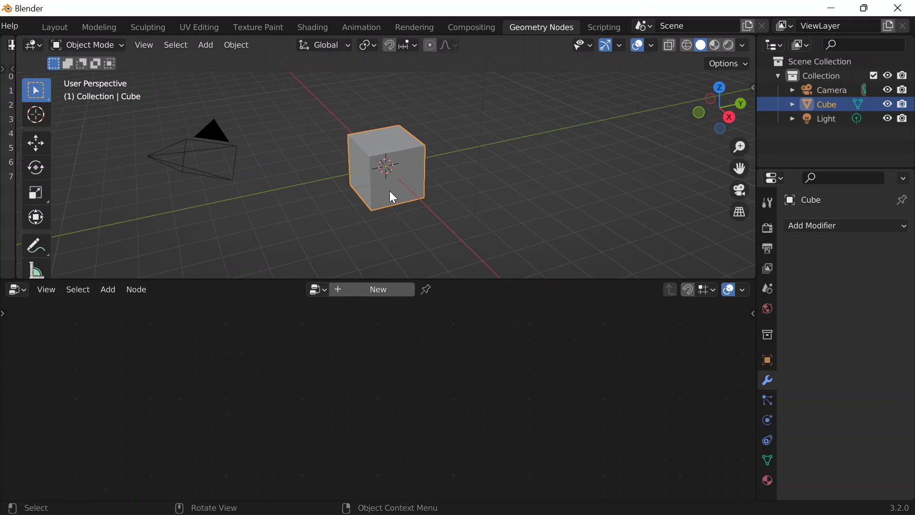
Create a new geometry node tree on the cube and disconnect Group Input from Group Output.
scroll(390, 190, up, 3)
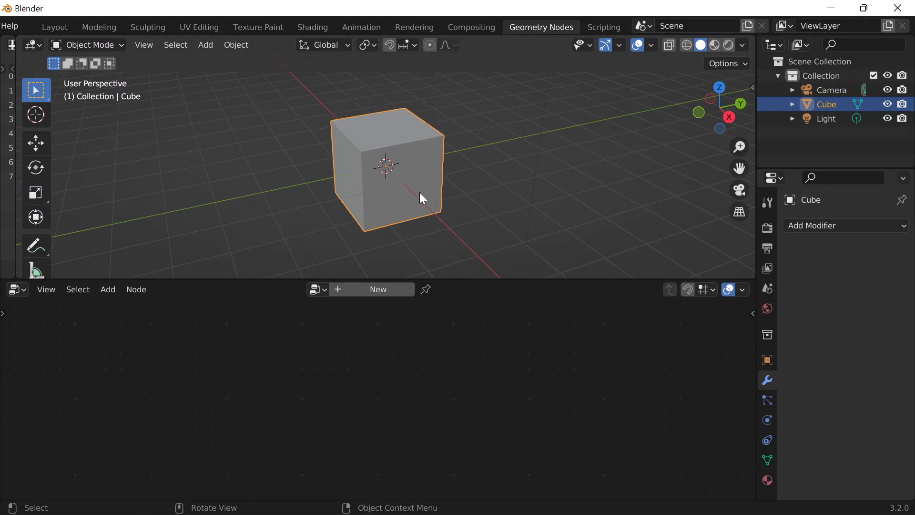
click(380, 290)
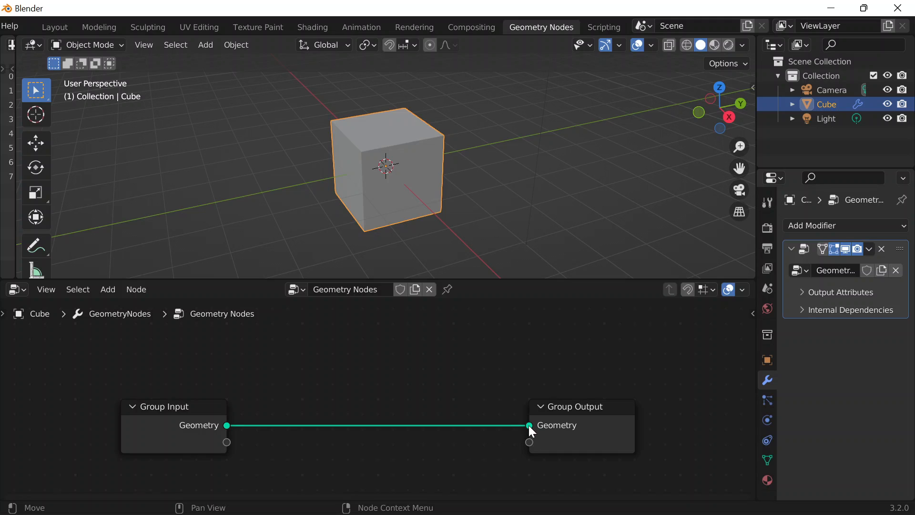
drag(529, 426, 269, 461)
drag(223, 423, 223, 423)
Add a Cube mesh primitive node and connect its Mesh output to the Group Output's Geometry input.
click(108, 291)
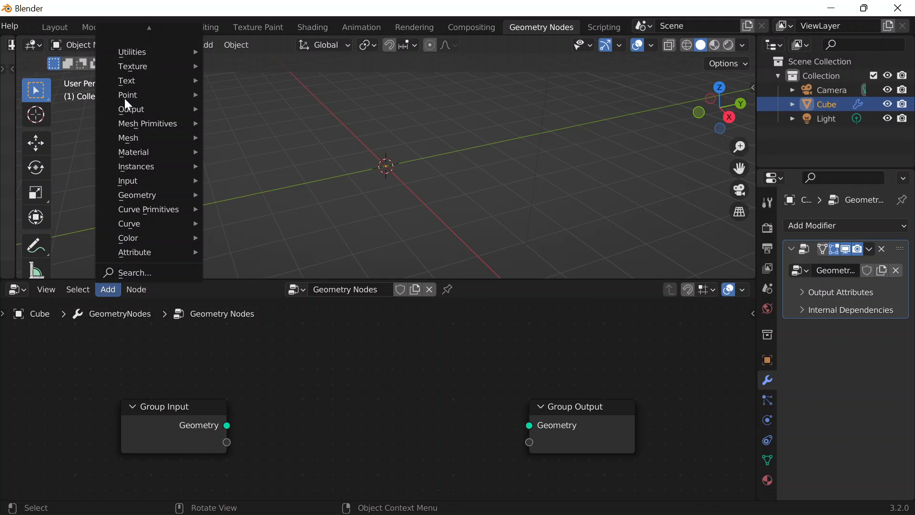
mouse_move(140, 125)
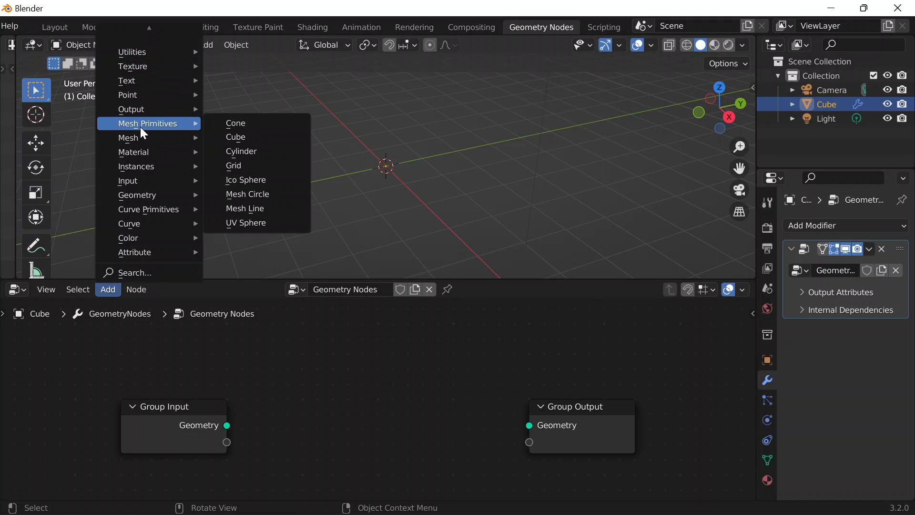
click(282, 138)
click(348, 339)
drag(455, 366, 530, 427)
Set the Cube node's size to X 3 m, Y 8.7 m and Z 2.8 m.
scroll(472, 419, up, 1)
middle_drag(408, 400, 384, 348)
drag(384, 348, 453, 365)
drag(384, 366, 406, 384)
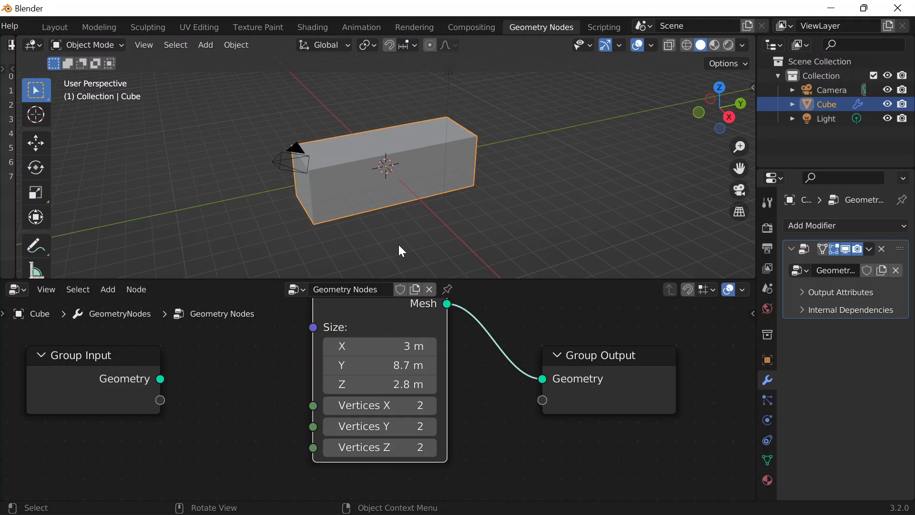
Set the Cube object's scale to X 1.650, Y 1.310 and Z 1.160 in its transform properties.
scroll(388, 380, up, 1)
scroll(419, 227, up, 4)
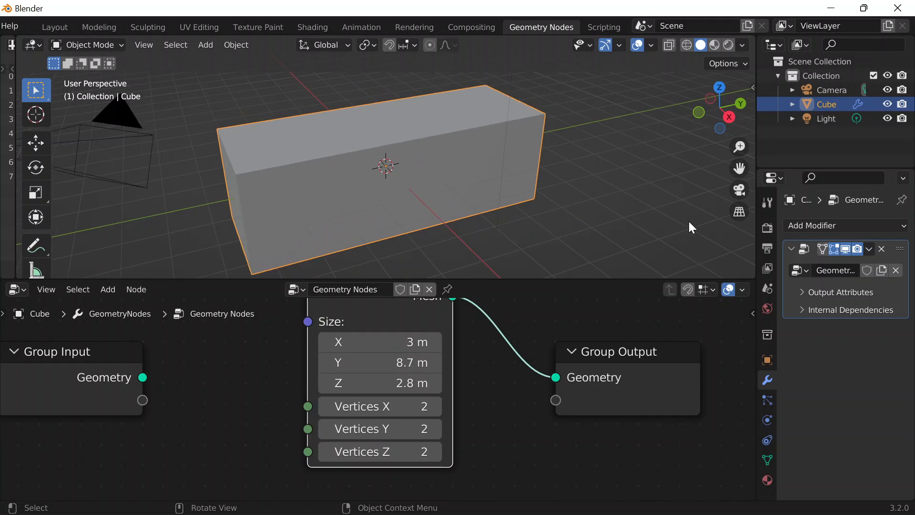
scroll(688, 222, down, 3)
click(768, 360)
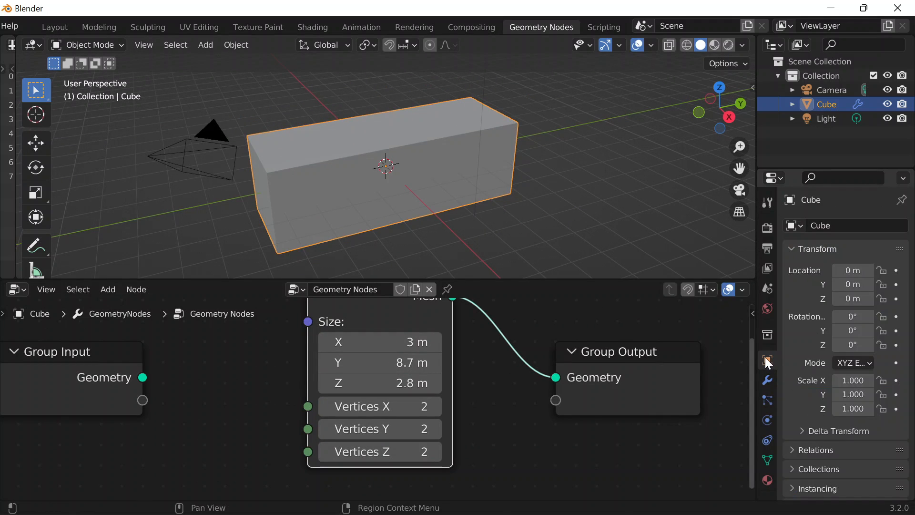
drag(853, 380, 865, 409)
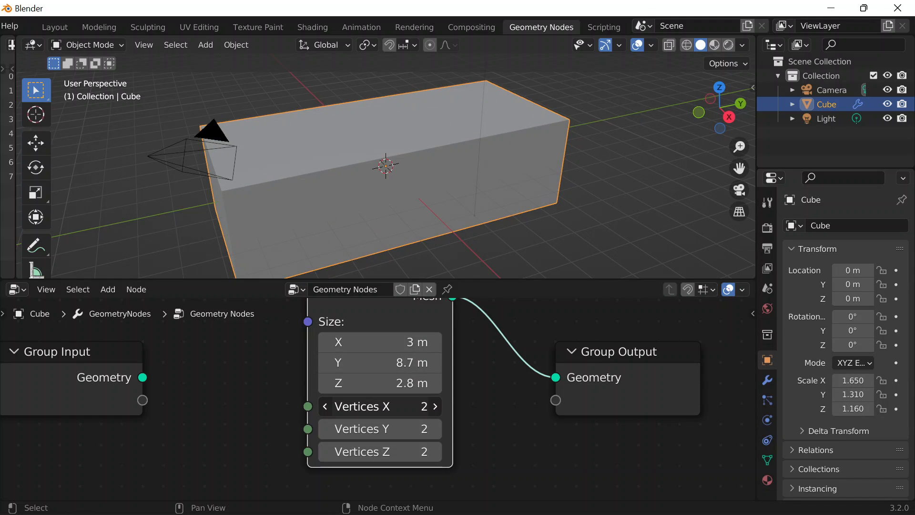
Try 129 X vertices and 108 Y vertices on the Cube node, and remove the node from the tree.
drag(355, 407, 394, 429)
scroll(443, 395, down, 3)
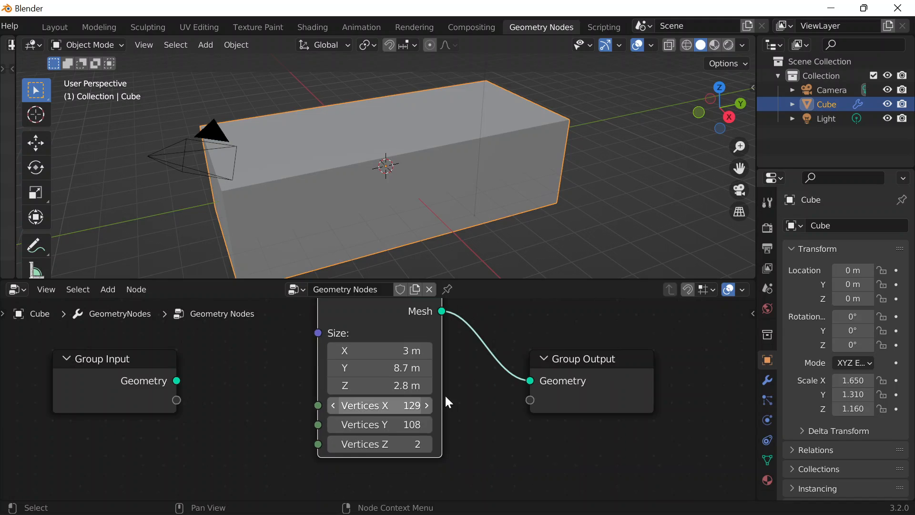
drag(517, 382, 401, 338)
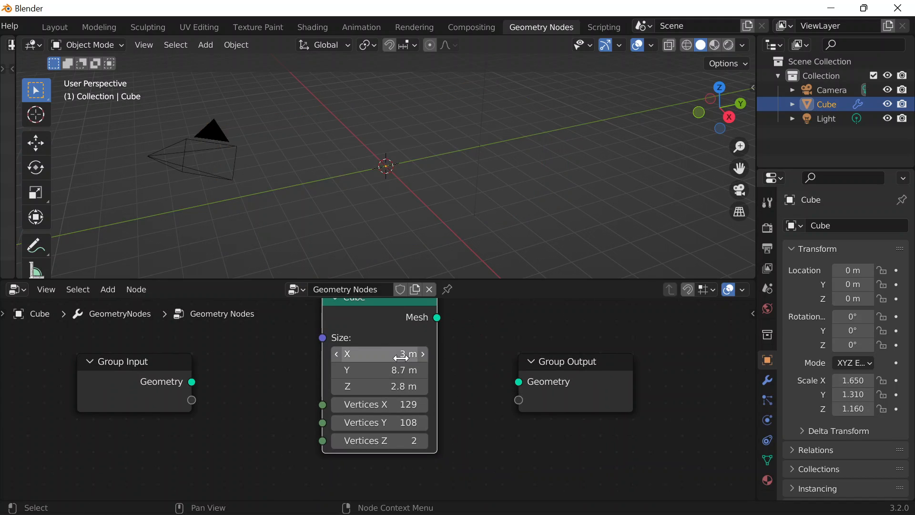
key(x)
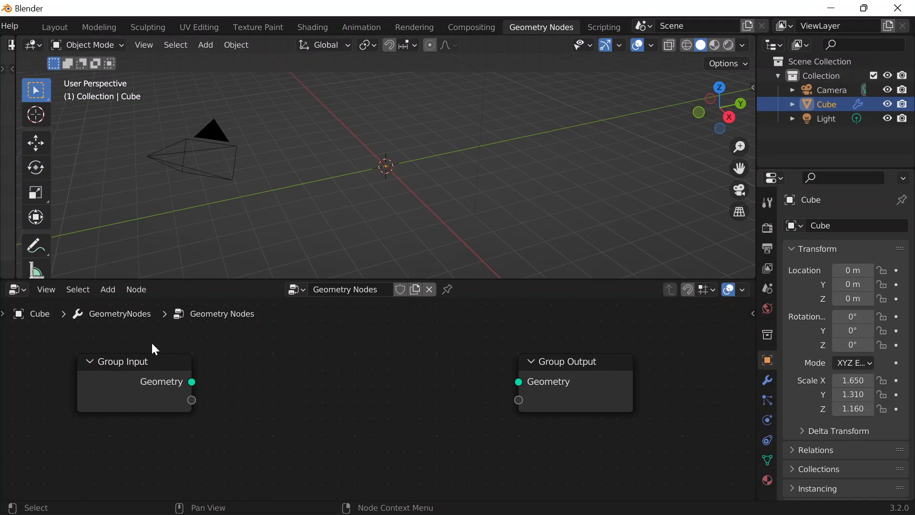
Add a Cone mesh primitive node and connect its Mesh output to the Group Output's Geometry input.
click(78, 289)
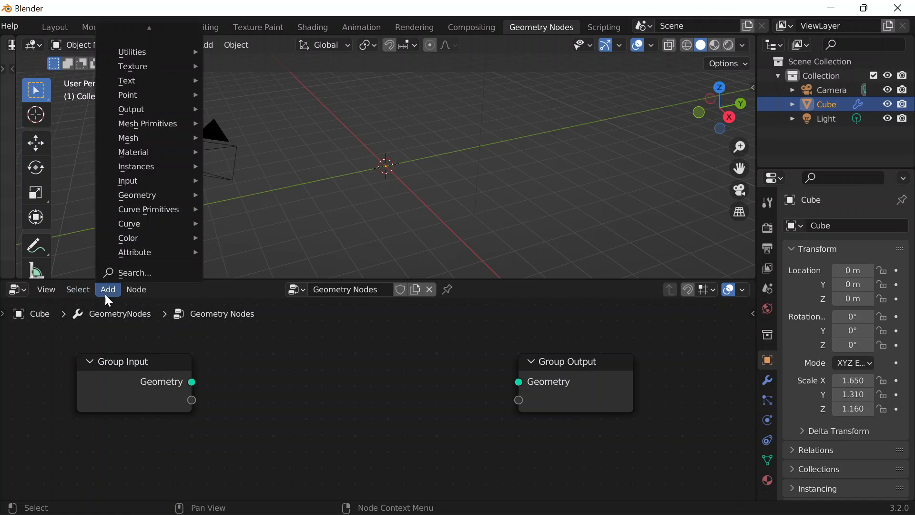
mouse_move(136, 290)
mouse_move(108, 289)
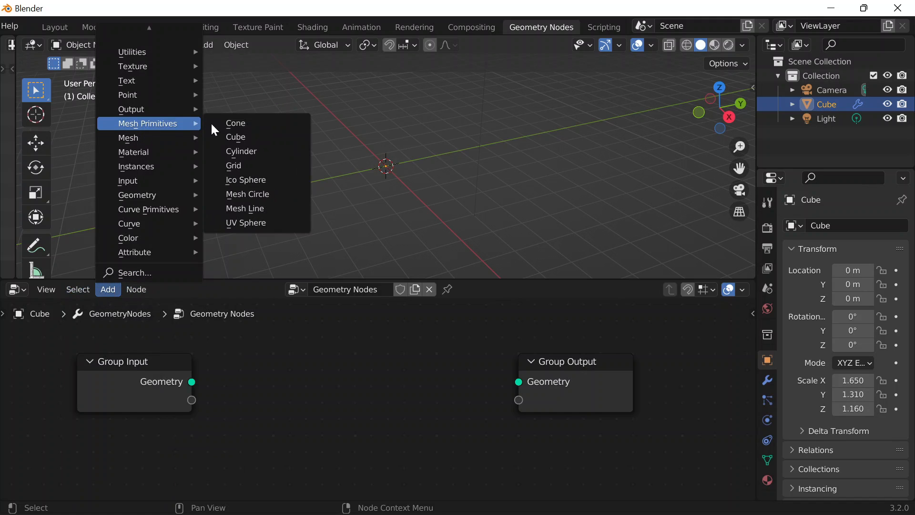
click(248, 125)
click(328, 316)
scroll(358, 341, down, 1)
middle_drag(446, 378, 446, 338)
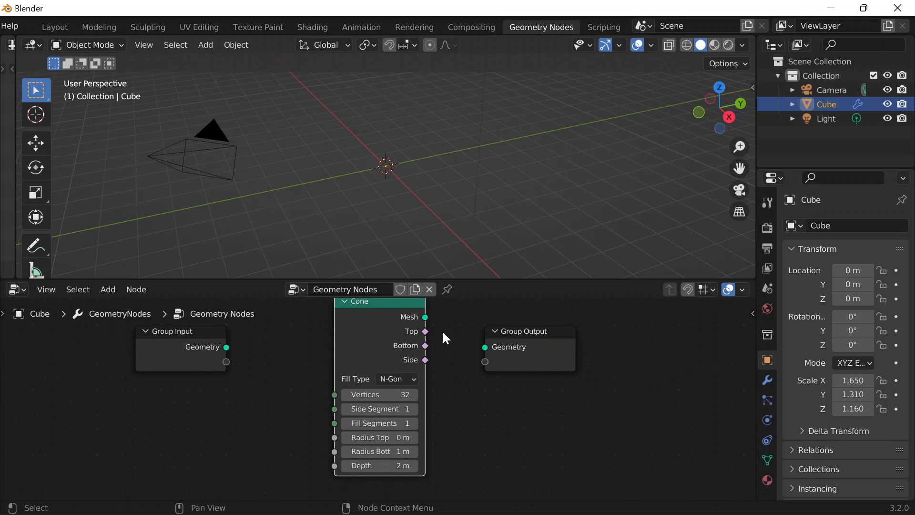
drag(427, 317, 485, 348)
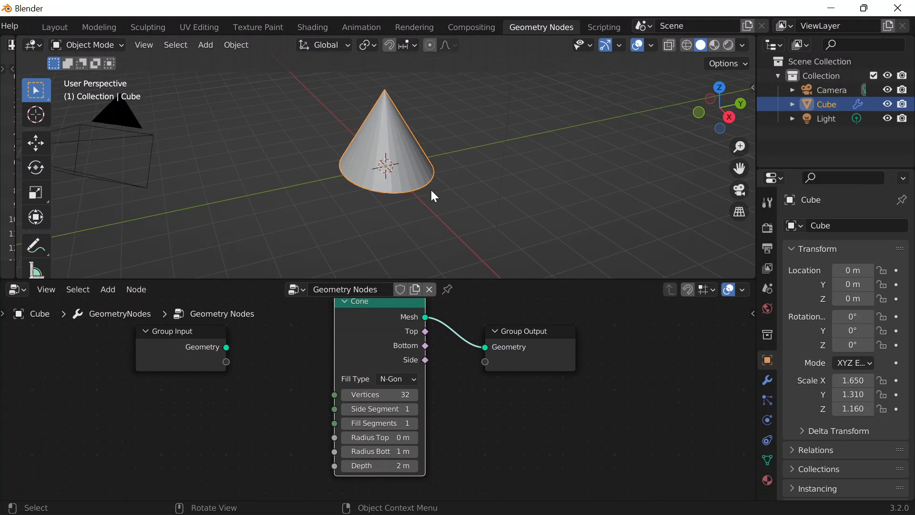
Switch to Chrome and look at the Day 128 Table Scene entry in the Notion Blender Library gallery.
mouse_move(622, 503)
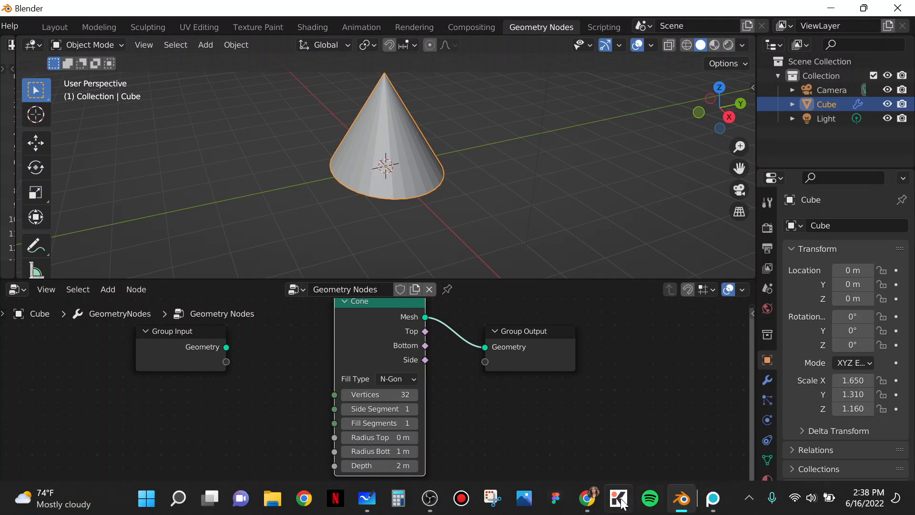
mouse_move(592, 503)
click(620, 452)
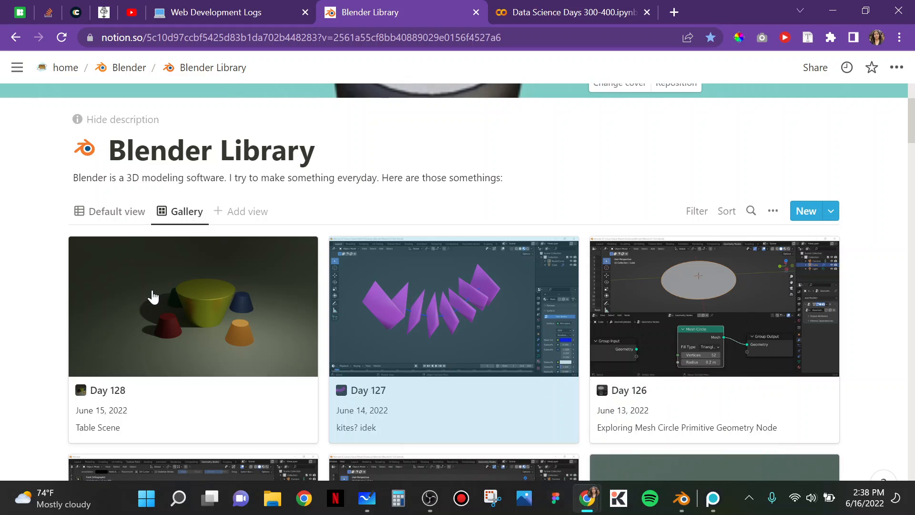
scroll(265, 332, down, 2)
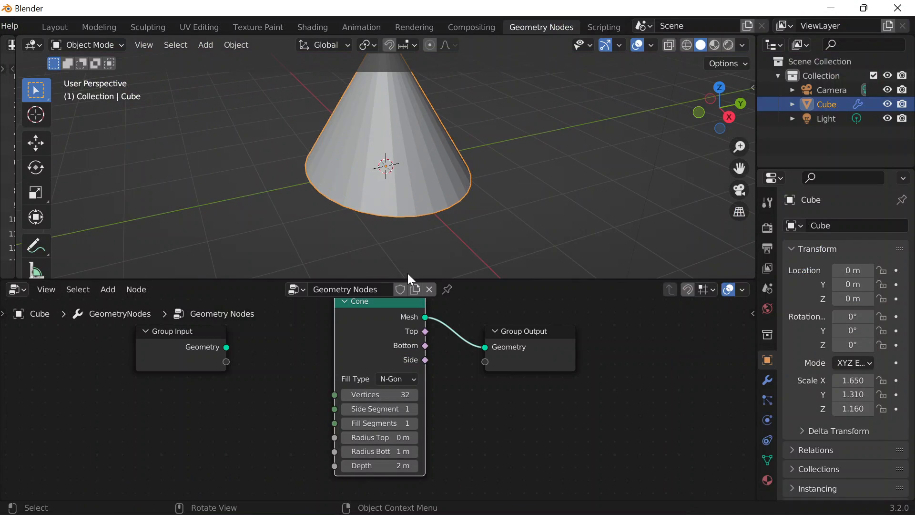
In Blender, set the Cone node's top radius to 2.2 m and its bottom radius to 1.3 m.
scroll(407, 273, down, 2)
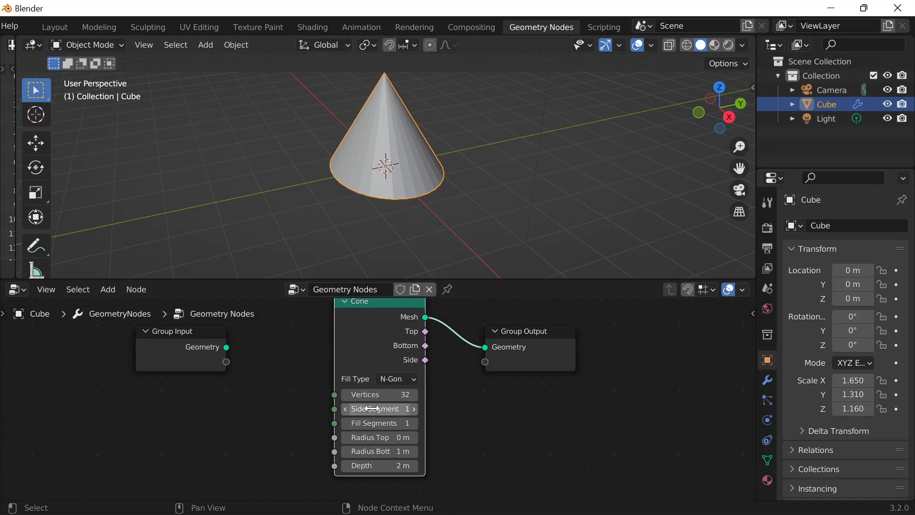
click(376, 437)
text(0.5)
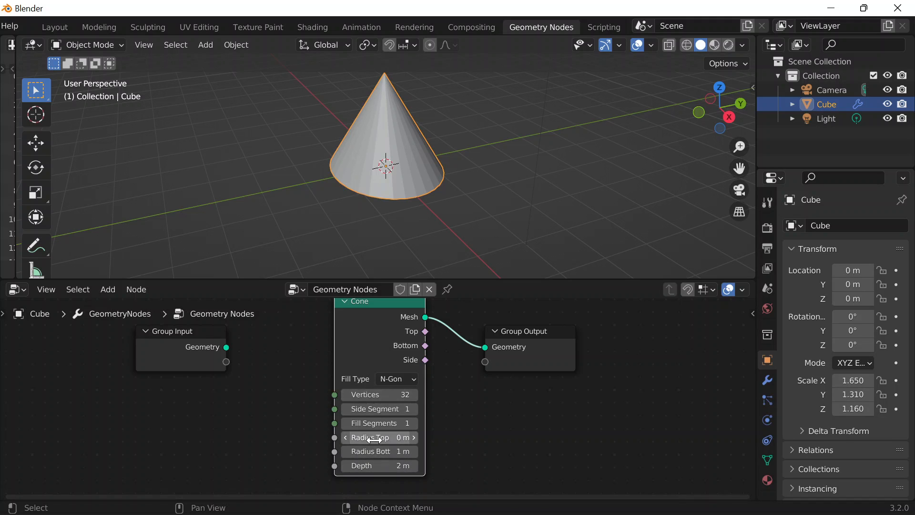
key(Return)
mouse_move(380, 437)
mouse_down()
mouse_move(464, 437)
mouse_move(375, 433)
mouse_up()
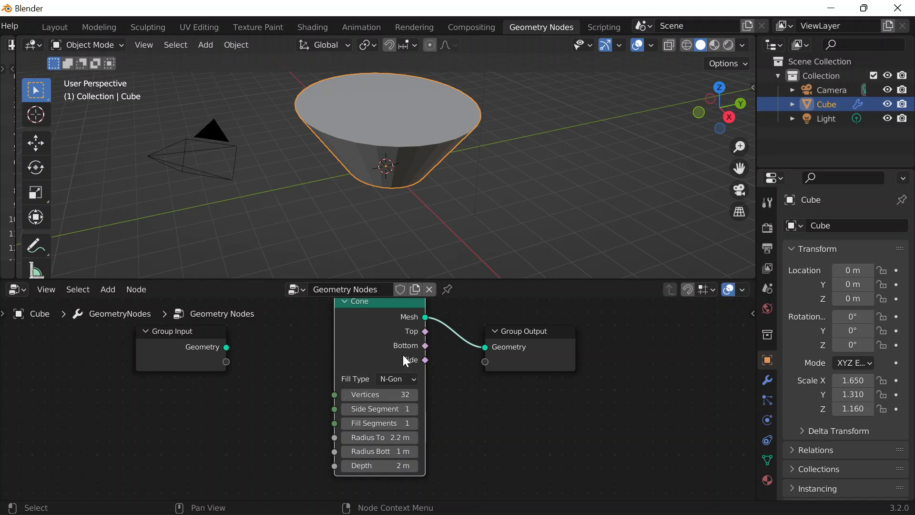
mouse_move(377, 451)
mouse_down()
mouse_move(412, 450)
mouse_move(385, 451)
mouse_up()
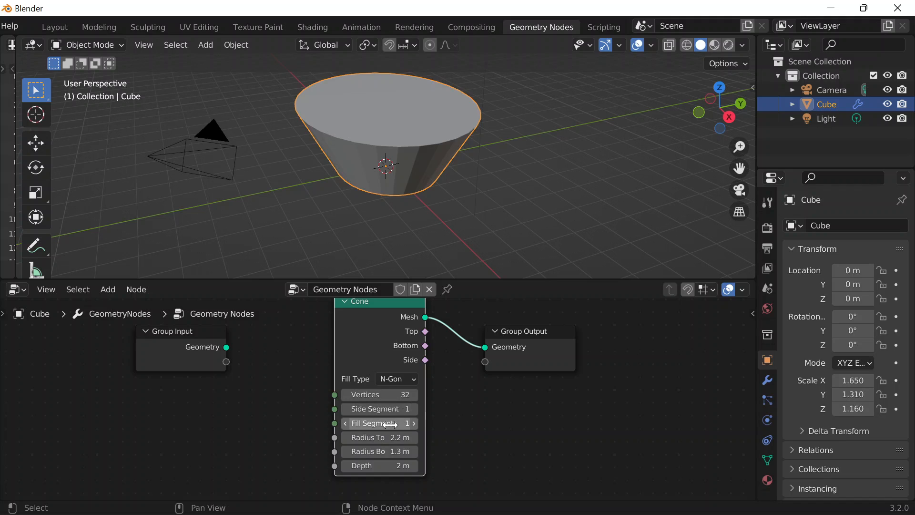
Show the Cube object's modifier properties.
scroll(481, 172, down, 2)
scroll(481, 172, up, 2)
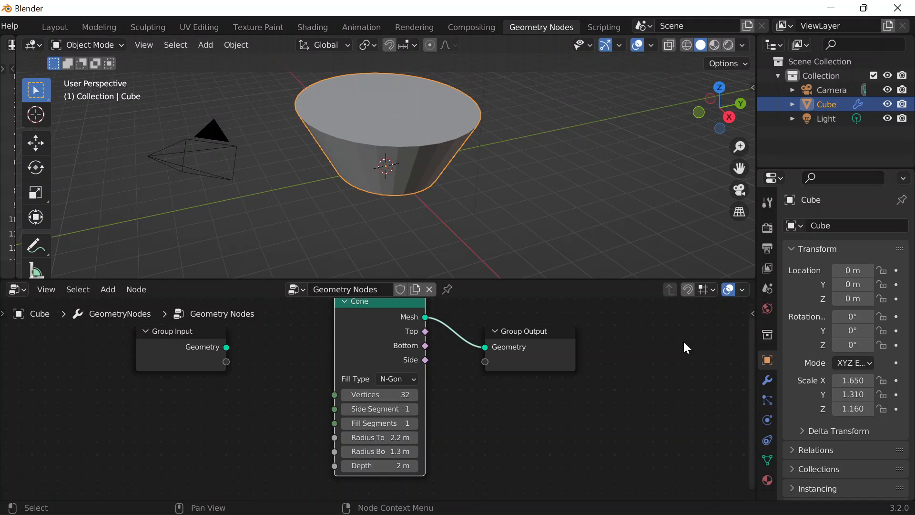
click(767, 379)
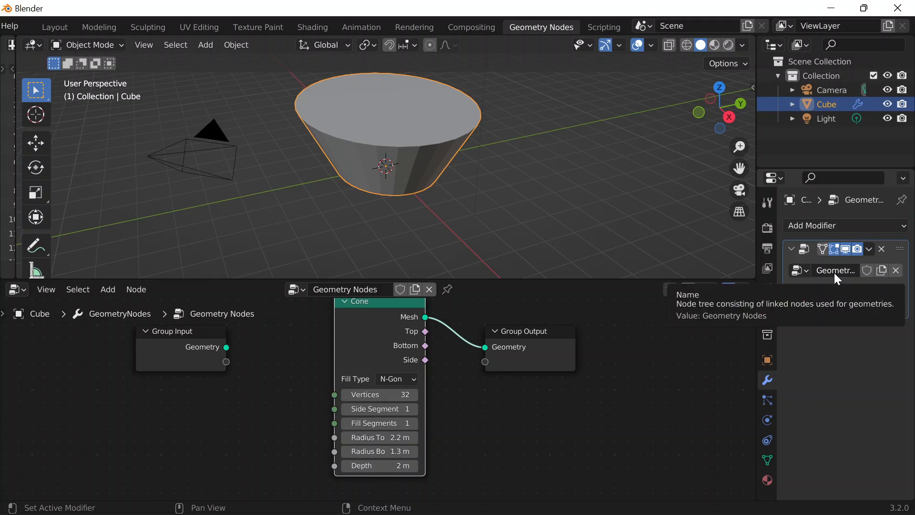
Try to connect the Cone node's Top output to the Group Output's Geometry input.
scroll(439, 374, up, 2)
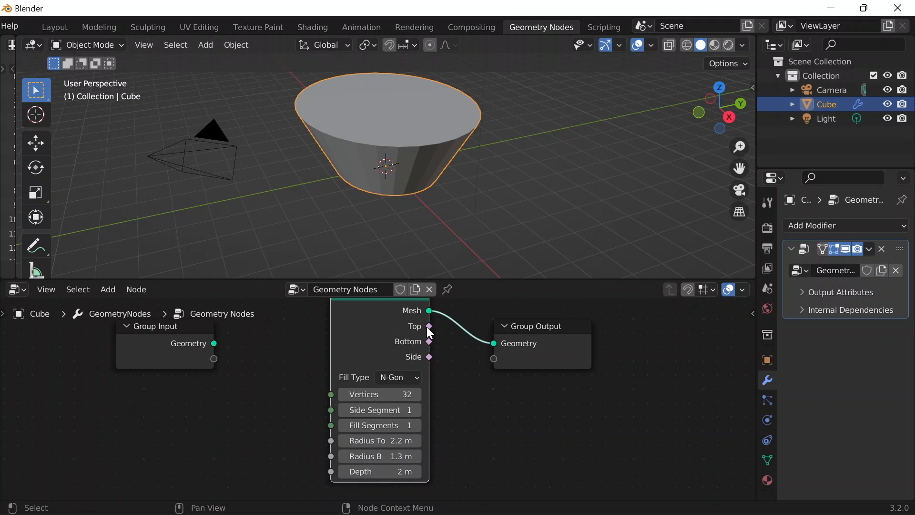
mouse_move(429, 327)
mouse_down()
mouse_move(445, 345)
mouse_move(494, 343)
mouse_move(440, 321)
mouse_move(428, 335)
mouse_up()
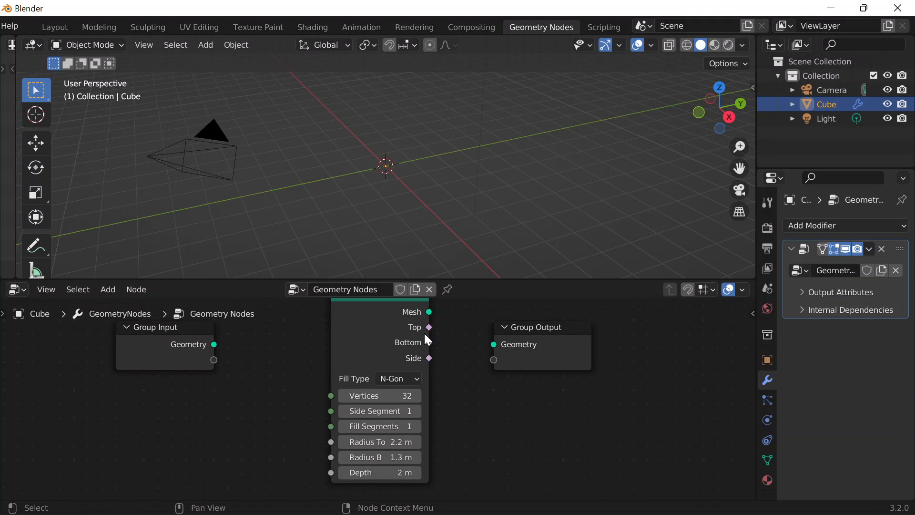
drag(431, 328, 494, 345)
key(Escape)
Set the Cone node's fill segments to 44 and display the viewport in wireframe.
scroll(374, 429, up, 2)
scroll(374, 431, down, 1)
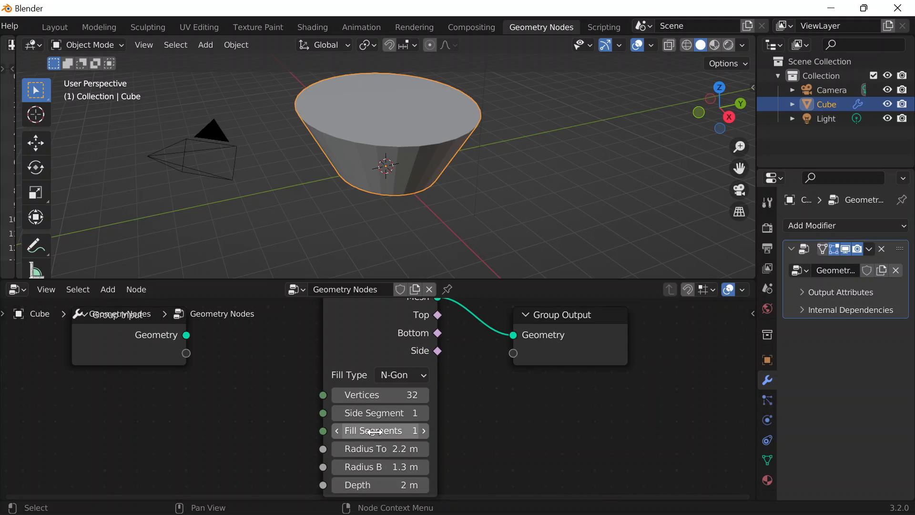
drag(374, 431, 429, 431)
scroll(375, 403, down, 1)
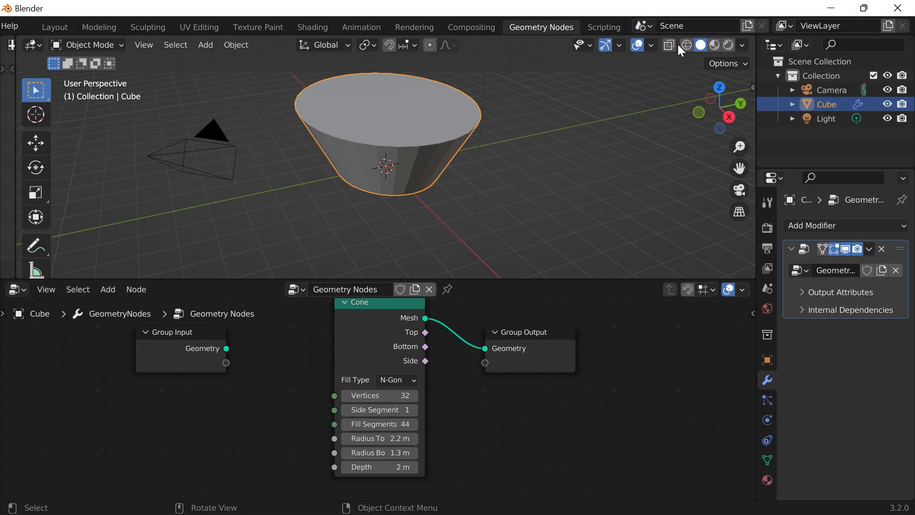
key(shift+z)
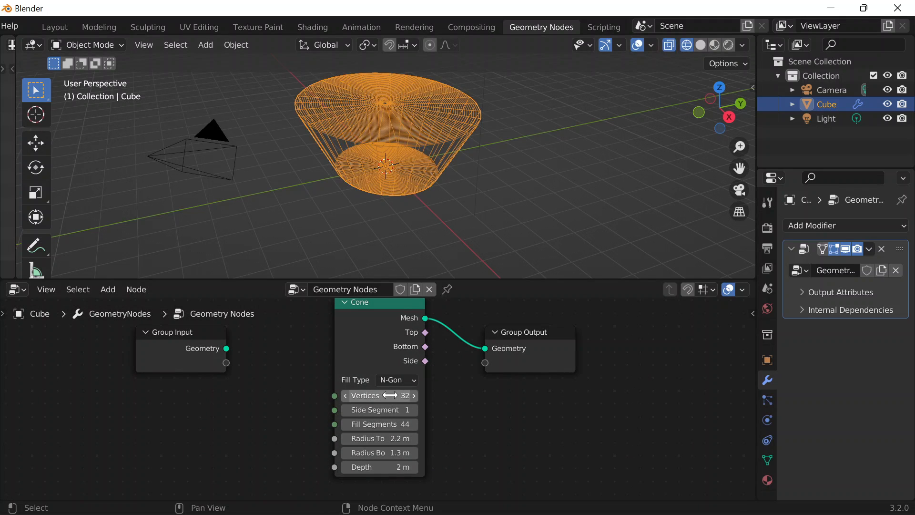
Increase the Cone node's fill segments to 55 and return the viewport to solid shading.
mouse_move(374, 424)
mouse_down()
mouse_move(420, 424)
mouse_move(322, 424)
mouse_move(429, 424)
mouse_move(334, 424)
mouse_move(377, 424)
mouse_up()
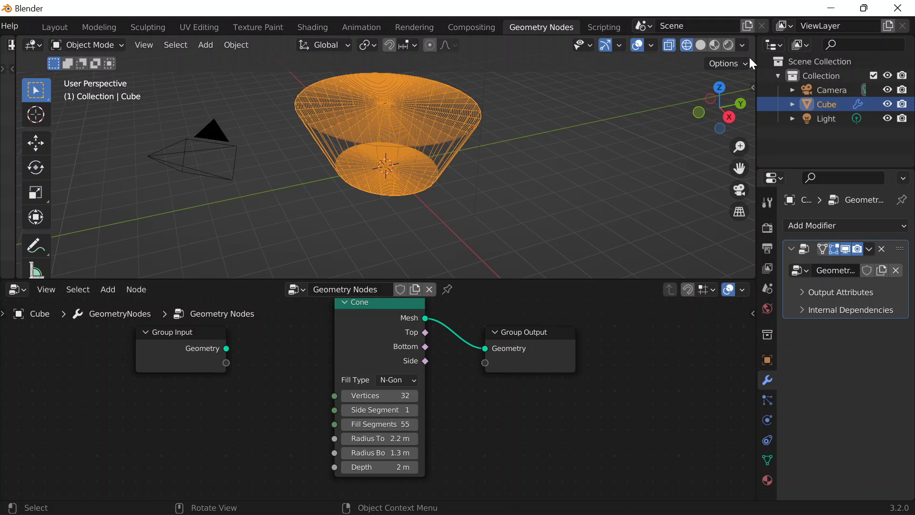
click(701, 45)
Set the Cone node's Fill Type to None to leave the cone's ends open.
scroll(432, 406, up, 2)
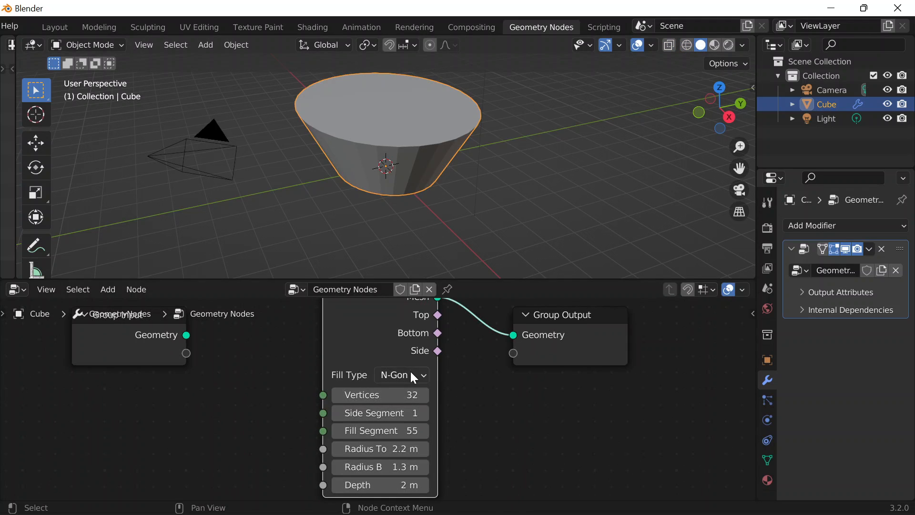
click(409, 374)
click(413, 402)
click(405, 380)
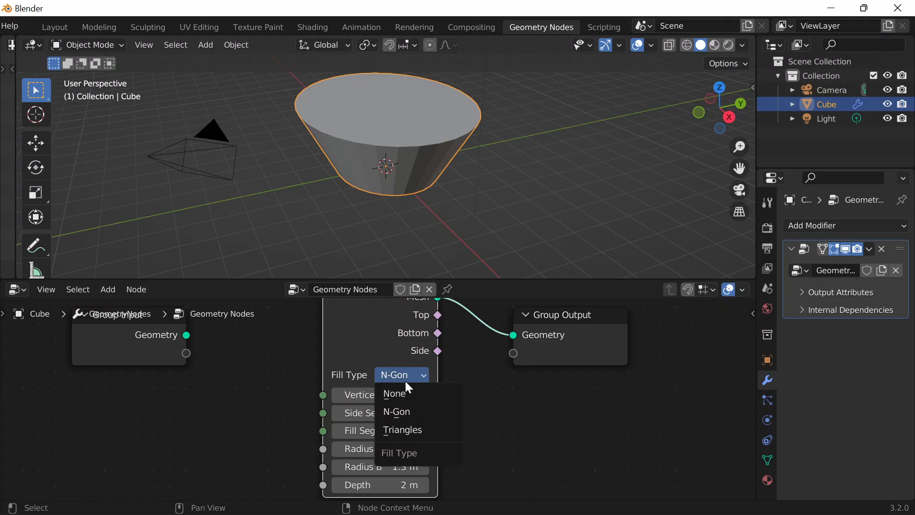
click(404, 362)
scroll(448, 155, down, 3)
middle_drag(448, 156, 484, 217)
scroll(485, 217, up, 7)
middle_drag(482, 186, 428, 103)
scroll(428, 103, down, 7)
scroll(397, 127, up, 3)
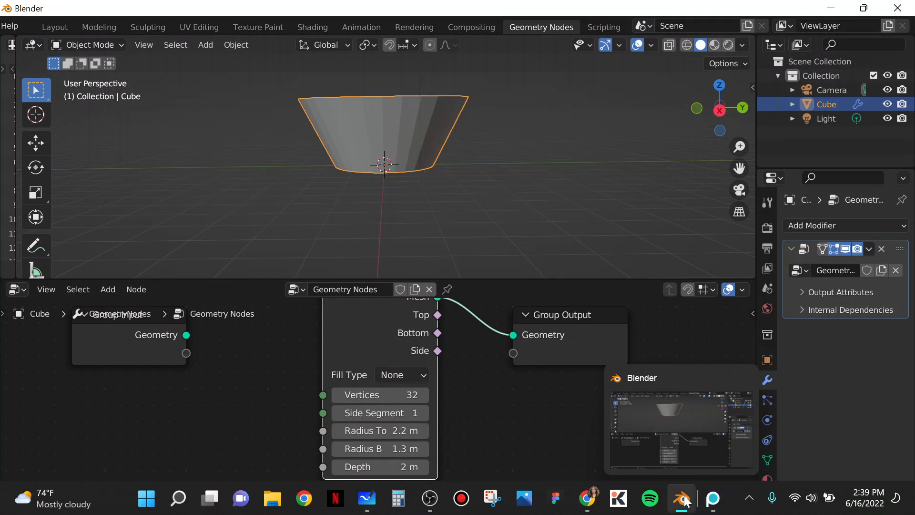
Switch to Chrome to revisit the Blender Library gallery page in Notion.
click(681, 498)
click(687, 506)
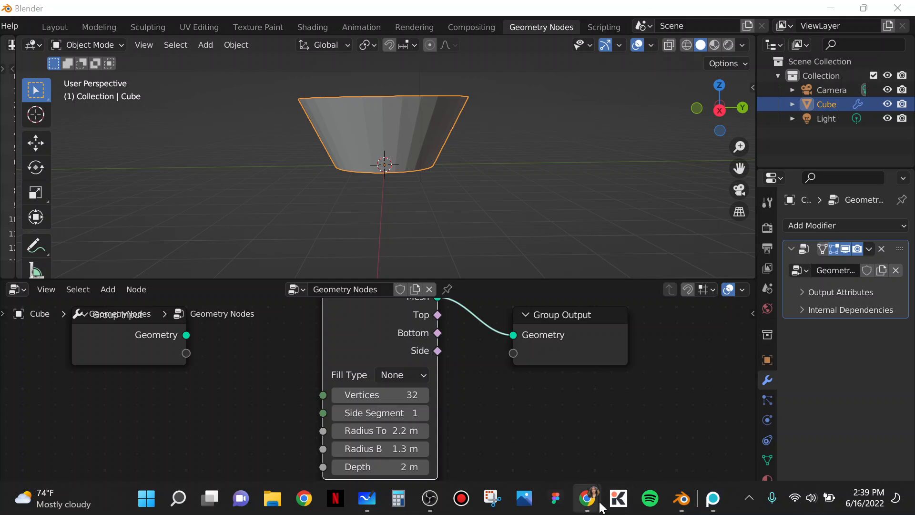
mouse_move(587, 498)
click(641, 461)
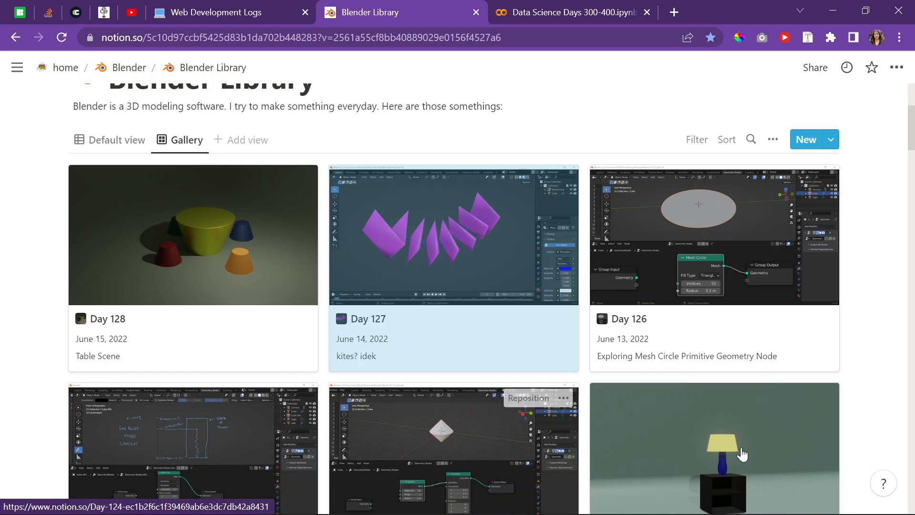
Open the Day 123 lamp entry from the Blender Library gallery and dismiss the Krisp pop-up covering it.
scroll(741, 343, down, 5)
click(741, 269)
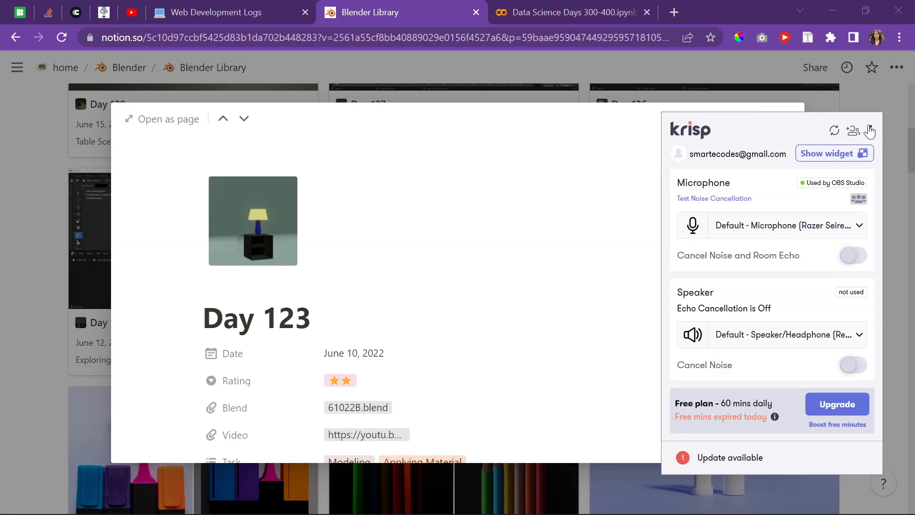
click(872, 131)
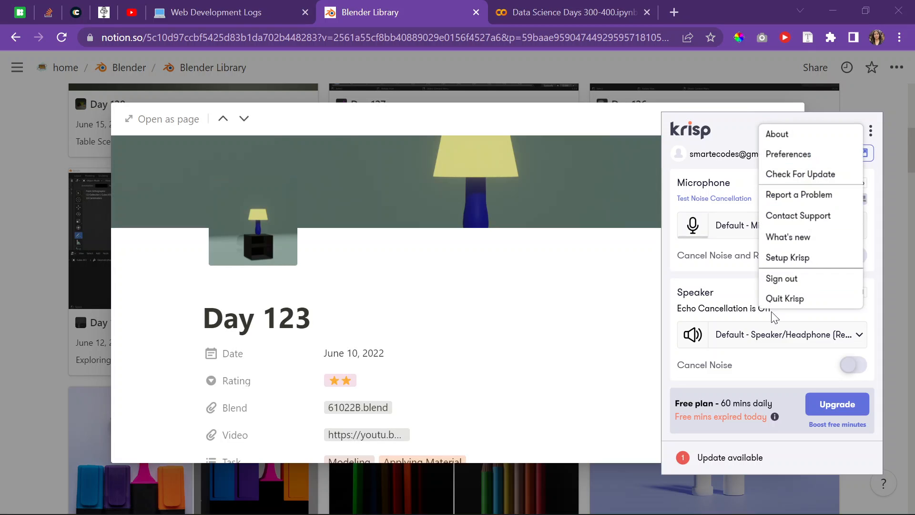
click(733, 194)
Review the Day 123 page's properties, lamp render and note about the lamp shade shape.
scroll(733, 194, down, 5)
scroll(387, 299, down, 6)
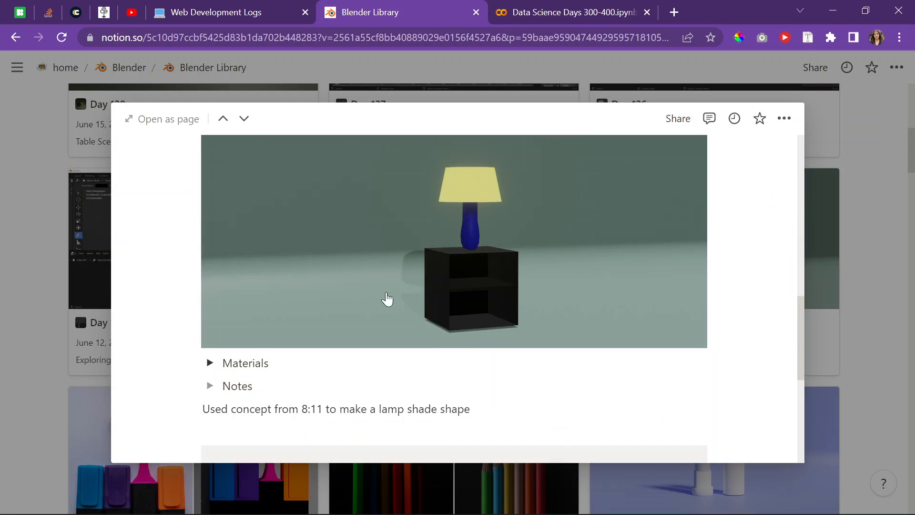
scroll(336, 281, up, 10)
scroll(524, 406, down, 3)
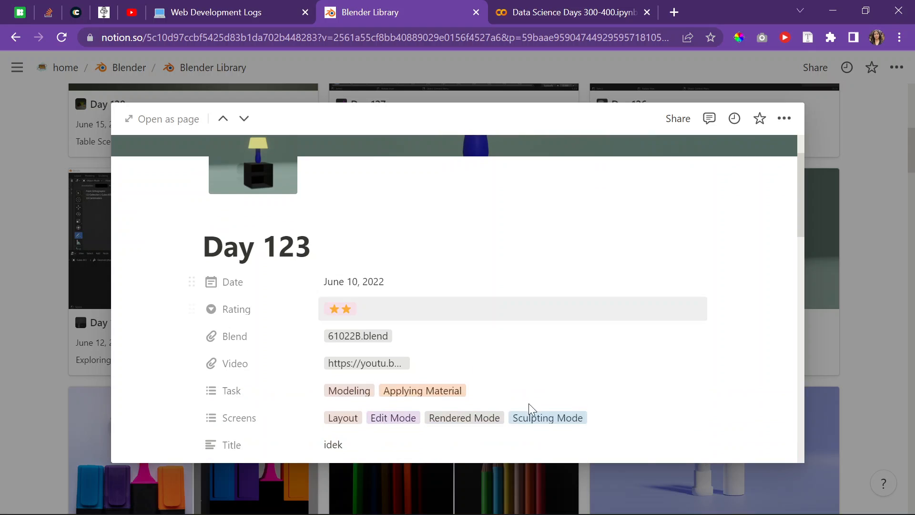
scroll(516, 398, down, 10)
scroll(476, 374, up, 8)
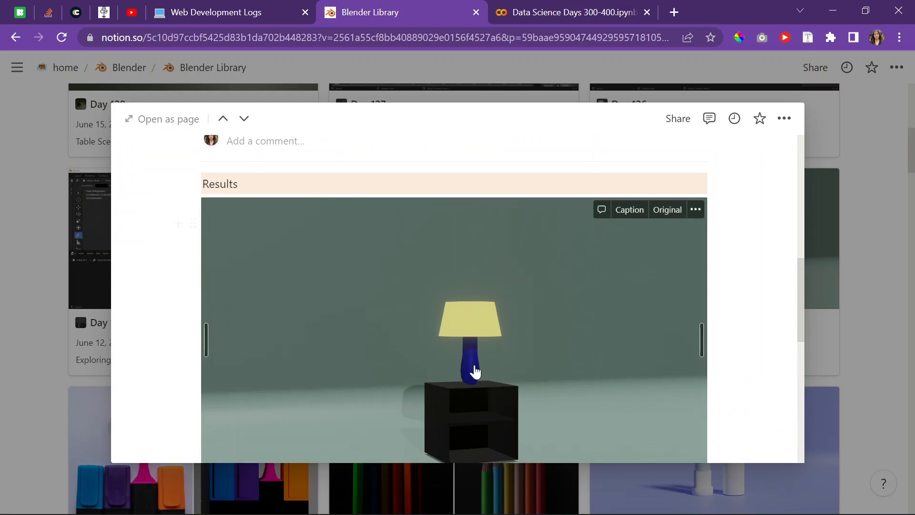
scroll(477, 367, up, 3)
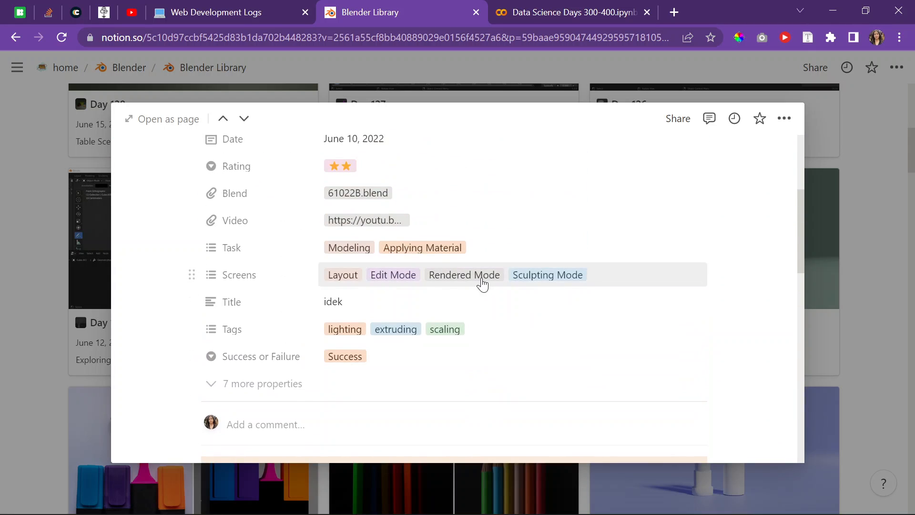
scroll(482, 286, down, 10)
scroll(497, 288, up, 5)
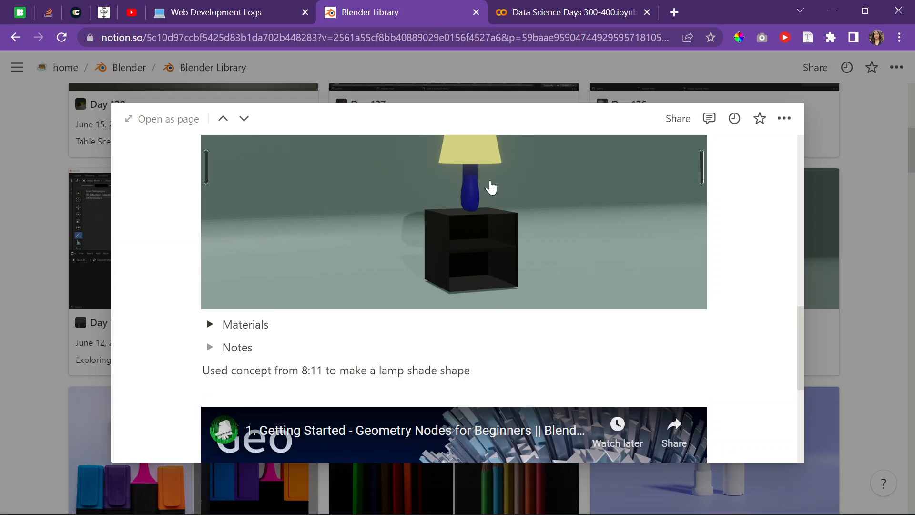
scroll(457, 333, down, 5)
scroll(580, 367, up, 15)
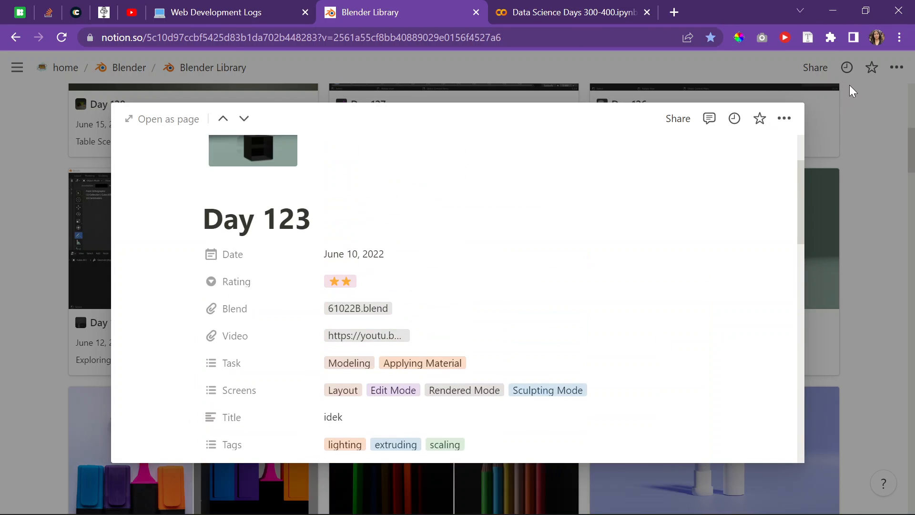
Switch back to Blender and increase the Cone node's depth to 6.7 m.
click(833, 11)
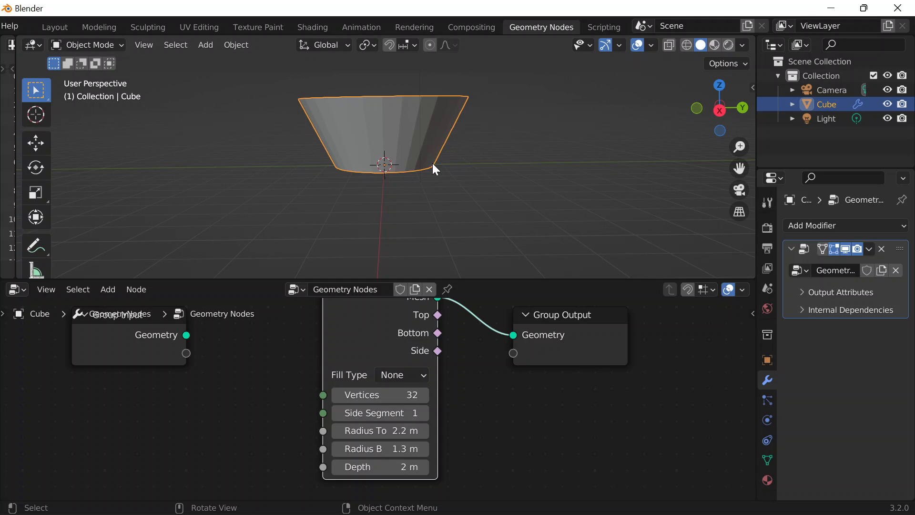
drag(406, 466, 467, 467)
scroll(400, 184, down, 5)
mouse_move(402, 122)
middle_down()
mouse_move(415, 151)
mouse_move(402, 127)
middle_up()
scroll(402, 127, up, 1)
mouse_move(380, 469)
mouse_down()
mouse_move(415, 469)
mouse_move(388, 469)
mouse_up()
scroll(380, 193, down, 3)
middle_drag(377, 187, 415, 155)
scroll(418, 150, up, 5)
middle_drag(472, 146, 413, 148)
scroll(491, 179, up, 2)
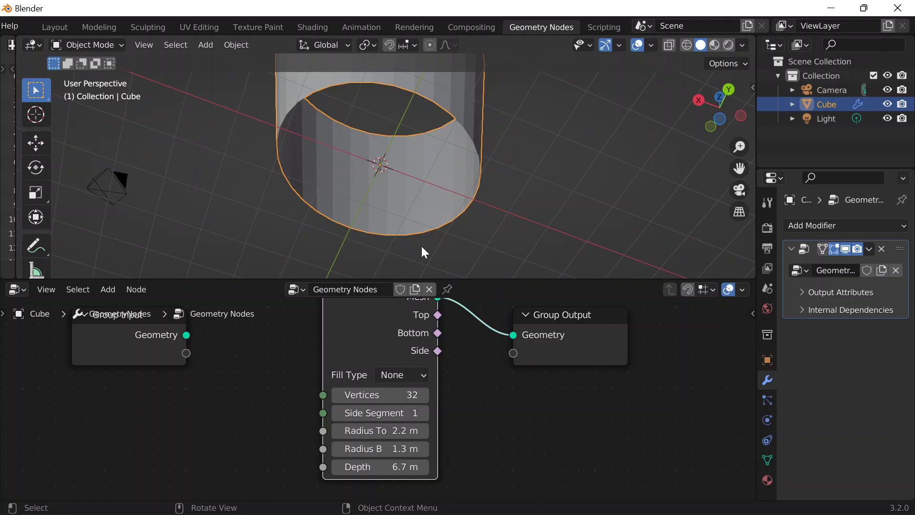
Apply the Geometry Nodes modifier to turn the open cone into an editable mesh.
key(Tab)
key(Tab)
click(870, 249)
click(861, 264)
scroll(411, 161, up, 1)
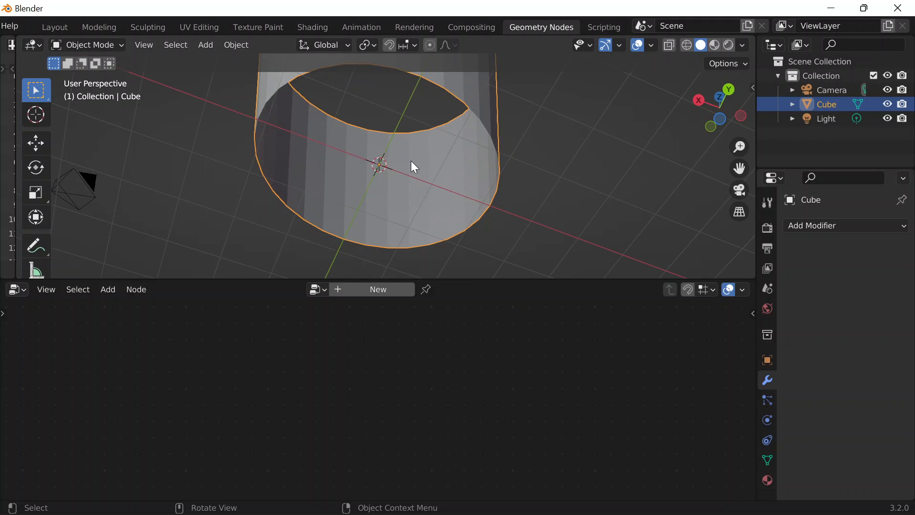
Fill the open bottom edge loop of the mesh in Edit Mode and return to Object Mode.
key(Tab)
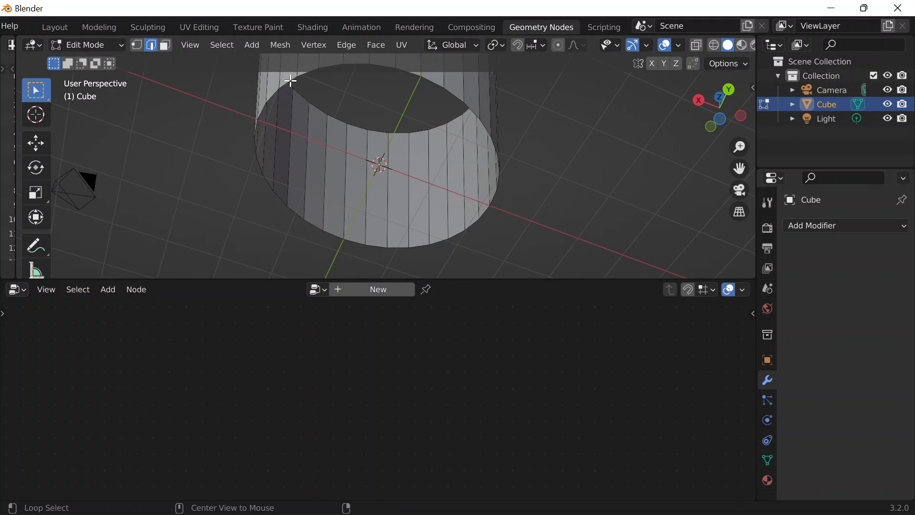
alt+click(290, 81)
scroll(329, 136, down, 2)
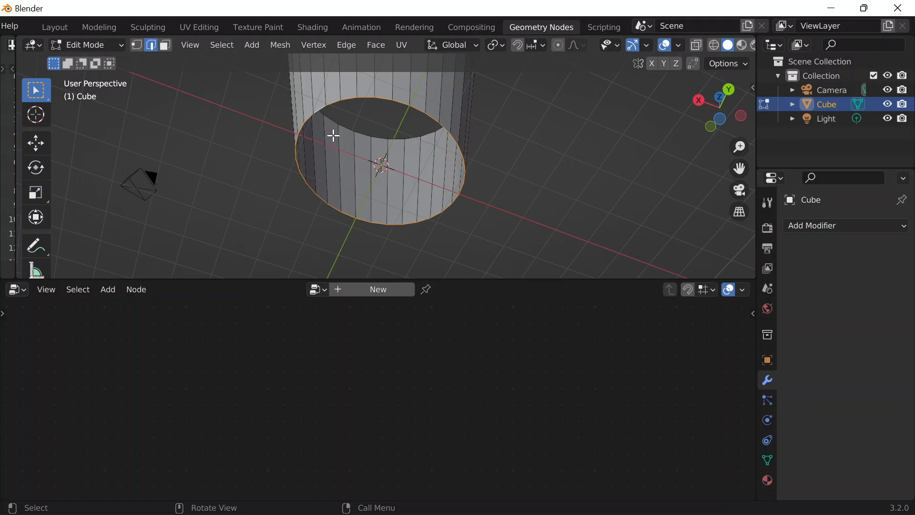
right_click(333, 136)
click(309, 164)
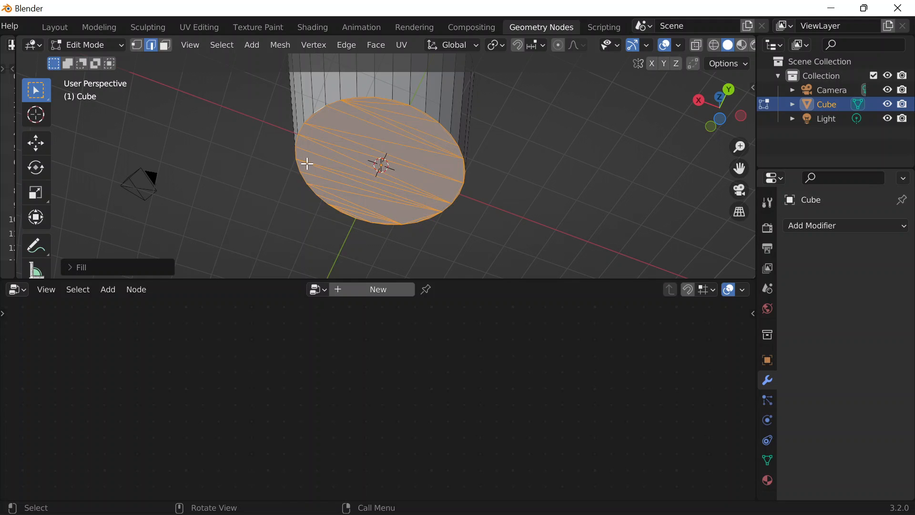
click(270, 124)
scroll(522, 115, up, 2)
middle_drag(522, 115, 479, 281)
key(Tab)
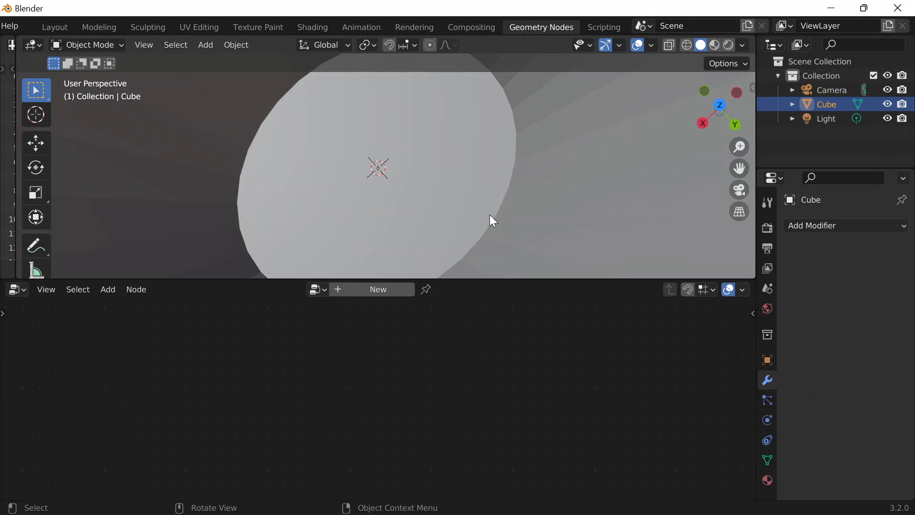
Narrow the cup by scaling it along the X axis to about 1.182.
scroll(490, 218, down, 5)
middle_drag(490, 218, 401, 224)
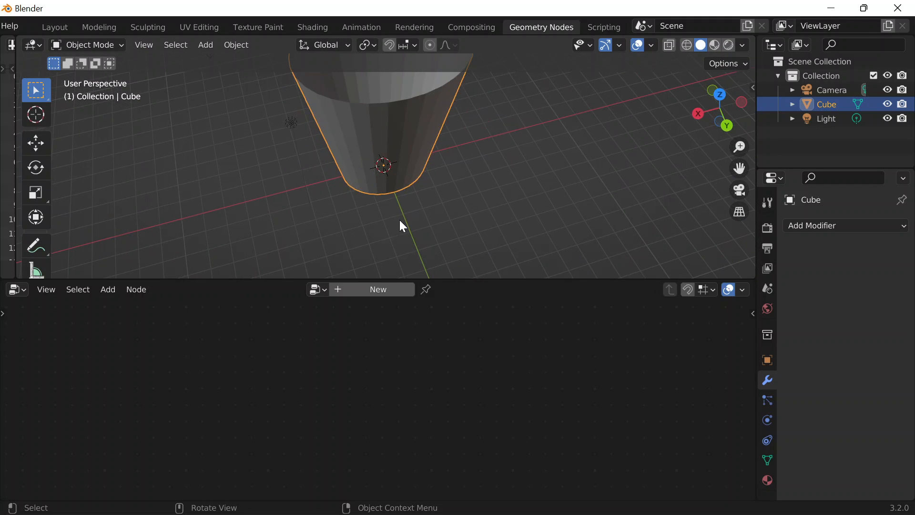
key(s)
key(x)
click(403, 188)
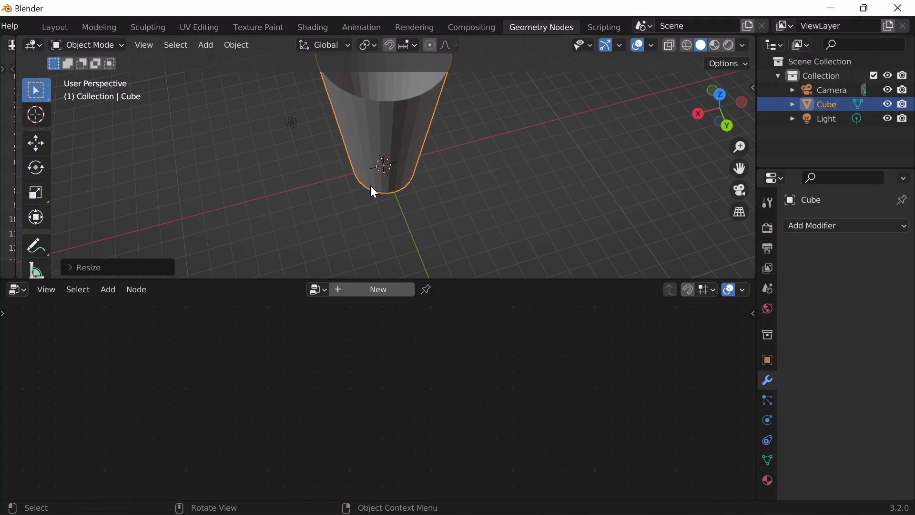
middle_drag(370, 185, 239, 95)
Switch to the Layout workspace and apply smooth shading to the cup.
click(45, 30)
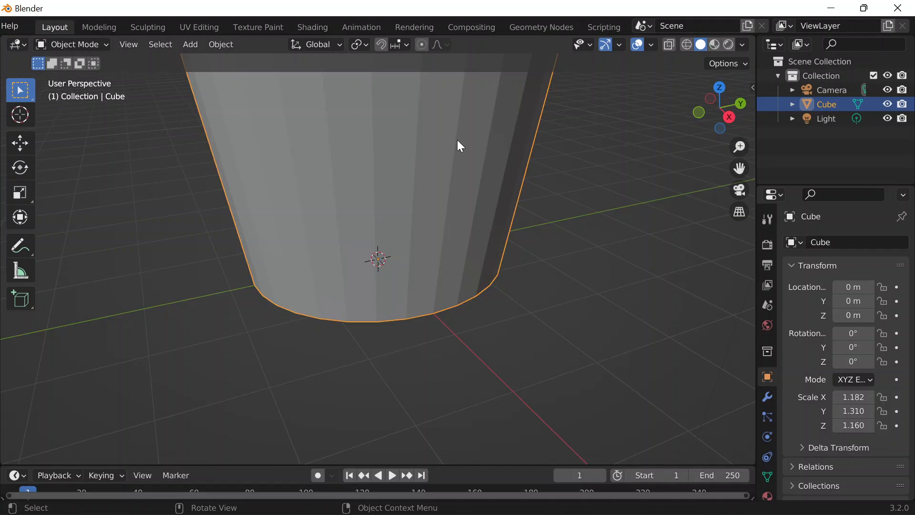
scroll(464, 148, down, 3)
mouse_move(468, 156)
middle_down()
mouse_move(491, 354)
mouse_move(390, 273)
middle_up()
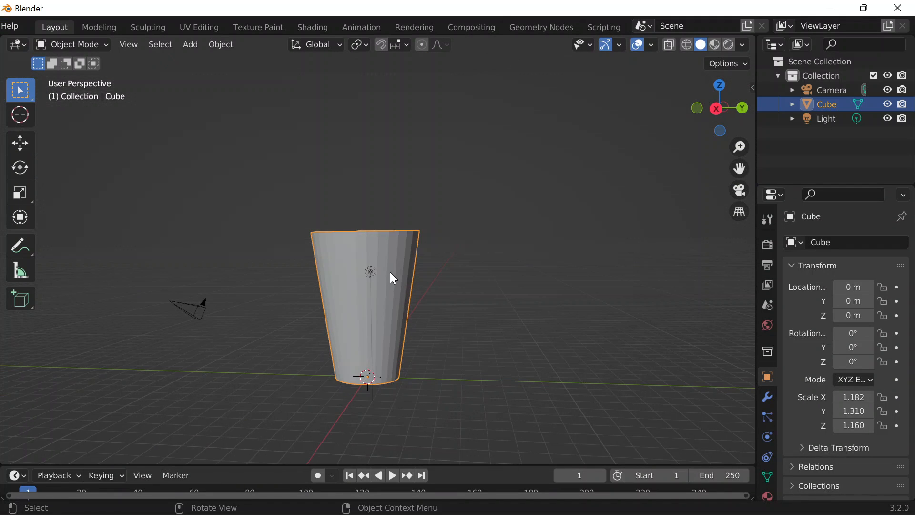
right_click(386, 260)
click(376, 241)
middle_drag(448, 257, 590, 291)
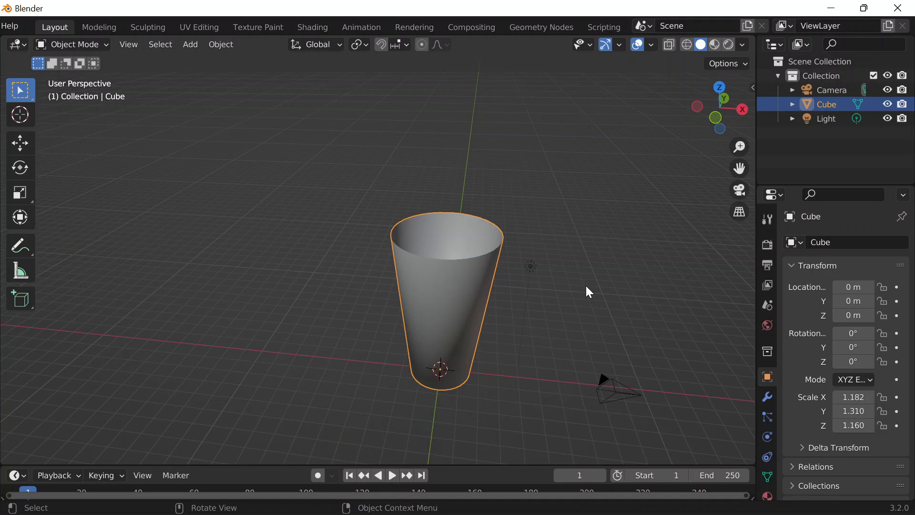
Examine the cup's smooth-shaded interior and closed bottom from above.
click(517, 178)
middle_drag(574, 251, 366, 319)
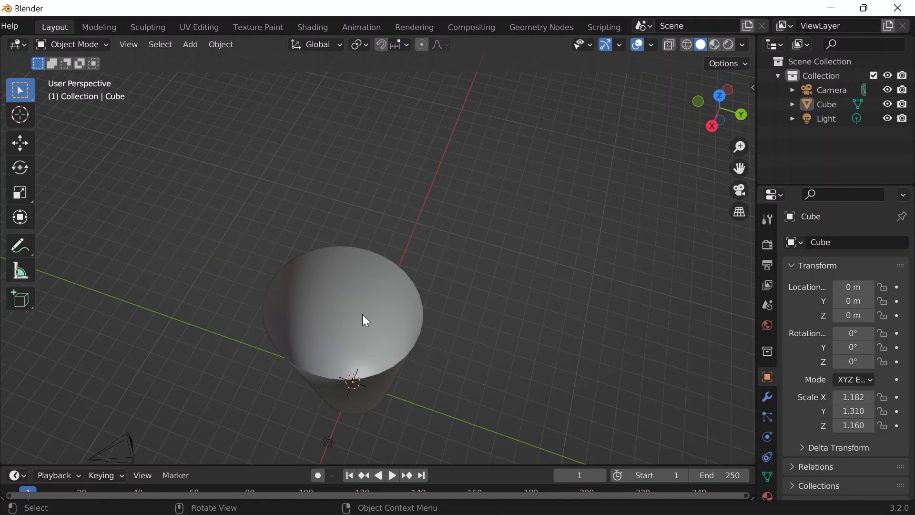
click(365, 319)
scroll(366, 319, up, 5)
scroll(429, 380, down, 4)
scroll(436, 365, up, 3)
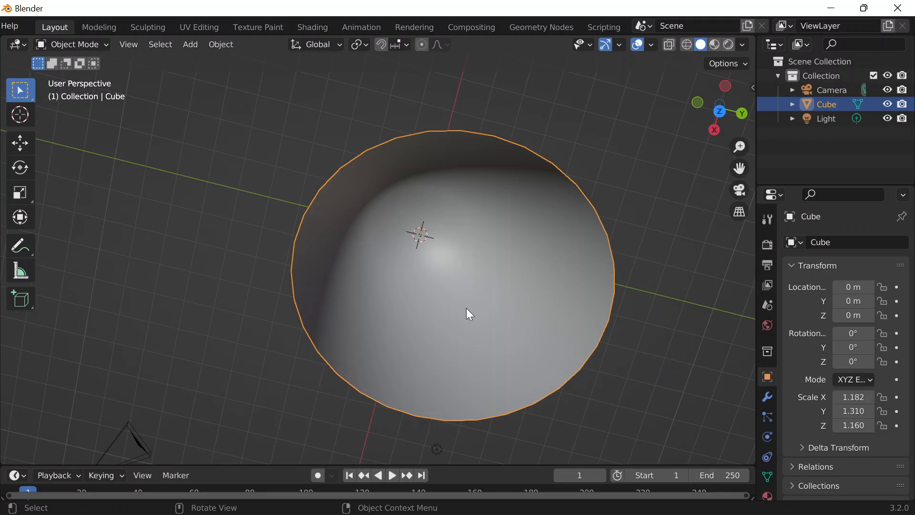
scroll(466, 309, up, 3)
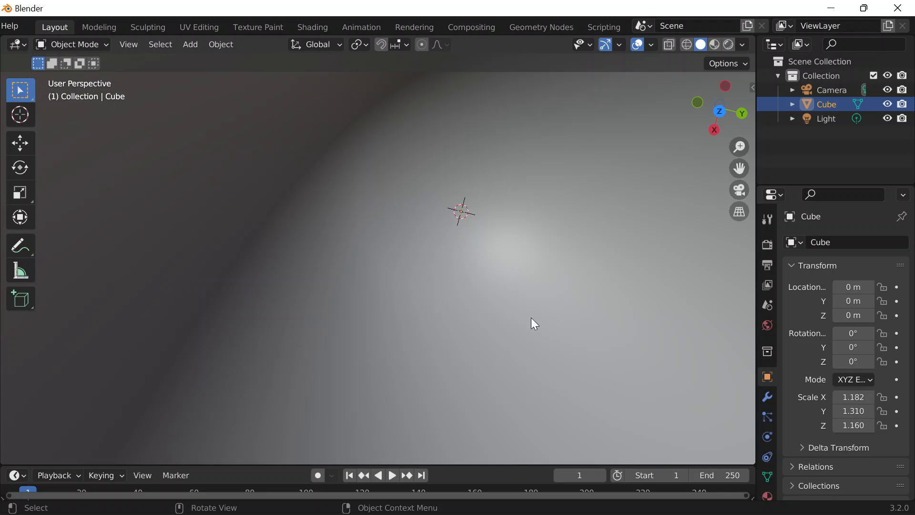
scroll(531, 318, down, 5)
middle_drag(531, 318, 365, 256)
key(shift+a)
mouse_move(348, 227)
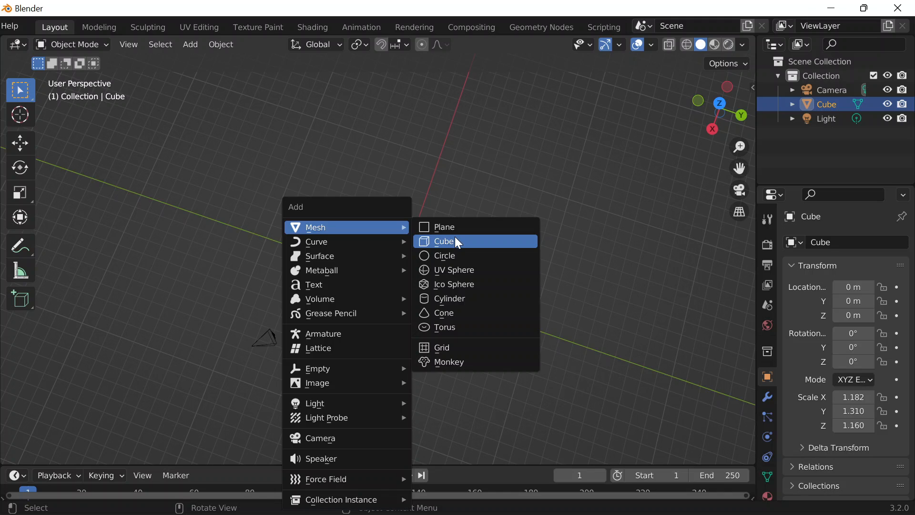
click(452, 269)
key(ctrl+z)
Add a mesh cylinder at the world origin, inside the base of the cup.
key(shift+a)
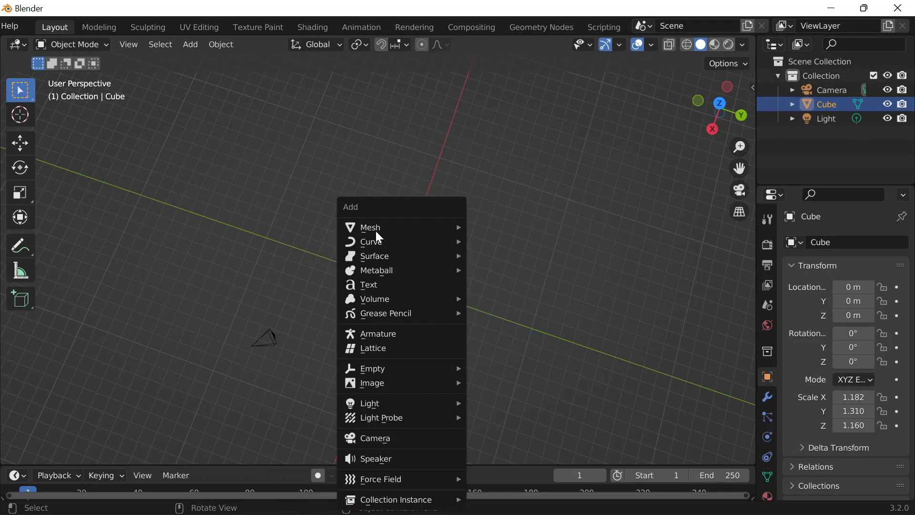
mouse_move(377, 231)
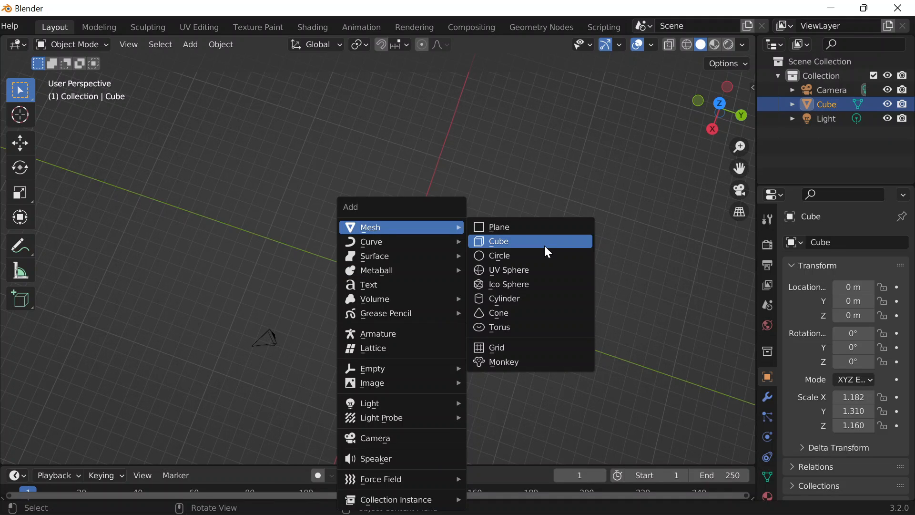
click(506, 298)
key(s)
click(505, 296)
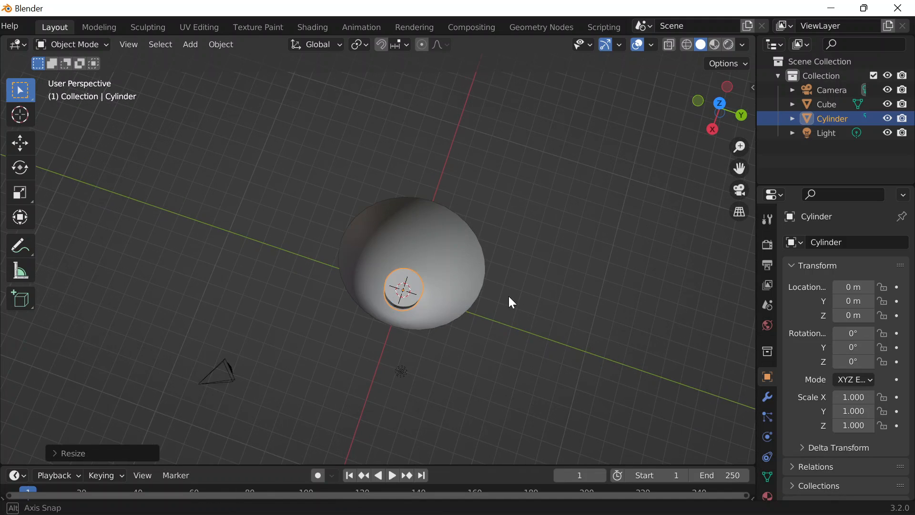
Raise the cylinder along the Z axis inside the cup to about 2.96 m.
middle_drag(508, 296, 413, 198)
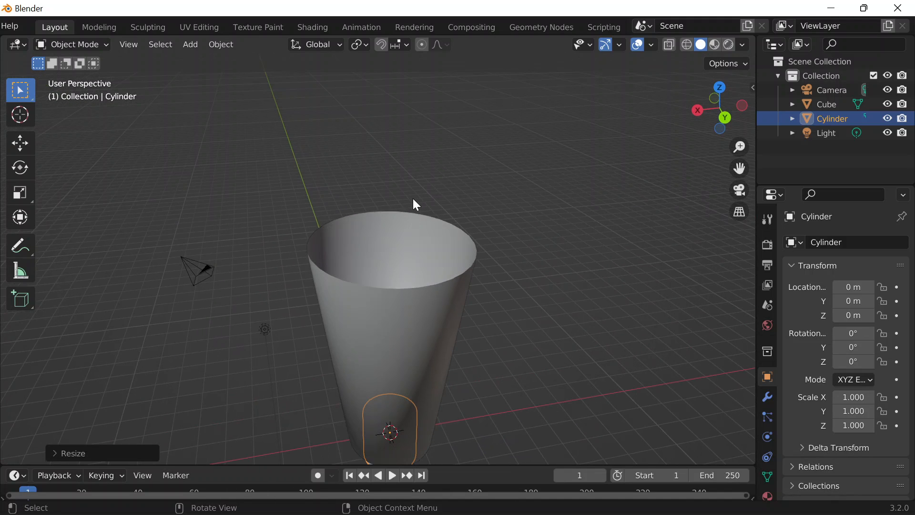
scroll(413, 199, down, 5)
middle_drag(443, 284, 537, 198)
key(g)
key(z)
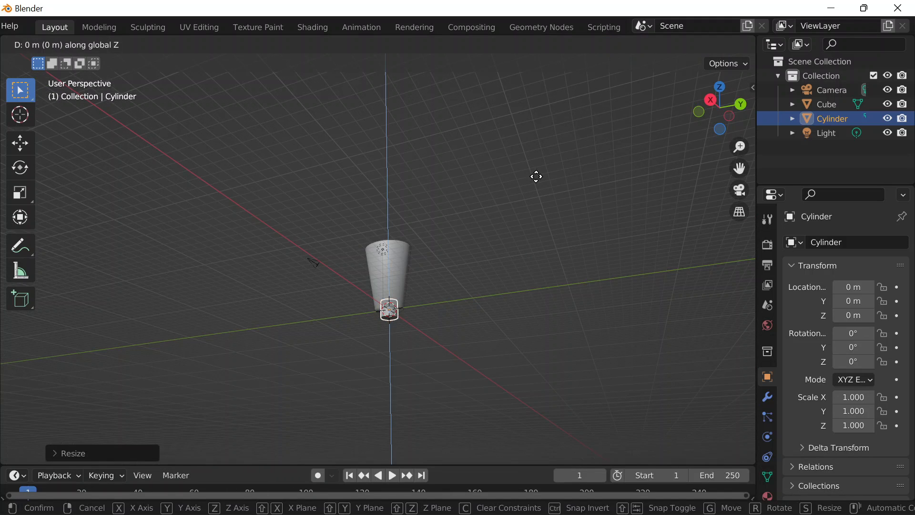
click(534, 152)
middle_drag(457, 215, 401, 261)
scroll(402, 312, up, 6)
Duplicate the cylinder and move the copy straight up along Z toward the cup's rim.
key(shift+d)
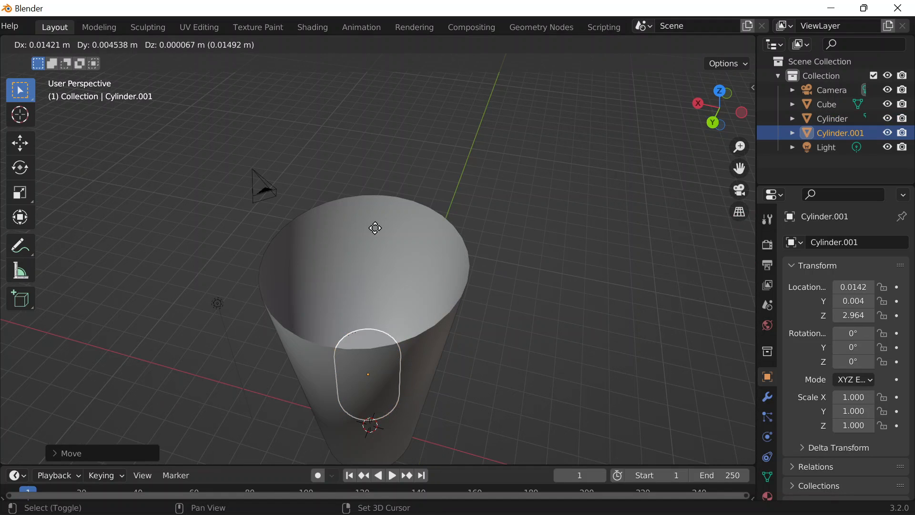
key(z)
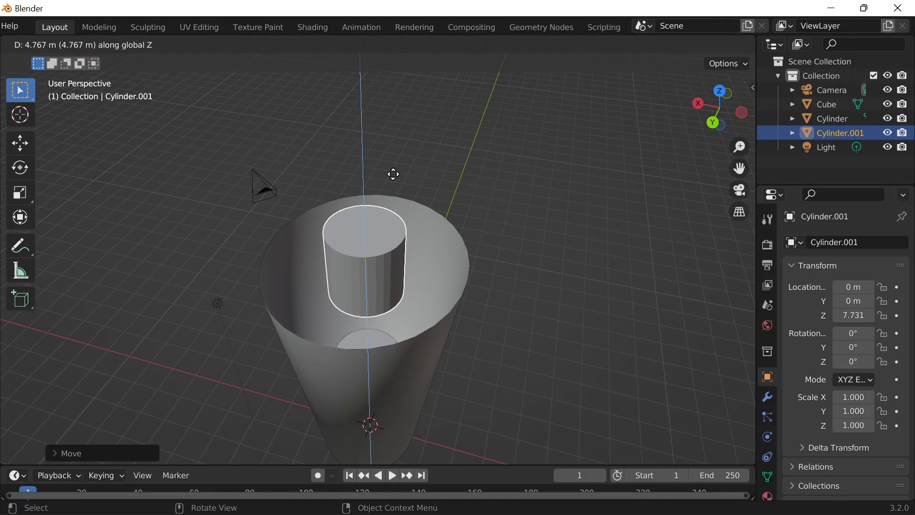
click(394, 183)
middle_drag(393, 183, 39, 65)
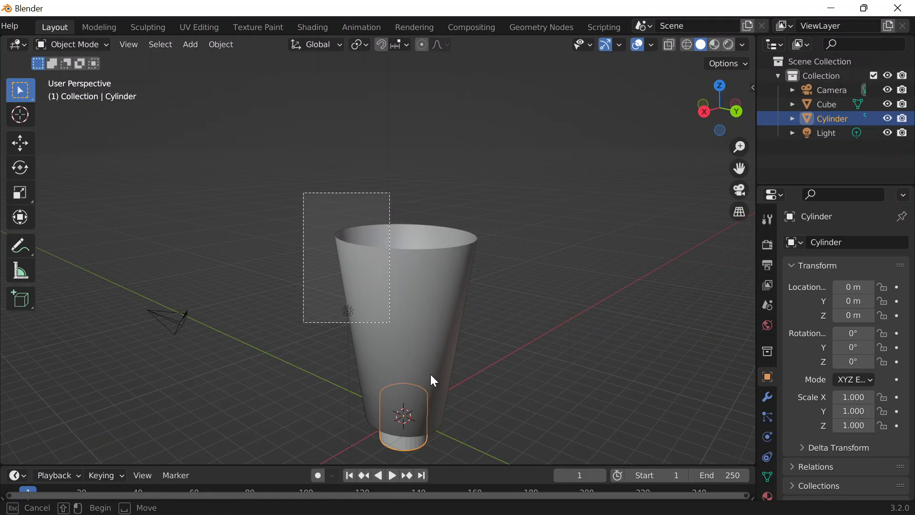
Select everything in the scene, including the cup, cylinder, camera and light, and delete it.
scroll(424, 343, down, 5)
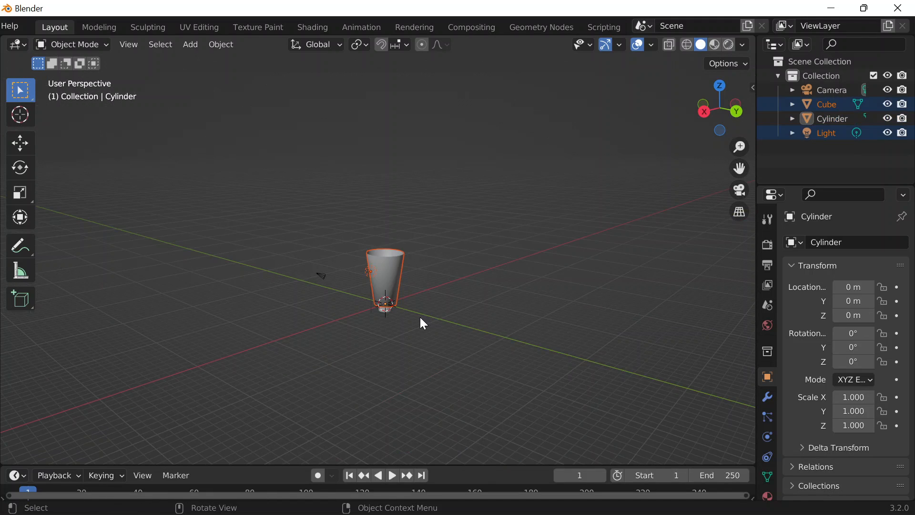
drag(226, 202, 527, 410)
key(x)
click(494, 411)
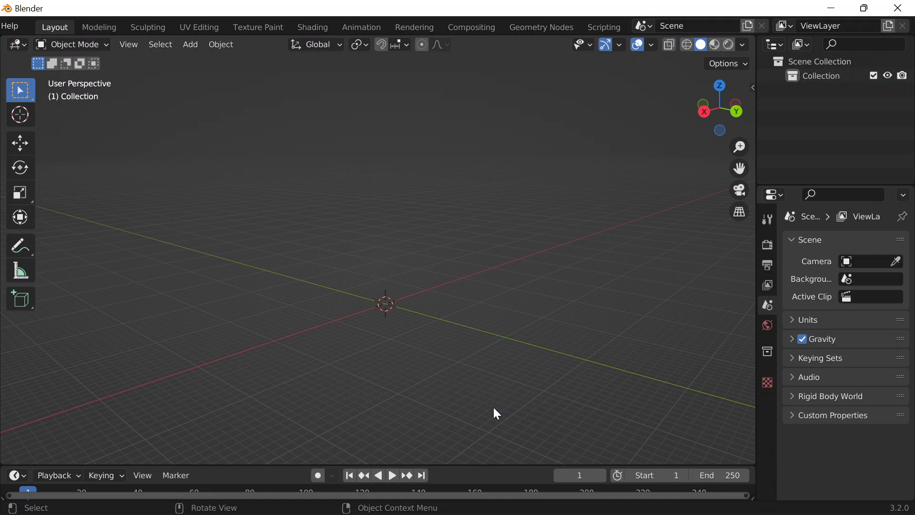
scroll(464, 351, up, 4)
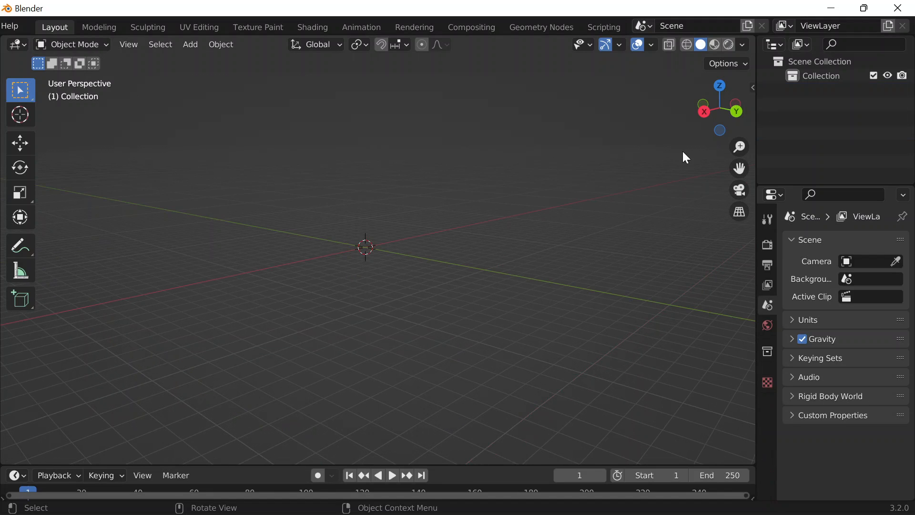
Add a mesh cube at the world origin of the empty scene.
key(n)
key(n)
shift+middle_drag(433, 308, 456, 345)
key(shift+a)
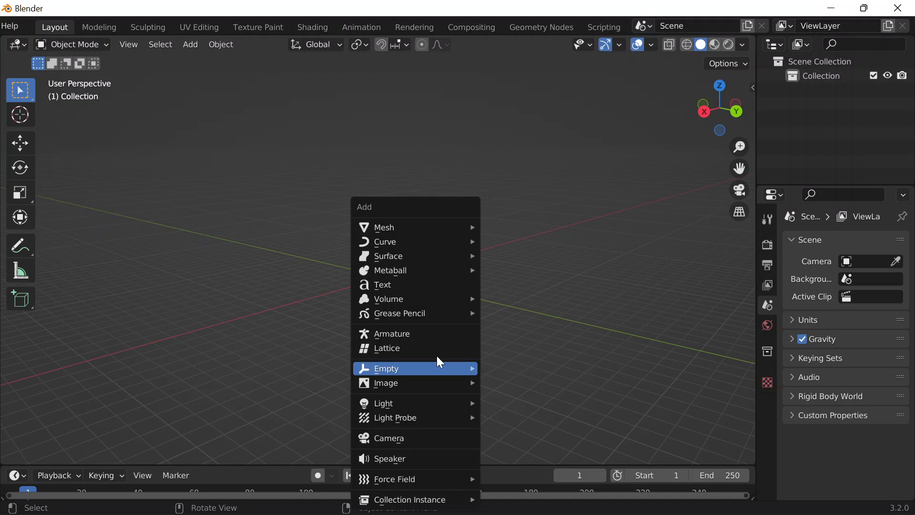
mouse_move(403, 222)
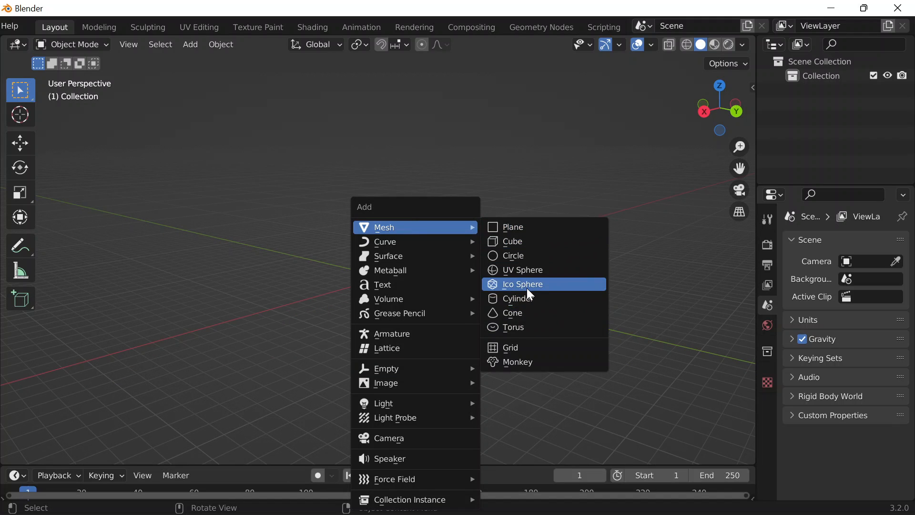
click(527, 240)
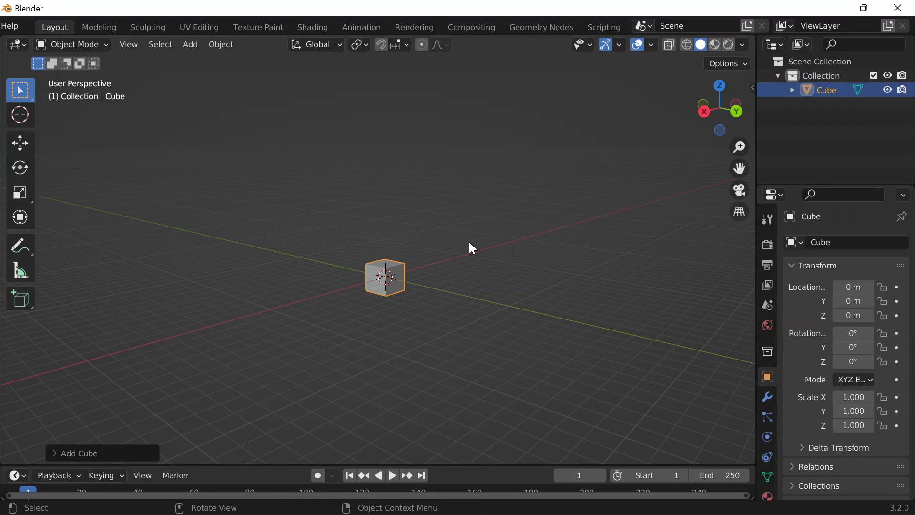
scroll(472, 248, up, 10)
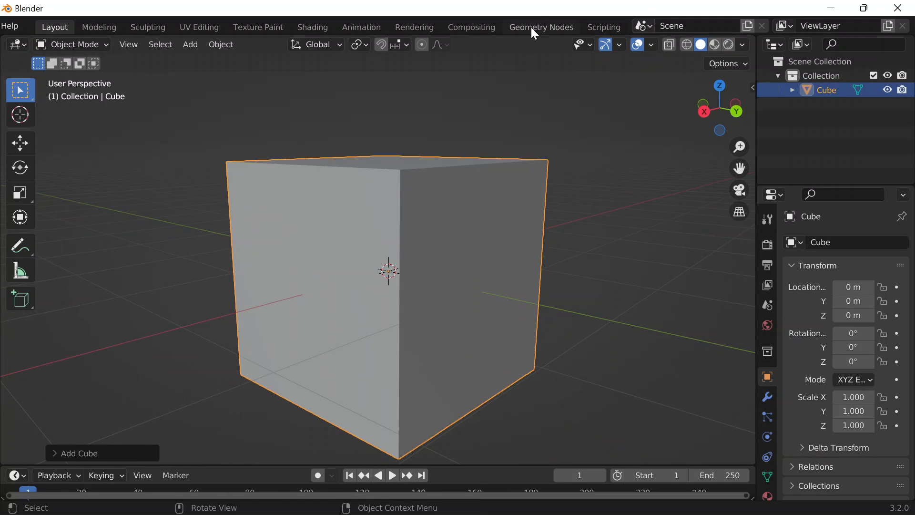
Create a new geometry node tree for the cube and disconnect the Group Input from the Group Output.
click(531, 28)
click(361, 292)
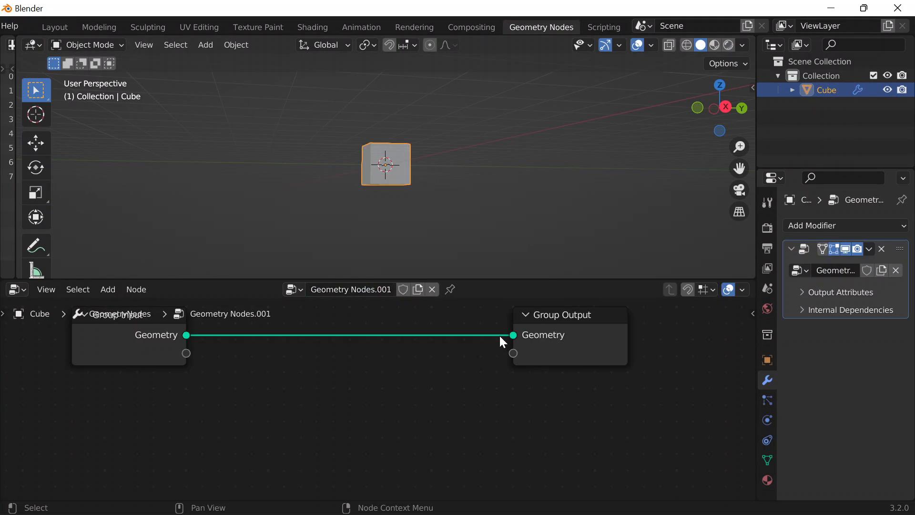
drag(513, 336, 192, 356)
shift+middle_drag(237, 332, 256, 401)
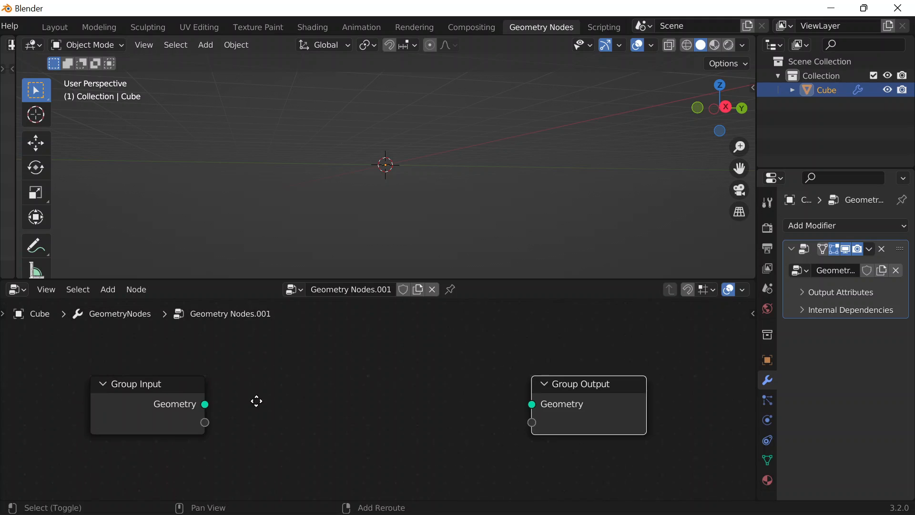
Add a Cone mesh primitive node between the Group Input and Group Output nodes.
click(109, 289)
mouse_move(162, 131)
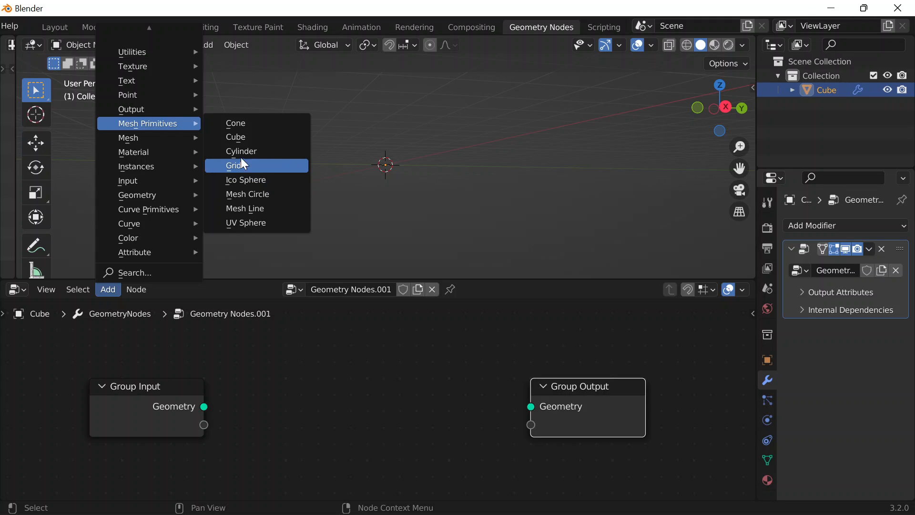
click(246, 125)
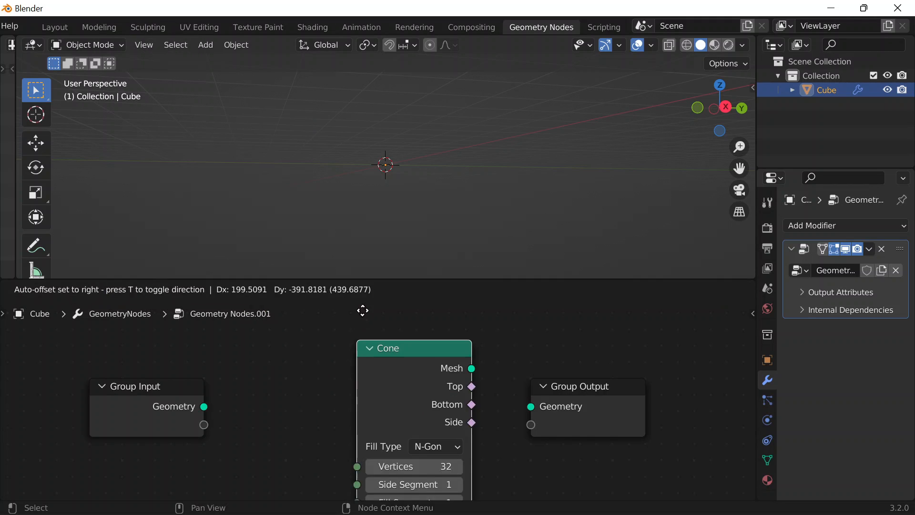
click(325, 330)
scroll(372, 372, down, 2)
shift+middle_drag(448, 352, 428, 317)
scroll(423, 323, up, 1)
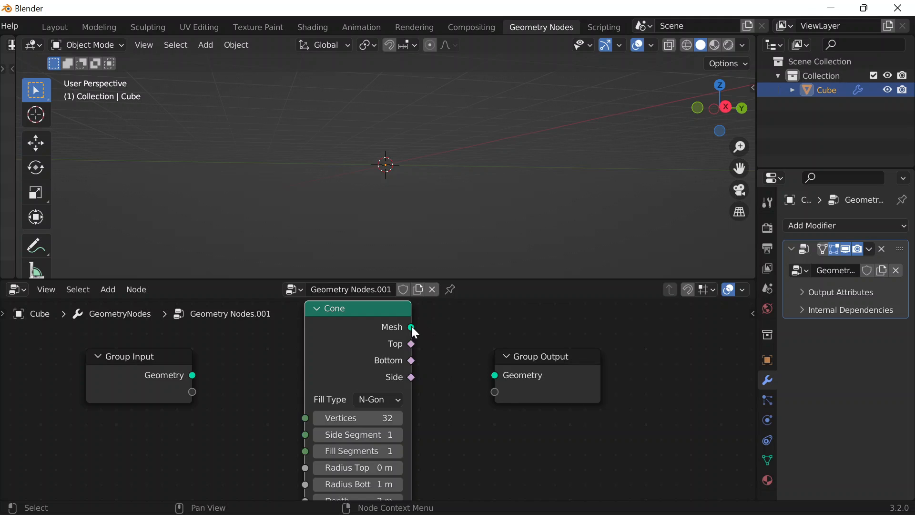
Connect the Cone node's Mesh output to the Geometry input of the Group Output.
drag(411, 327, 496, 375)
scroll(429, 361, down, 2)
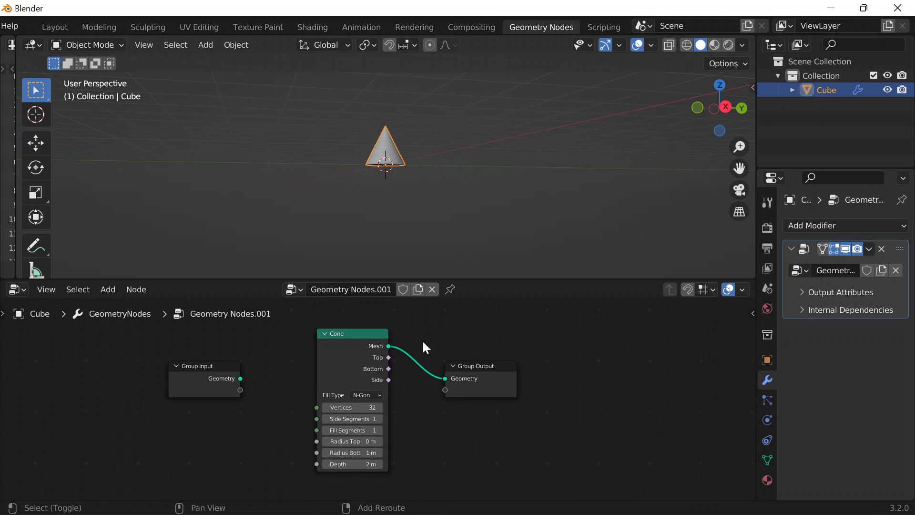
shift+middle_drag(422, 342, 423, 317)
scroll(408, 210, up, 7)
scroll(410, 194, down, 5)
shift+middle_drag(410, 196, 395, 226)
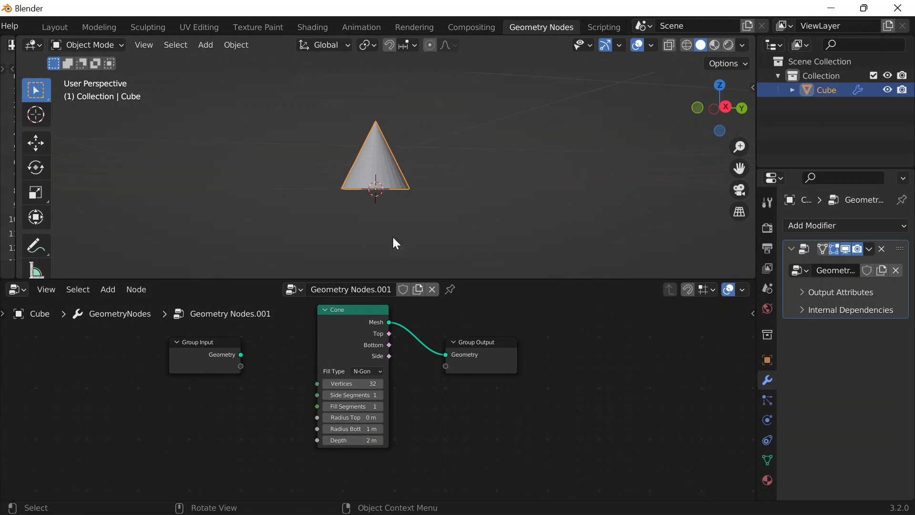
scroll(331, 356, up, 5)
scroll(331, 357, down, 2)
shift+middle_drag(345, 355, 351, 389)
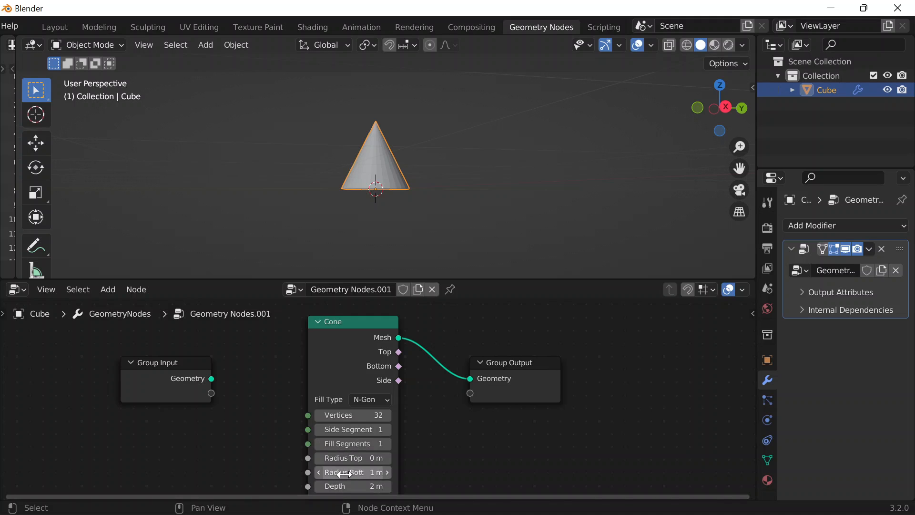
Set the Cone node's top radius to 0.9 m and bottom radius to 1.9 m.
drag(348, 472, 374, 458)
mouse_move(399, 177)
middle_down()
mouse_move(429, 251)
mouse_move(402, 106)
mouse_move(407, 94)
mouse_move(409, 177)
middle_up()
click(370, 400)
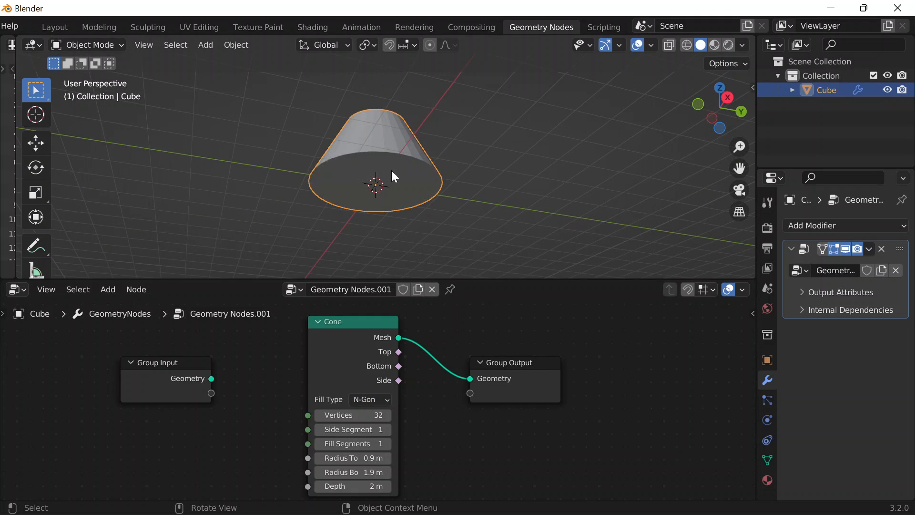
scroll(384, 187, up, 5)
scroll(384, 187, down, 3)
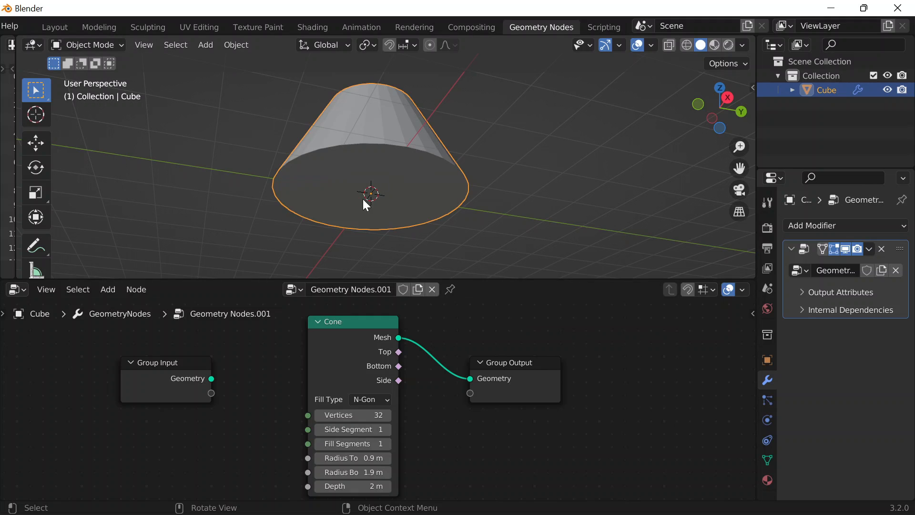
Change the Cone node's Fill Type to None so both ends are open.
click(374, 399)
click(377, 414)
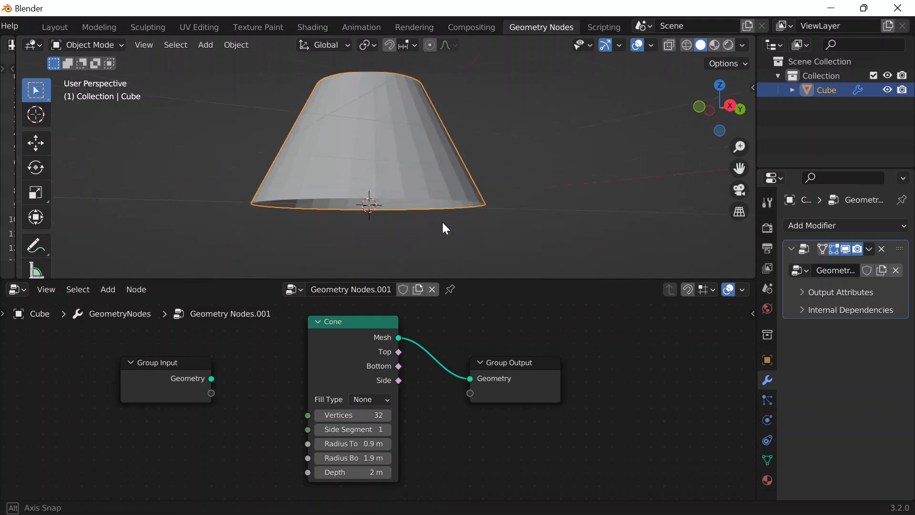
scroll(441, 223, down, 3)
Apply the Geometry Nodes modifier to turn the open cone into an editable mesh.
click(876, 251)
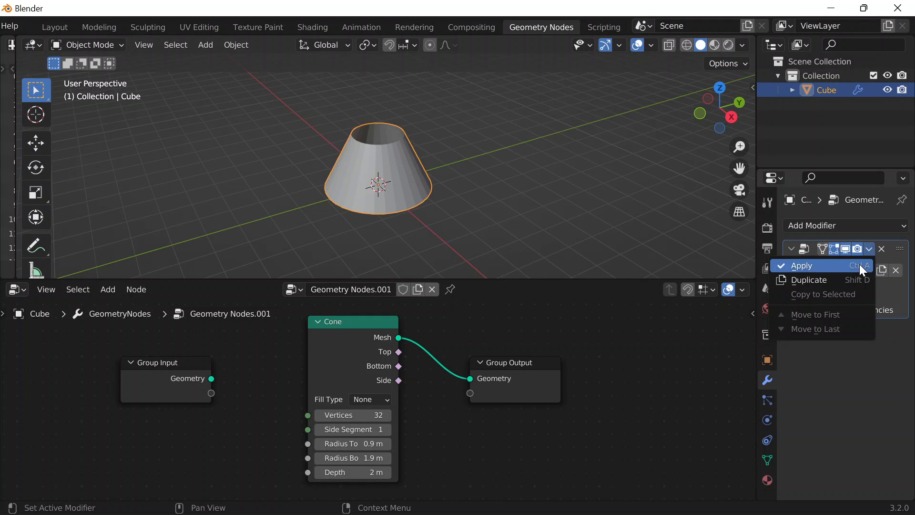
click(858, 264)
scroll(405, 170, up, 4)
scroll(379, 141, down, 2)
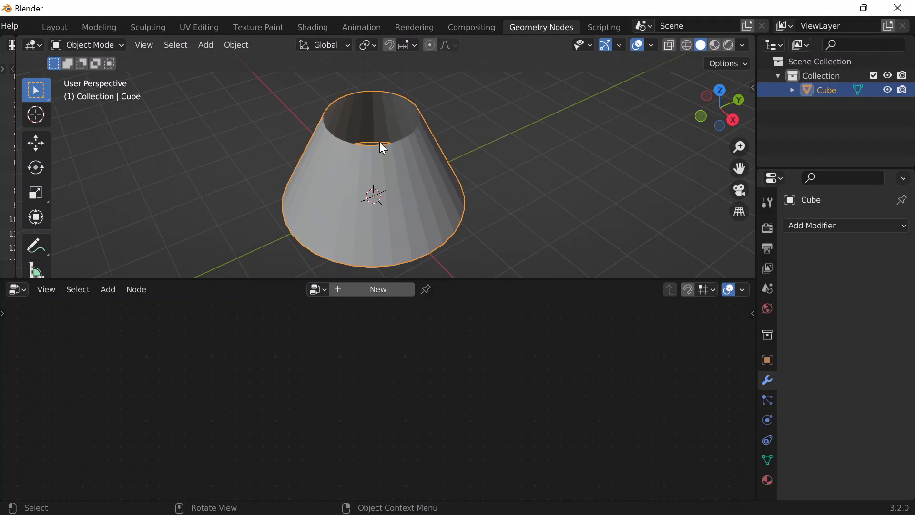
Select the edge loop around the cone's narrow upper opening in Edit Mode, fill it, and return to Object Mode.
key(Tab)
click(314, 45)
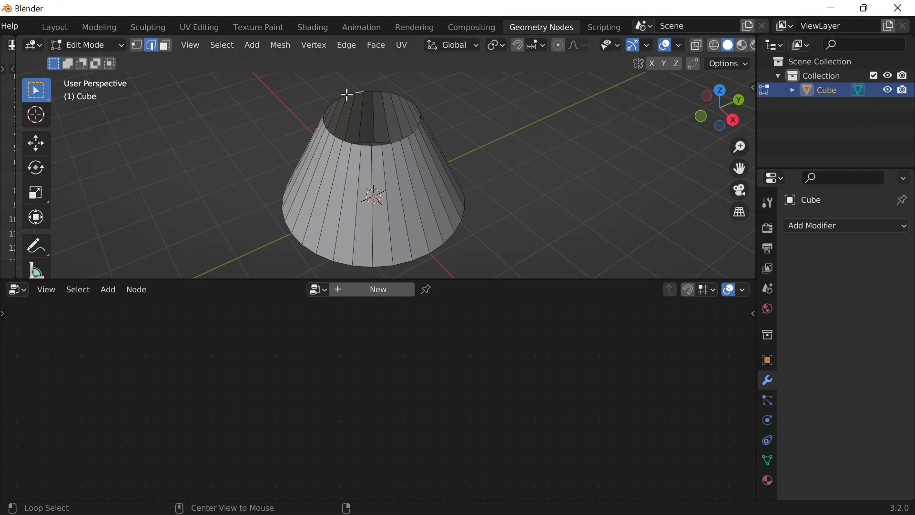
scroll(391, 131, down, 1)
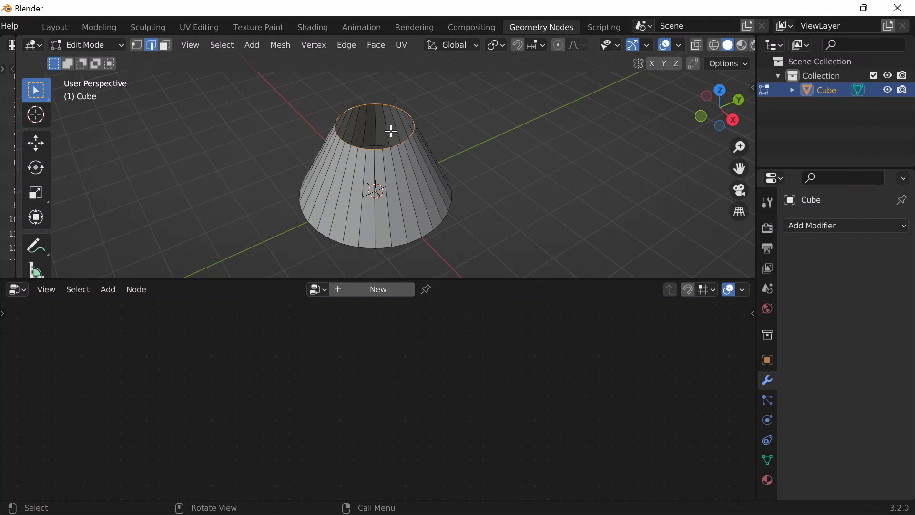
right_click(380, 102)
click(319, 131)
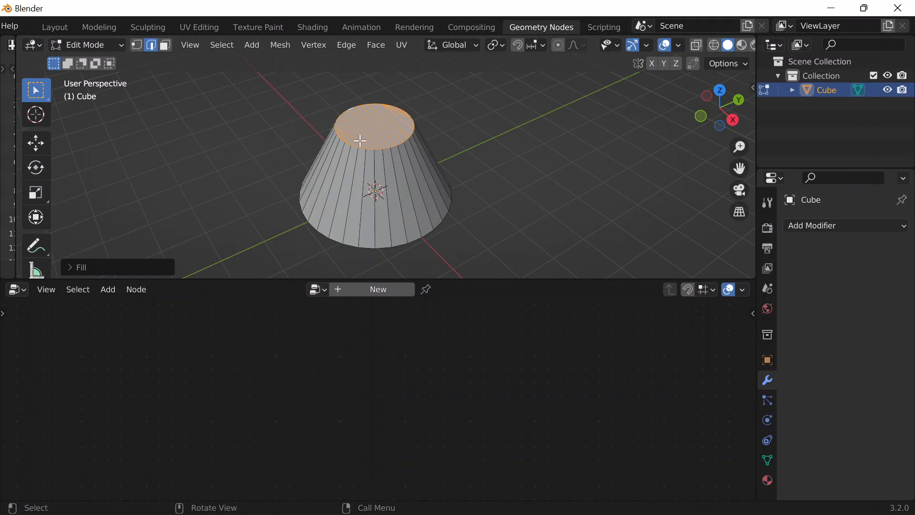
scroll(371, 141, up, 6)
scroll(372, 141, down, 6)
middle_drag(490, 116, 435, 128)
scroll(435, 128, up, 2)
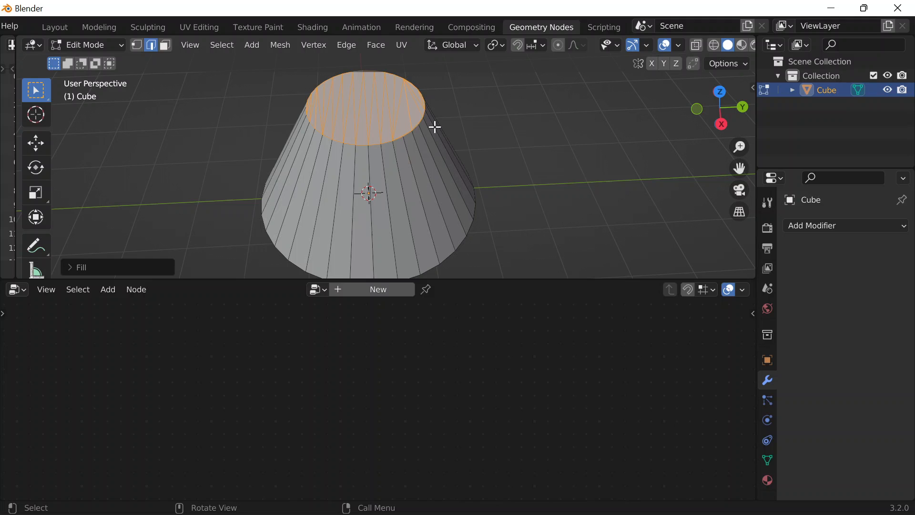
click(143, 268)
click(190, 184)
middle_drag(452, 173, 498, 124)
key(Tab)
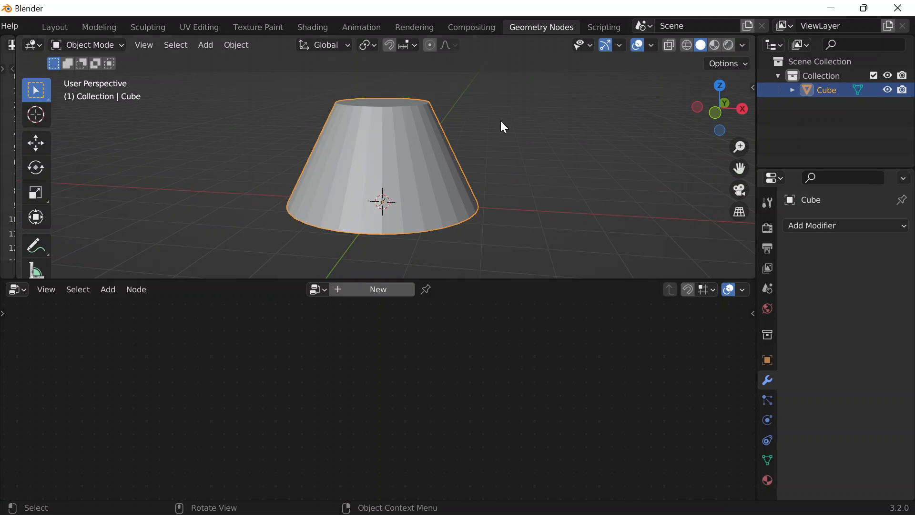
Apply Shade Smooth to the capped cone.
scroll(499, 122, up, 1)
middle_drag(444, 144, 417, 173)
scroll(390, 153, down, 6)
middle_drag(357, 185, 346, 159)
scroll(385, 164, up, 7)
mouse_move(443, 169)
middle_down()
mouse_move(436, 109)
mouse_move(454, 168)
middle_up()
right_click(364, 134)
click(365, 134)
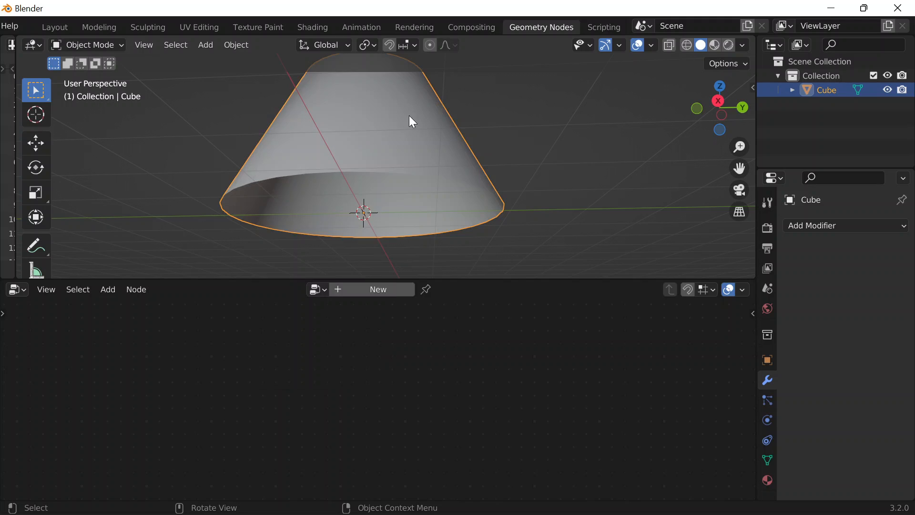
mouse_move(410, 120)
middle_down()
mouse_move(490, 204)
mouse_move(460, 287)
mouse_move(374, 148)
middle_up()
scroll(388, 200, down, 4)
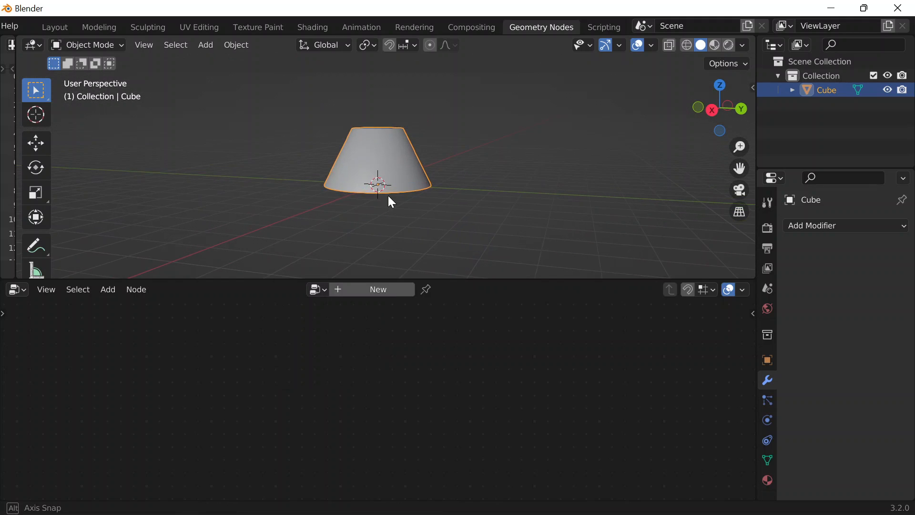
Move the cone along the Y axis to about -10.48 m, clear of the origin, and deselect it.
middle_drag(388, 200, 439, 210)
scroll(435, 205, down, 3)
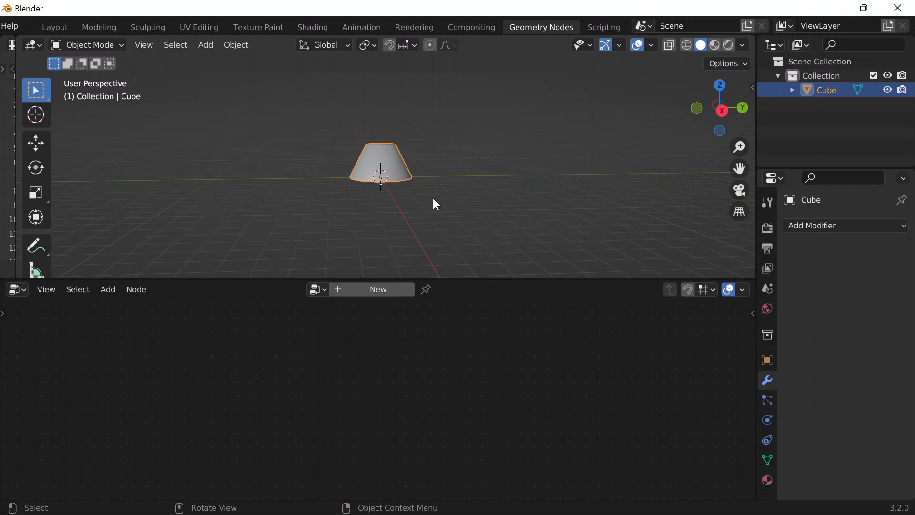
scroll(435, 204, up, 10)
scroll(435, 204, down, 10)
scroll(436, 204, down, 2)
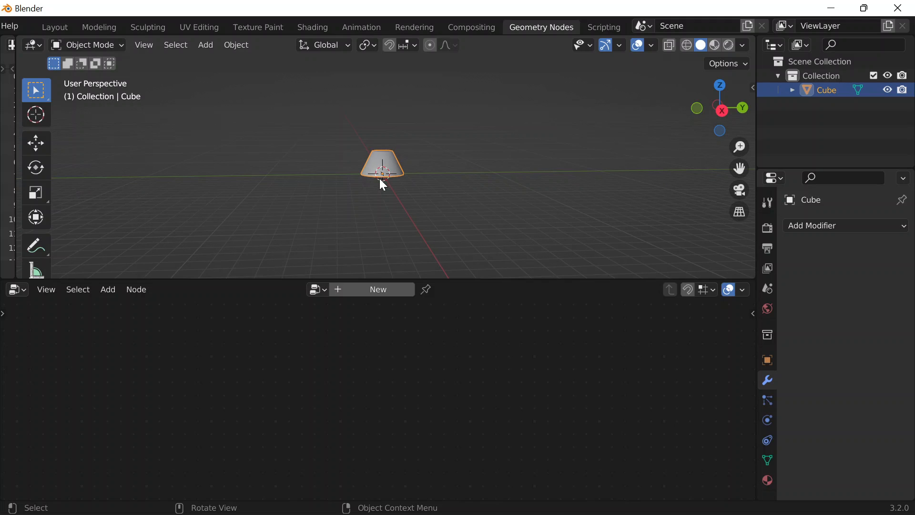
key(g)
key(y)
click(256, 191)
scroll(492, 163, up, 9)
click(425, 193)
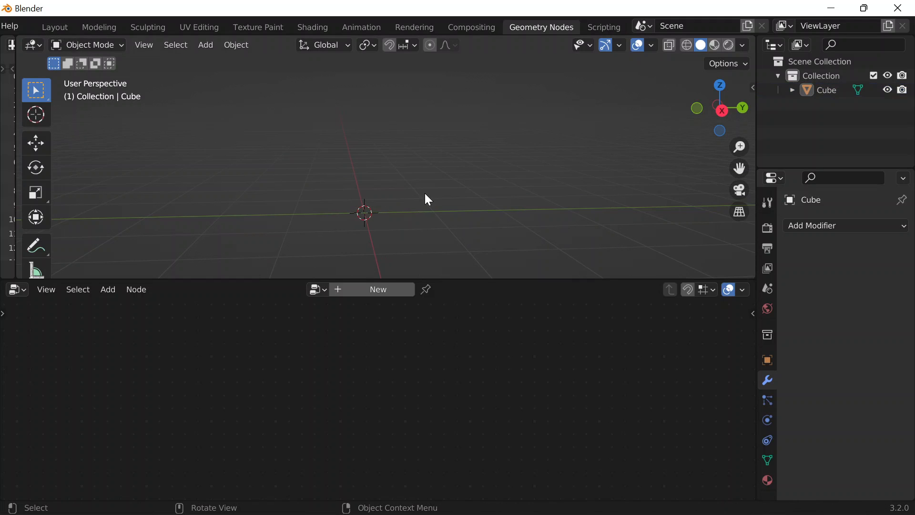
shift+middle_drag(457, 202, 501, 156)
click(385, 291)
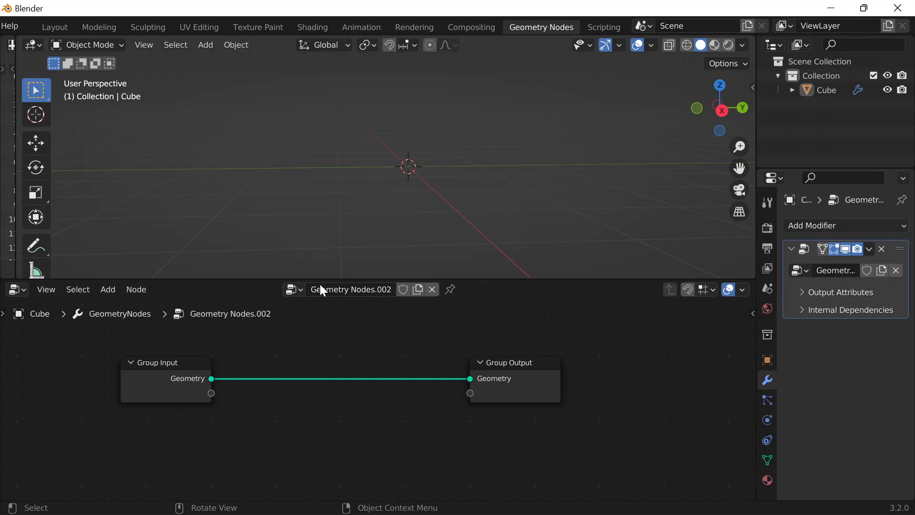
click(432, 289)
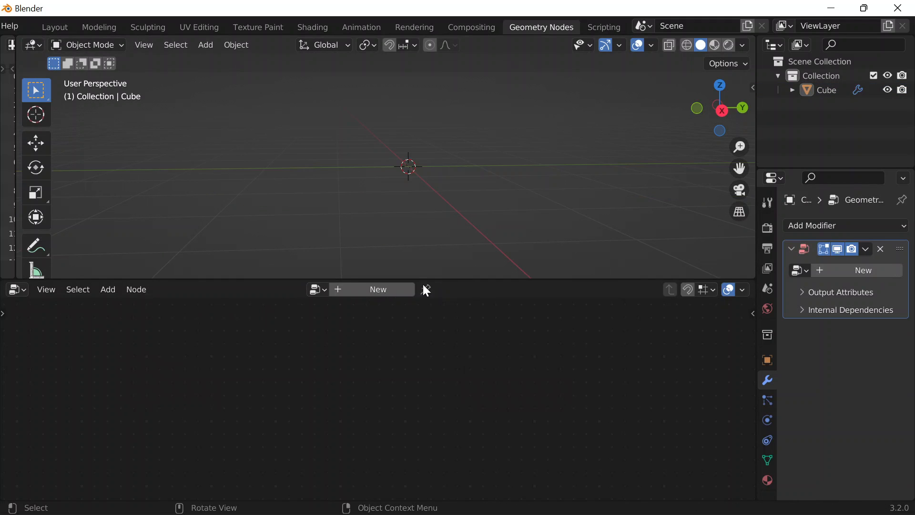
Switch to the Layout workspace and add a second mesh cube at the world origin.
click(67, 32)
key(shift+a)
mouse_move(361, 178)
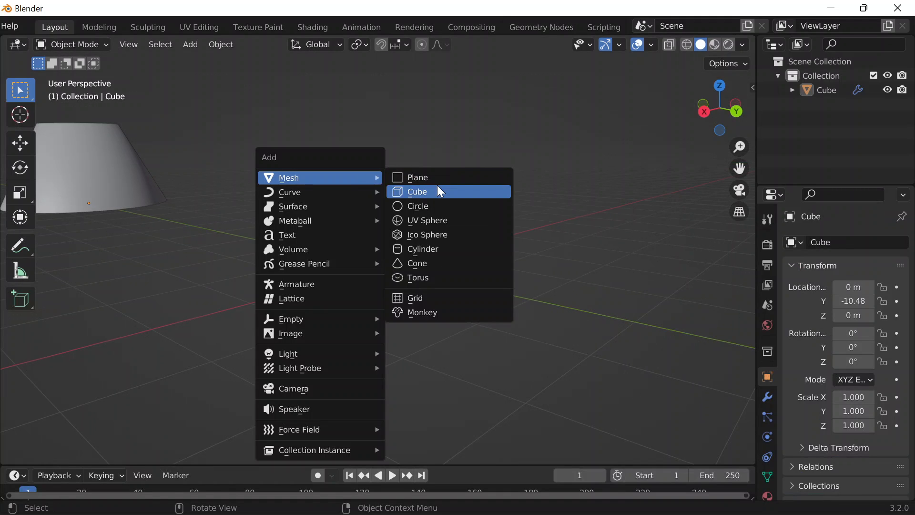
click(438, 186)
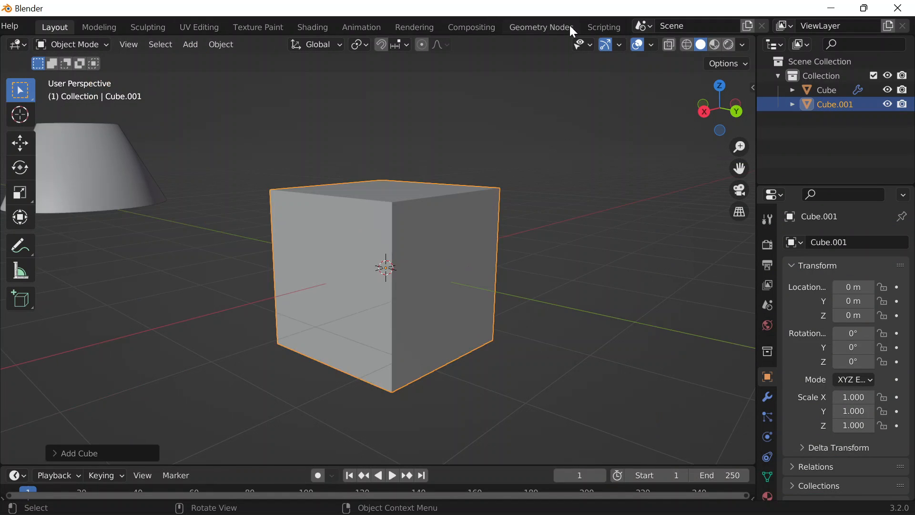
Create a separate geometry node tree for the second cube and remove the link between Group Input and Group Output.
click(542, 28)
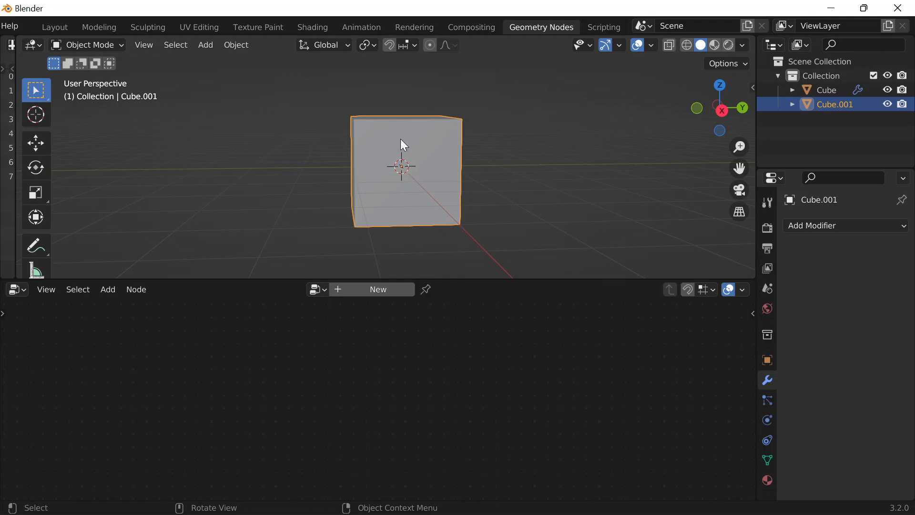
click(373, 288)
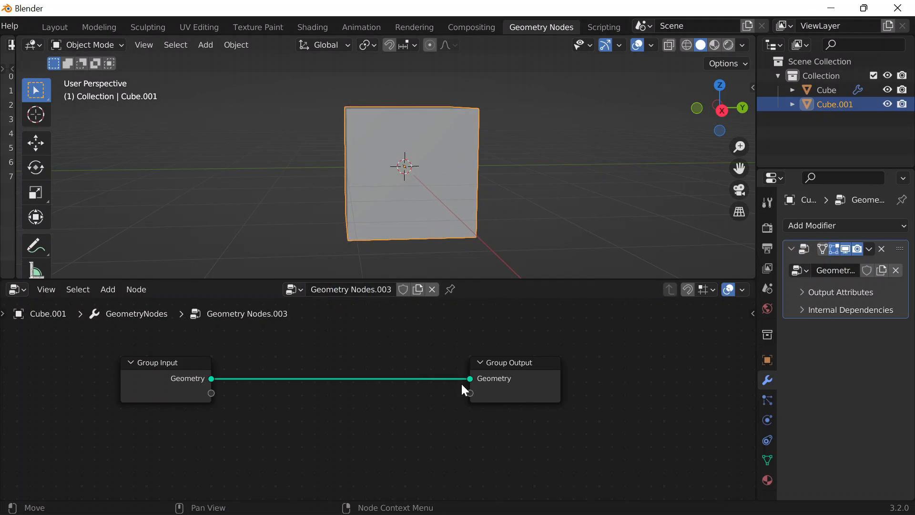
drag(472, 379, 239, 436)
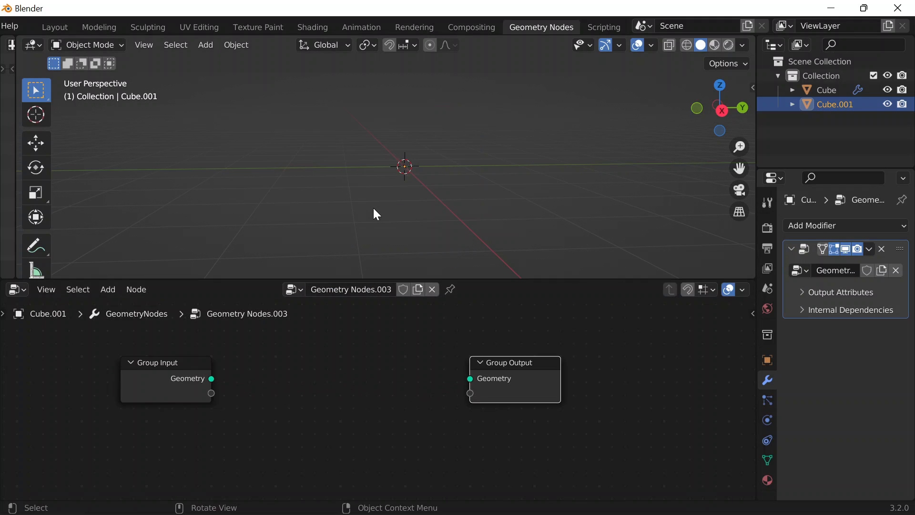
Move the Group Input and Group Output nodes further apart to make room between them.
key(Tab)
key(Tab)
drag(140, 376, 56, 363)
drag(509, 380, 511, 389)
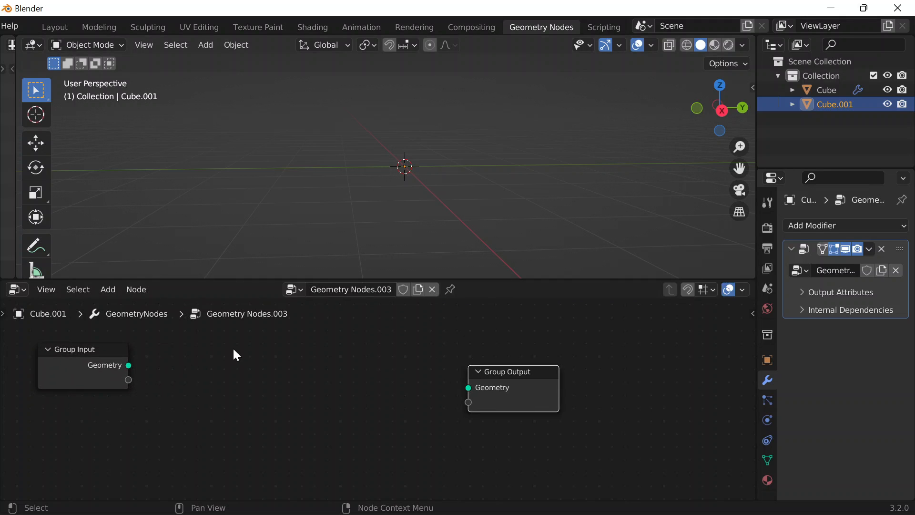
Add a Cone mesh primitive node between the Group Input and Group Output nodes.
click(109, 290)
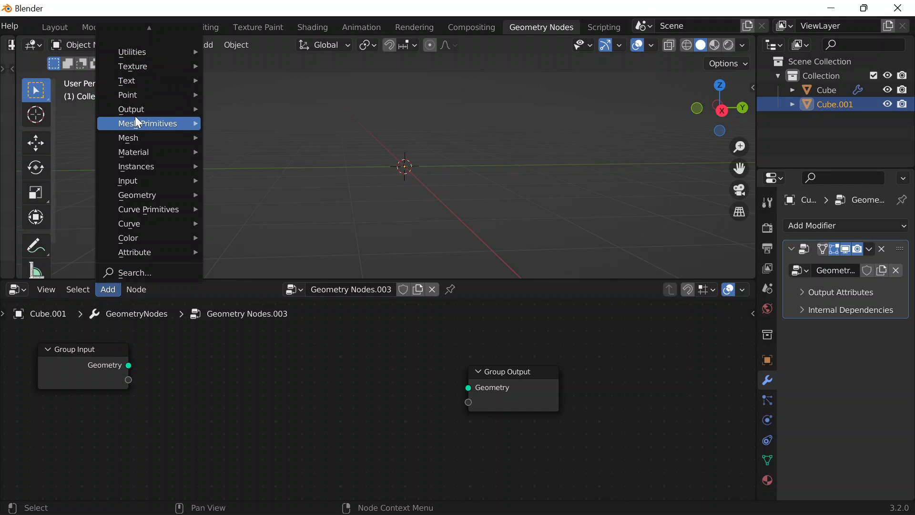
mouse_move(142, 125)
click(237, 123)
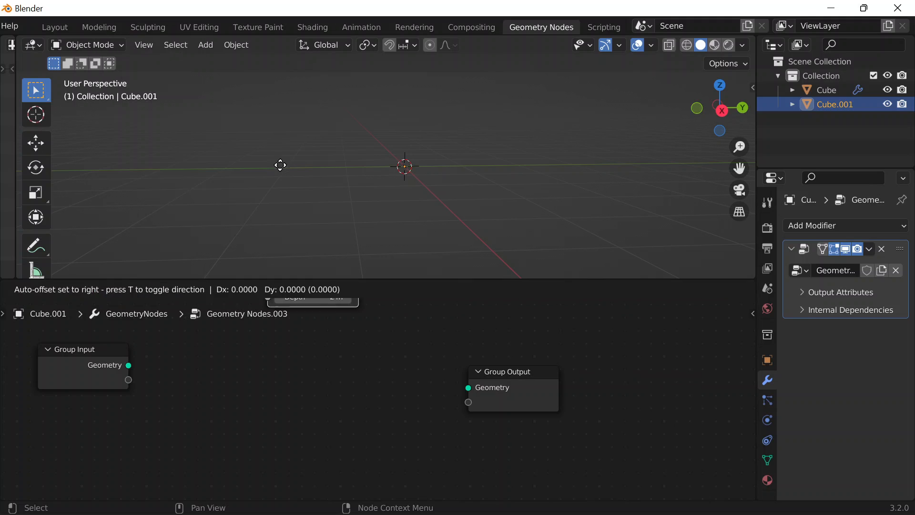
click(288, 326)
scroll(407, 407, down, 3)
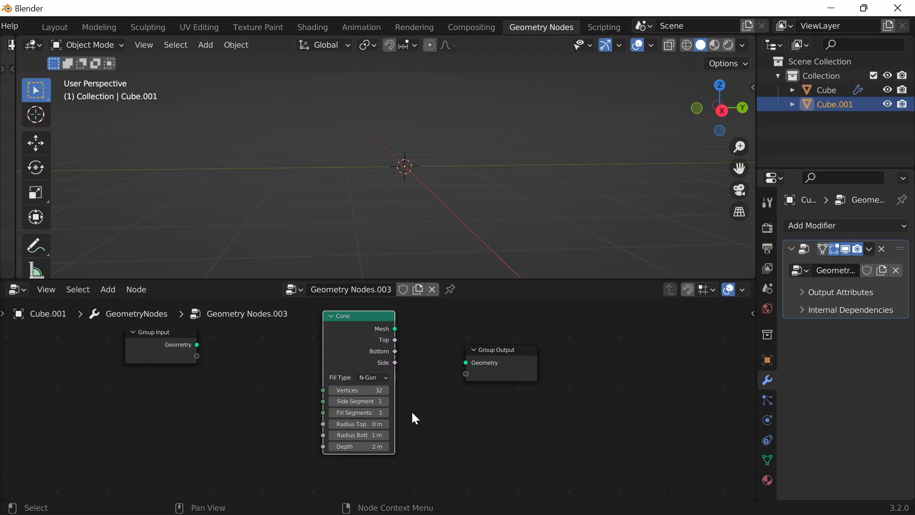
scroll(384, 405, up, 2)
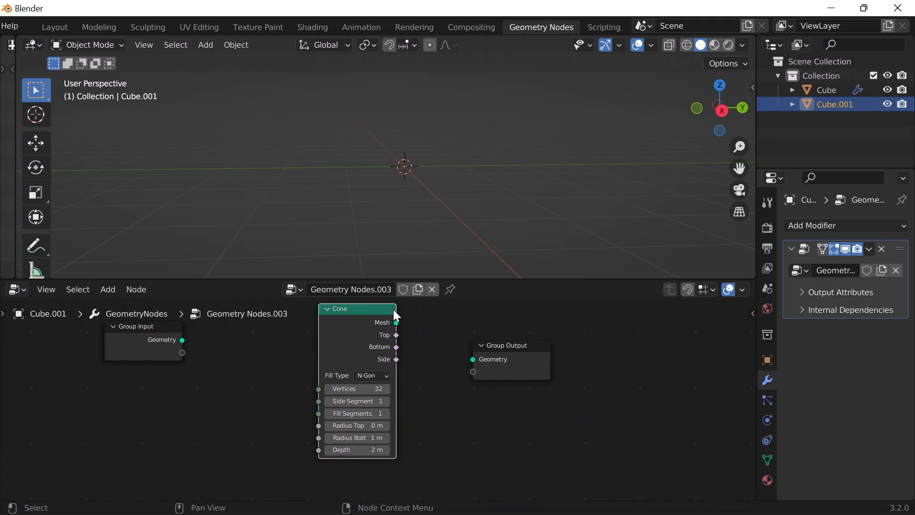
click(429, 504)
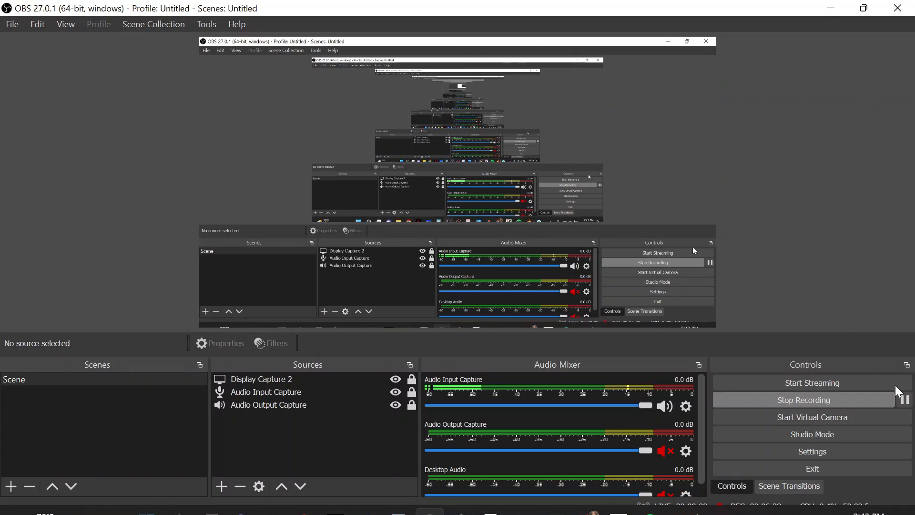
click(904, 399)
click(830, 9)
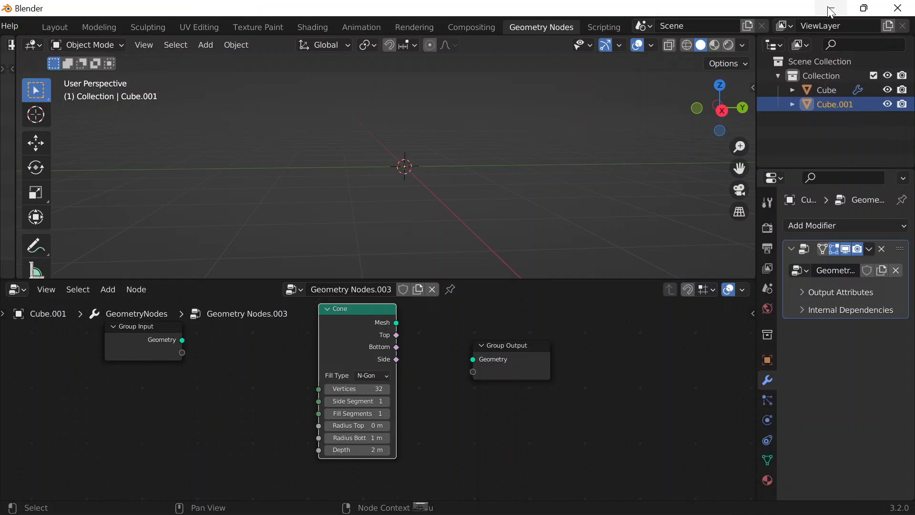
scroll(419, 362, up, 2)
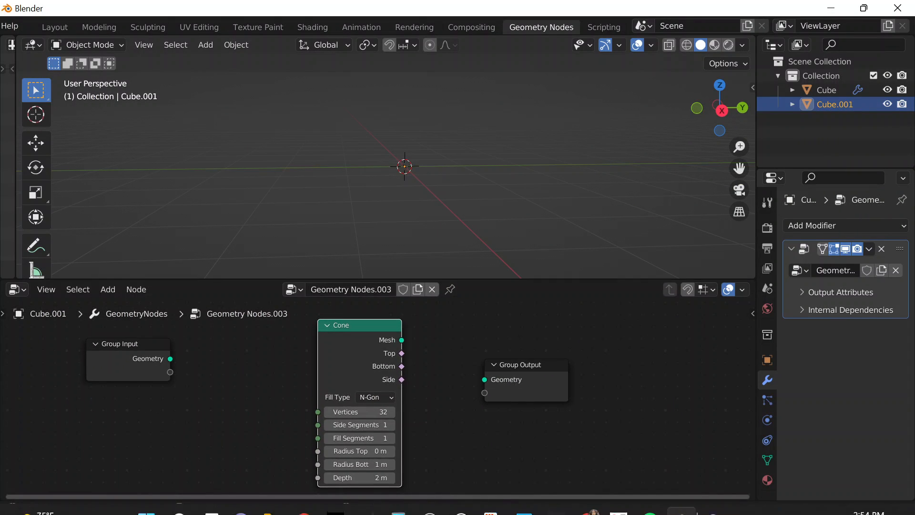
mouse_move(429, 498)
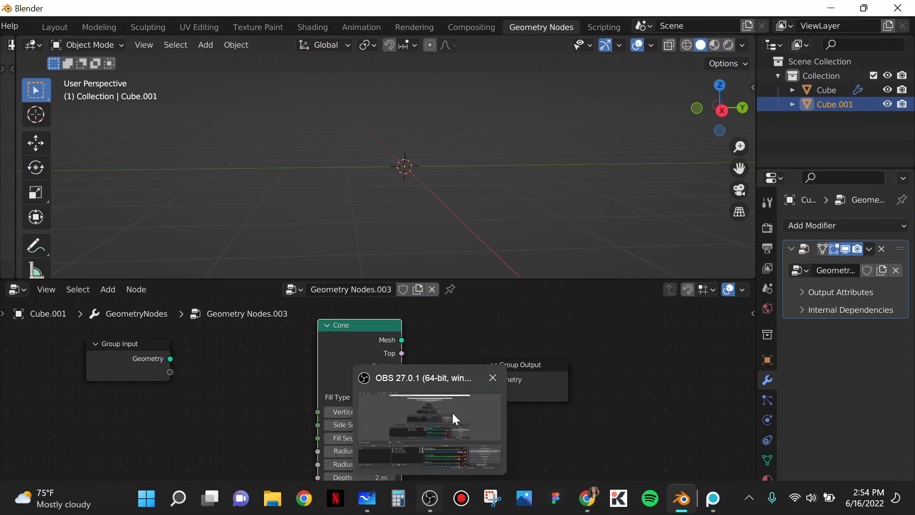
click(109, 289)
mouse_move(163, 182)
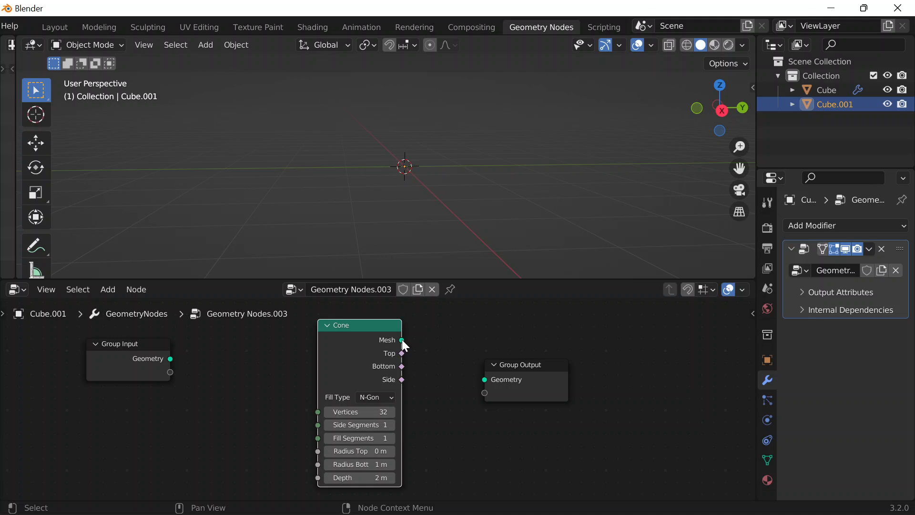
Connect the Cone node's Mesh output to the Group Output's Geometry input.
drag(401, 339, 490, 379)
scroll(373, 369, down, 1)
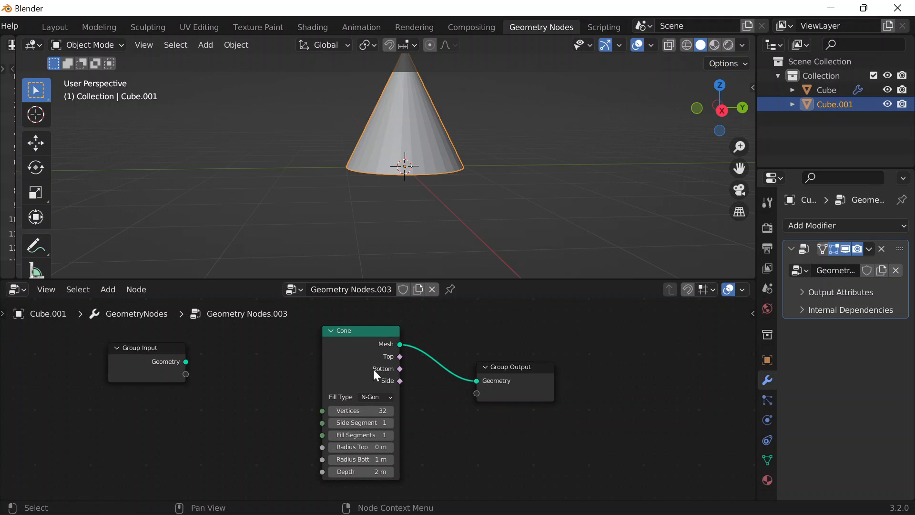
scroll(374, 377, down, 1)
scroll(401, 429, up, 1)
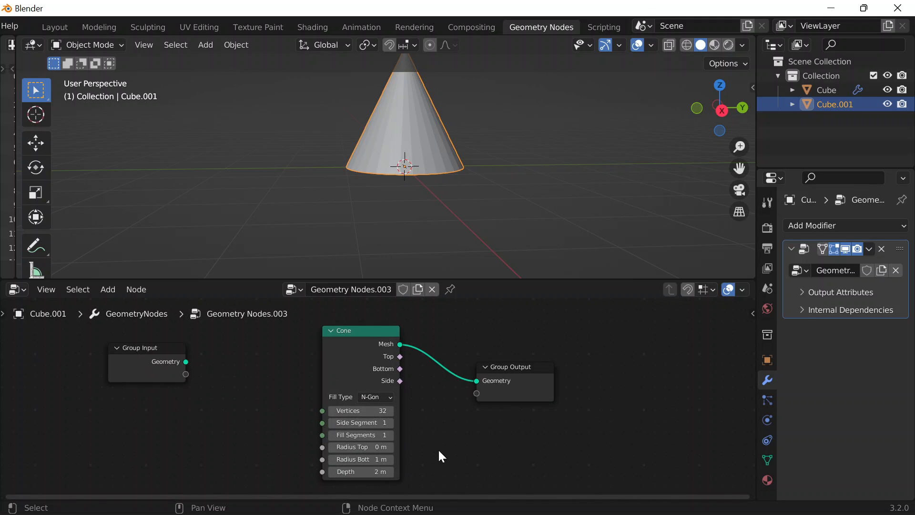
Set the Cone node's top radius to 1.5 m and its depth to 4.4 m to form a cup shape.
middle_drag(439, 450, 443, 409)
scroll(384, 408, up, 1)
mouse_move(382, 409)
mouse_down()
mouse_move(400, 409)
mouse_move(381, 410)
mouse_up()
scroll(434, 222, down, 4)
scroll(431, 231, up, 2)
drag(364, 408, 398, 435)
middle_drag(462, 196, 431, 177)
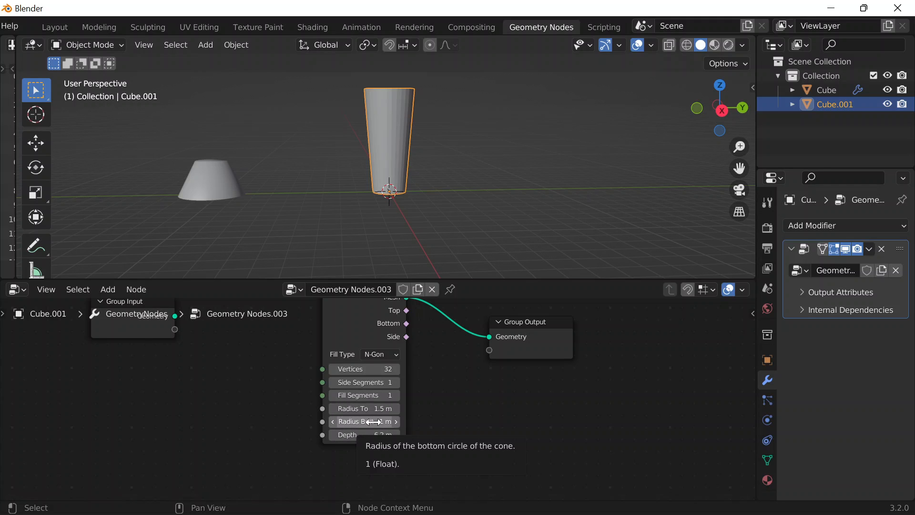
drag(380, 434, 350, 433)
scroll(394, 211, up, 4)
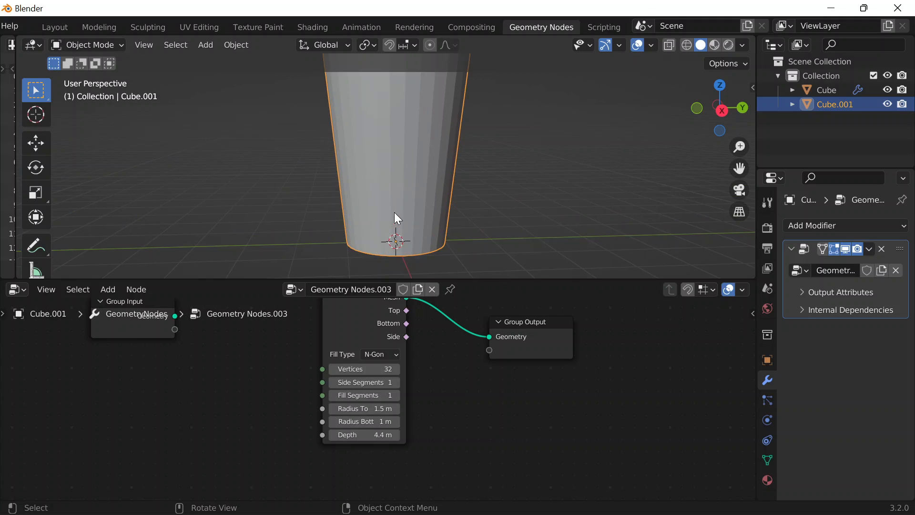
scroll(394, 210, down, 2)
Raise the Cone node's vertices to 93 and apply Shade Smooth to the cup.
drag(374, 369, 405, 369)
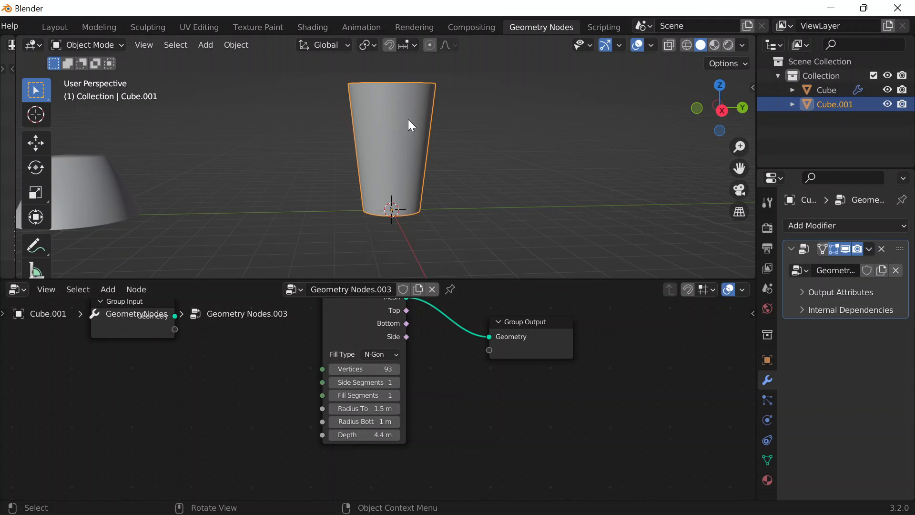
right_click(407, 118)
click(407, 119)
right_click(401, 150)
click(390, 122)
scroll(353, 128, up, 5)
scroll(384, 328, down, 1)
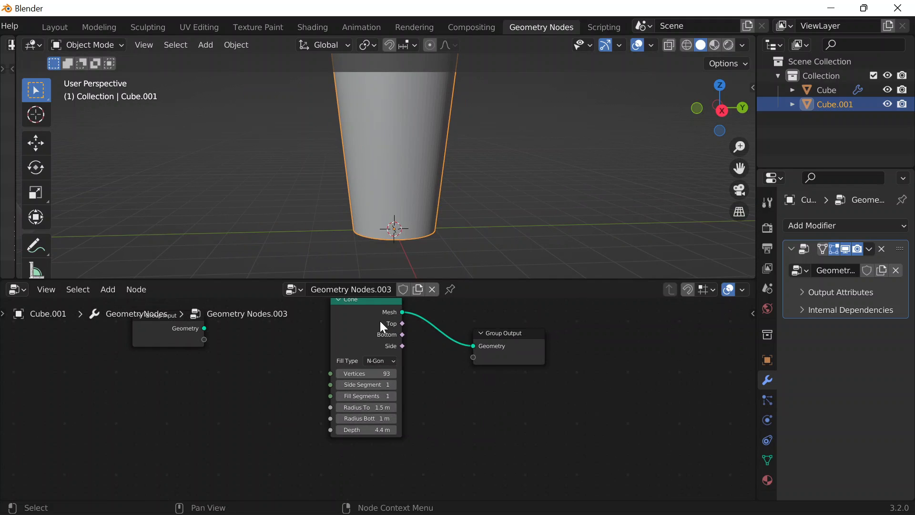
Set the Cone node's fill type to None so that both ends of the cup are open.
middle_drag(407, 181, 473, 102)
click(388, 360)
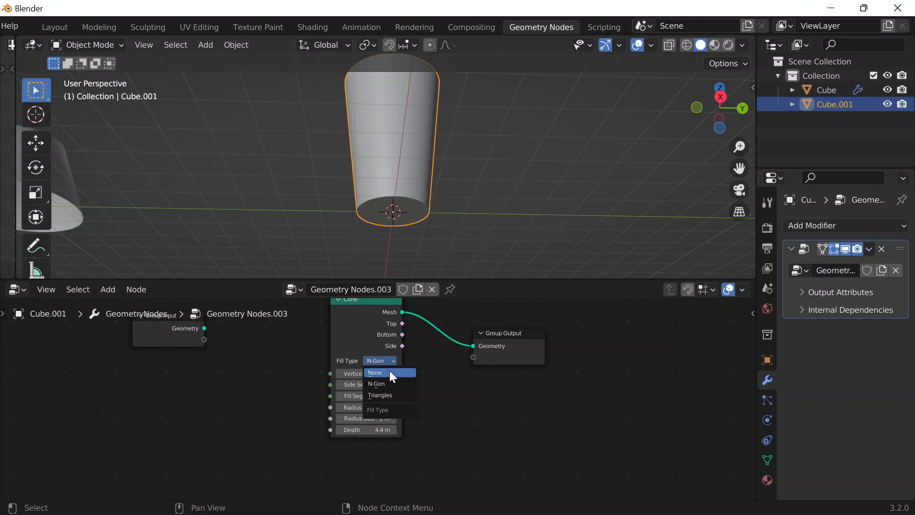
click(390, 371)
mouse_move(507, 158)
middle_down()
mouse_move(531, 276)
mouse_move(515, 66)
mouse_move(507, 230)
mouse_move(517, 153)
middle_up()
Apply the Geometry Nodes modifier on the cup object to turn it into an editable mesh.
click(869, 250)
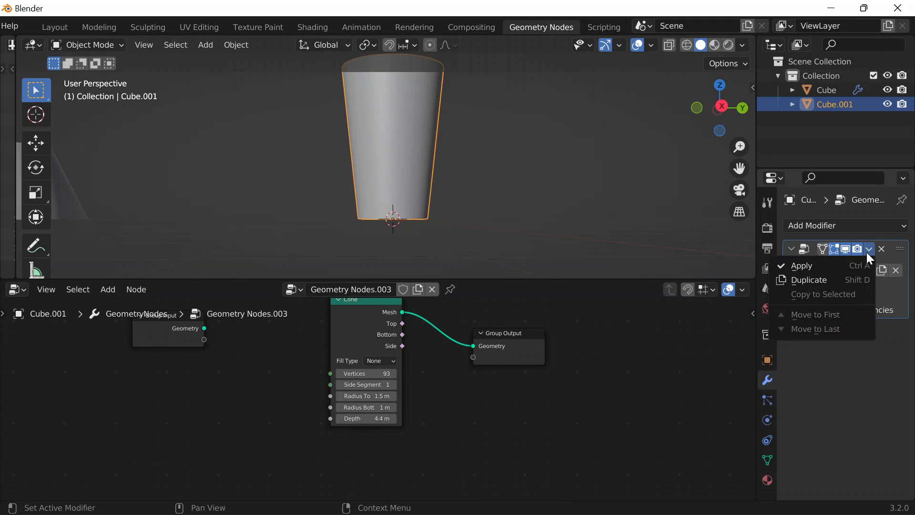
click(868, 250)
click(806, 265)
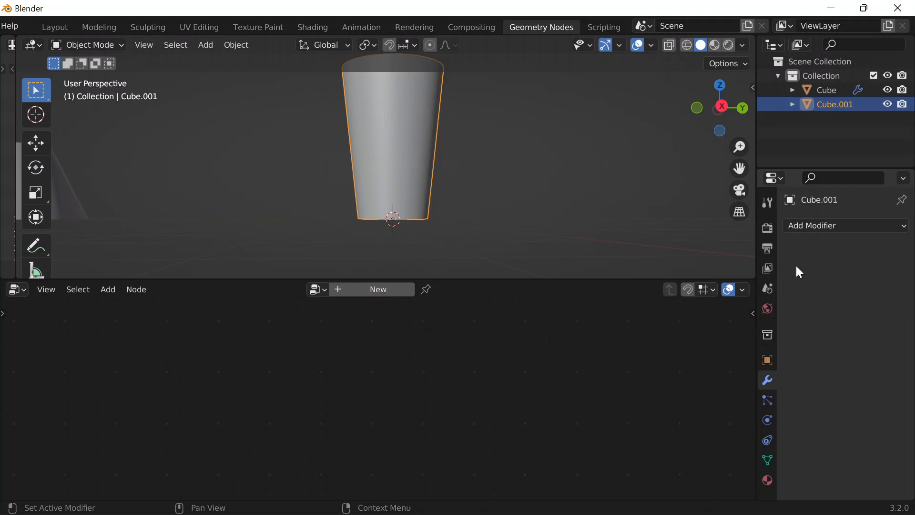
scroll(474, 174, down, 4)
scroll(479, 164, up, 4)
middle_drag(479, 165, 493, 150)
scroll(384, 150, up, 2)
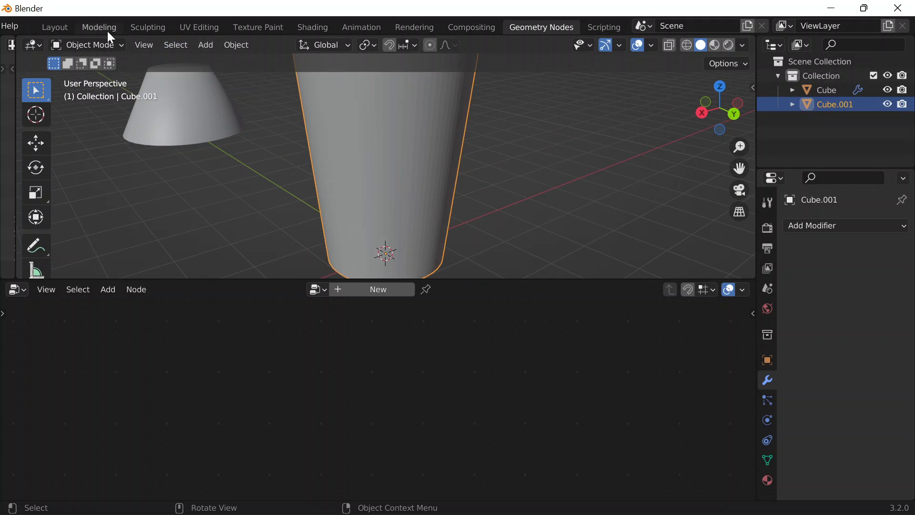
Switch to the Layout workspace and apply Shade Smooth to the converted cup.
click(54, 28)
scroll(370, 150, down, 2)
scroll(150, 24, down, 2)
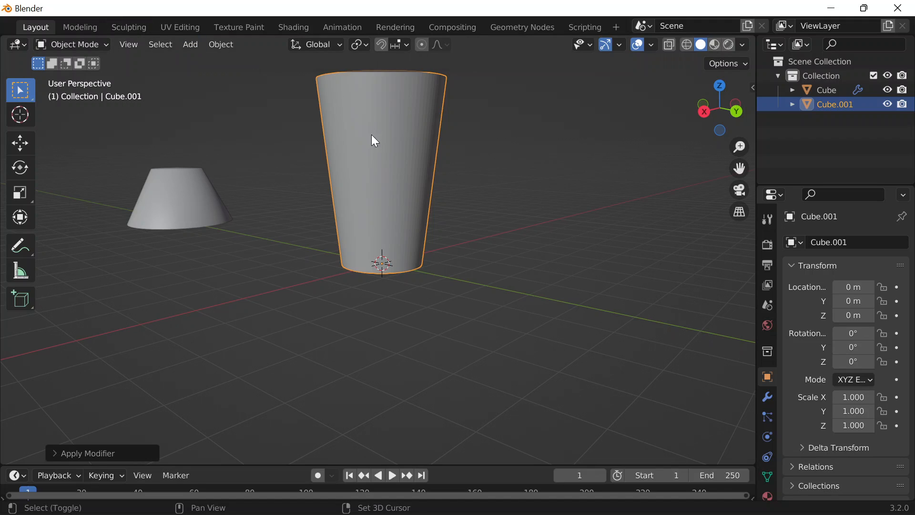
scroll(373, 157, up, 2)
right_click(375, 180)
click(376, 181)
scroll(429, 180, up, 3)
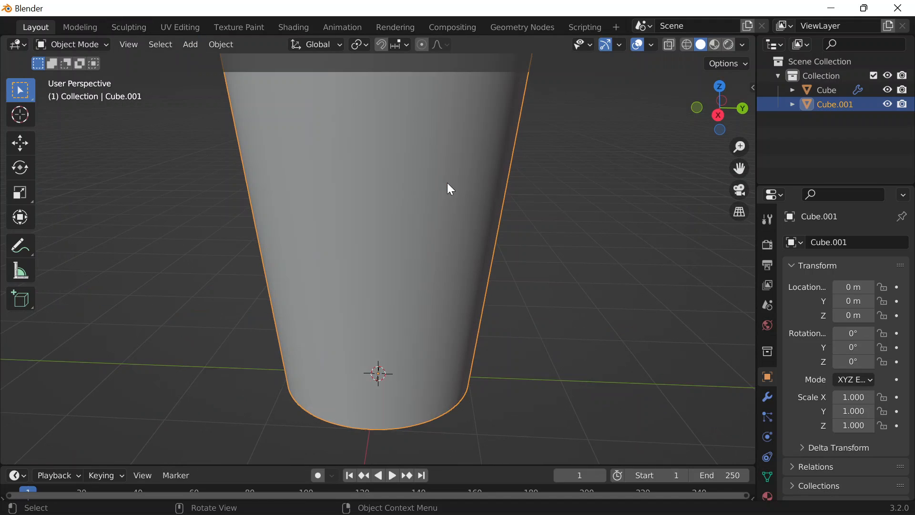
Enter Edit Mode on the cup and select the edge loop around its open bottom.
middle_drag(447, 182, 452, 257)
key(Tab)
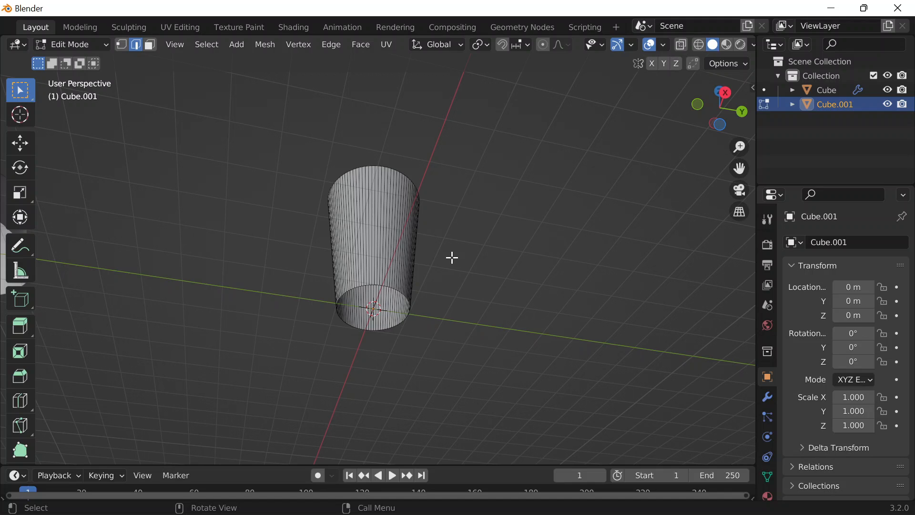
scroll(363, 350, up, 4)
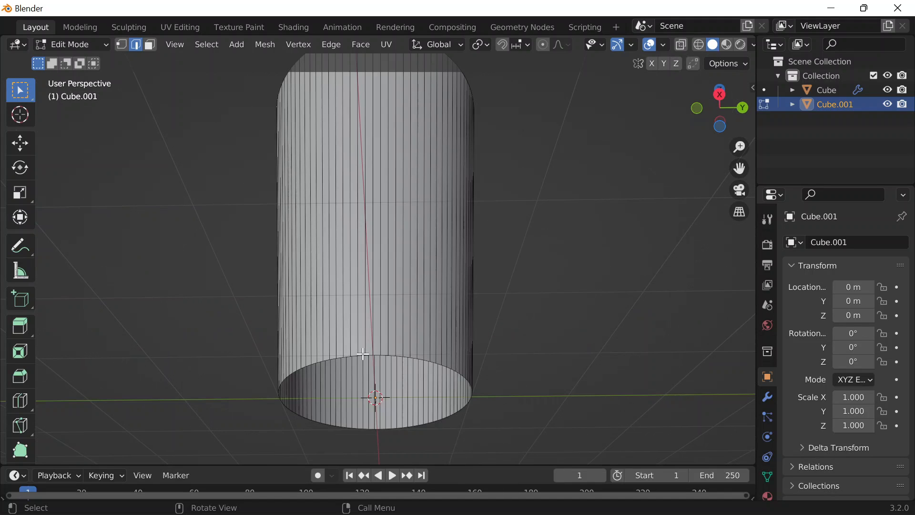
scroll(363, 354, up, 2)
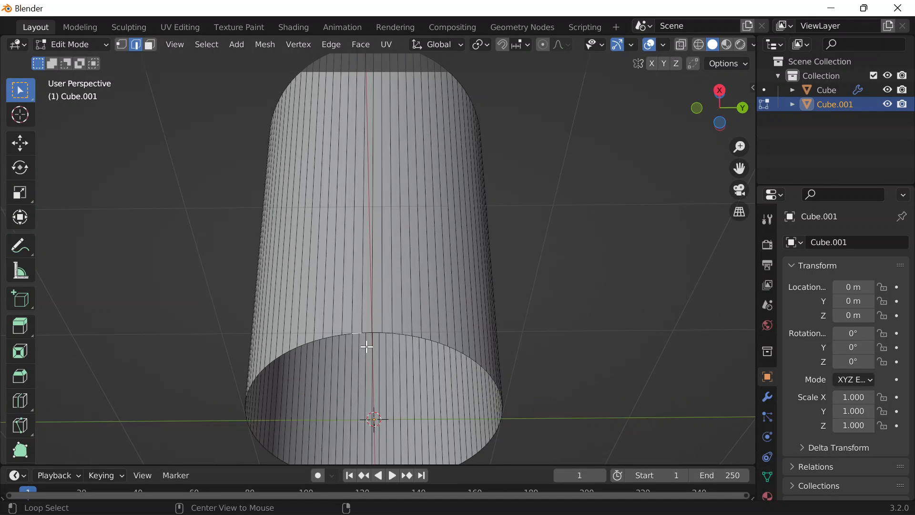
alt+click(358, 330)
scroll(391, 305, down, 3)
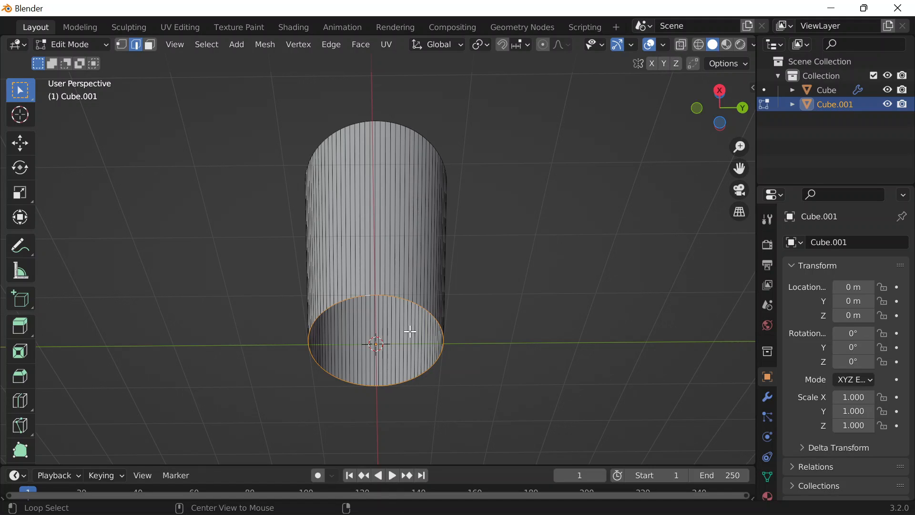
Try to close the selected bottom loop with Fill, and undo it.
key(alt+f)
right_click(406, 312)
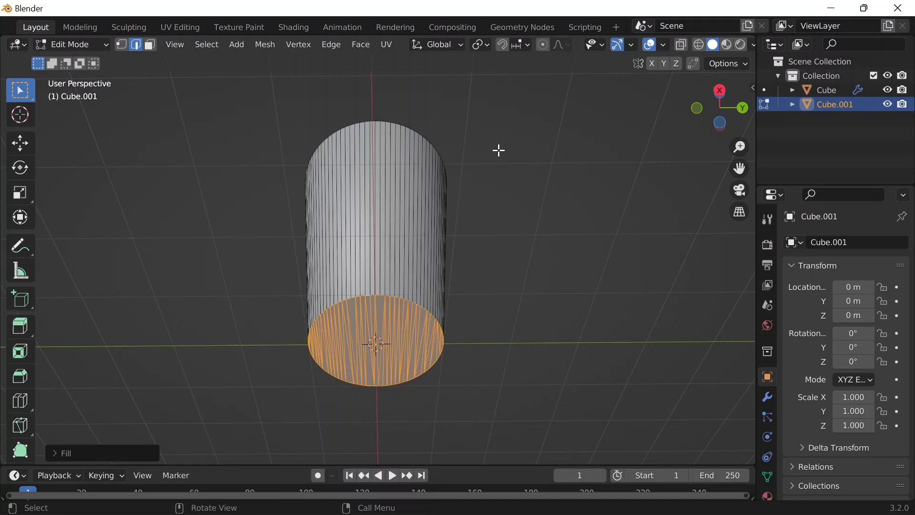
key(ctrl+z)
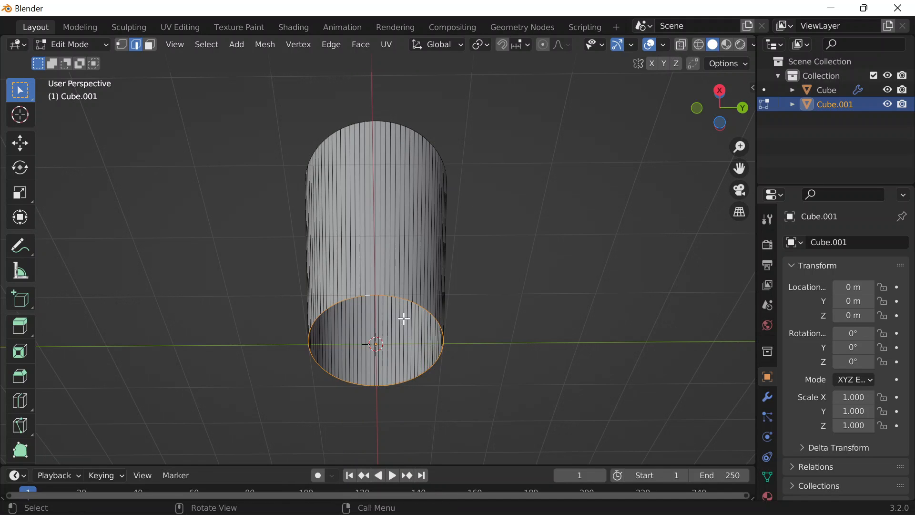
Close the cup's bottom with a single new face from the selected edge loop and return to Object Mode.
middle_drag(402, 319, 380, 312)
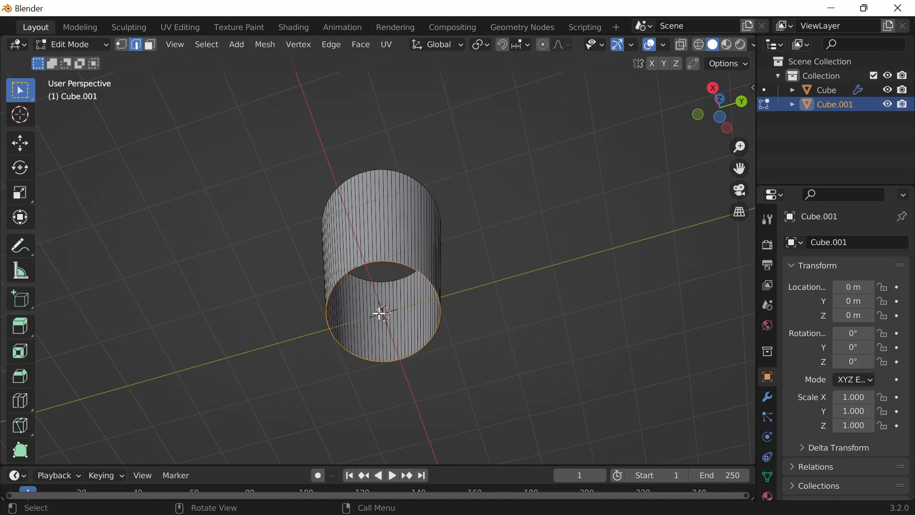
right_click(382, 266)
click(363, 149)
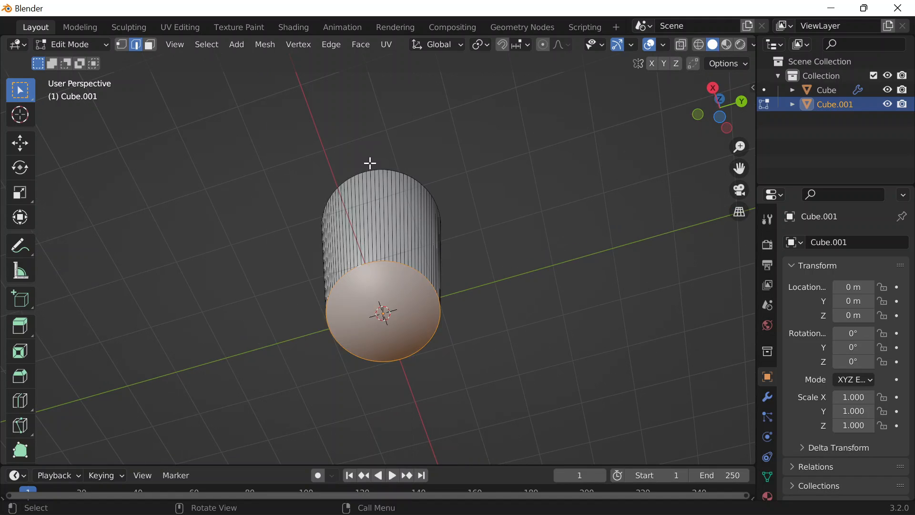
middle_drag(400, 267, 415, 71)
key(Tab)
scroll(416, 71, down, 3)
middle_drag(470, 123, 441, 127)
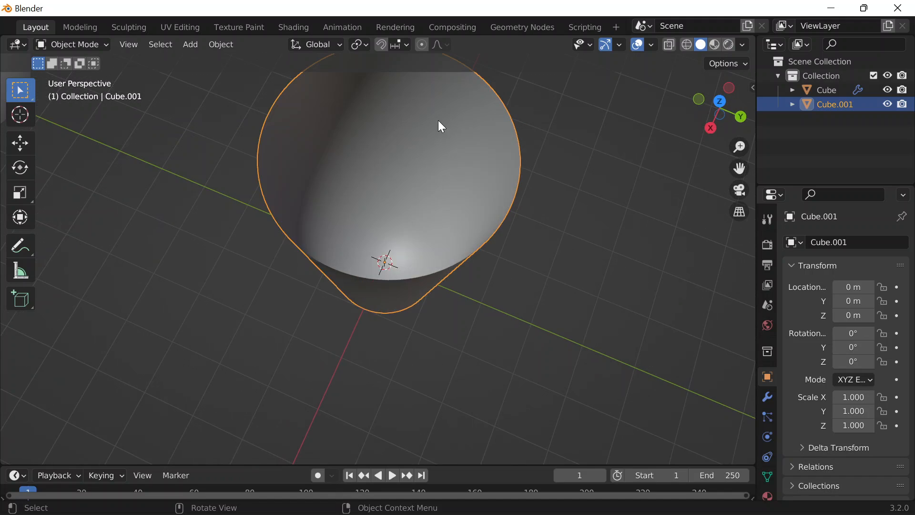
middle_drag(429, 167, 529, 248)
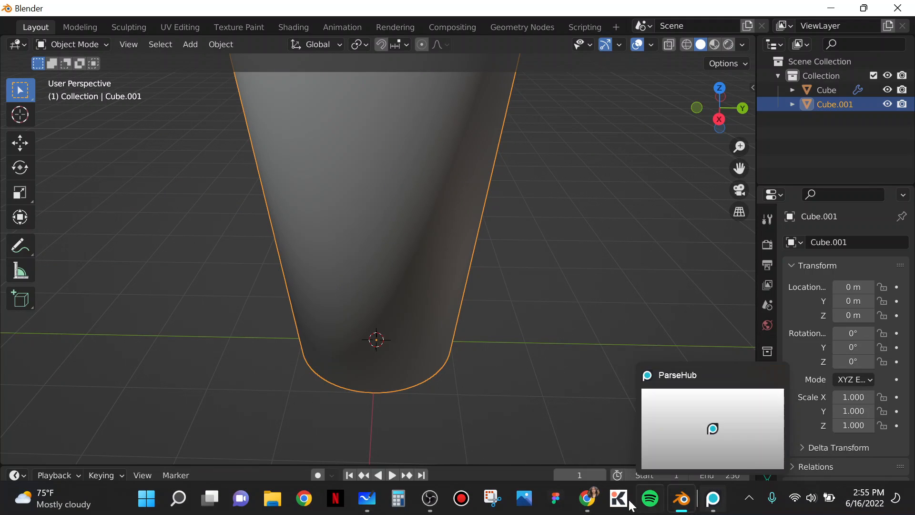
Switch to Chrome and search Google in a new tab for "difference between fill and new face from edges blender".
mouse_move(603, 506)
click(667, 448)
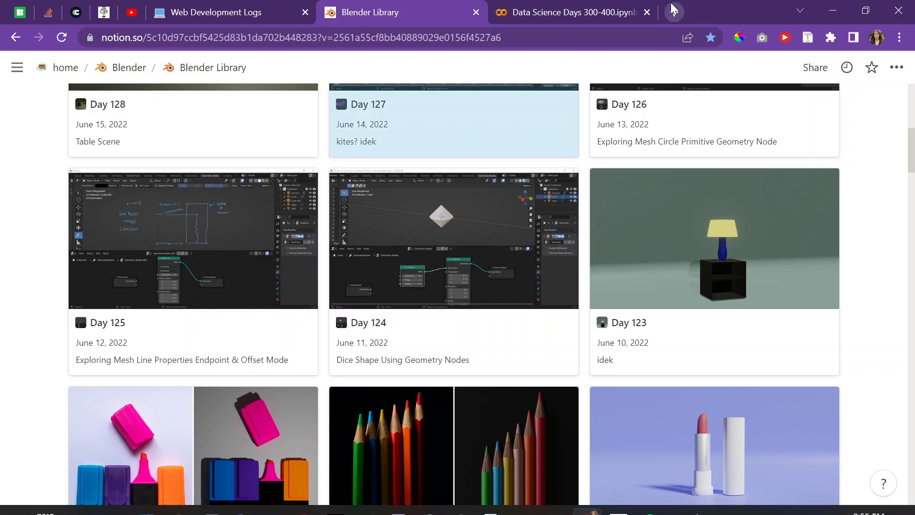
click(679, 13)
text(differen)
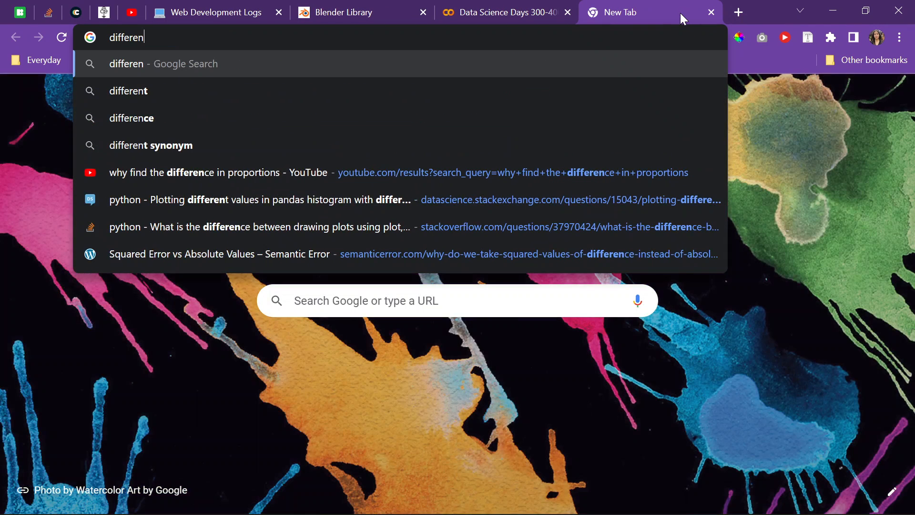
text(ce between fill an)
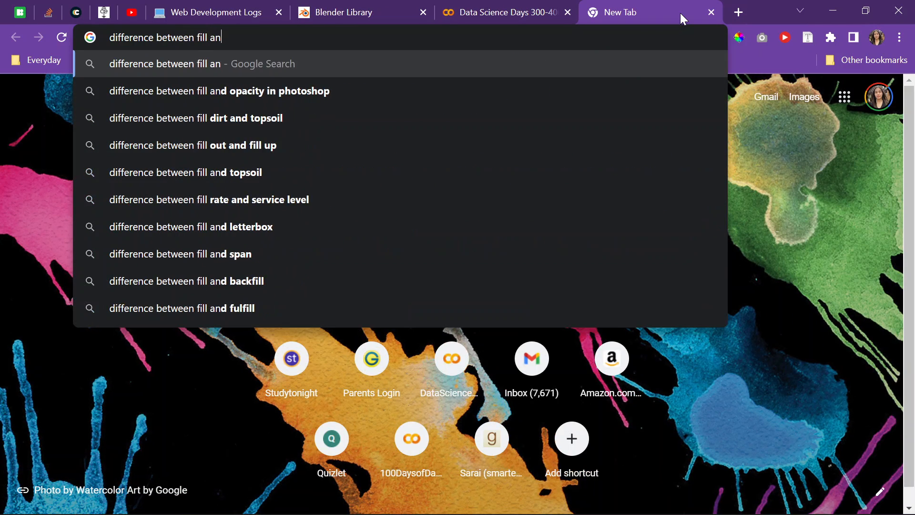
text(d new face )
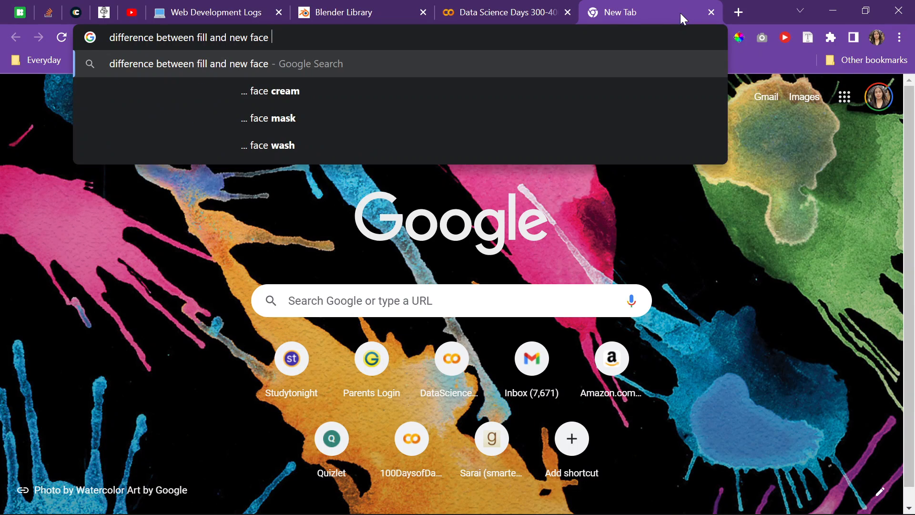
text(from edges bl)
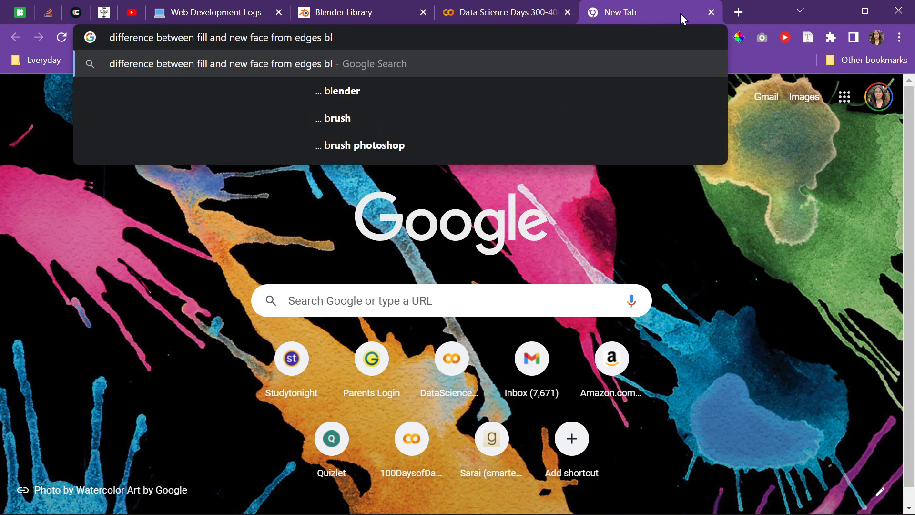
text(ender)
key(Return)
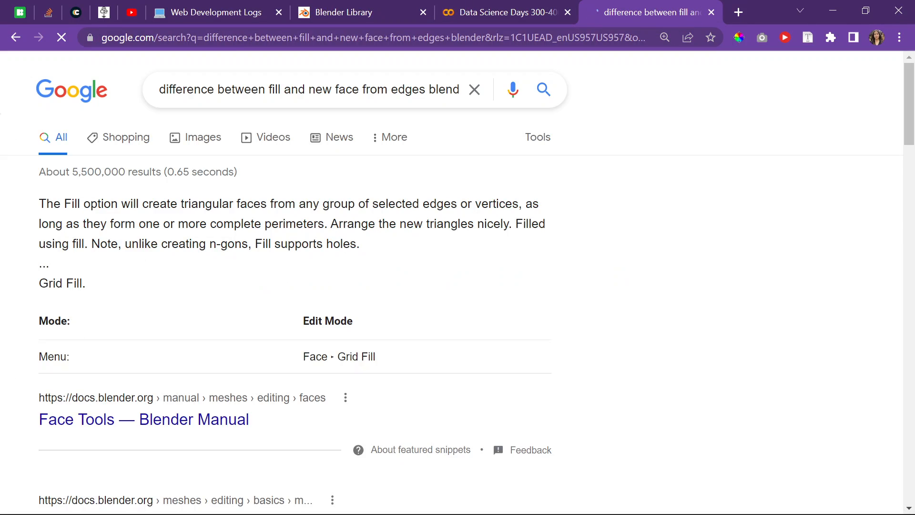
Read the featured explanation of Fill and skim the remaining search results, then return to Blender.
drag(84, 204, 528, 212)
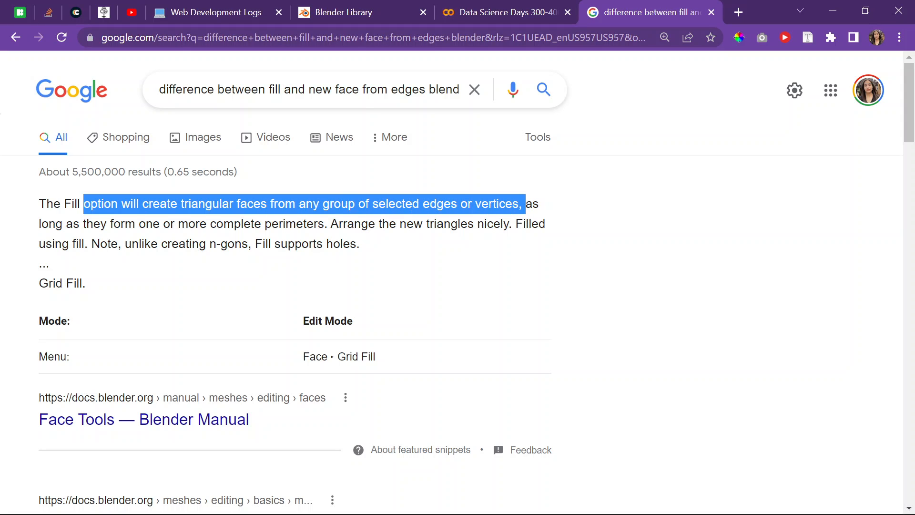
drag(48, 223, 527, 225)
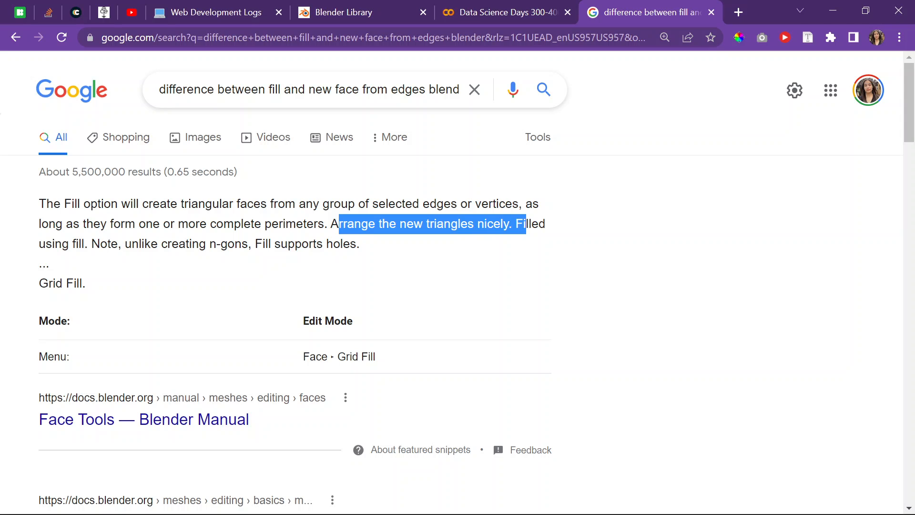
drag(46, 244, 295, 244)
drag(361, 244, 234, 244)
scroll(235, 244, down, 5)
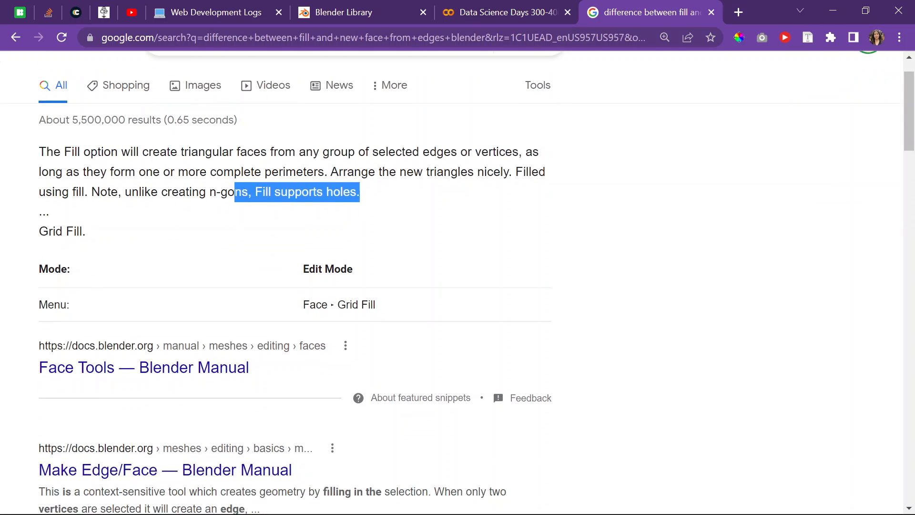
scroll(235, 244, up, 1)
scroll(235, 244, down, 1)
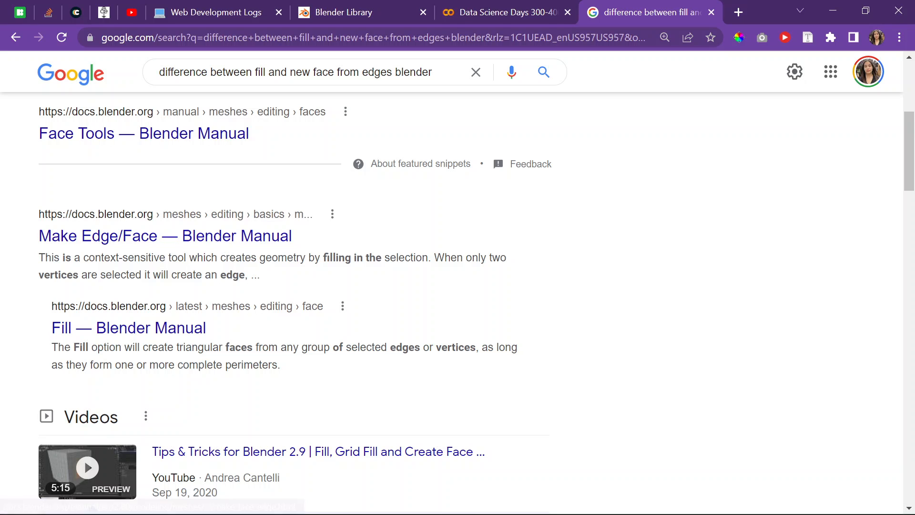
scroll(90, 249, down, 5)
scroll(90, 248, down, 7)
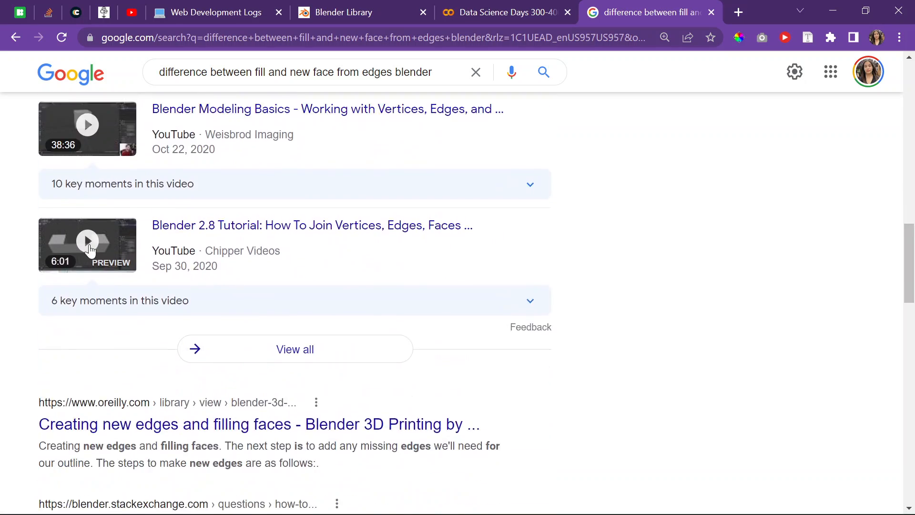
scroll(90, 251, down, 4)
scroll(102, 242, down, 8)
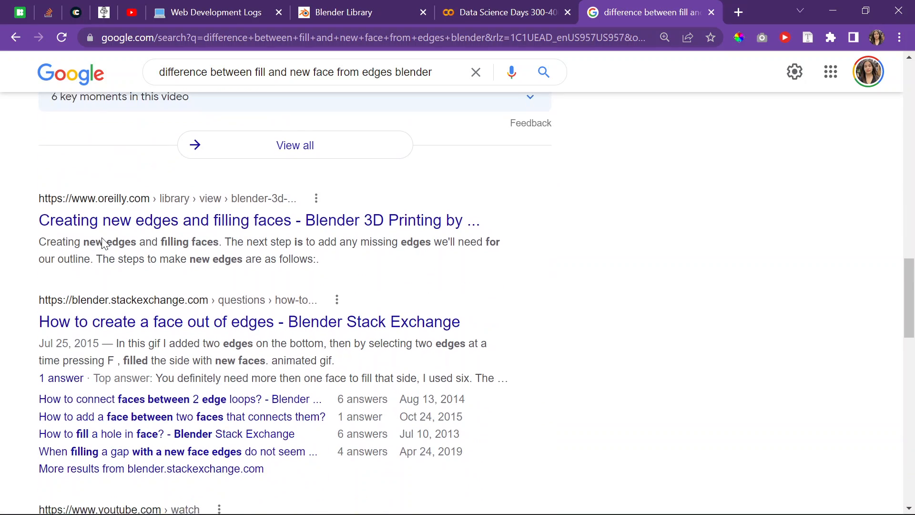
click(832, 11)
Examine the finished cup beside the cone from several angles and distances.
scroll(344, 214, down, 5)
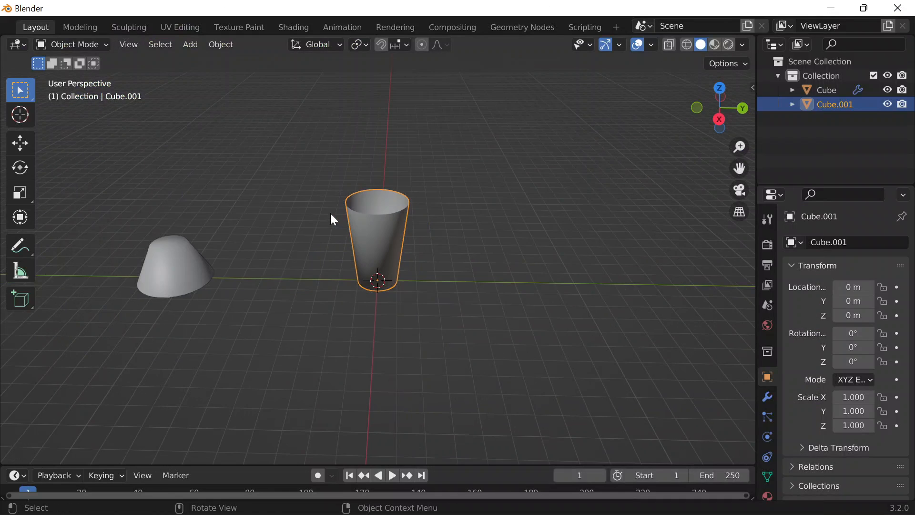
right_click(212, 209)
click(228, 215)
middle_drag(229, 219, 504, 213)
scroll(504, 212, up, 6)
scroll(541, 241, down, 3)
middle_drag(652, 176, 396, 230)
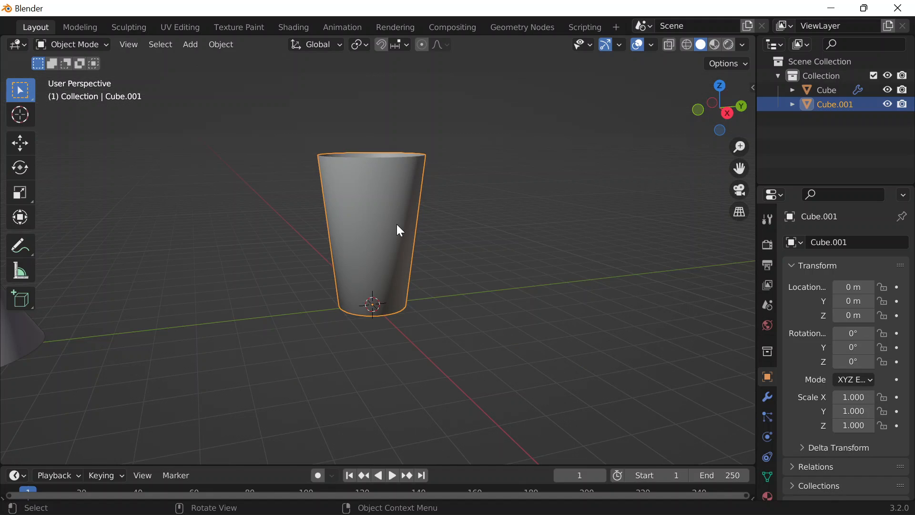
scroll(405, 221, up, 4)
scroll(404, 222, down, 5)
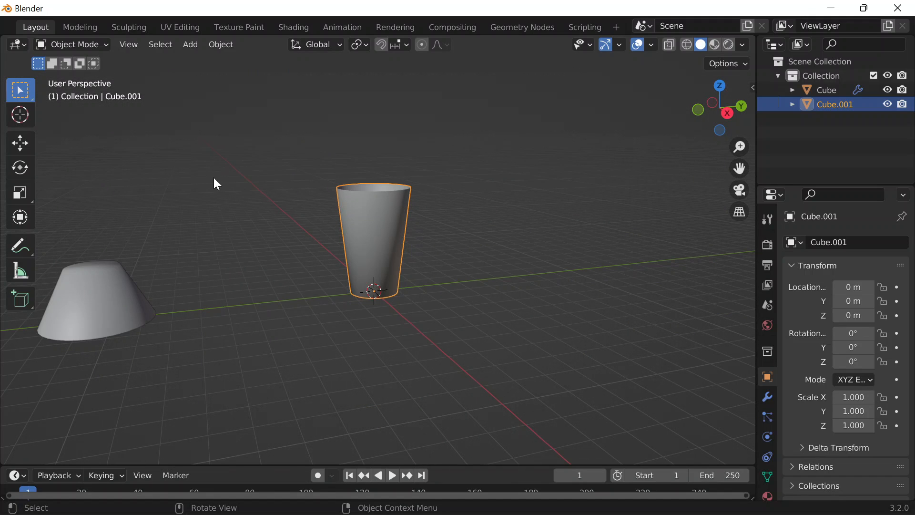
Show the cup's material settings and save the project in the Blends folder as 61622.blend.
scroll(769, 451, down, 2)
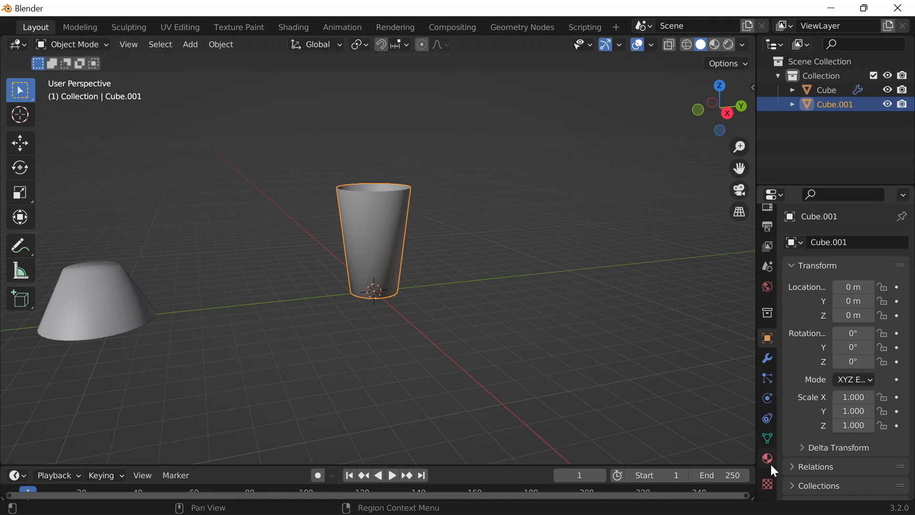
click(768, 460)
key(ctrl+s)
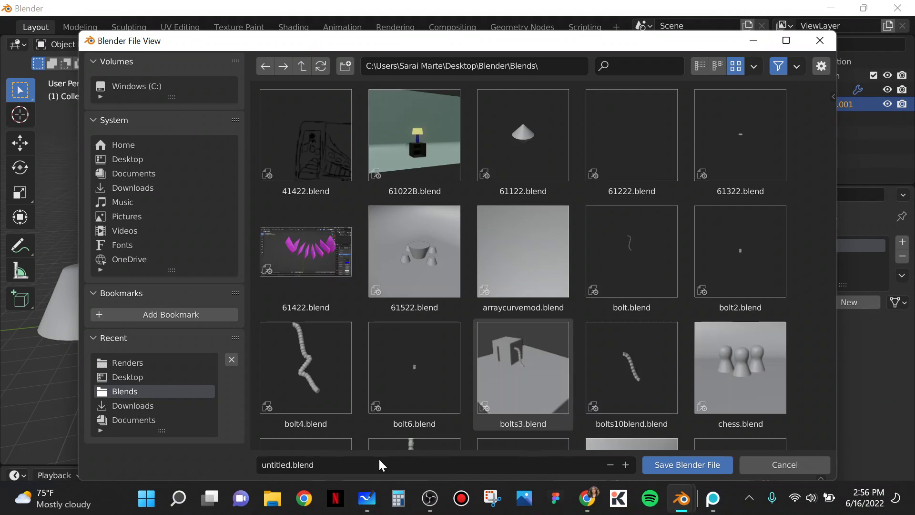
key(shift+Home)
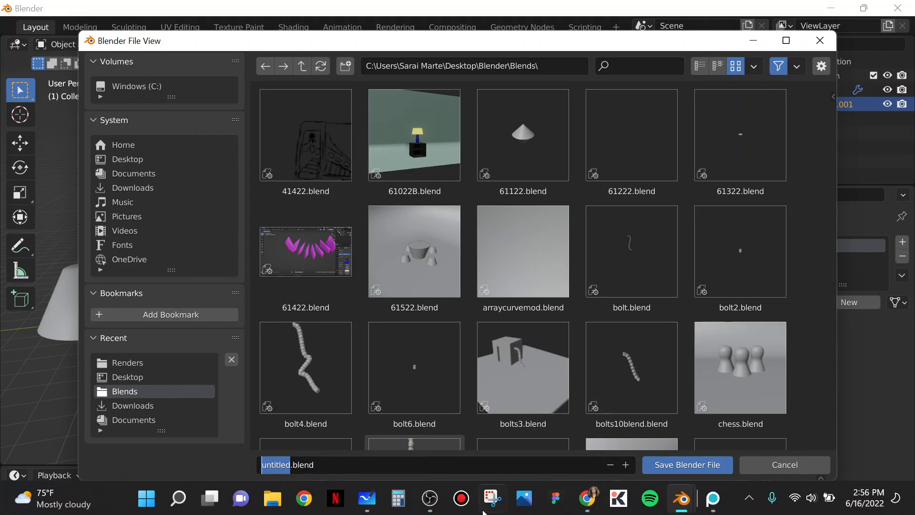
text(61622)
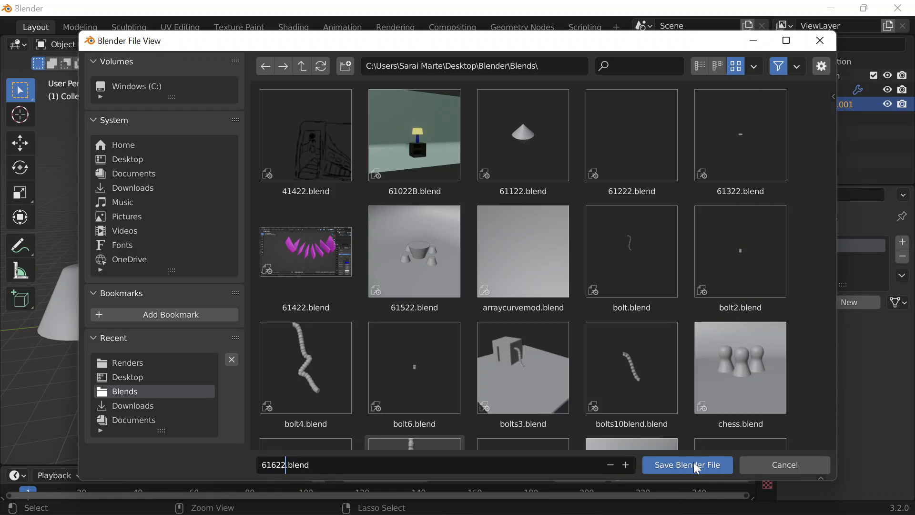
click(688, 464)
Set the viewport shading to Material Preview and create a new material for the cup.
scroll(571, 237, up, 5)
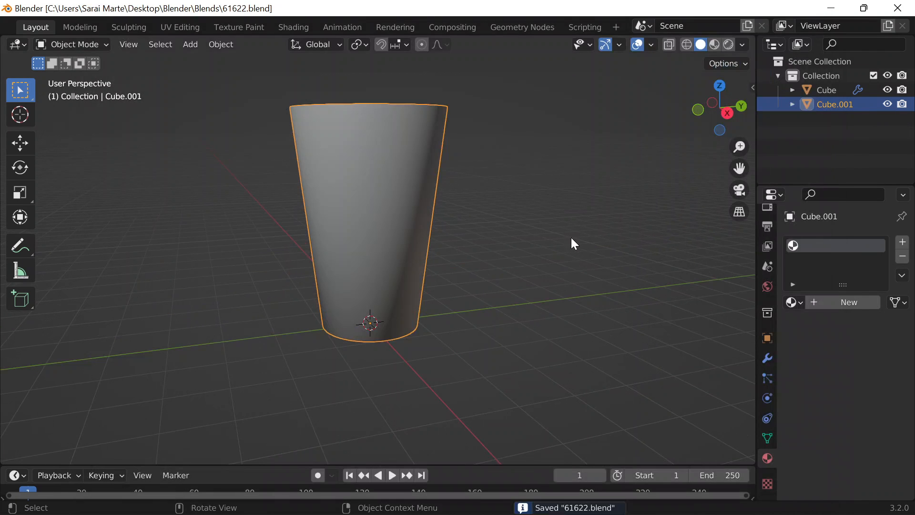
middle_drag(545, 363, 557, 348)
click(719, 46)
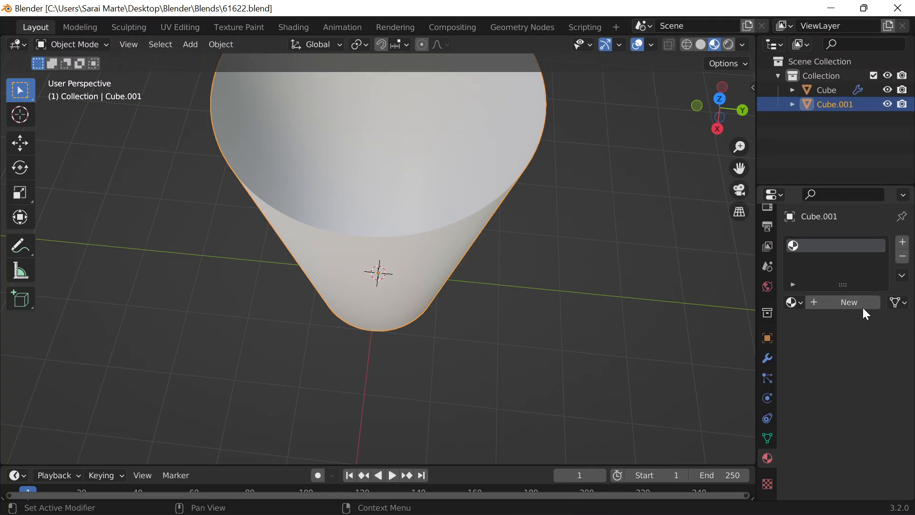
click(847, 305)
middle_drag(644, 331, 653, 211)
scroll(653, 211, down, 3)
Switch to Chrome, search for "coloors" in a new tab and open the Coolors Palette Generator.
mouse_move(704, 496)
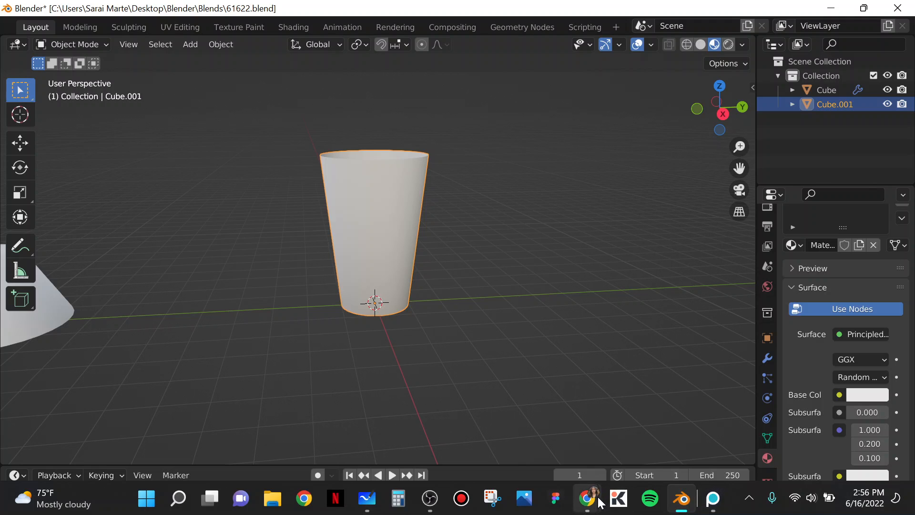
mouse_move(587, 498)
click(657, 420)
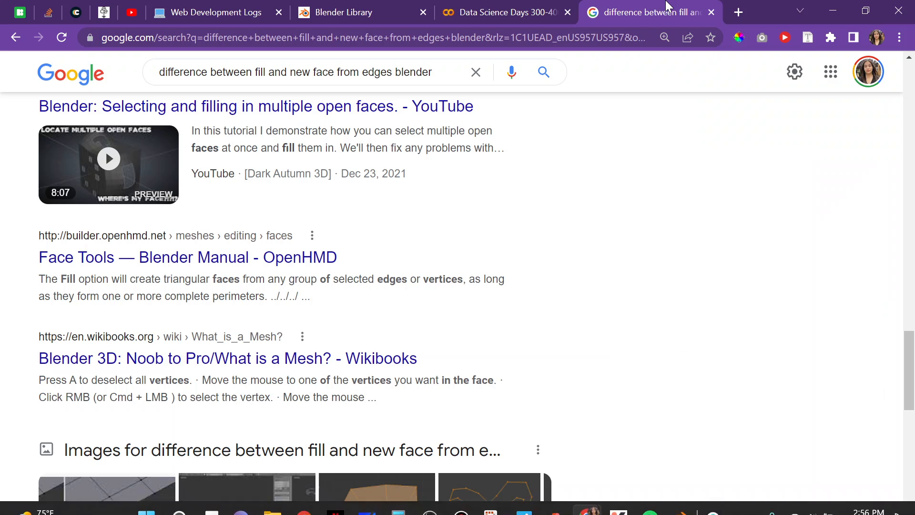
click(737, 10)
text(coloors)
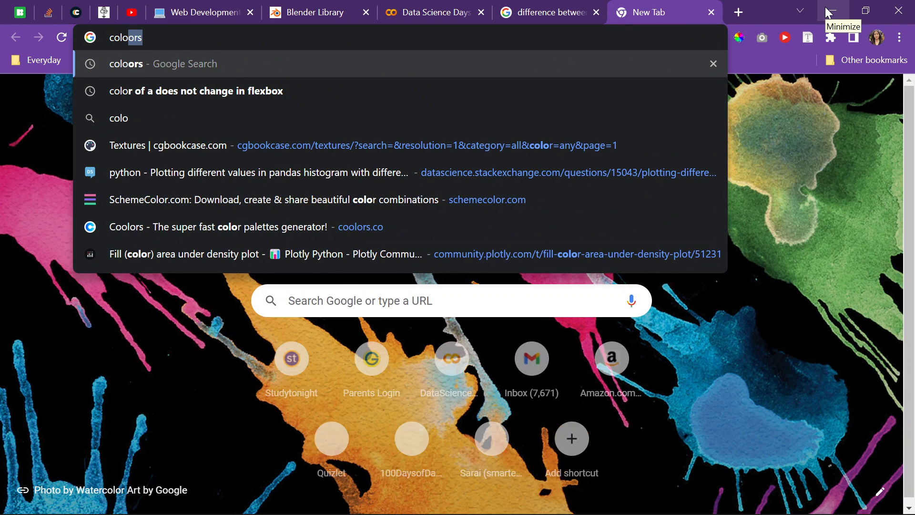
key(Return)
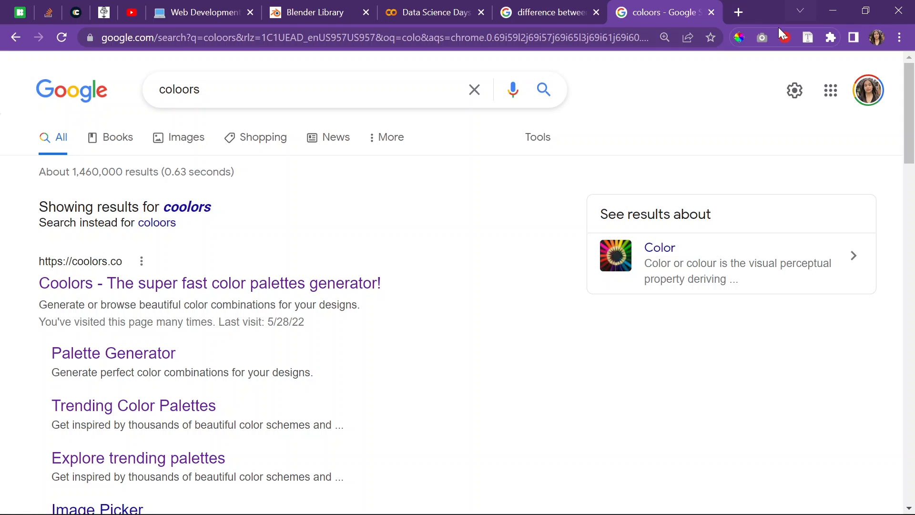
click(95, 350)
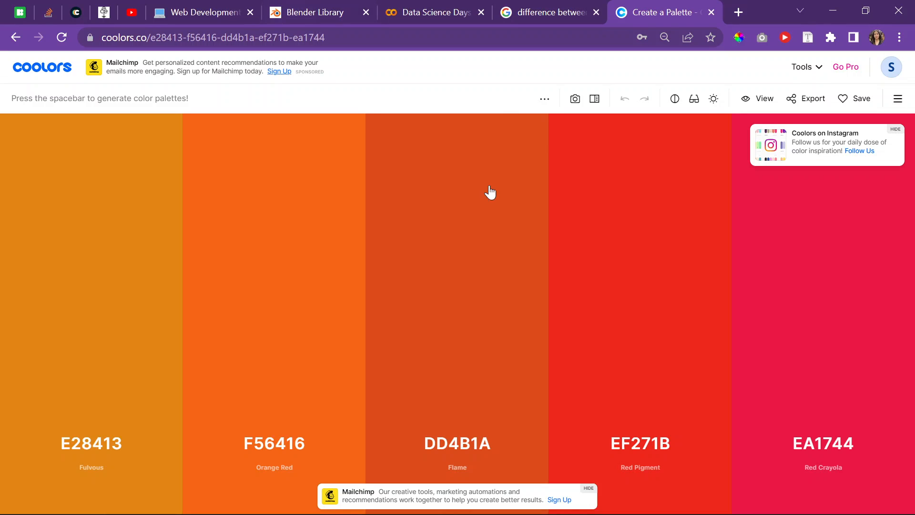
Copy the Flame colour code DD4B1A, paste it as the Base Color of the cup's material in Blender, and collapse the Surface settings.
mouse_move(756, 334)
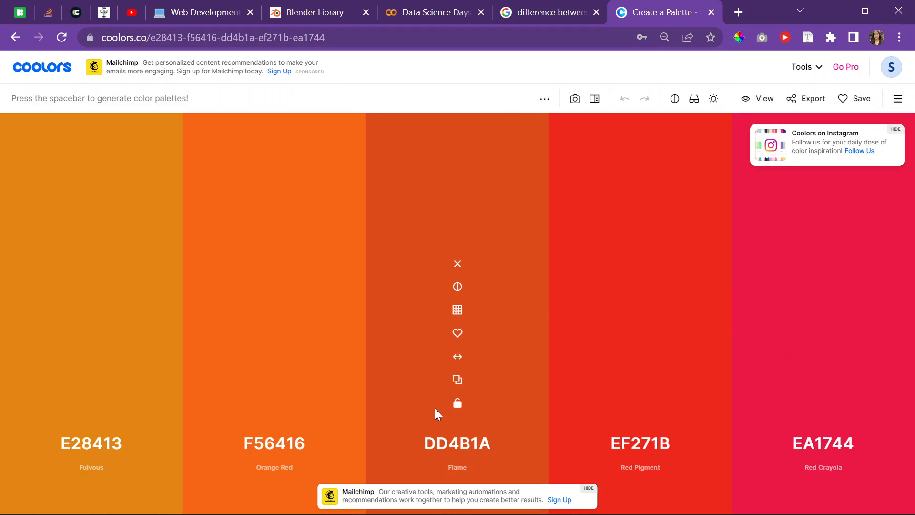
click(458, 380)
click(833, 10)
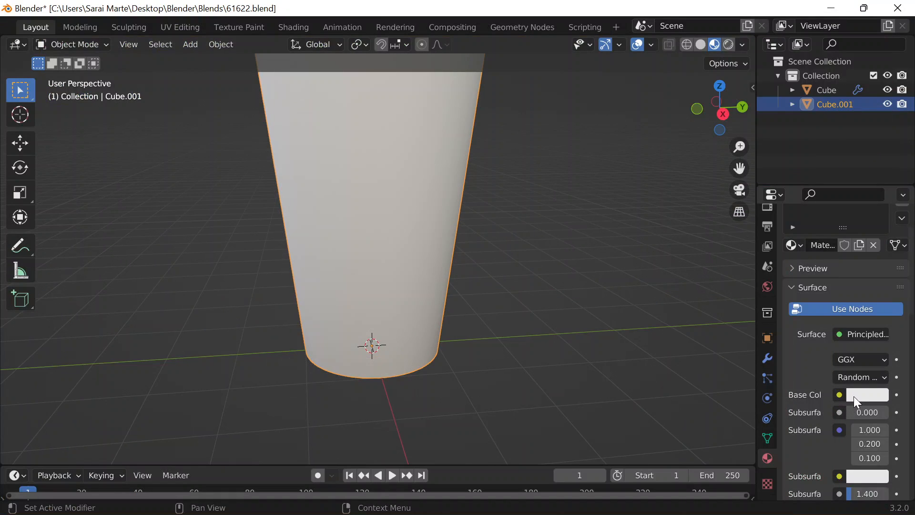
click(853, 396)
click(851, 330)
key(ctrl+v)
key(Return)
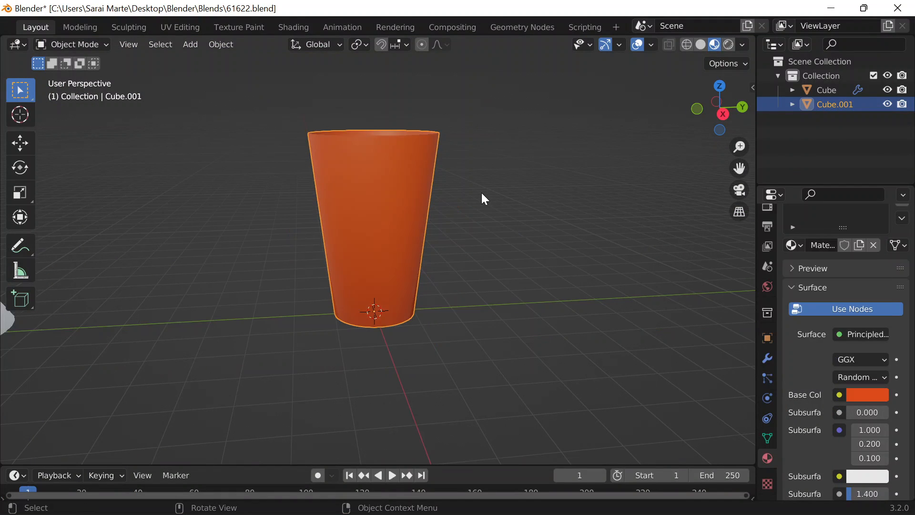
middle_drag(482, 194, 604, 131)
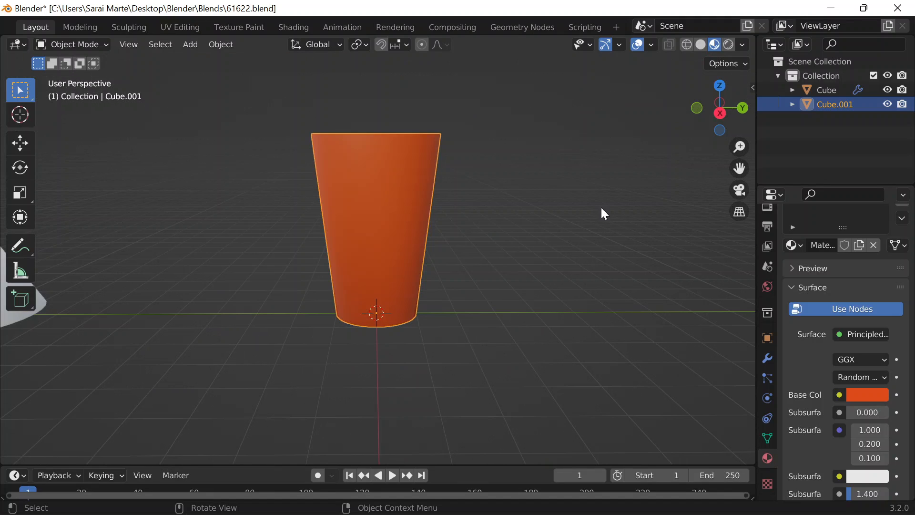
click(811, 282)
Add a UV sphere, raise it along the Z axis above the cup's rim, and scale it down slightly.
scroll(369, 206, down, 3)
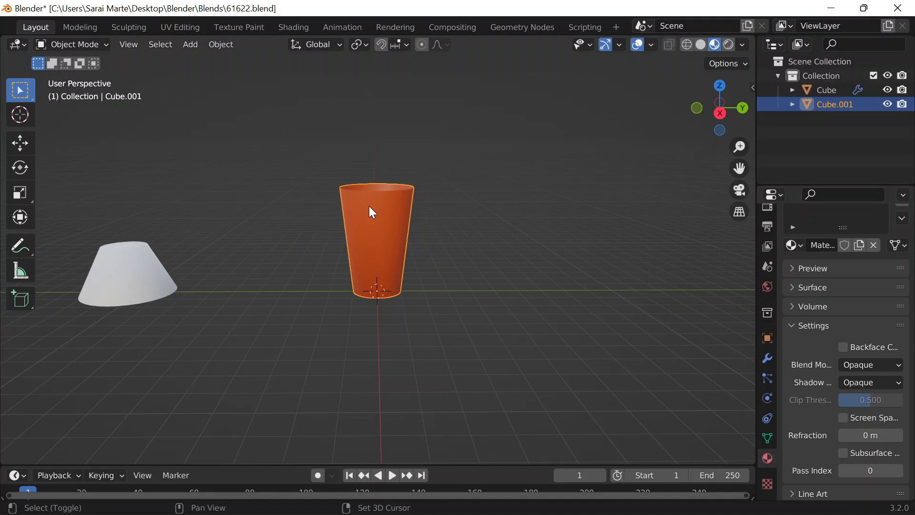
key(shift+a)
mouse_move(388, 220)
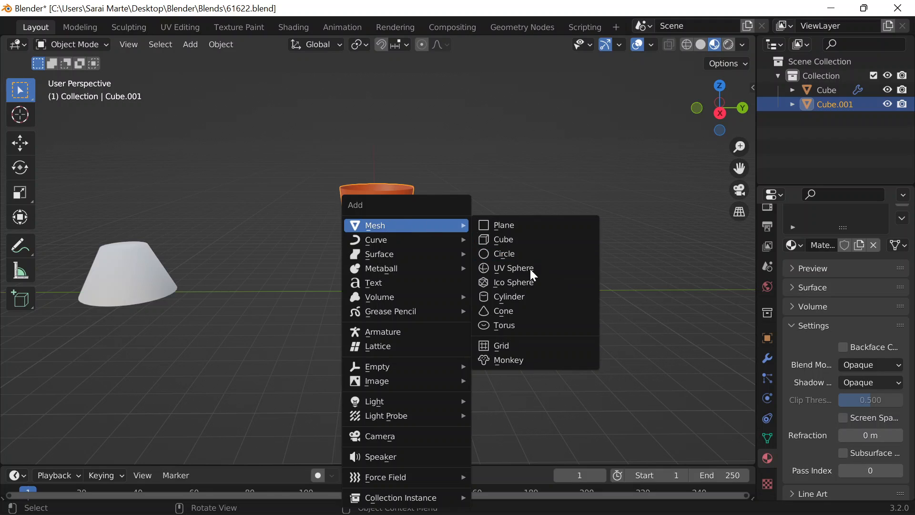
click(562, 265)
scroll(437, 252, down, 2)
key(g)
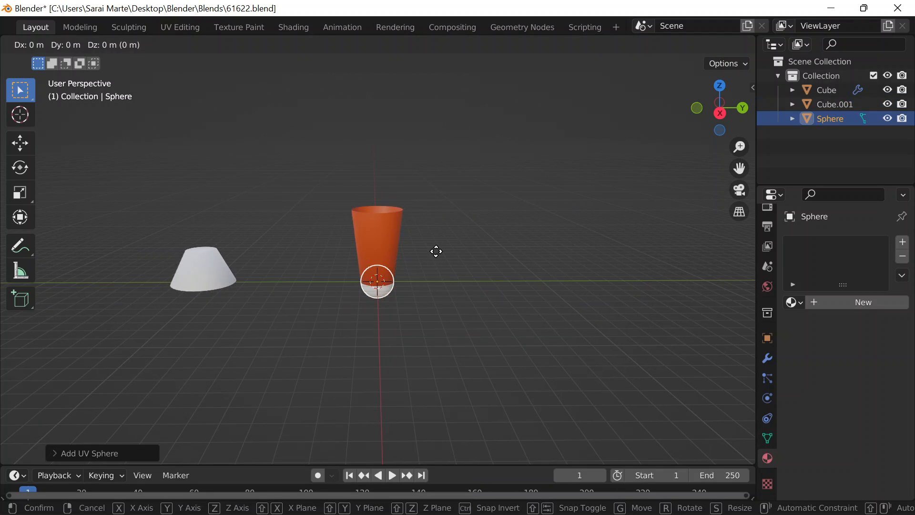
key(z)
click(464, 139)
key(s)
click(379, 136)
Add a cube at the cup and scale it up until it encloses both the cup and the sphere.
scroll(321, 124, up, 3)
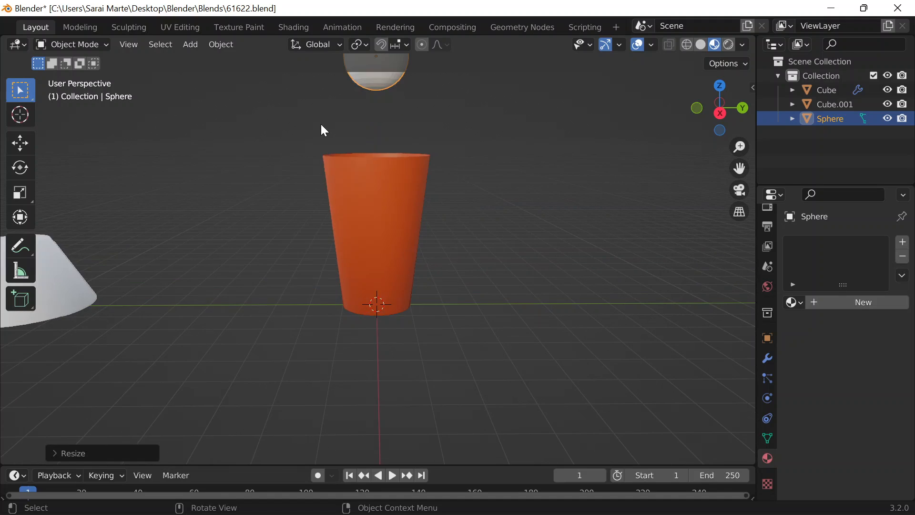
scroll(328, 136, down, 2)
scroll(328, 136, up, 1)
key(shift+a)
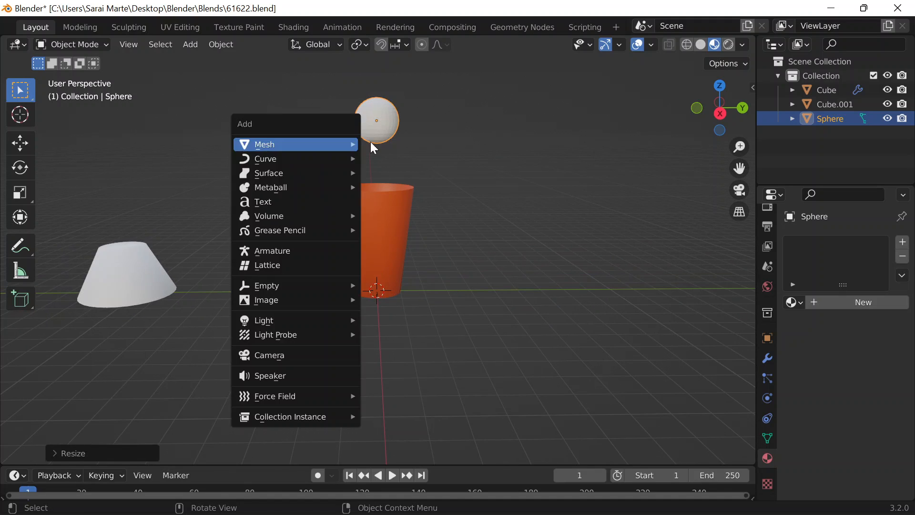
key(shift+a)
mouse_move(271, 144)
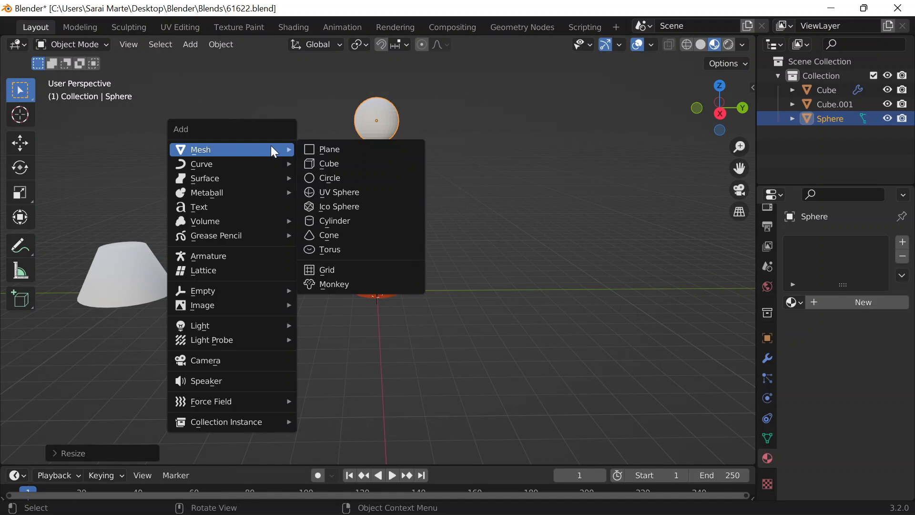
click(357, 165)
scroll(374, 193, down, 4)
key(s)
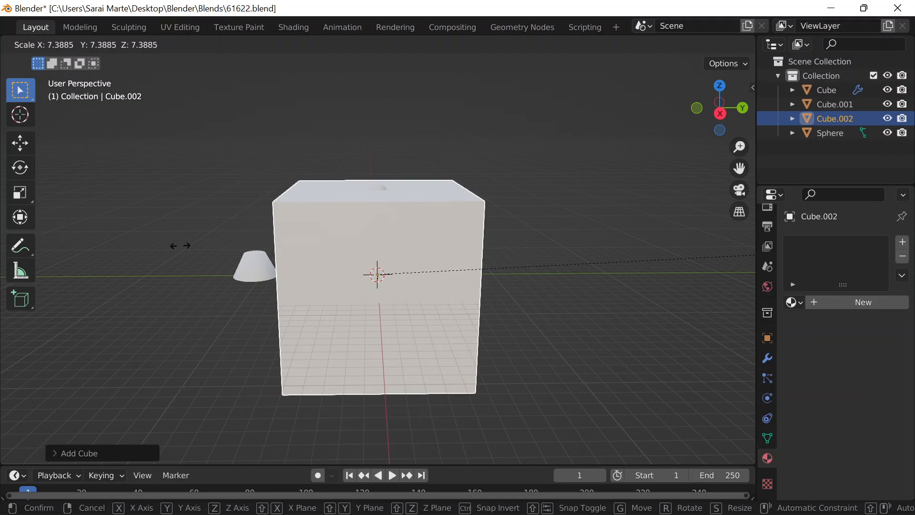
click(115, 278)
Raise the large cube, then from the front view shift it along the Z axis until its base rests on the ground line.
key(g)
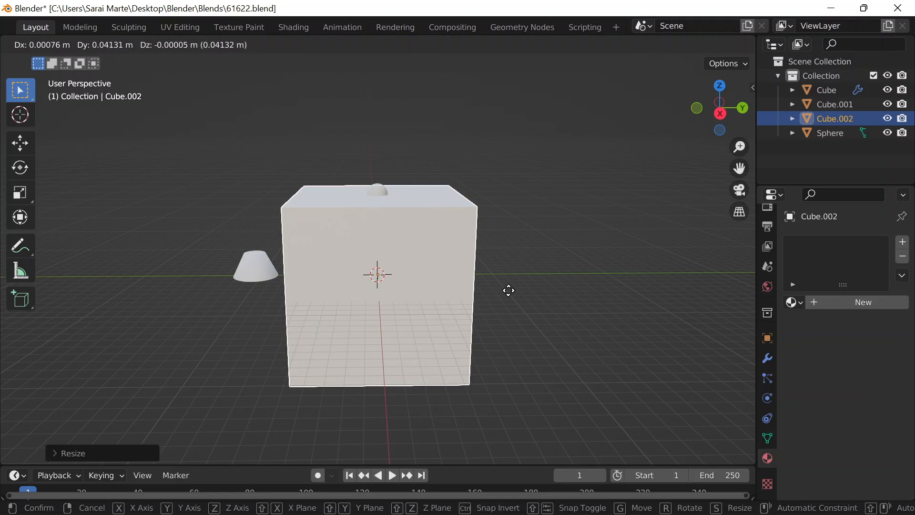
click(476, 232)
key(grave)
click(407, 185)
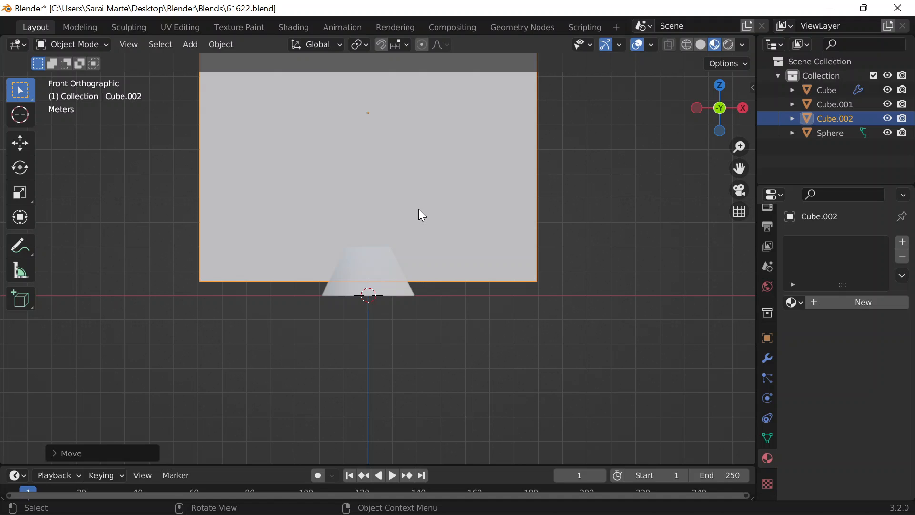
key(g)
key(z)
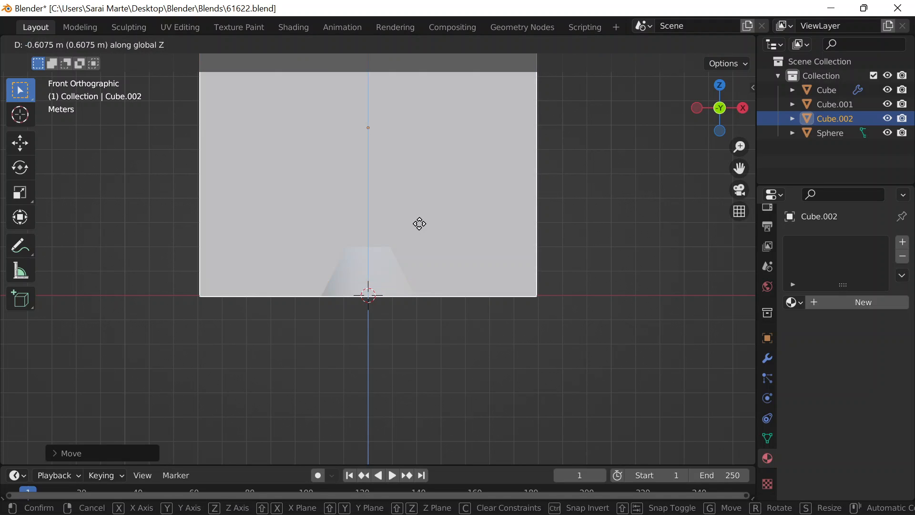
click(420, 224)
Rename the capped cone object to "lamp" and hide it in the viewport.
scroll(370, 263, down, 5)
click(370, 265)
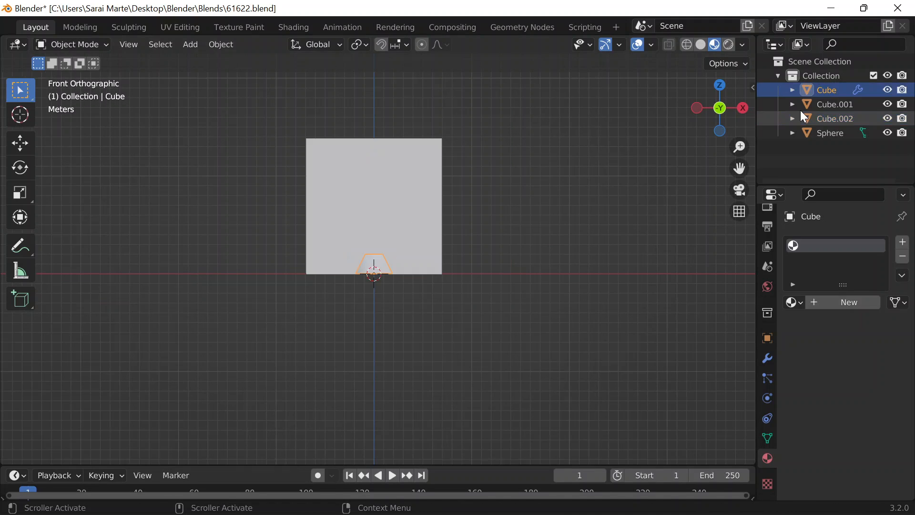
double_click(829, 90)
text(Ima)
key(BackSpace)
key(BackSpace)
text(am)
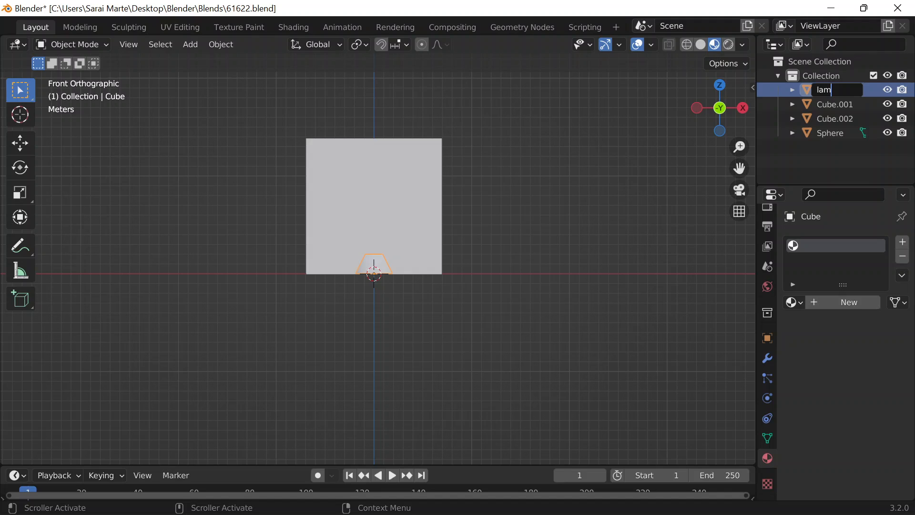
key(Return)
key(b)
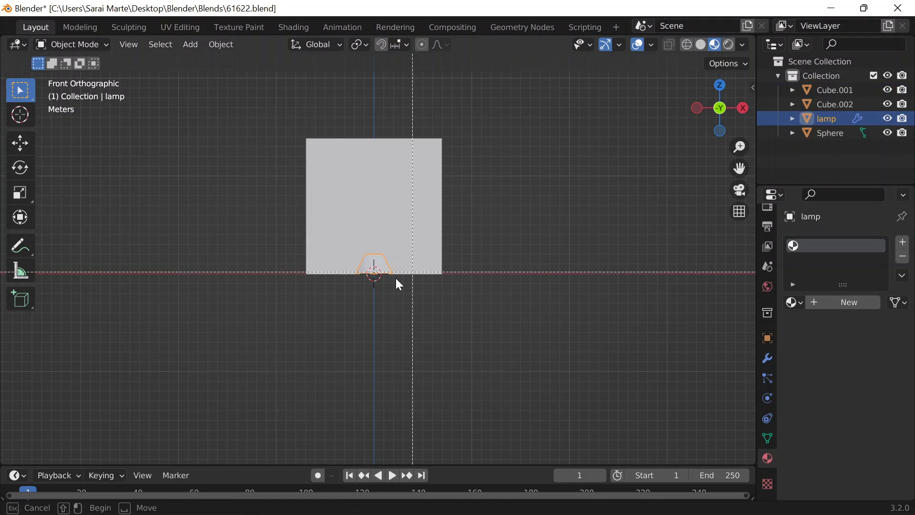
key(Escape)
key(h)
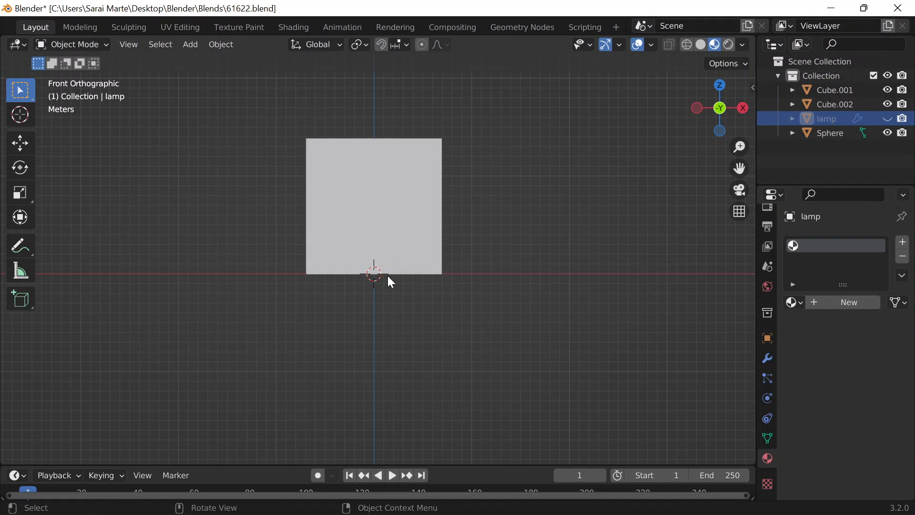
Set the viewport shading to Wireframe to see the cup and sphere inside the large cube.
middle_drag(447, 199, 691, 52)
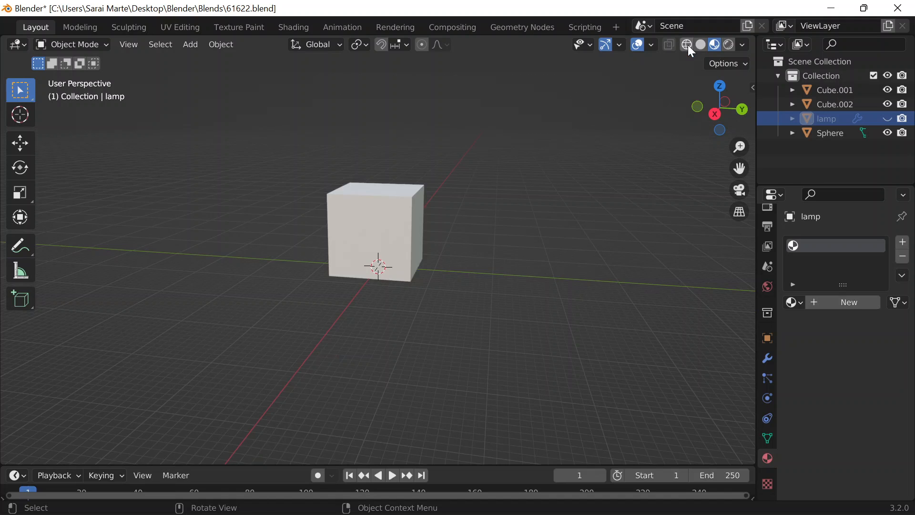
click(688, 45)
middle_drag(454, 151, 700, 38)
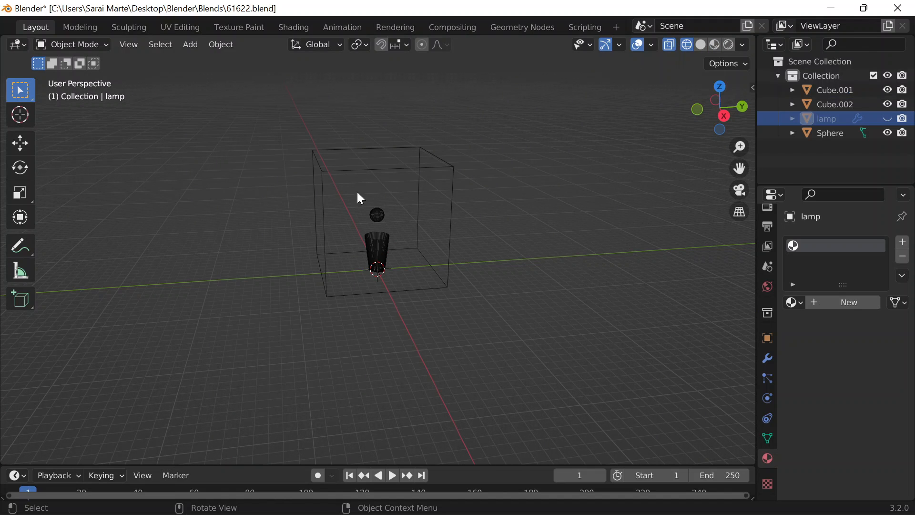
scroll(385, 221, up, 6)
scroll(413, 231, down, 5)
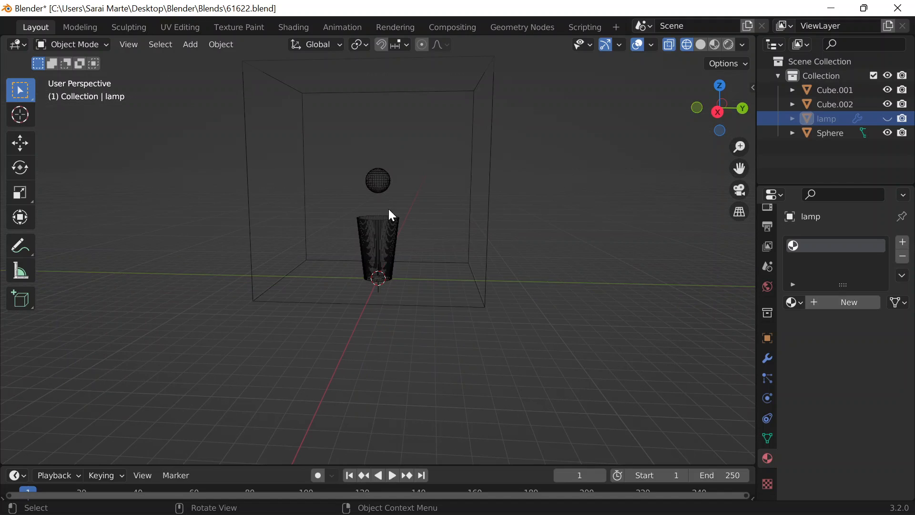
Select the large enclosing cube and add Fluid physics to it with the type Domain.
click(473, 193)
click(491, 166)
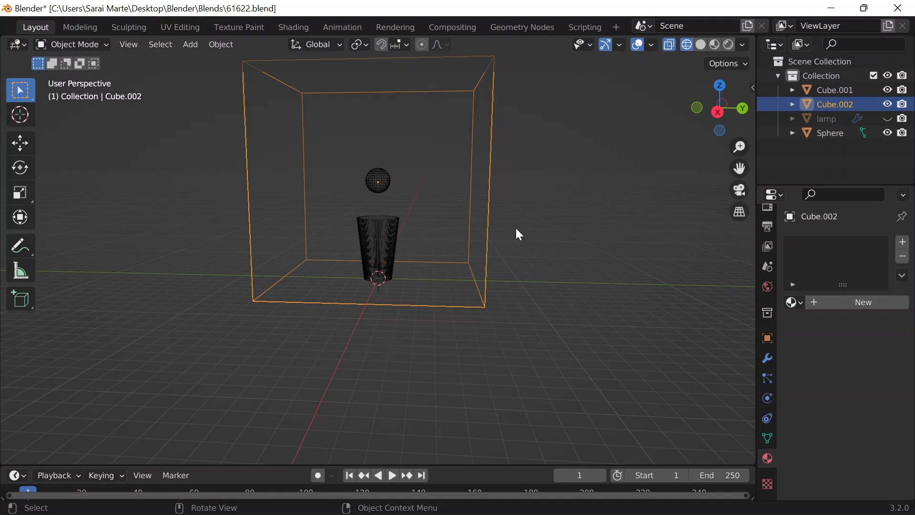
middle_drag(419, 216, 413, 249)
middle_drag(508, 261, 492, 280)
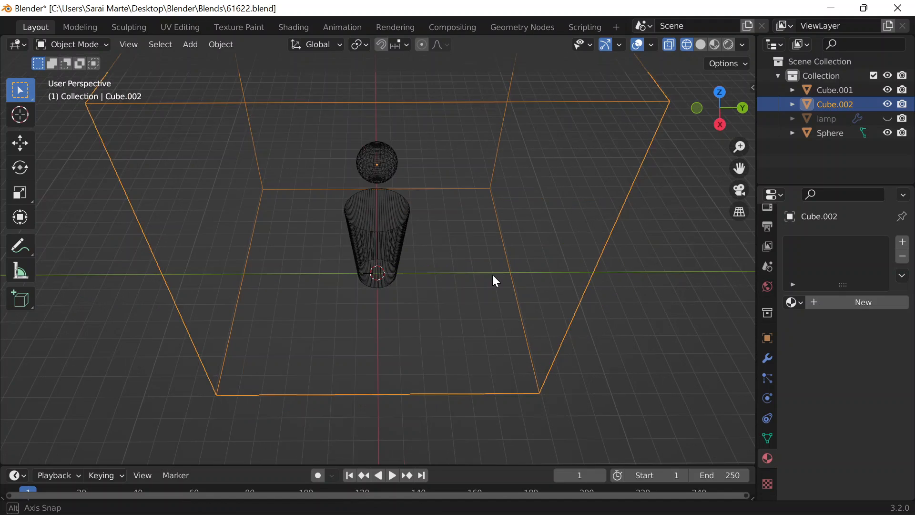
scroll(489, 257, down, 5)
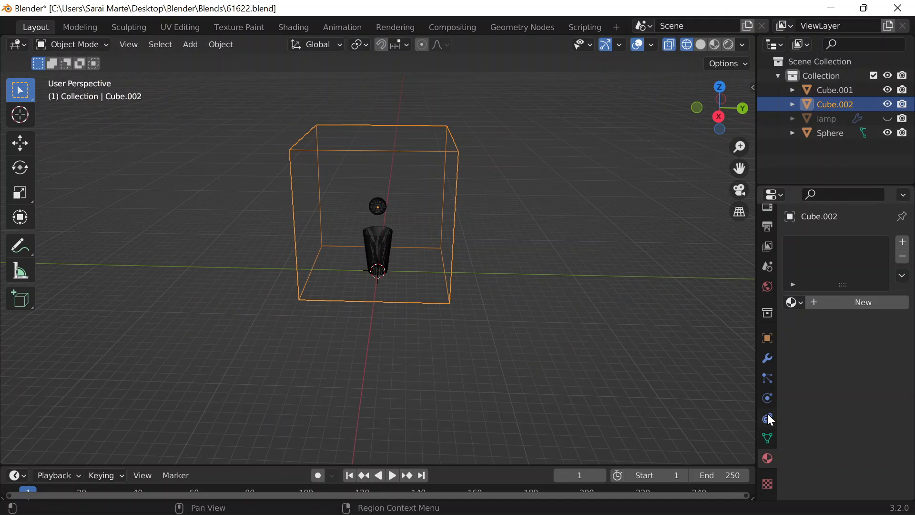
click(769, 398)
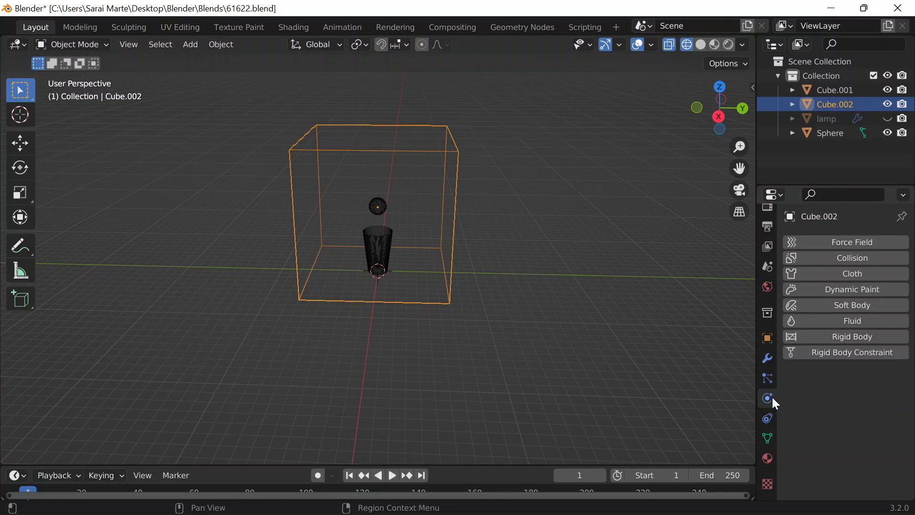
click(855, 319)
click(858, 396)
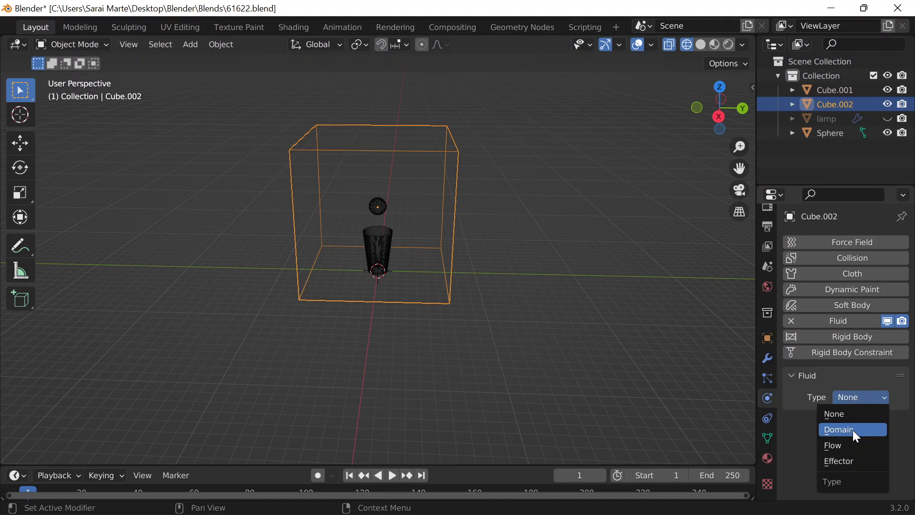
key(Return)
Set the fluid domain's type to Liquid and enable its Mesh option.
scroll(831, 351, down, 6)
click(862, 307)
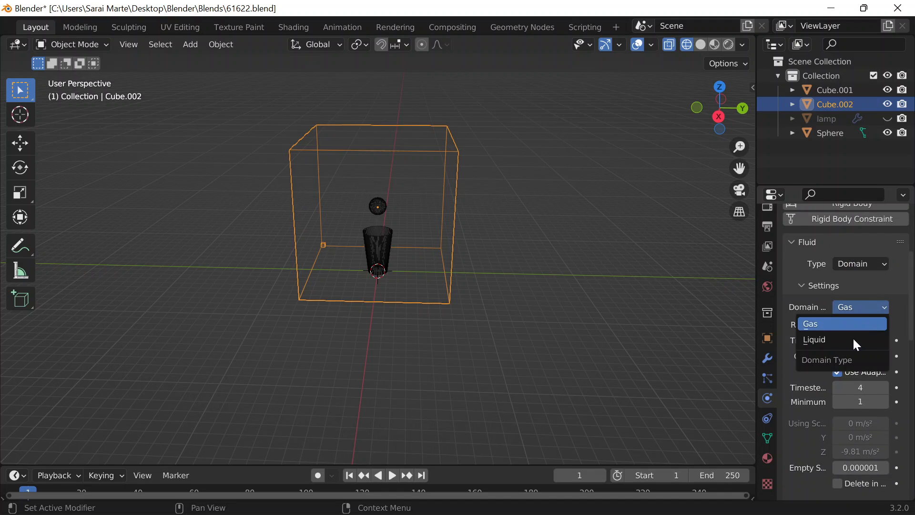
click(841, 340)
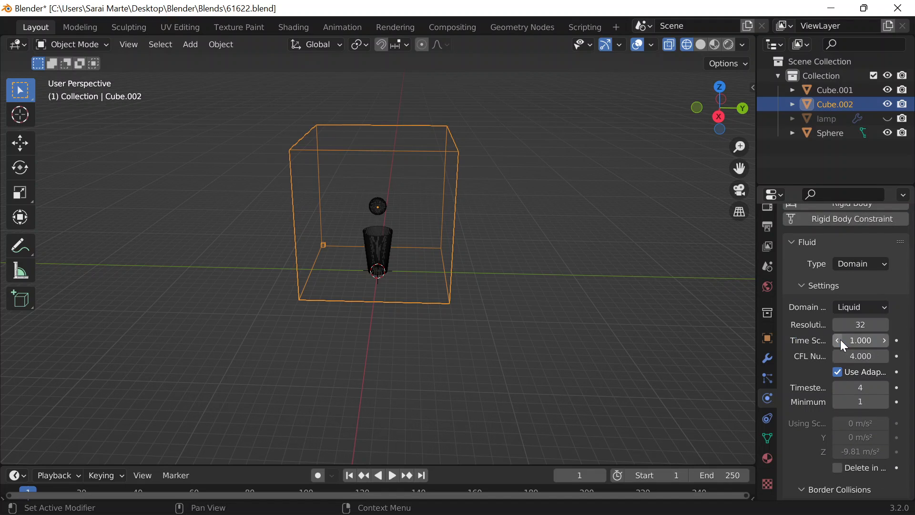
scroll(866, 325, down, 20)
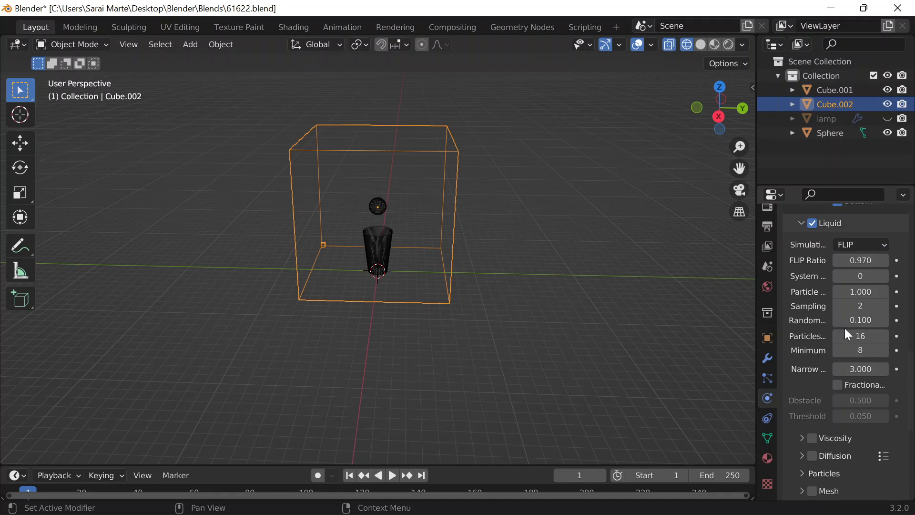
scroll(835, 329, down, 3)
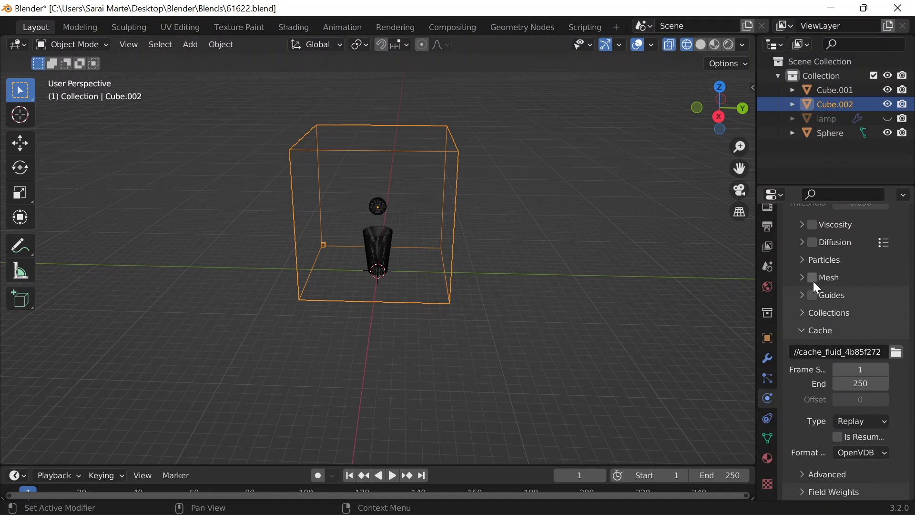
click(812, 278)
scroll(497, 272, up, 4)
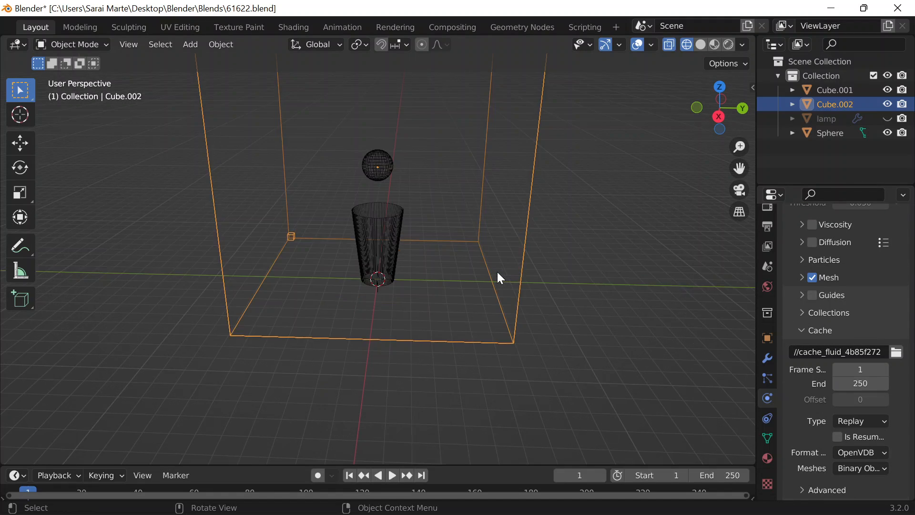
scroll(496, 271, down, 3)
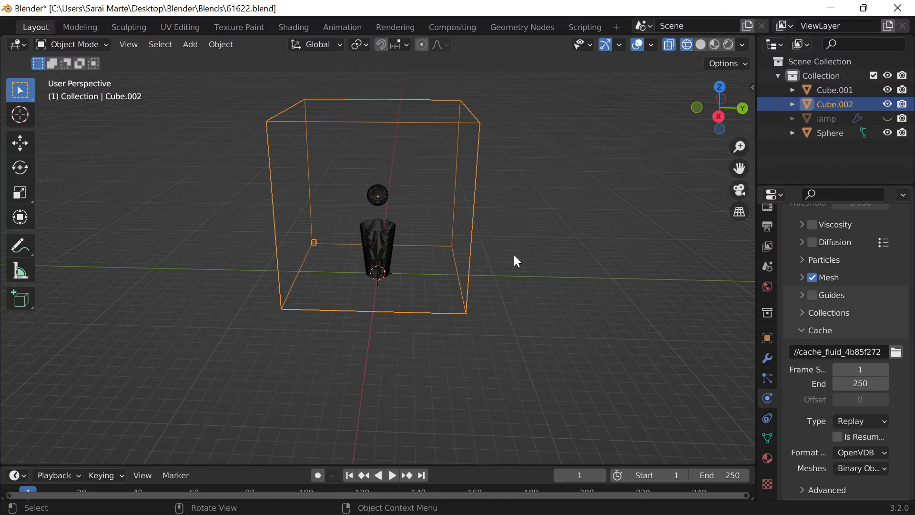
Select the sphere above the cup and add Fluid physics to it with the type Flow.
click(379, 197)
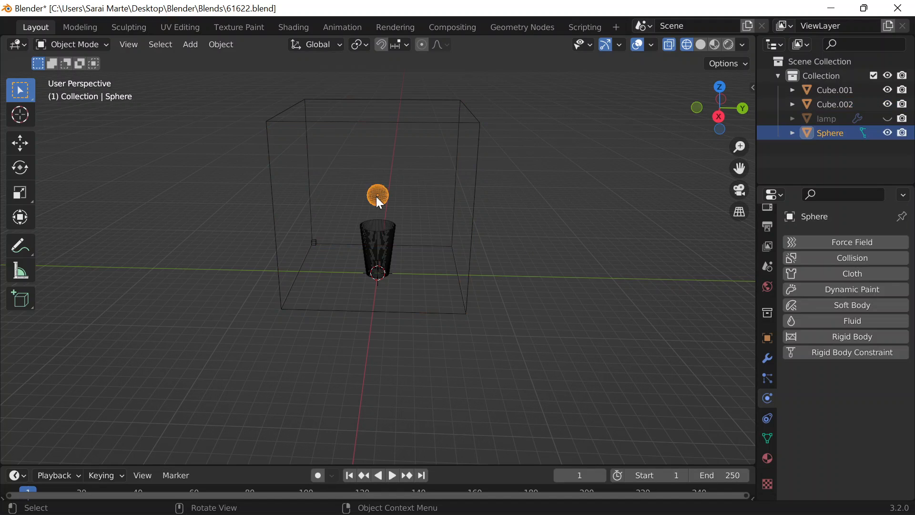
click(396, 117)
click(393, 123)
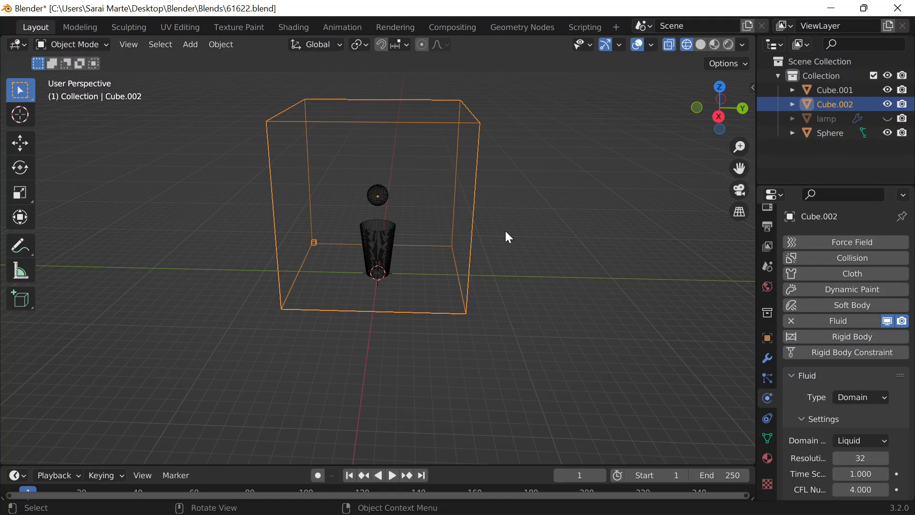
click(378, 195)
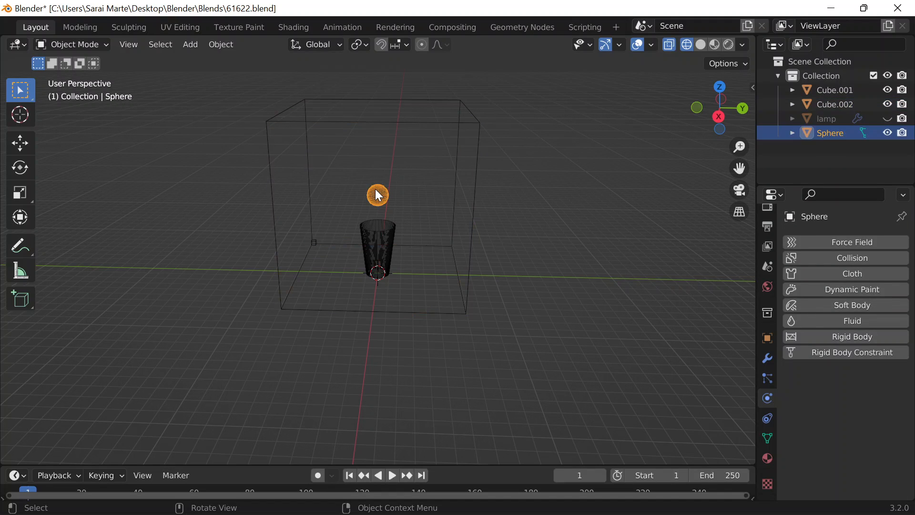
click(833, 320)
click(865, 396)
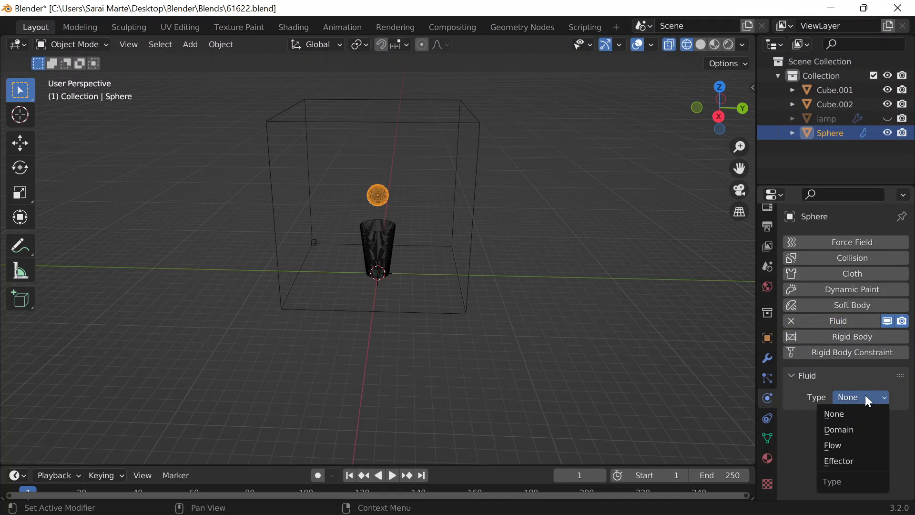
click(857, 446)
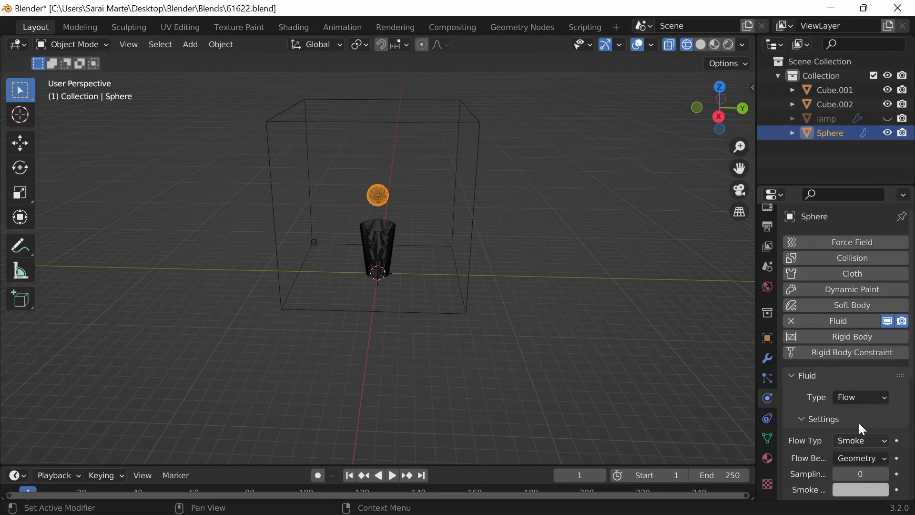
Set the sphere's flow type to Liquid and choose Geometry as its flow behavior.
scroll(858, 414, down, 6)
click(863, 305)
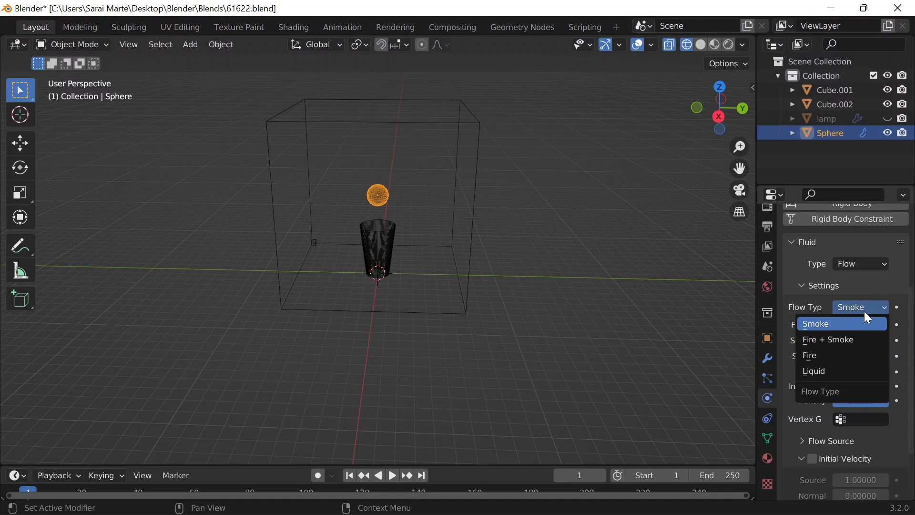
click(816, 368)
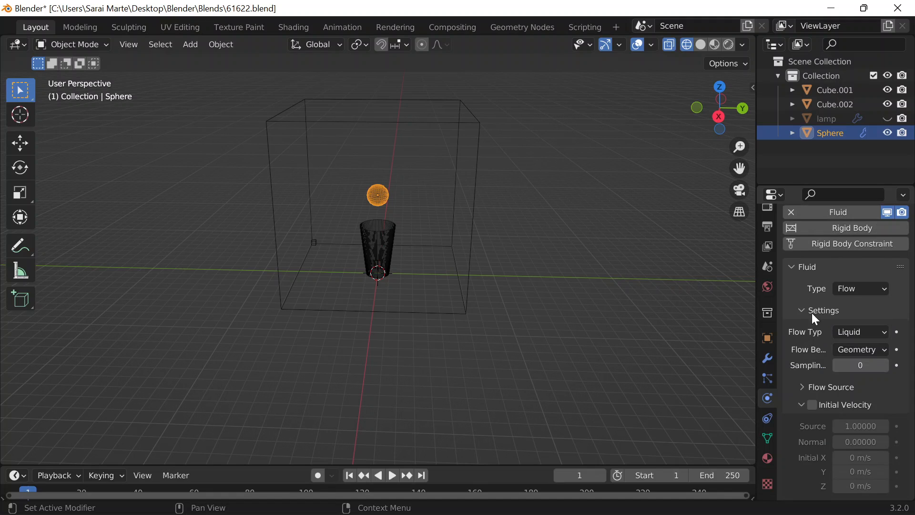
click(849, 352)
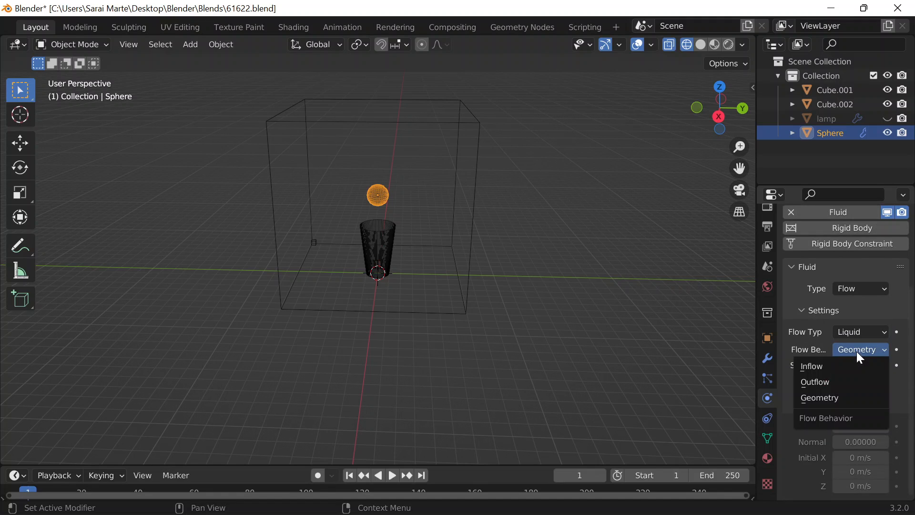
click(847, 398)
scroll(380, 207, up, 5)
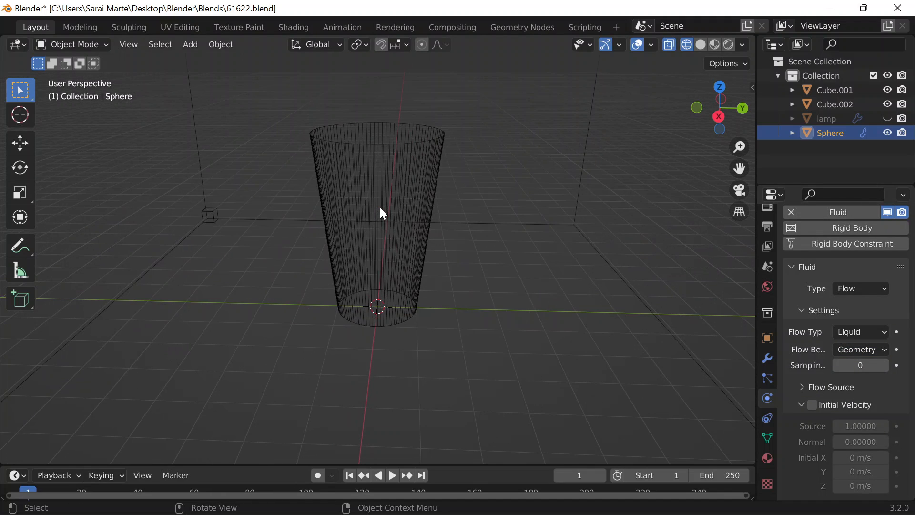
scroll(386, 215, down, 5)
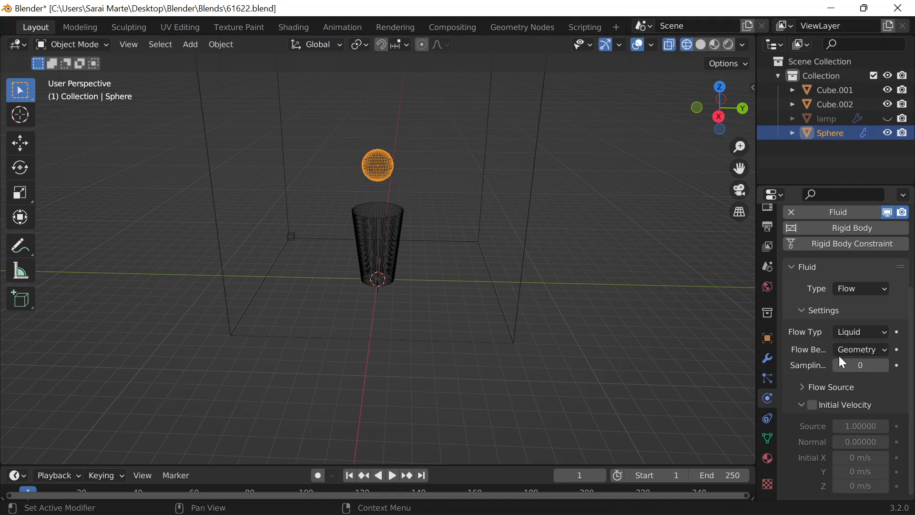
Select the cup and add Fluid physics to it with the type Effector.
click(401, 232)
click(878, 323)
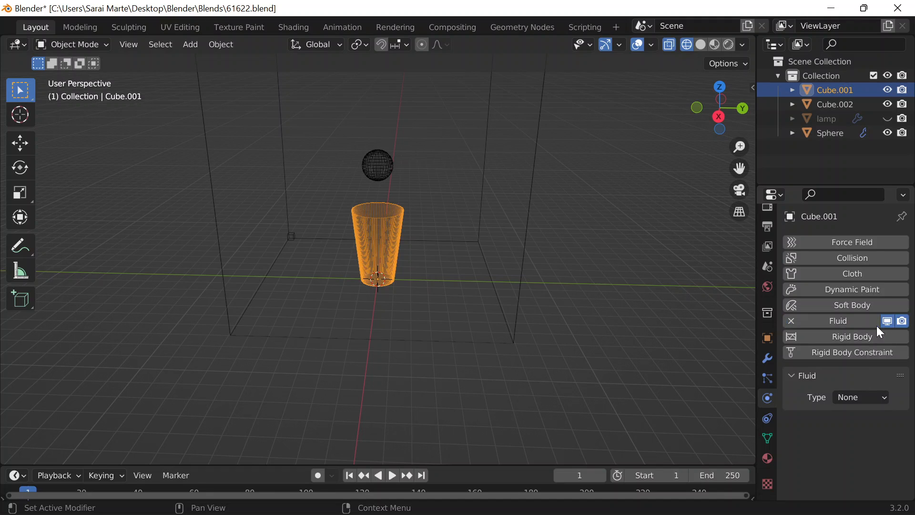
click(865, 400)
click(858, 464)
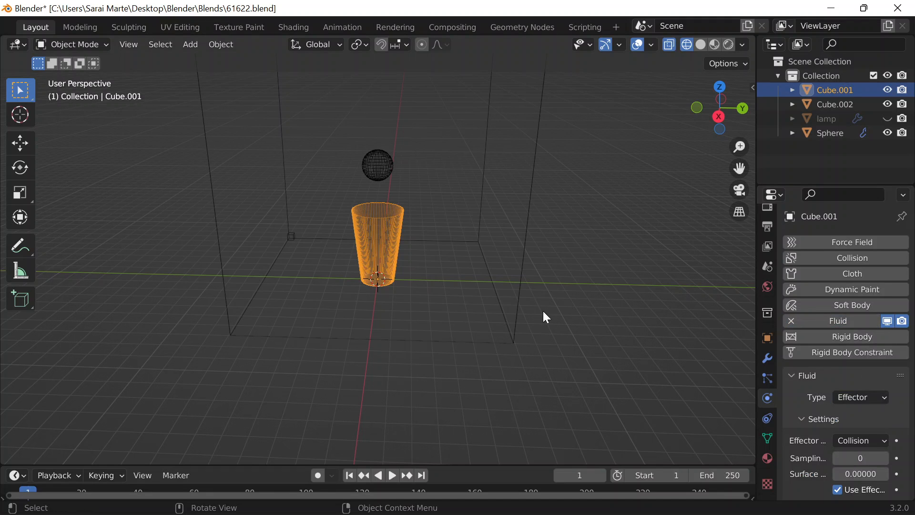
Enable the Is Planar option in the cup's fluid effector settings.
scroll(570, 310, down, 3)
scroll(574, 317, up, 3)
scroll(870, 327, down, 1)
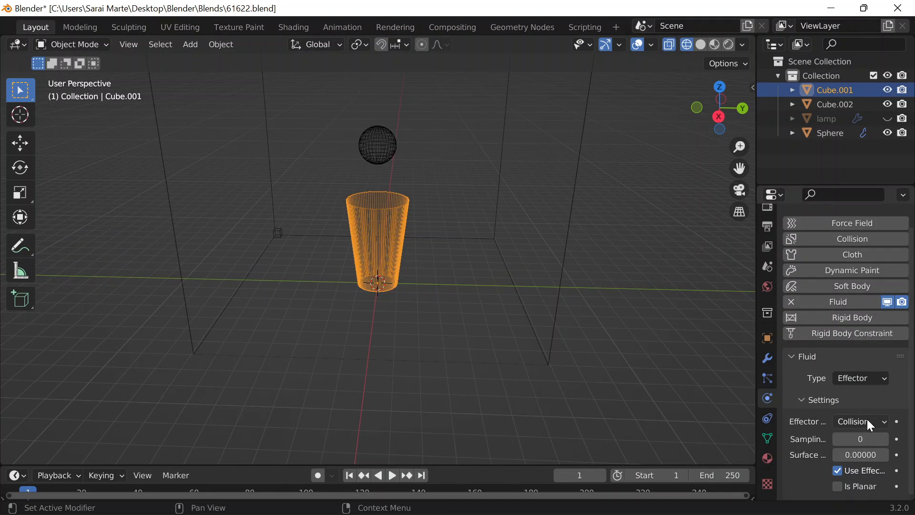
click(847, 484)
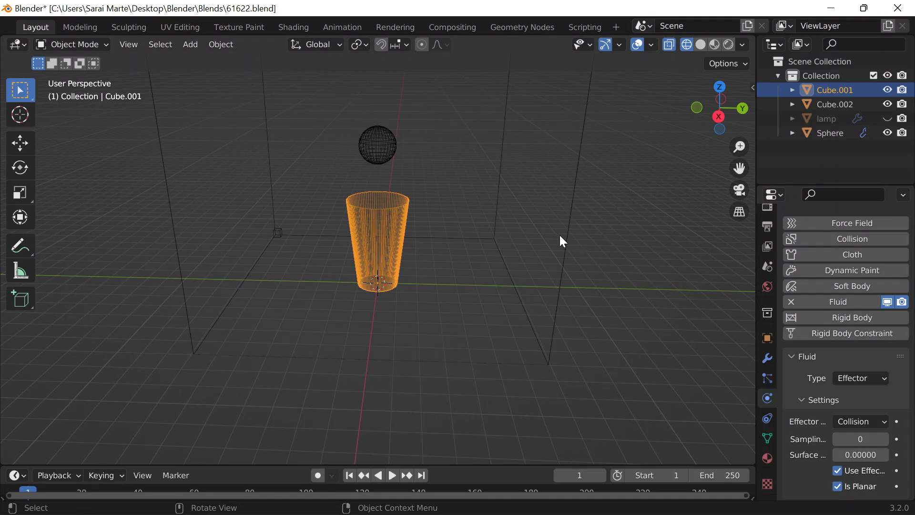
Select the fluid domain cube and set its cache type to Replay with the Is Resumable option enabled.
scroll(460, 219, down, 4)
middle_drag(471, 238, 524, 243)
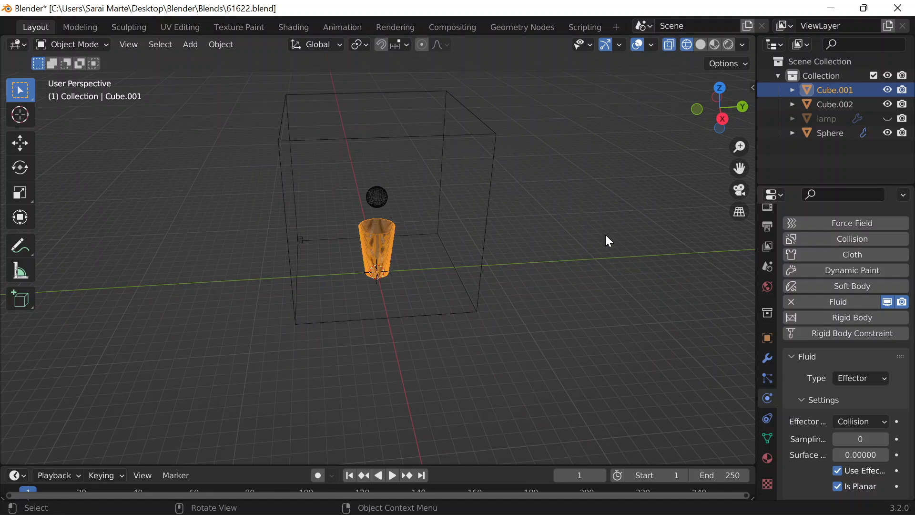
middle_drag(605, 236, 665, 177)
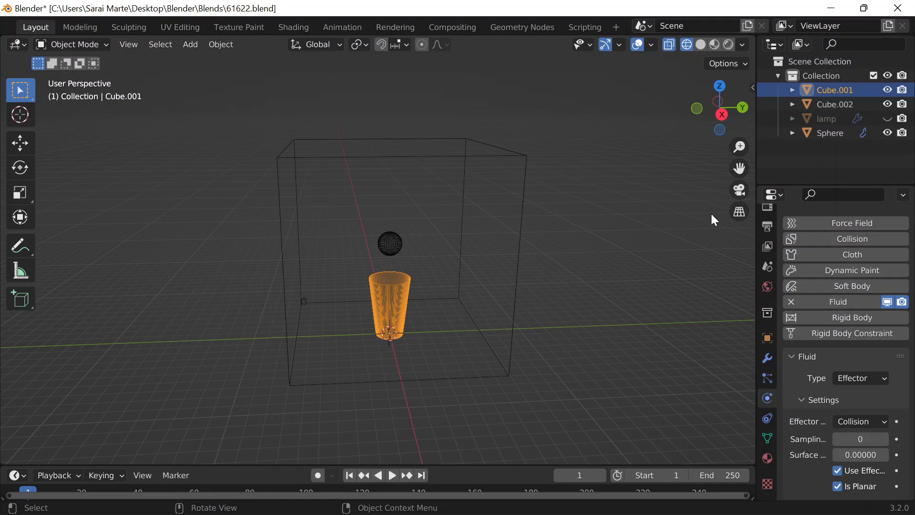
click(520, 213)
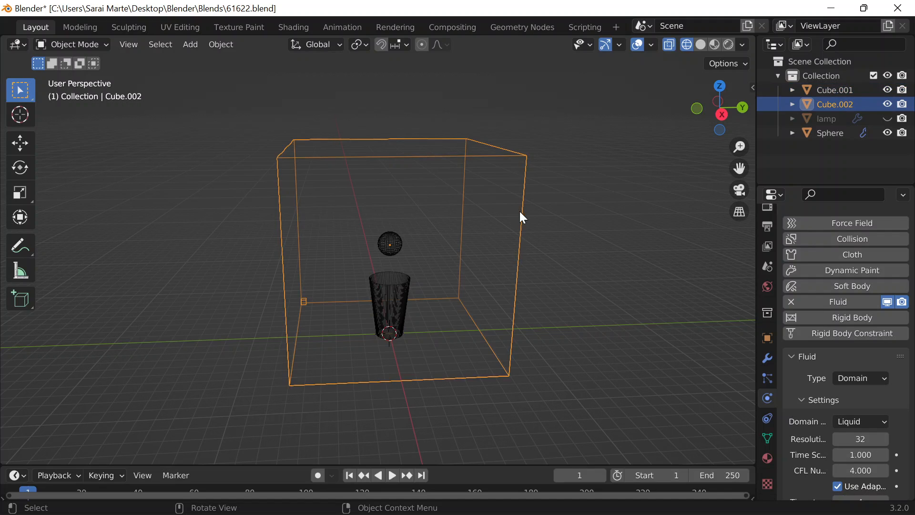
scroll(831, 359, down, 15)
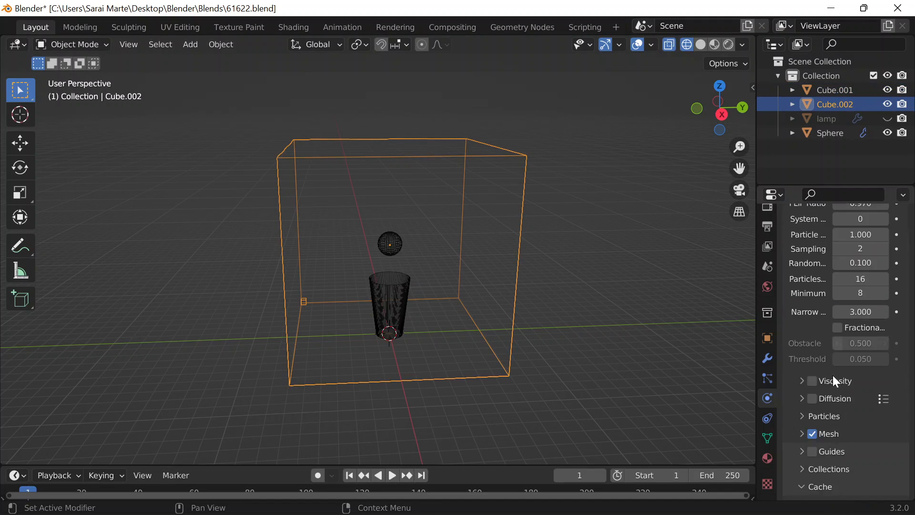
click(860, 387)
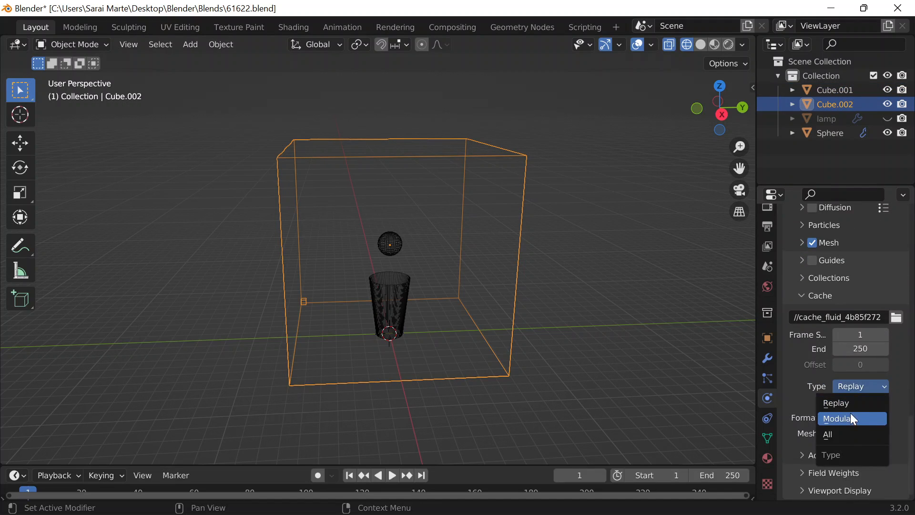
click(852, 416)
scroll(862, 456, down, 2)
click(858, 387)
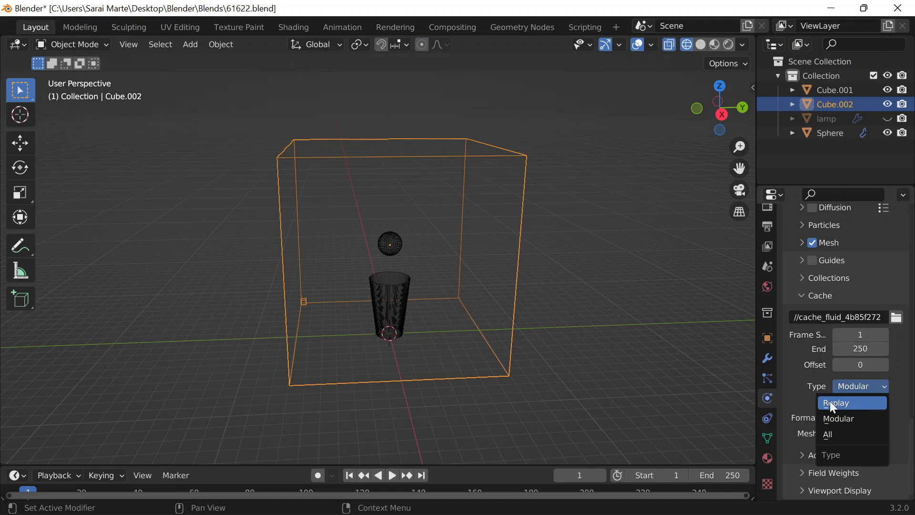
click(831, 402)
click(838, 403)
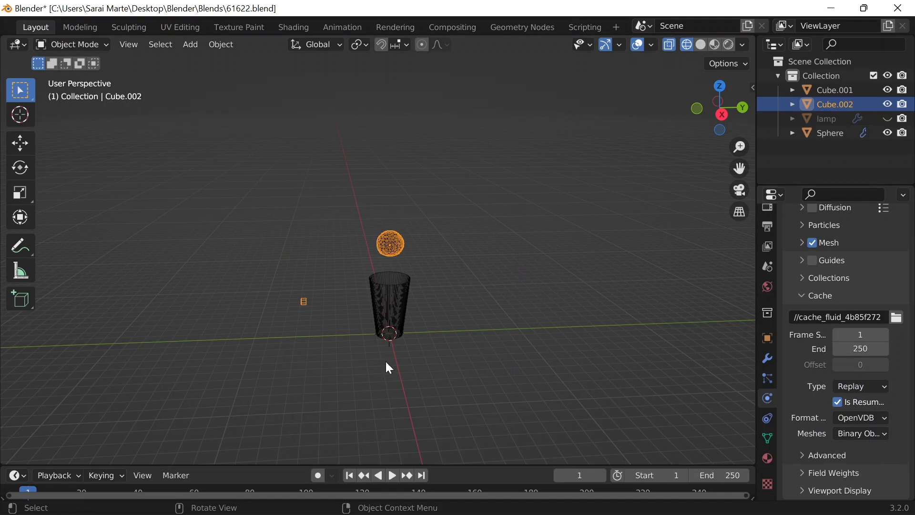
Play the liquid simulation, stop it, then scrub to frame 40 and examine the liquid inside the cup up close.
click(399, 475)
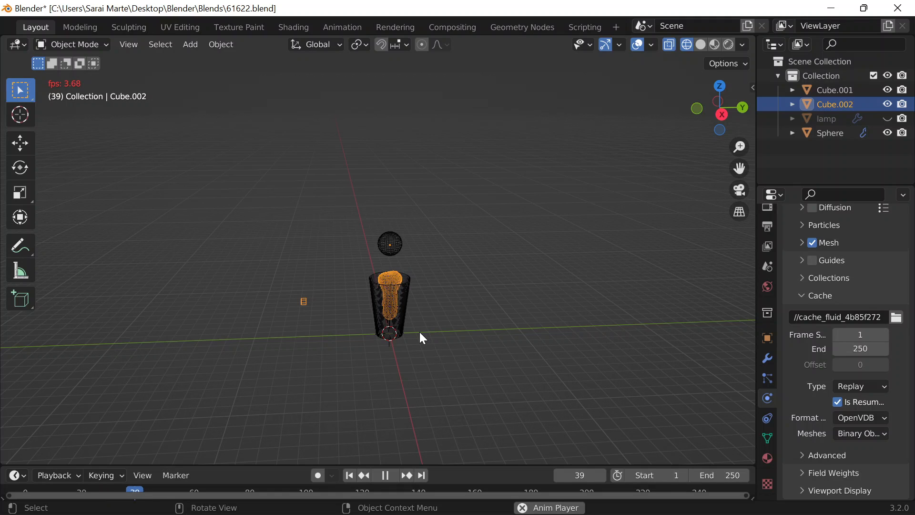
key(Escape)
scroll(380, 342, up, 6)
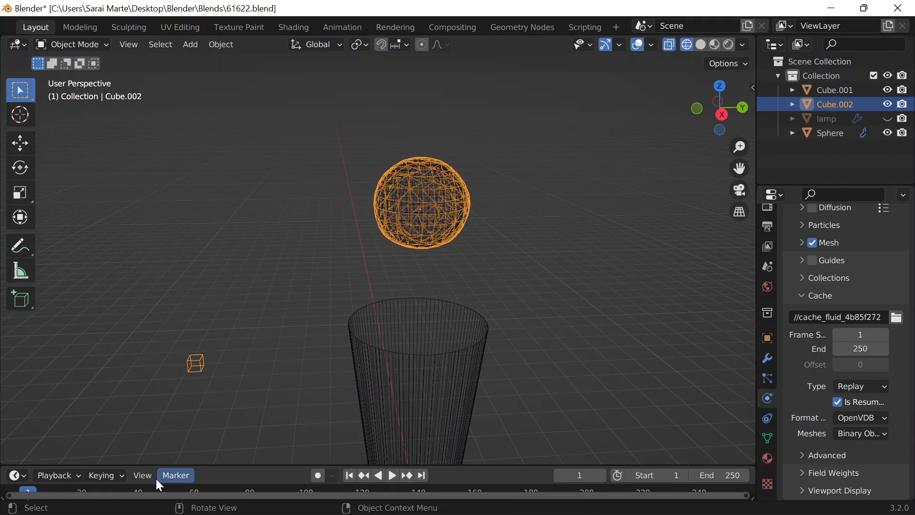
key(space)
drag(62, 487, 137, 488)
key(space)
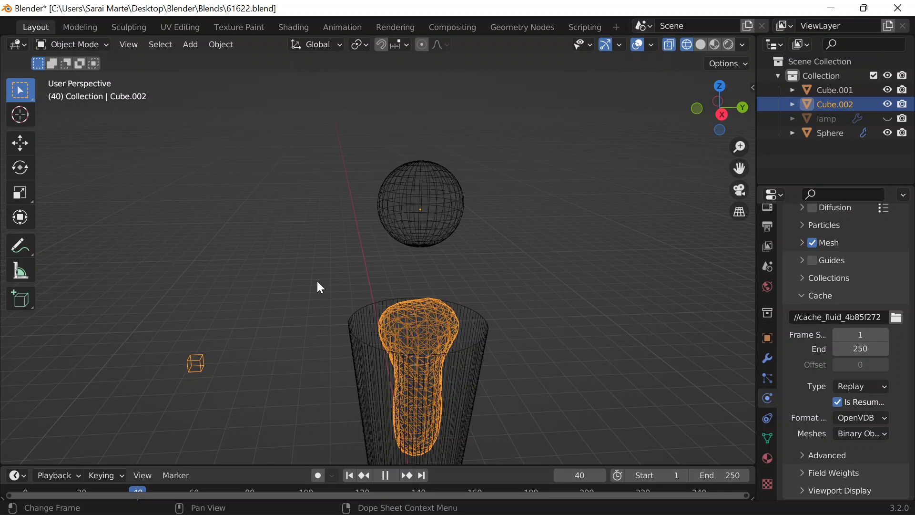
middle_drag(317, 281, 442, 287)
scroll(562, 294, up, 3)
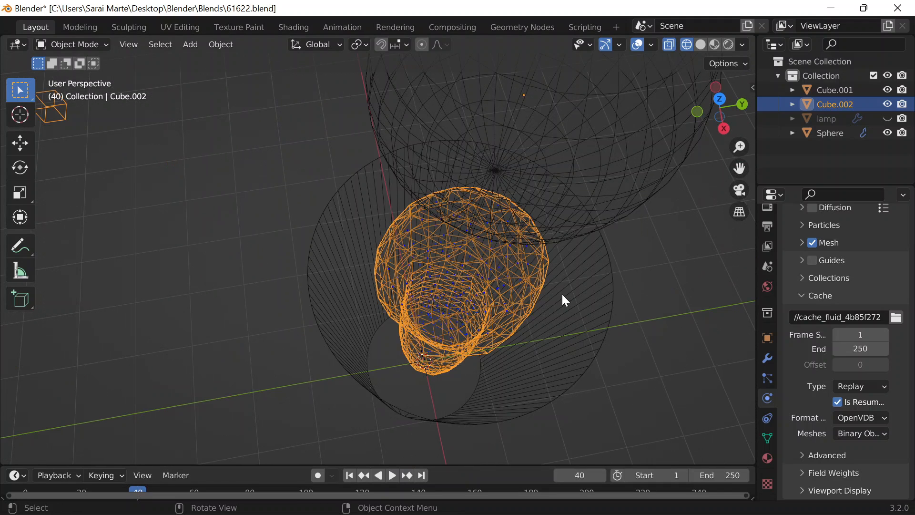
middle_drag(562, 294, 467, 312)
Select the cup, disable its Is Planar option, and set the effector's surface thickness to 0.5.
click(467, 313)
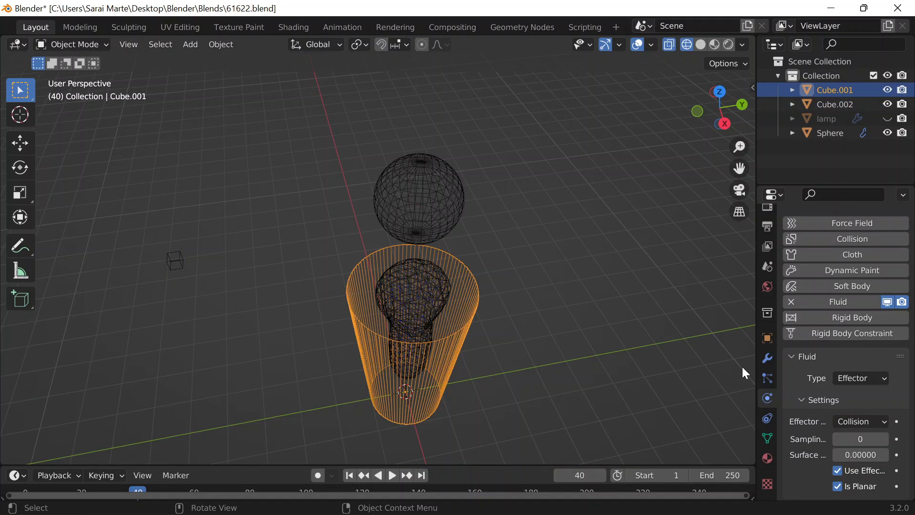
click(859, 490)
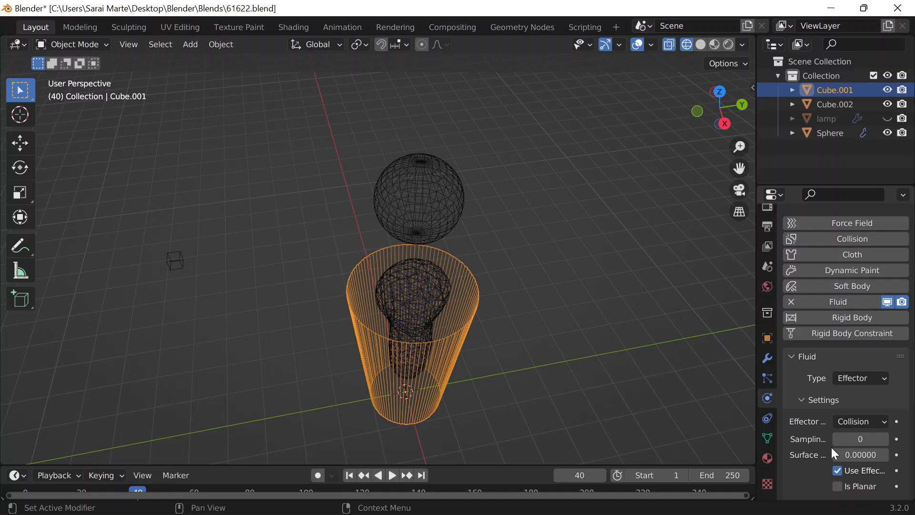
click(853, 455)
text(0.5)
key(Return)
Select the fluid domain object again.
scroll(431, 342, down, 4)
scroll(750, 313, up, 1)
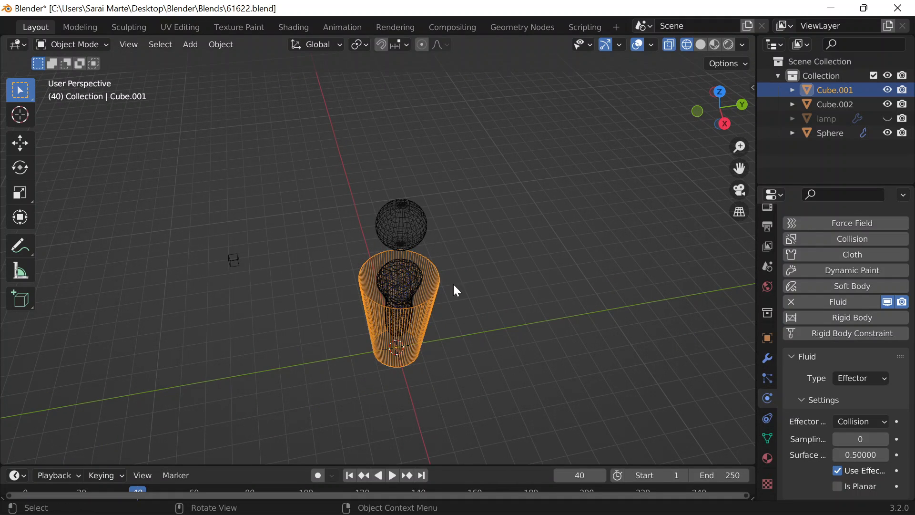
click(241, 257)
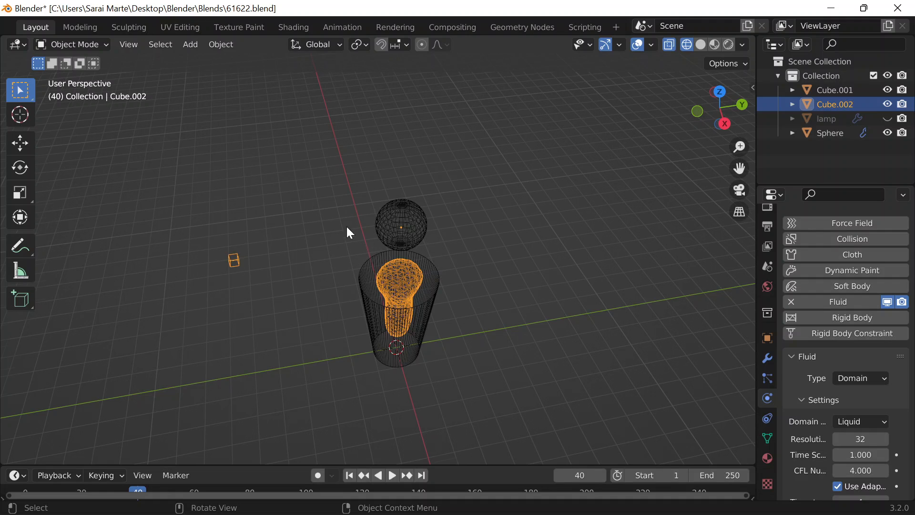
Return the animation to frame 0 to view the fluid domain in its starting state.
scroll(352, 214, down, 1)
middle_drag(363, 190, 583, 448)
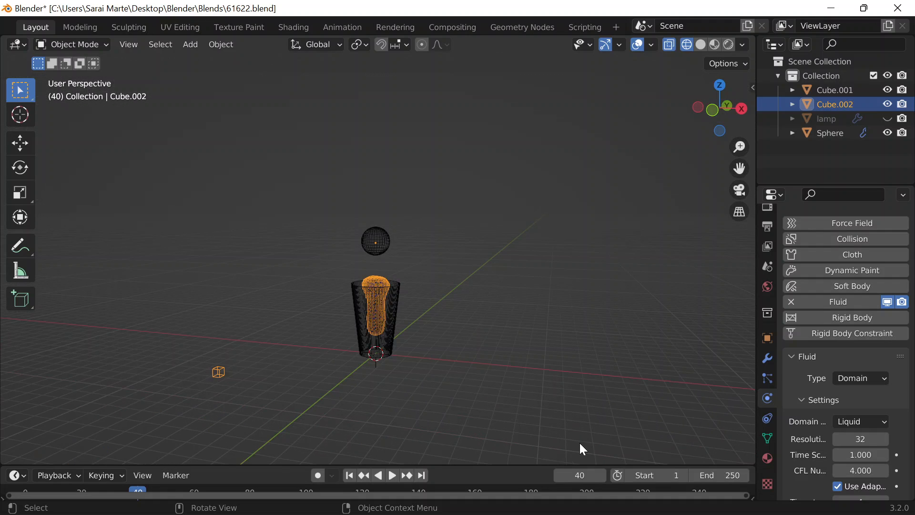
scroll(253, 388, down, 2)
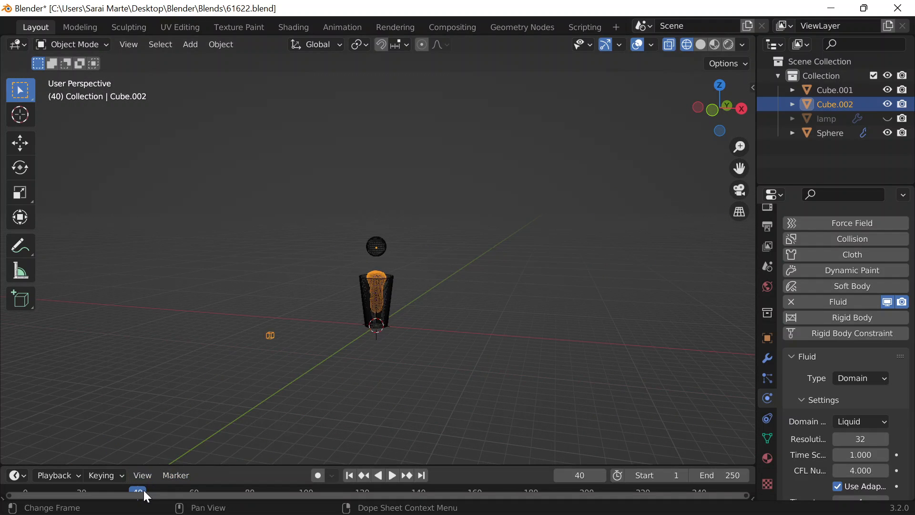
click(561, 475)
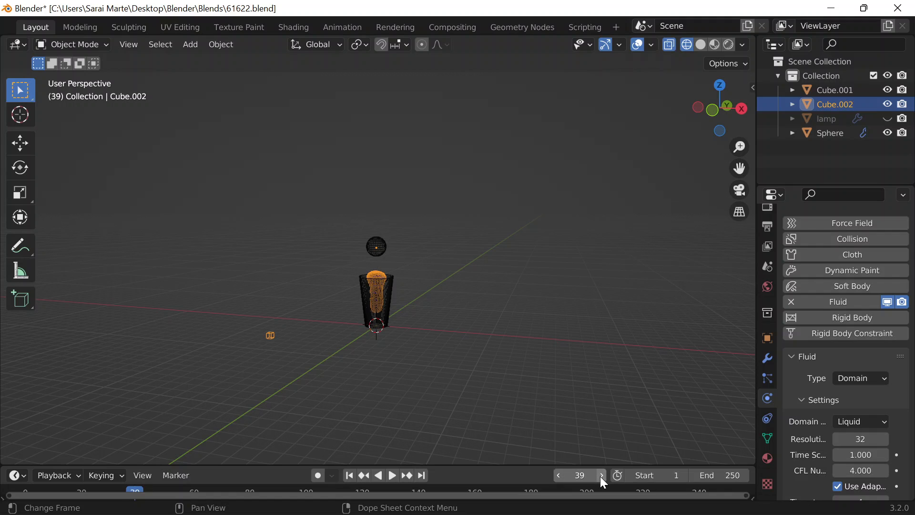
click(579, 475)
text(0)
key(Return)
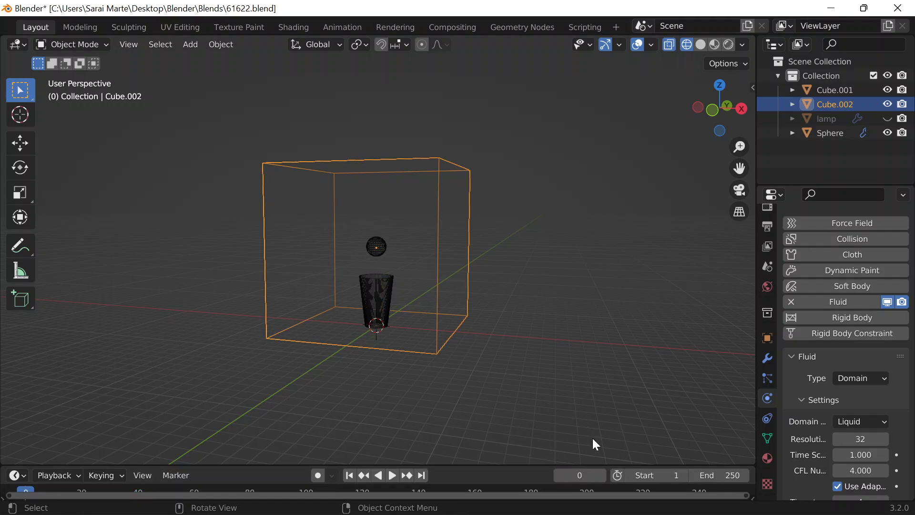
Scrub the timeline to frame 138 and reselect the Cube.002 fluid domain.
drag(581, 471, 647, 471)
scroll(295, 296, up, 2)
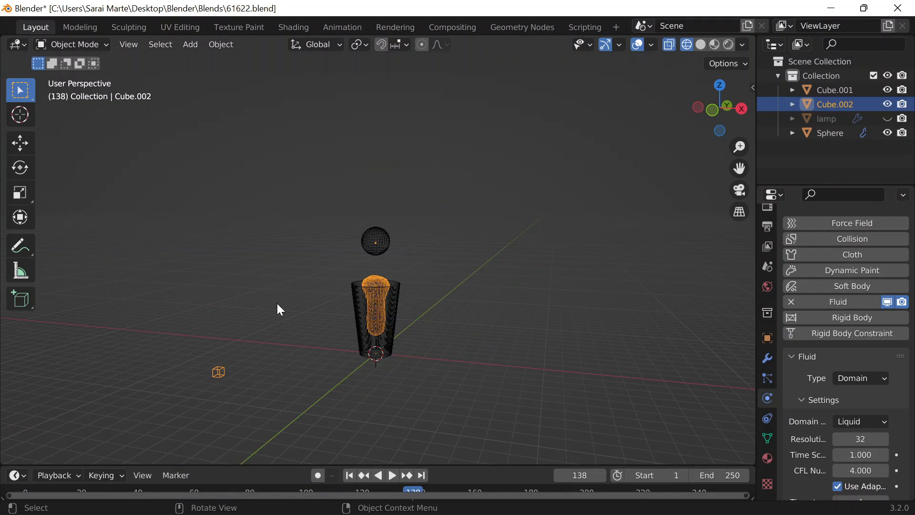
scroll(280, 310, up, 1)
click(184, 396)
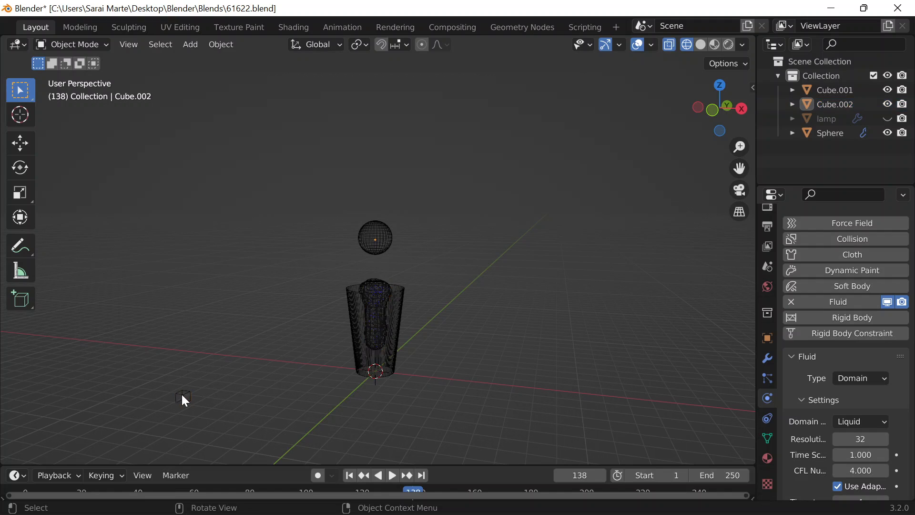
click(183, 397)
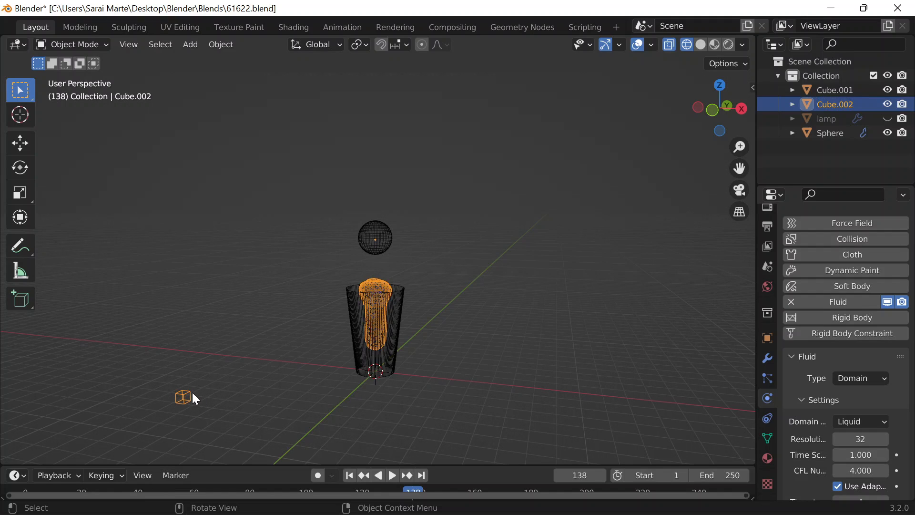
click(189, 394)
click(190, 394)
Reset the domain's fluid cache by switching its type to Modular and back to Replay.
scroll(821, 382, down, 12)
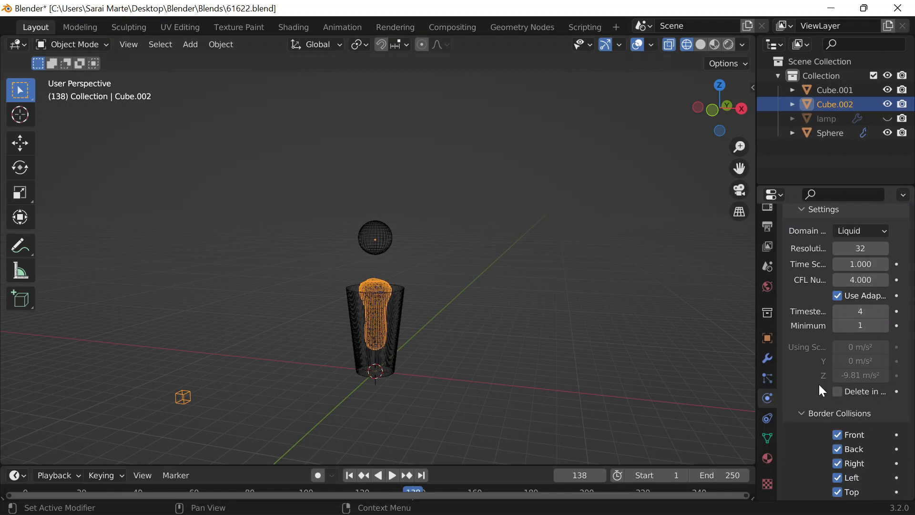
scroll(834, 371, down, 10)
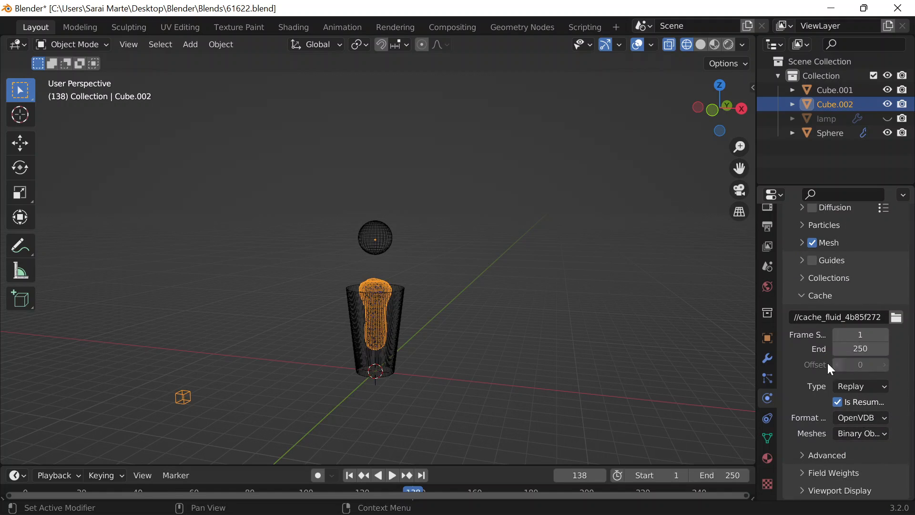
click(869, 385)
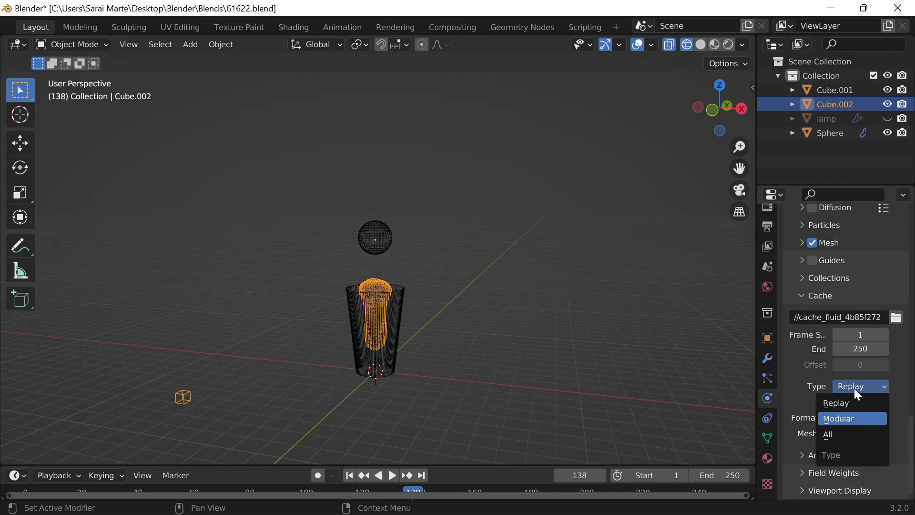
click(842, 418)
click(851, 387)
click(850, 402)
scroll(849, 394, down, 1)
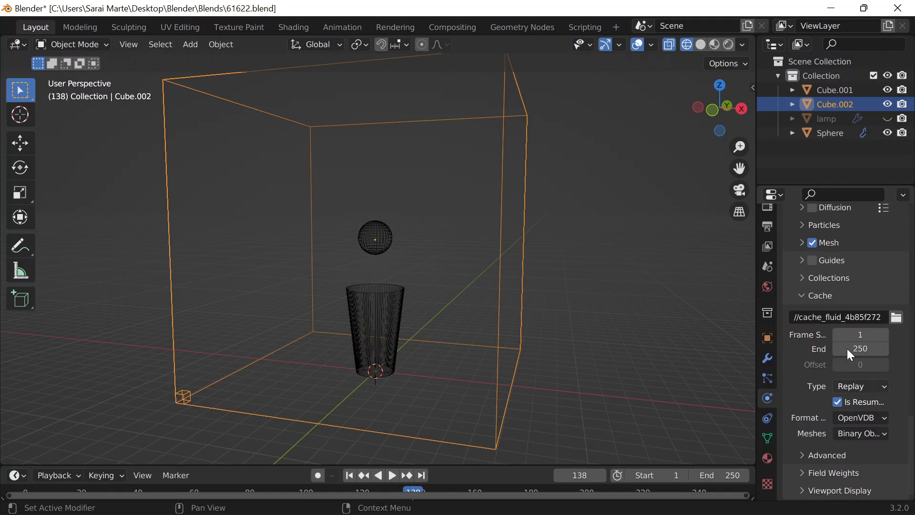
click(848, 387)
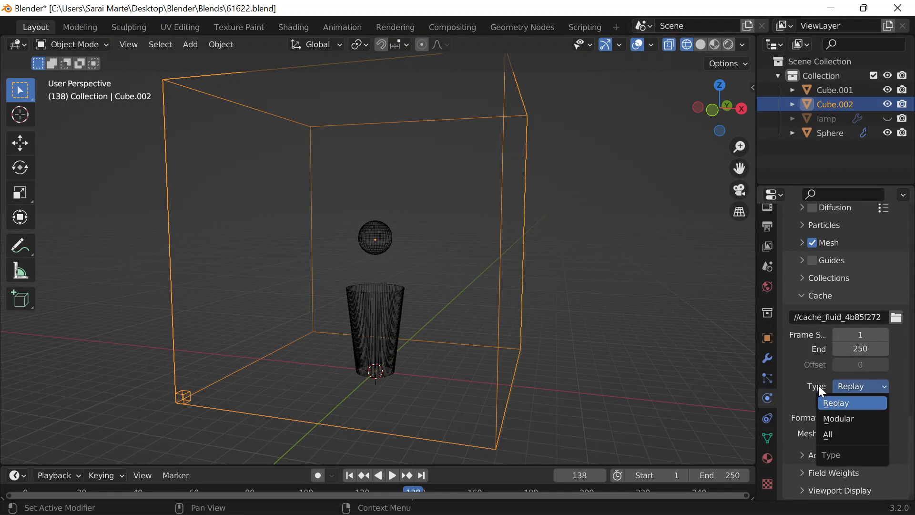
click(852, 386)
click(852, 386)
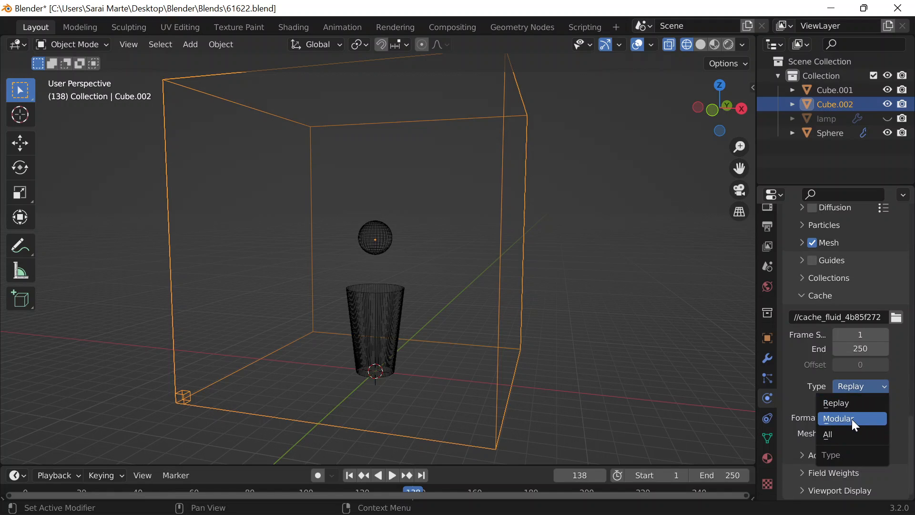
click(837, 402)
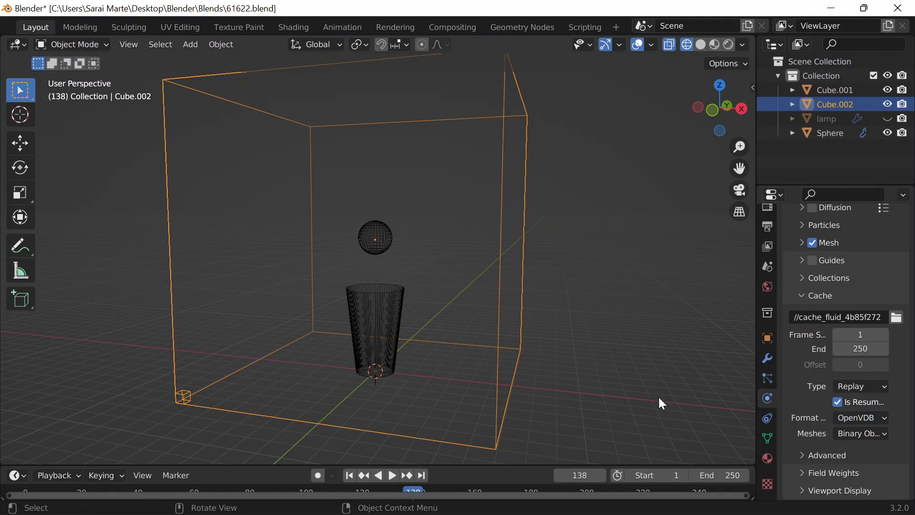
Set the current frame to 0, play the animation to simulate the liquid, and cancel playback around frame 60.
click(589, 475)
text(0\)
key(Return)
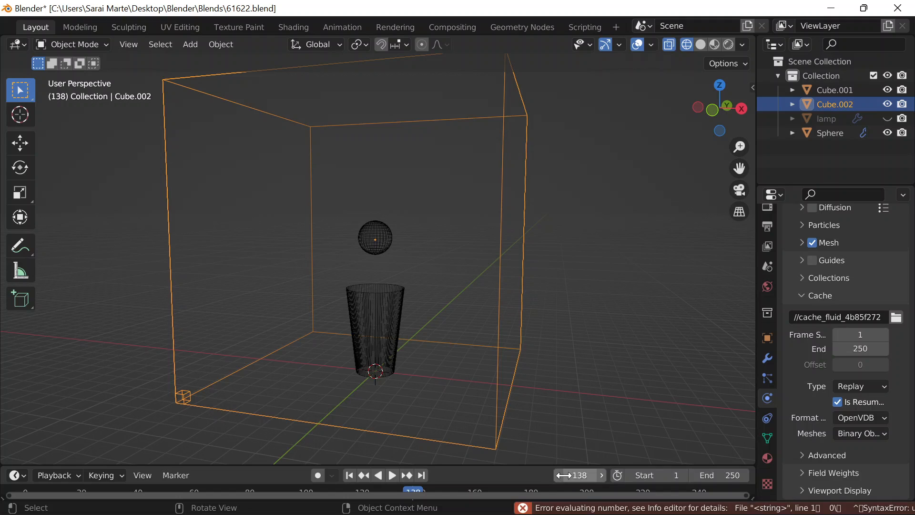
click(590, 475)
text(0)
key(Return)
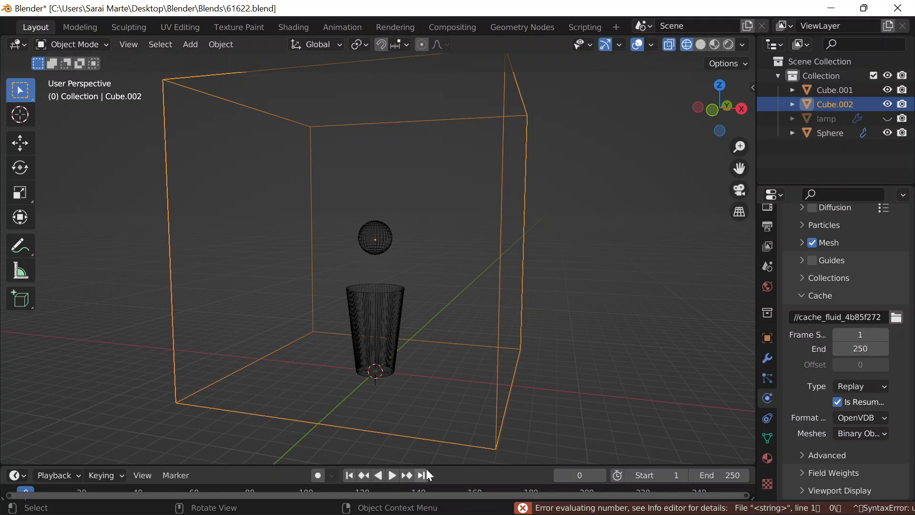
click(394, 475)
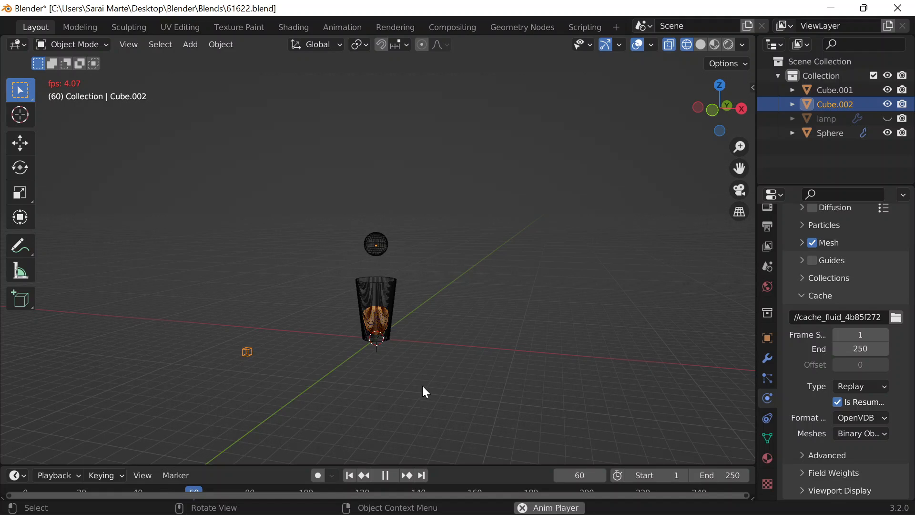
key(Escape)
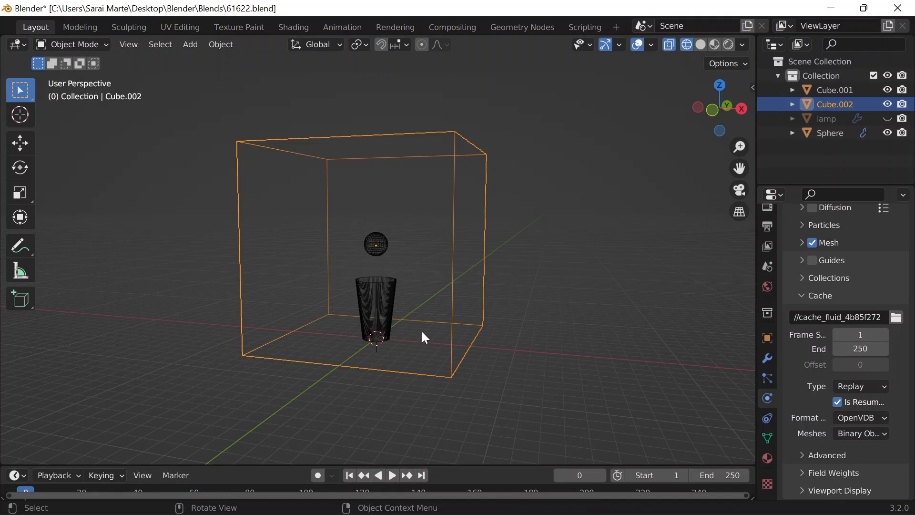
Scrub the timeline to frame 41 and view the liquid mesh inside the cup.
scroll(423, 332, up, 8)
scroll(425, 330, down, 4)
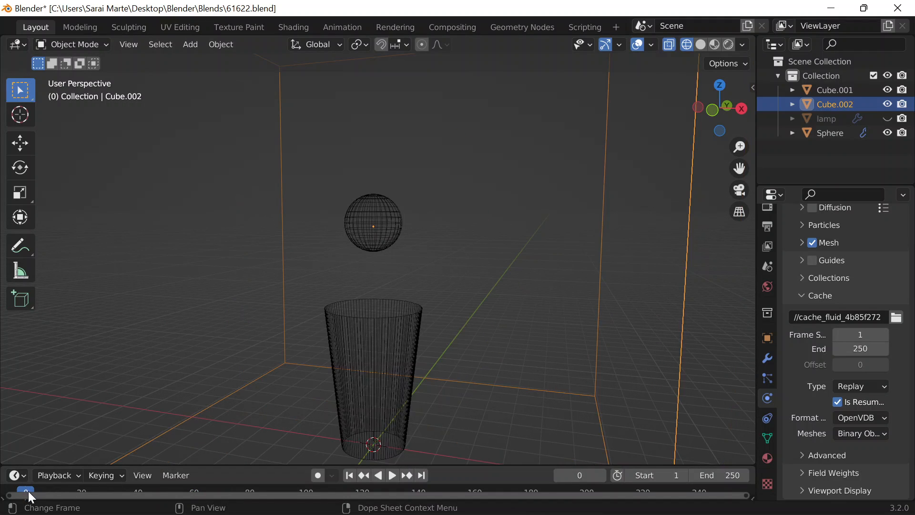
drag(28, 491, 141, 491)
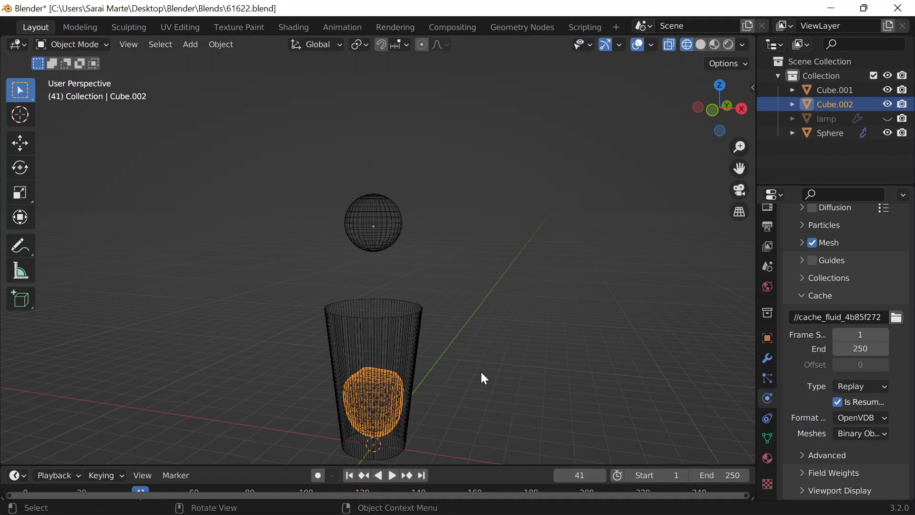
middle_drag(485, 378, 577, 298)
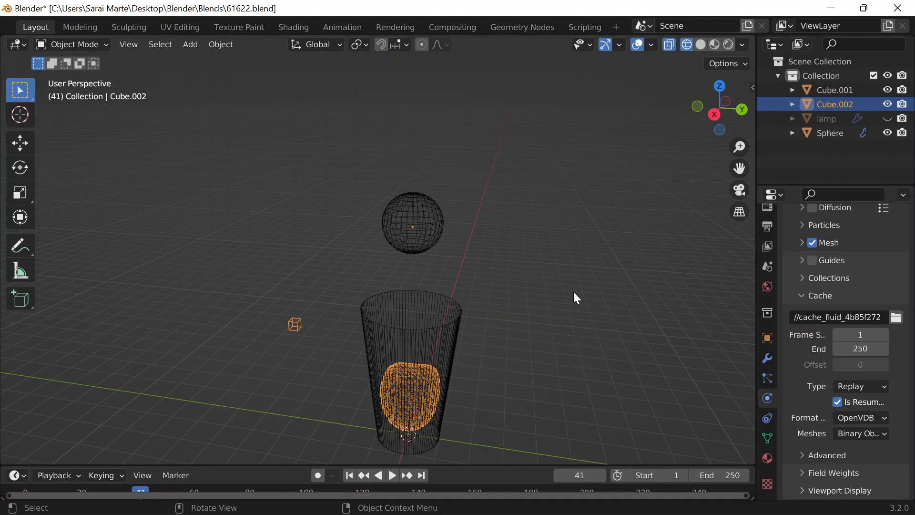
Switch the viewport to Solid and on to Material Preview shading, inspecting the liquid in the cup from above.
click(700, 44)
mouse_move(533, 256)
middle_down()
mouse_move(571, 292)
mouse_move(579, 327)
middle_up()
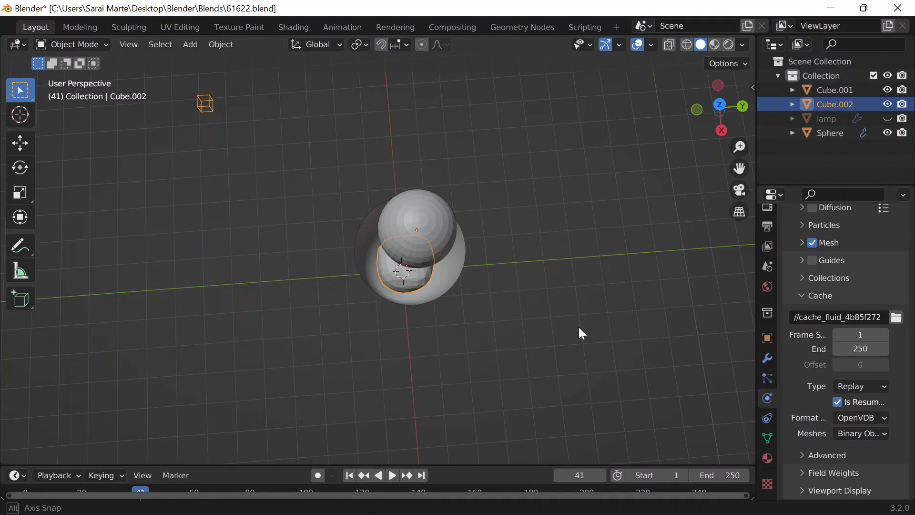
right_click(384, 260)
middle_drag(493, 293, 522, 207)
click(714, 45)
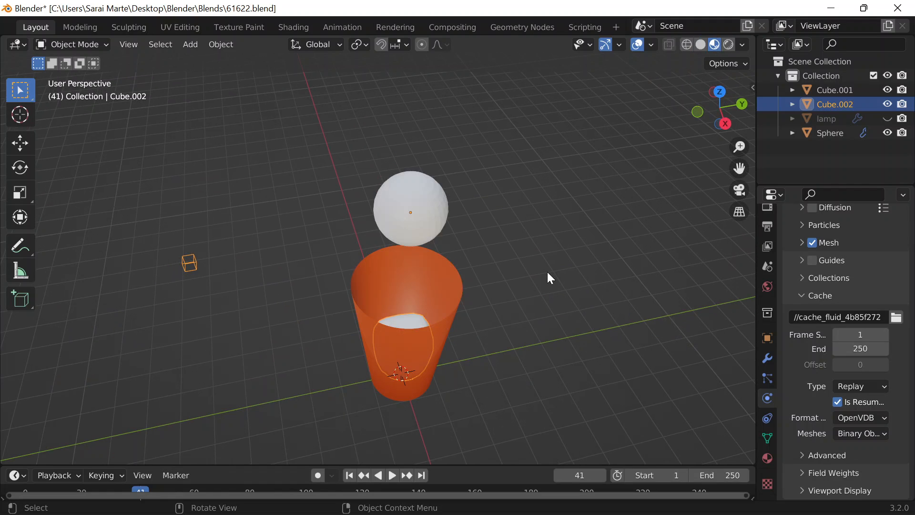
scroll(548, 274, up, 6)
mouse_move(613, 261)
middle_down()
mouse_move(482, 374)
mouse_move(578, 312)
mouse_move(512, 361)
mouse_move(448, 310)
mouse_move(477, 201)
middle_up()
scroll(448, 310, down, 4)
click(448, 311)
click(446, 305)
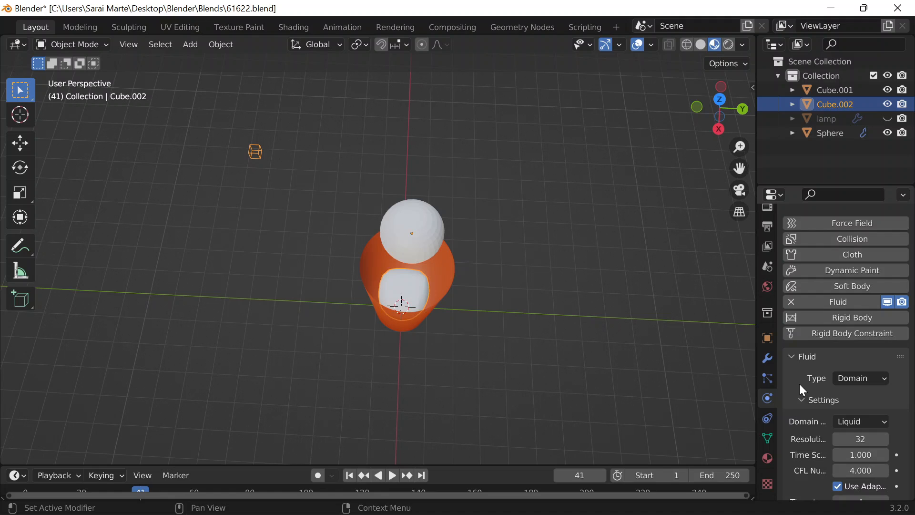
Widen the Properties editor so the fluid domain's setting names are readable.
scroll(799, 384, down, 5)
drag(758, 319, 695, 288)
scroll(563, 310, down, 3)
scroll(450, 276, up, 3)
middle_drag(477, 317, 468, 342)
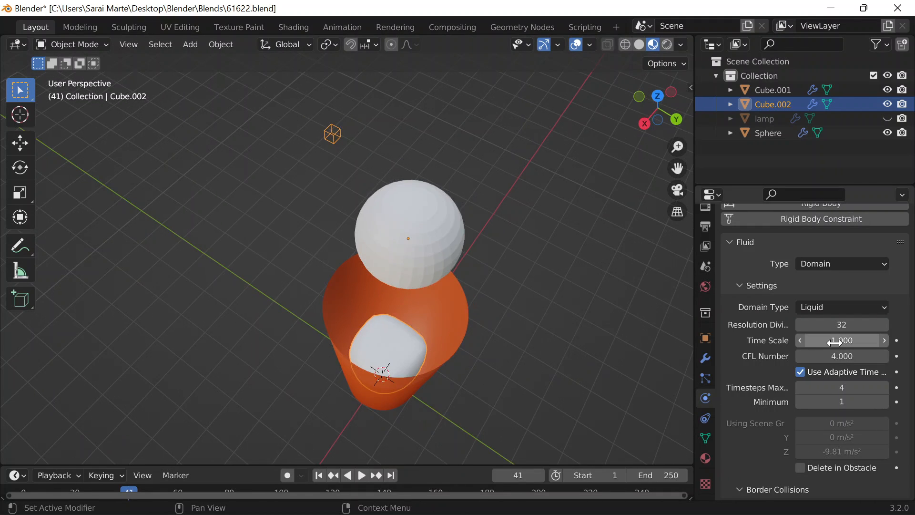
Try a resolution of 64 divisions on the fluid domain and undo the change.
click(835, 325)
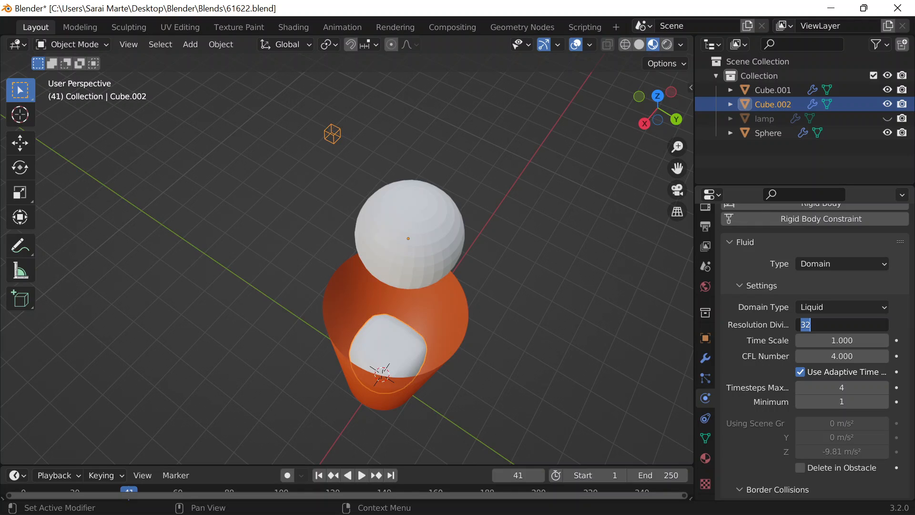
text(64)
key(Return)
middle_drag(358, 311, 443, 273)
scroll(428, 283, down, 5)
key(ctrl+z)
scroll(424, 284, up, 3)
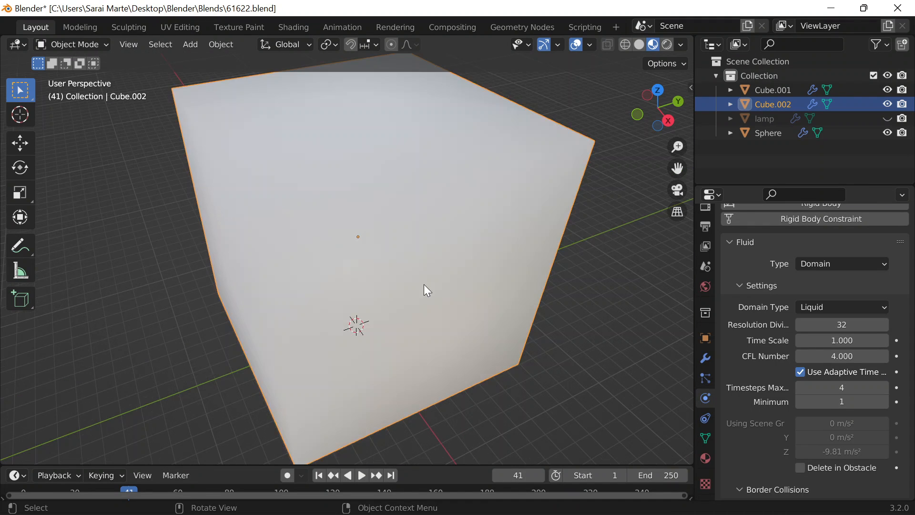
Set the fluid domain's resolution divisions to 64.
scroll(424, 284, up, 2)
double_click(842, 324)
text(64)
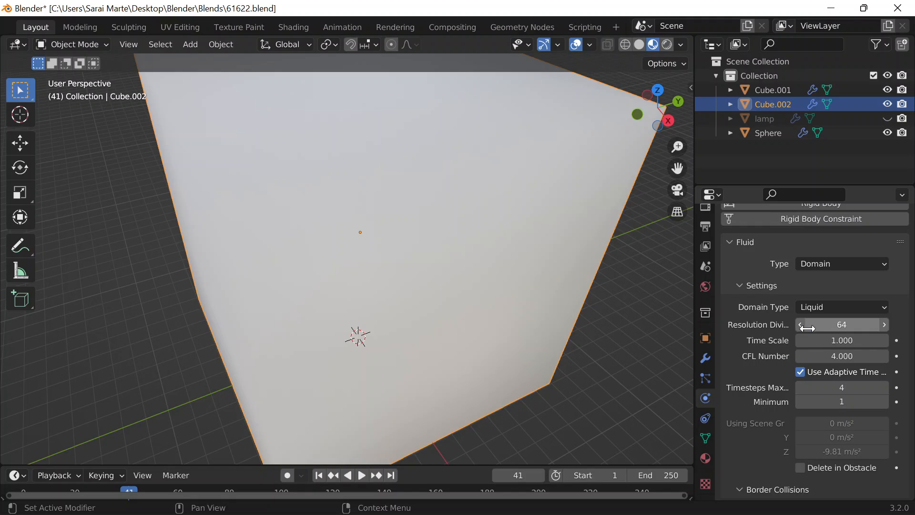
key(Return)
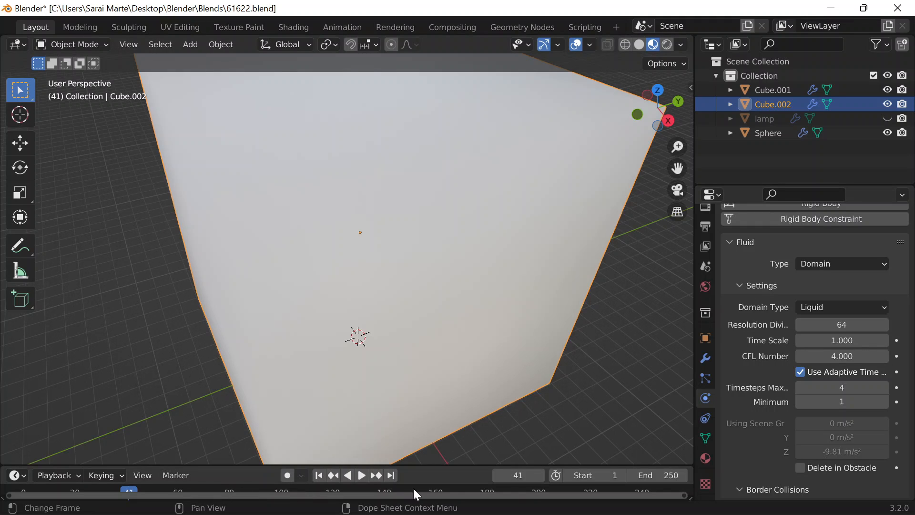
Set the current frame to 0 and bring the whole domain cube into view.
double_click(518, 475)
text(0)
key(Return)
scroll(430, 350, down, 4)
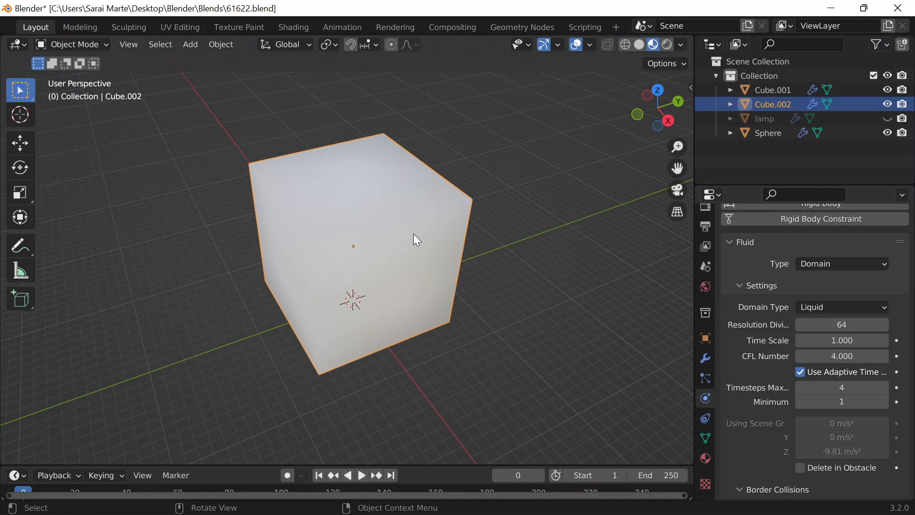
Clear the domain's fluid cache again by changing its type to Modular and back to Replay.
scroll(760, 428, down, 15)
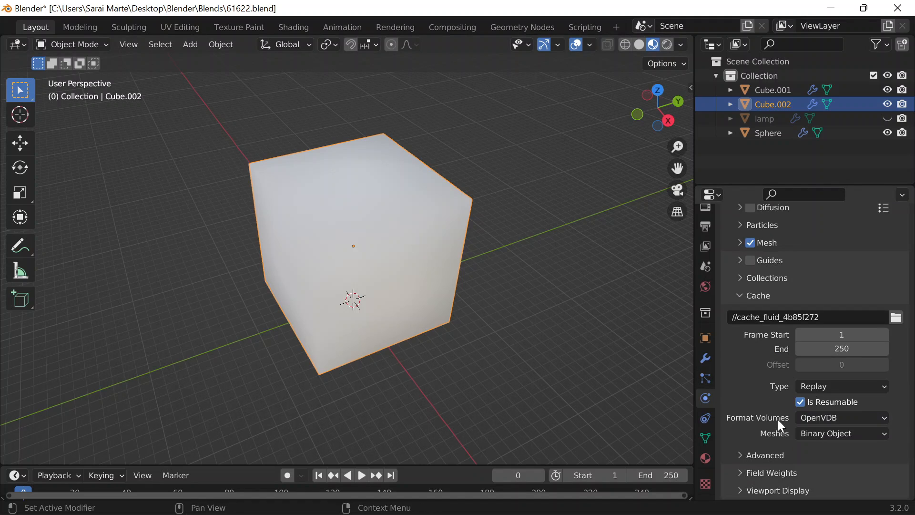
click(829, 387)
click(819, 414)
click(818, 410)
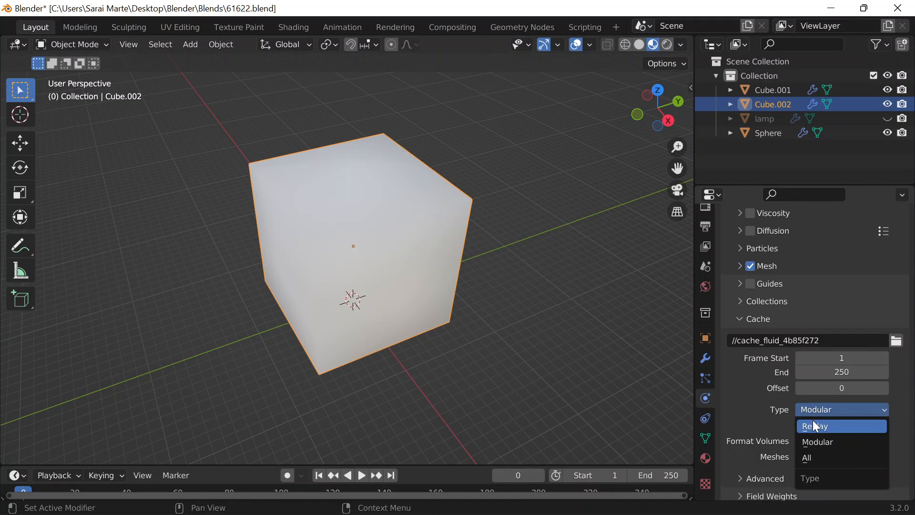
click(813, 421)
Save the blend file and play the animation to simulate the liquid at the new resolution.
key(ctrl+s)
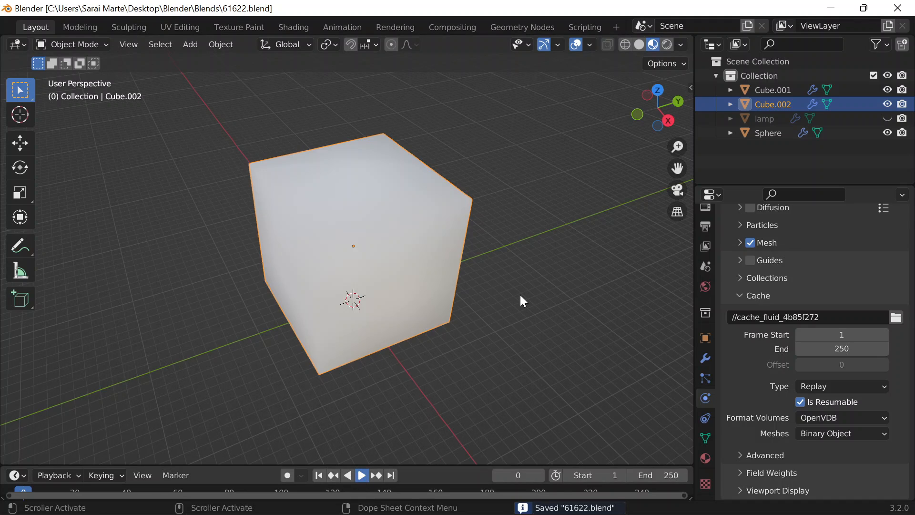
key(space)
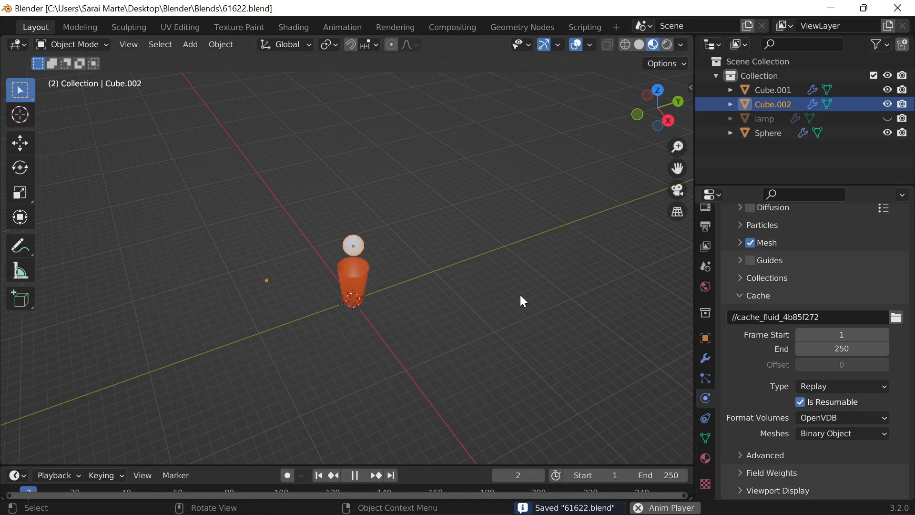
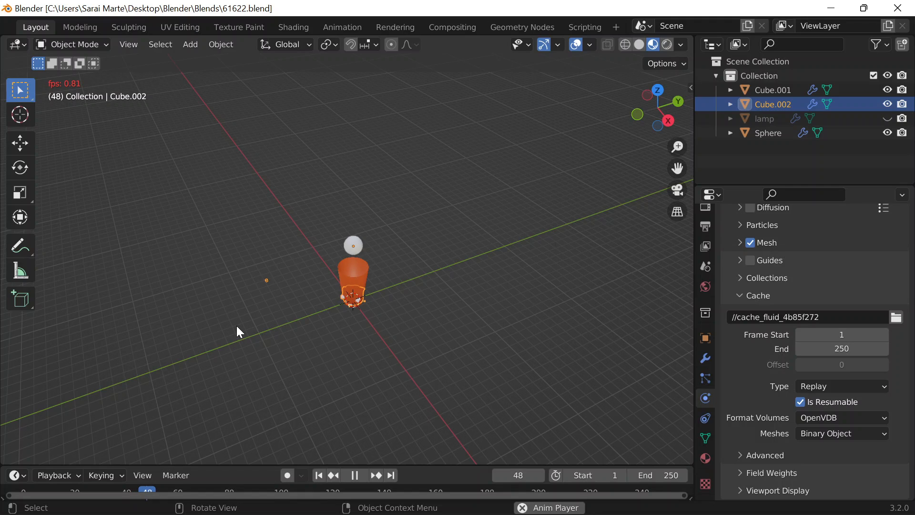
Stop the playback and scrub the timeline to frame 68 to examine where the liquid meets the cup walls.
key(Escape)
middle_drag(322, 354, 367, 333)
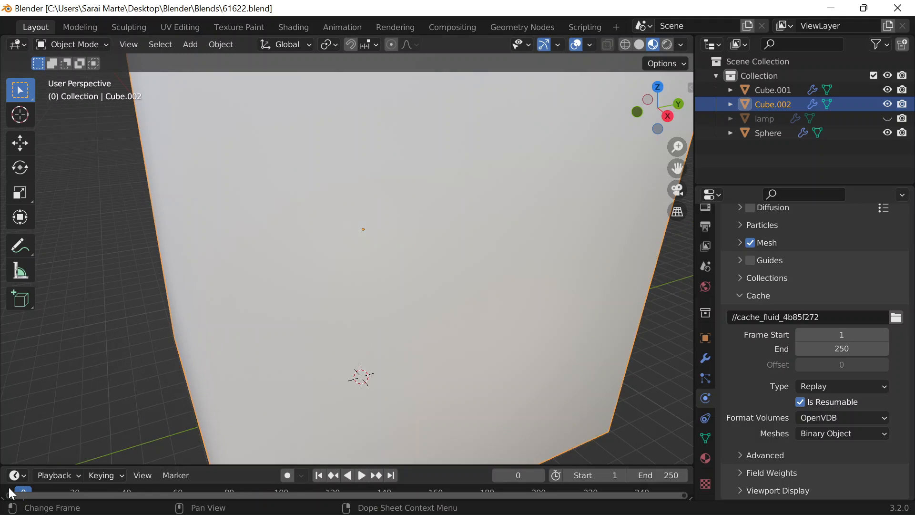
drag(25, 494, 199, 490)
scroll(482, 312, up, 3)
shift+middle_drag(482, 312, 482, 264)
scroll(483, 264, up, 3)
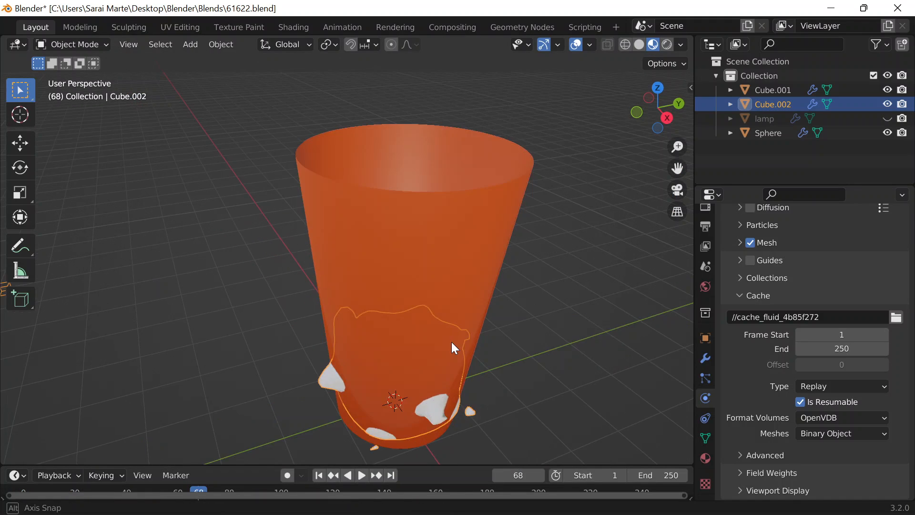
middle_drag(505, 343, 410, 228)
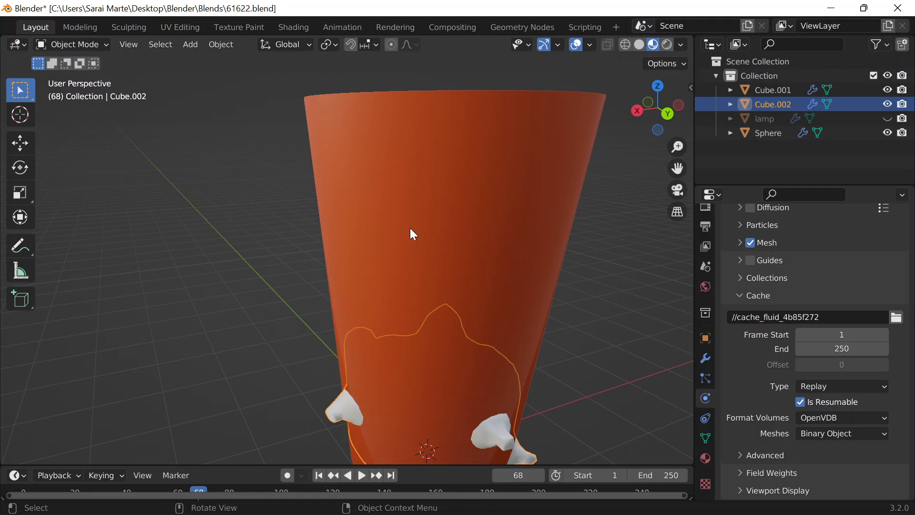
Select the cup and add a Solidify modifier to it.
click(410, 227)
scroll(409, 227, down, 5)
click(706, 358)
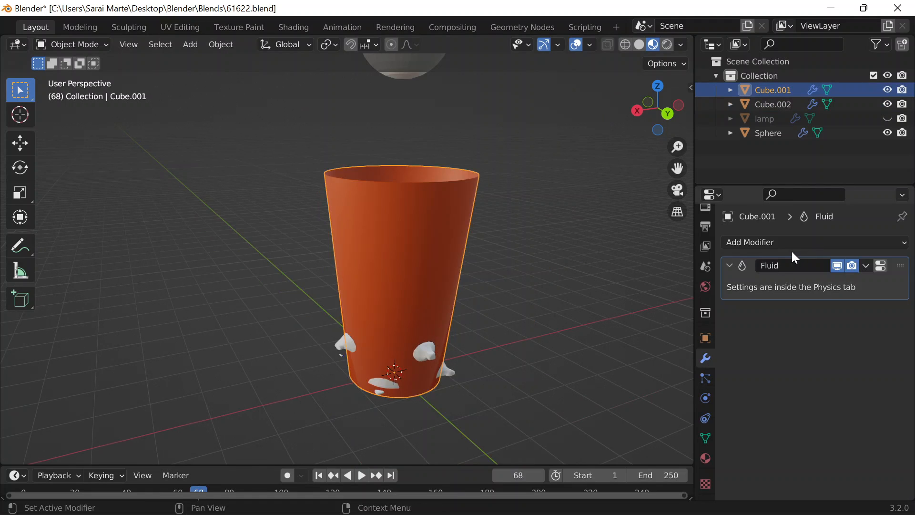
click(791, 245)
click(616, 485)
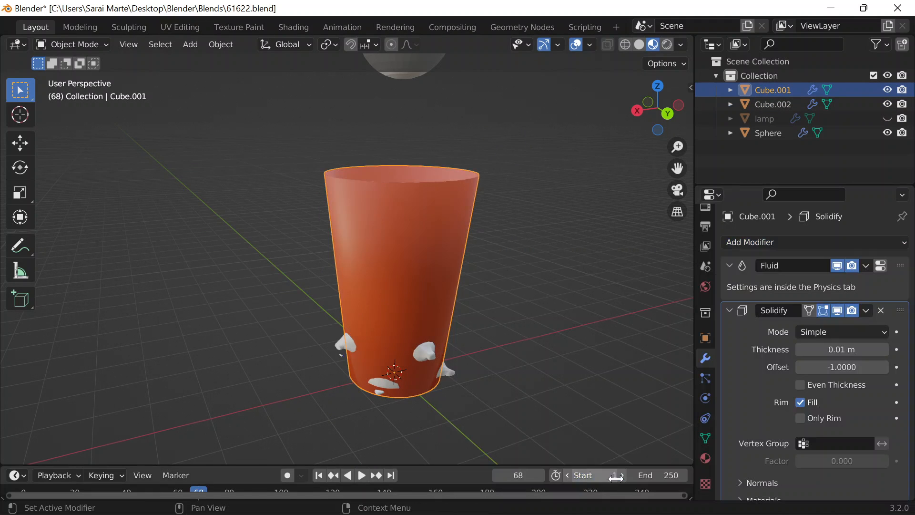
Set the offset of the cup's Solidify modifier to 1.
middle_drag(419, 279, 501, 295)
click(810, 367)
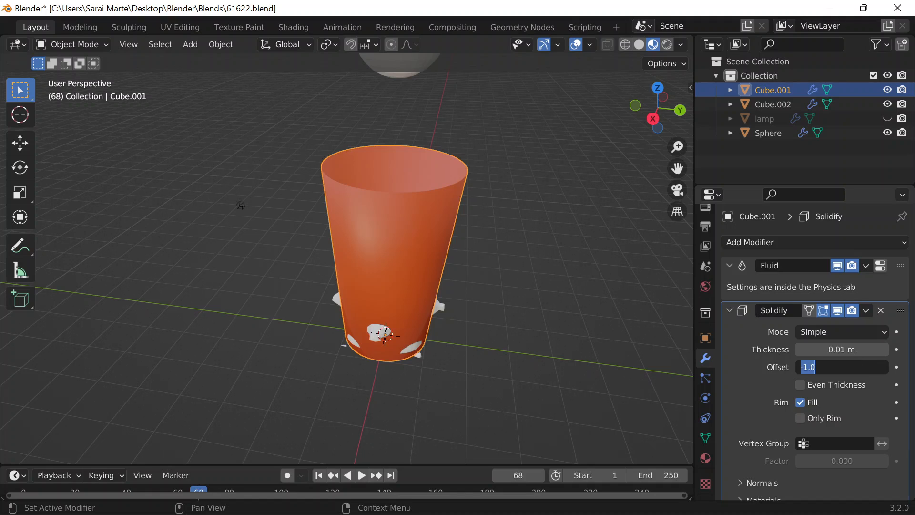
key(Escape)
click(842, 367)
text(1)
key(Return)
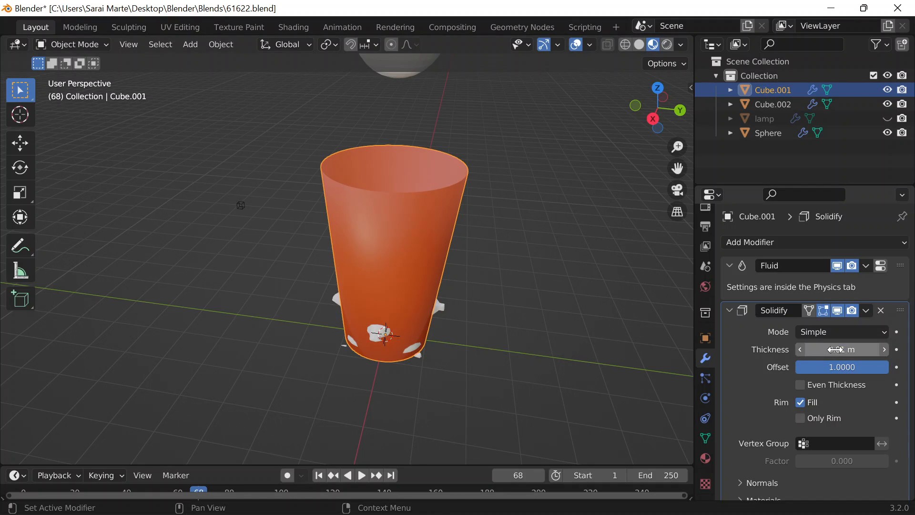
Set the cup's Solidify thickness to 0.15 m and enable Even Thickness.
mouse_move(835, 350)
mouse_down()
mouse_move(870, 349)
mouse_move(851, 349)
mouse_up()
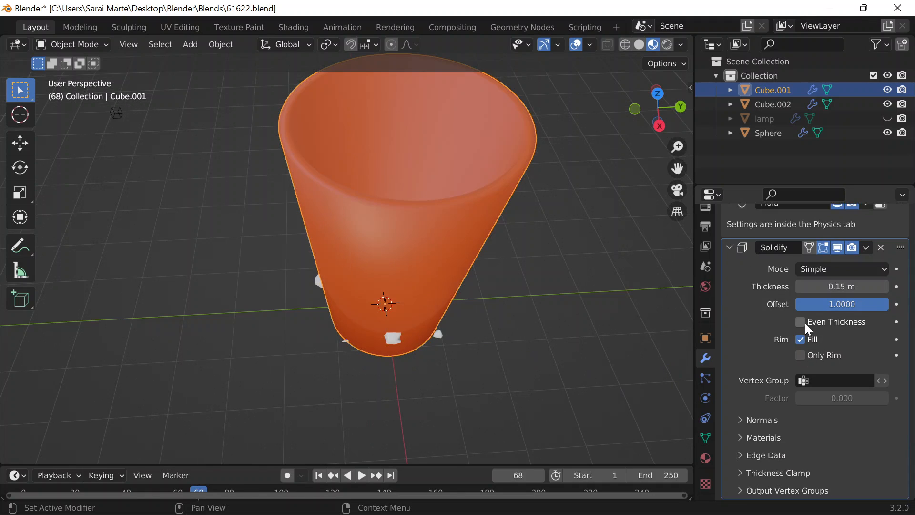
click(801, 322)
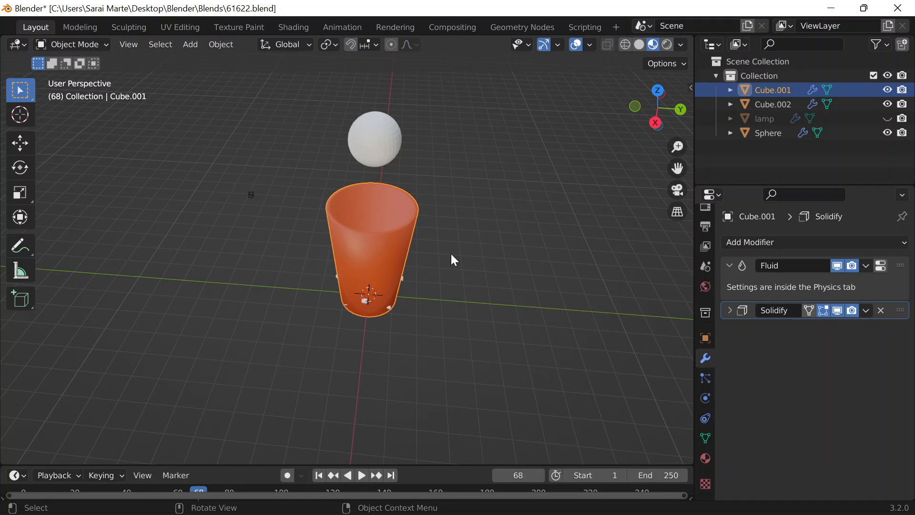
scroll(680, 328, up, 5)
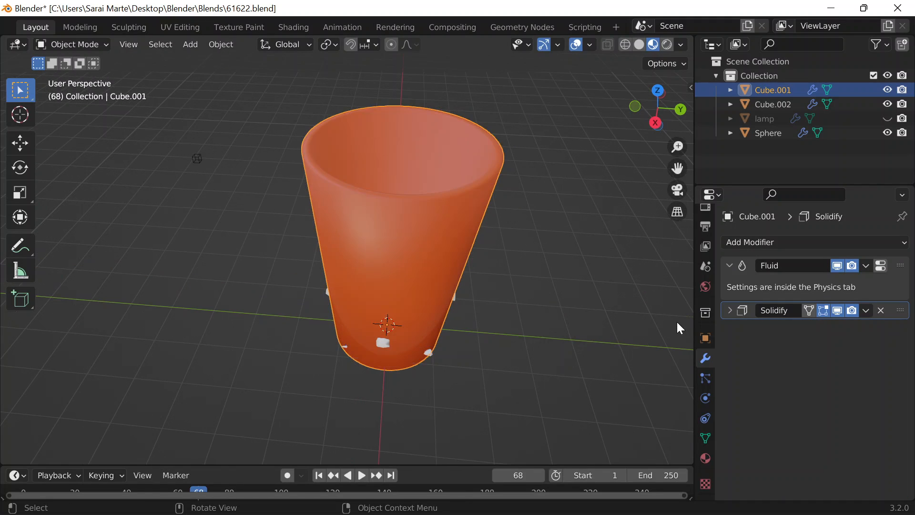
scroll(681, 328, down, 4)
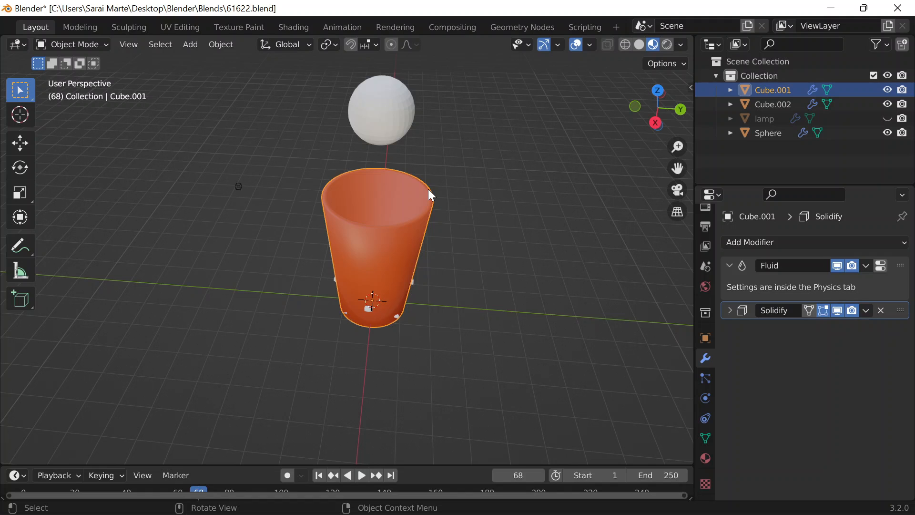
Examine the liquid inside the cup from above and review the fluid physics settings of the domain and the sphere.
middle_drag(410, 198, 384, 182)
click(322, 225)
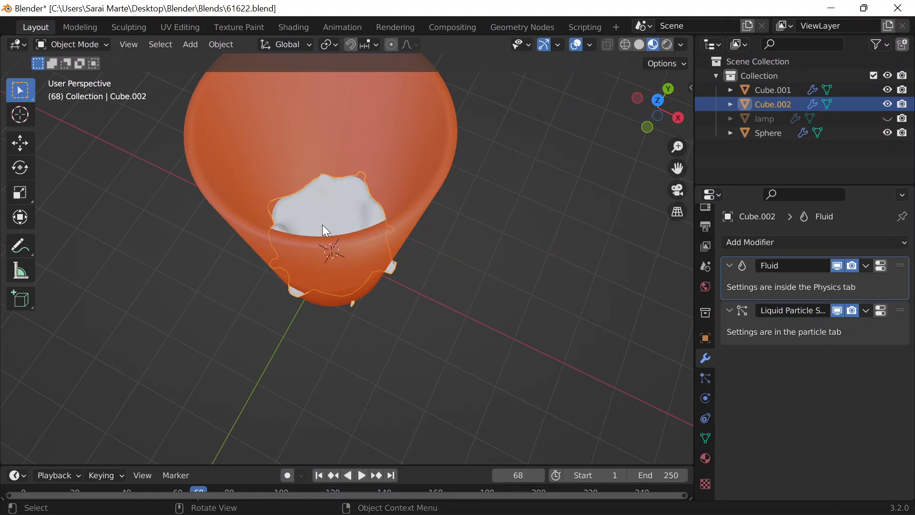
mouse_move(322, 225)
middle_down()
mouse_move(344, 252)
mouse_move(339, 220)
middle_up()
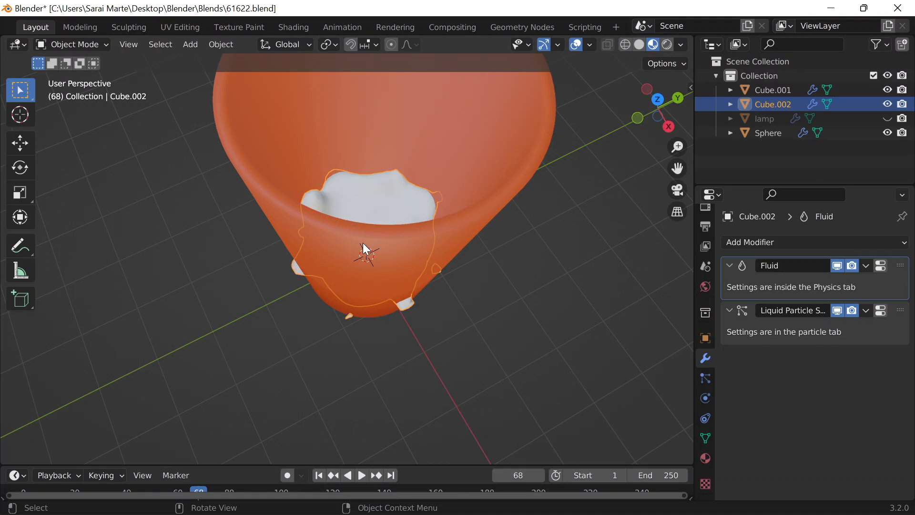
scroll(382, 278, down, 2)
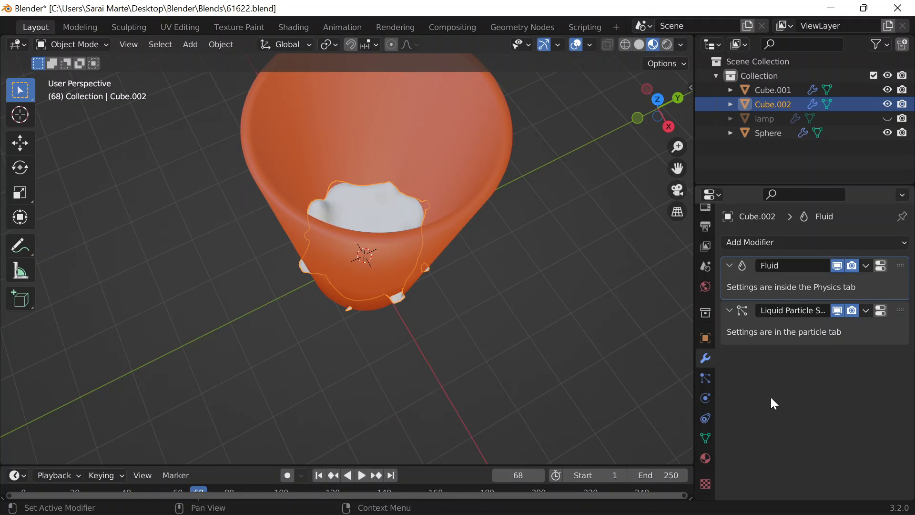
scroll(557, 345, down, 4)
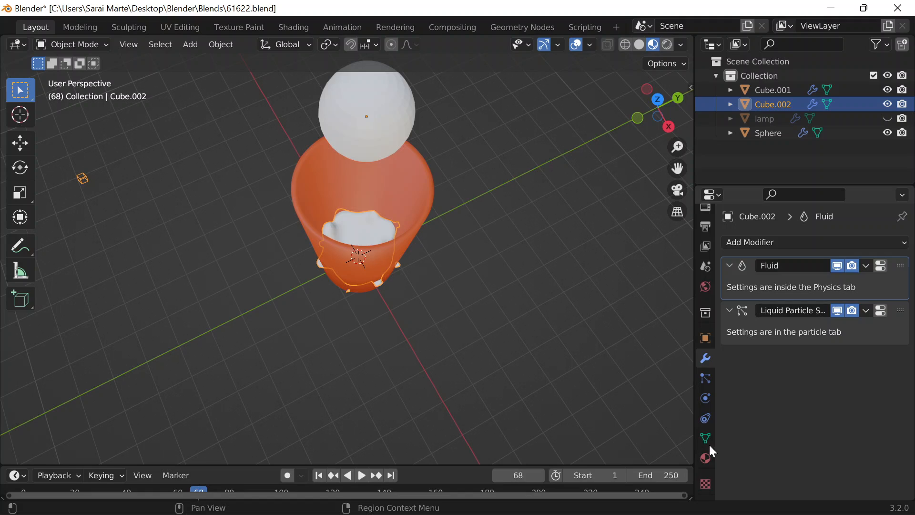
click(705, 398)
click(705, 416)
click(703, 400)
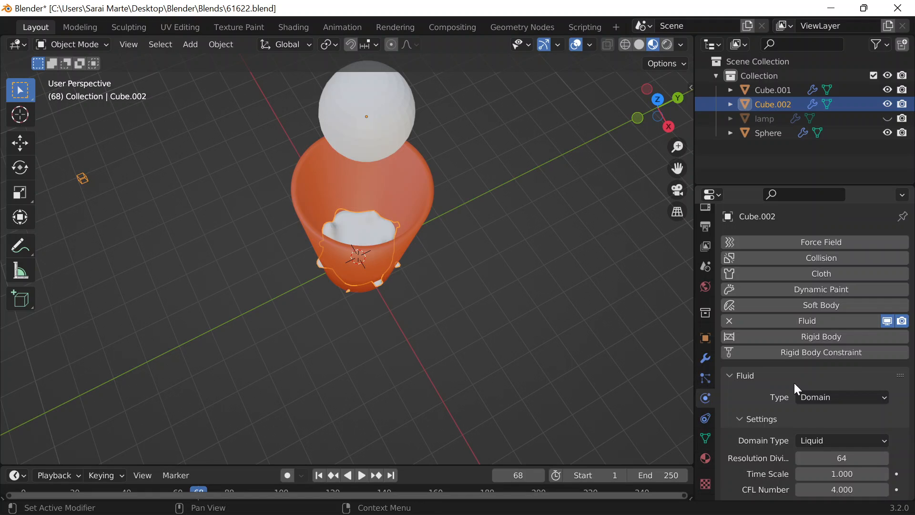
scroll(795, 386, down, 13)
scroll(795, 389, up, 5)
click(380, 145)
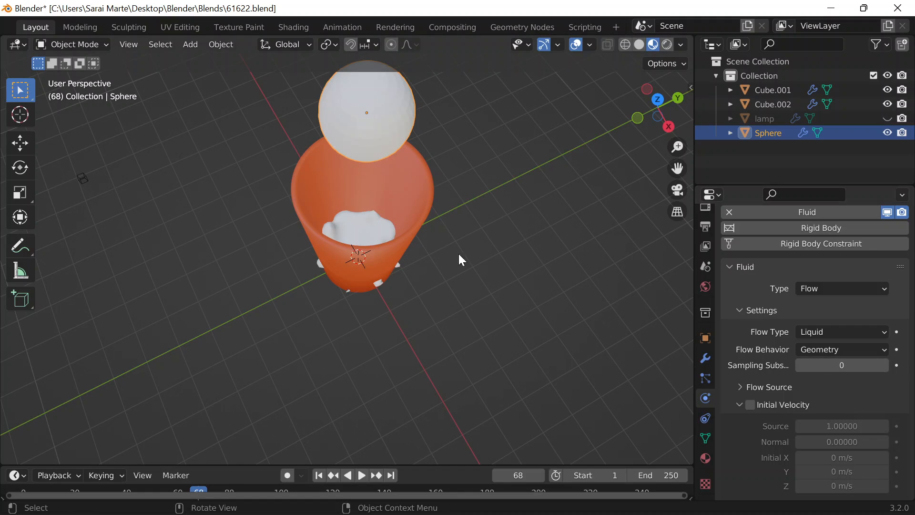
Enable Is Planar in the cup's fluid effector settings.
click(378, 183)
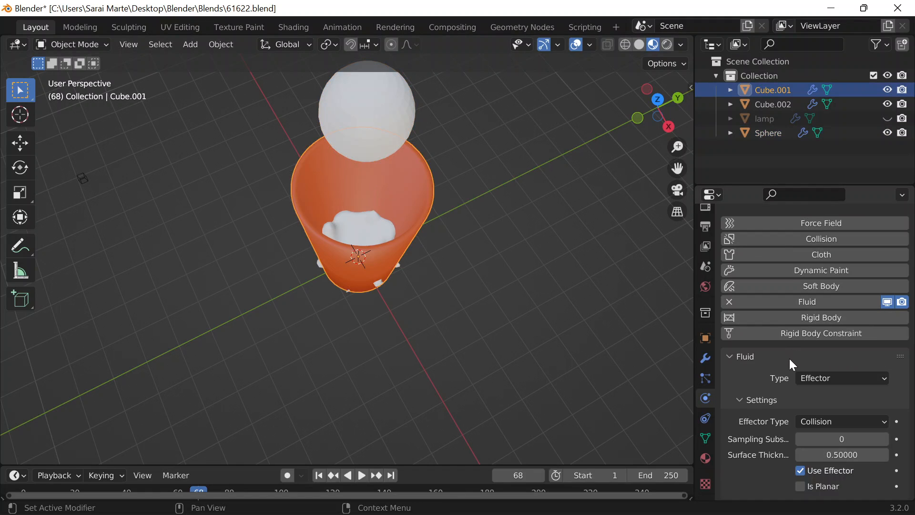
middle_drag(626, 366, 543, 266)
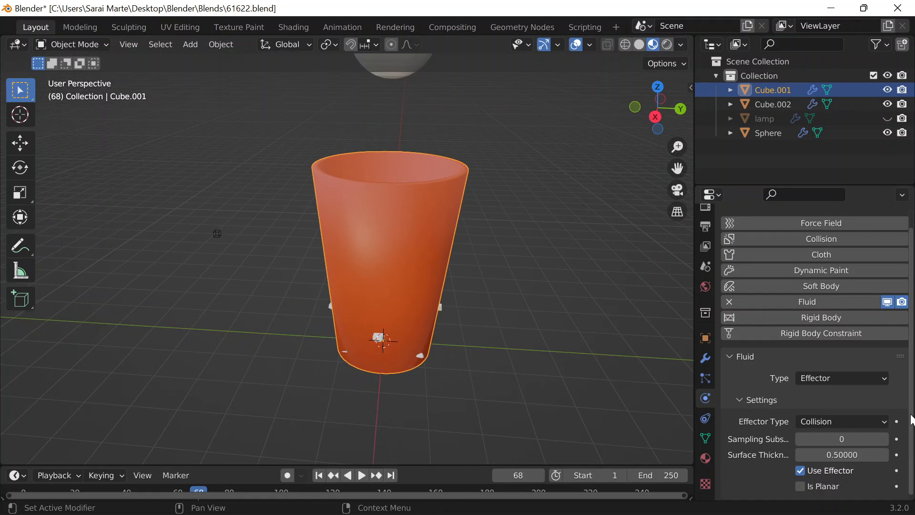
click(803, 487)
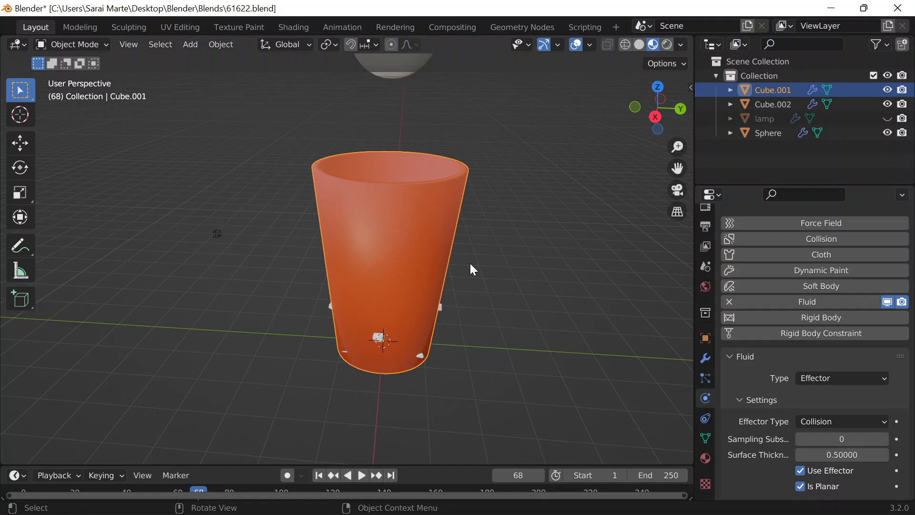
Return to frame 0 and play the simulation to check the liquid against the planar cup effector.
middle_drag(470, 267, 387, 382)
click(520, 475)
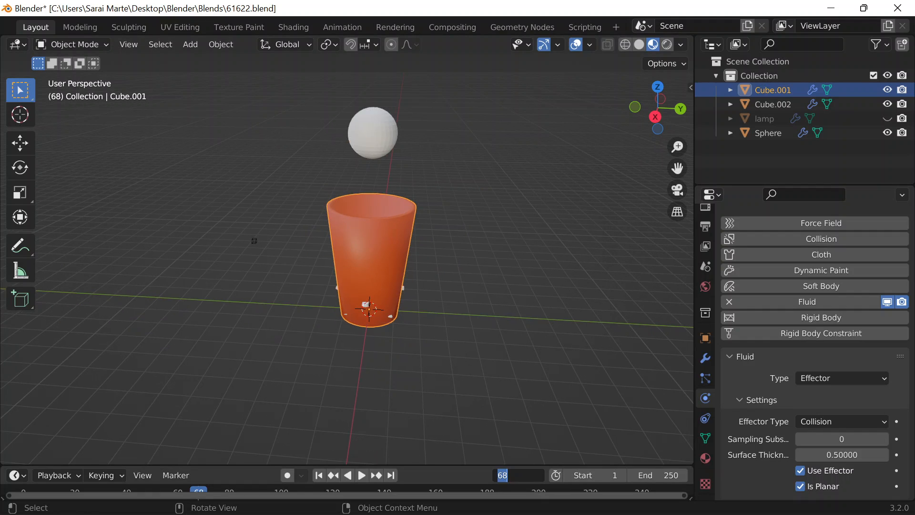
text(0)
key(Return)
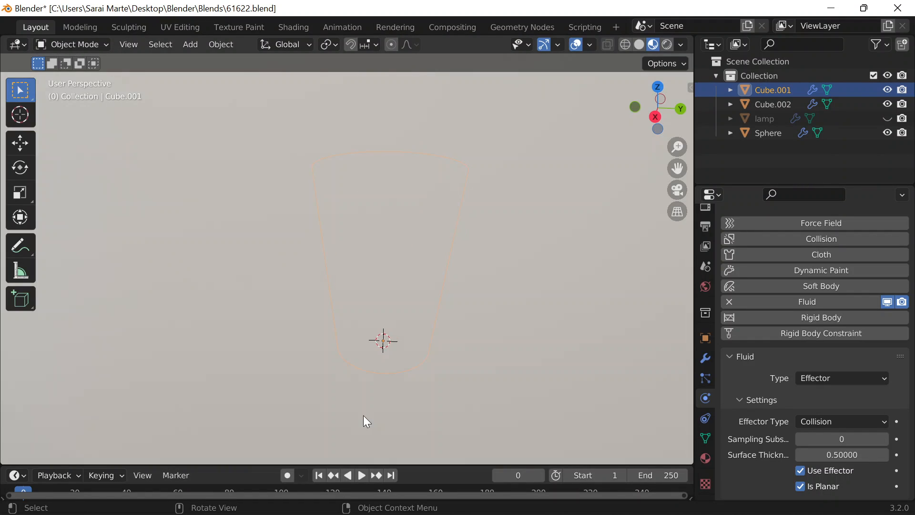
click(361, 475)
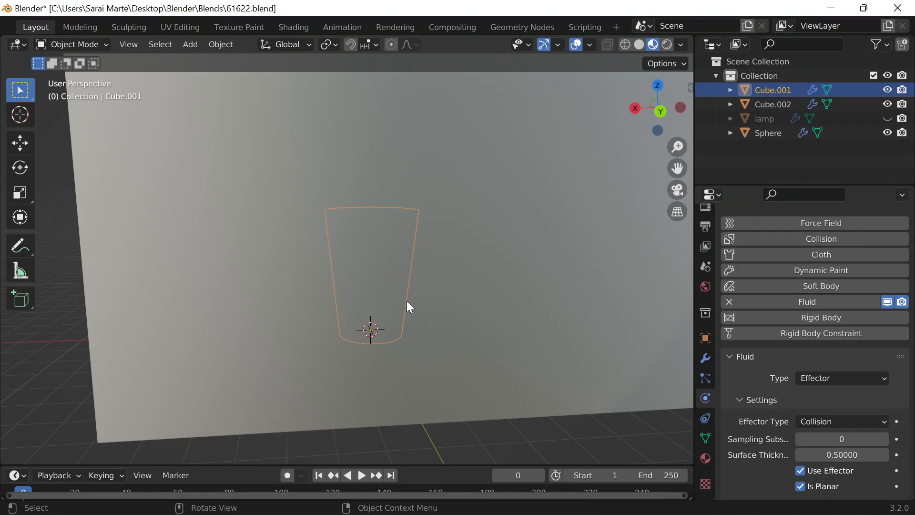
Select the domain cube, cup and sphere and scale them up together.
scroll(407, 301, down, 5)
middle_drag(319, 217, 342, 253)
drag(201, 104, 585, 407)
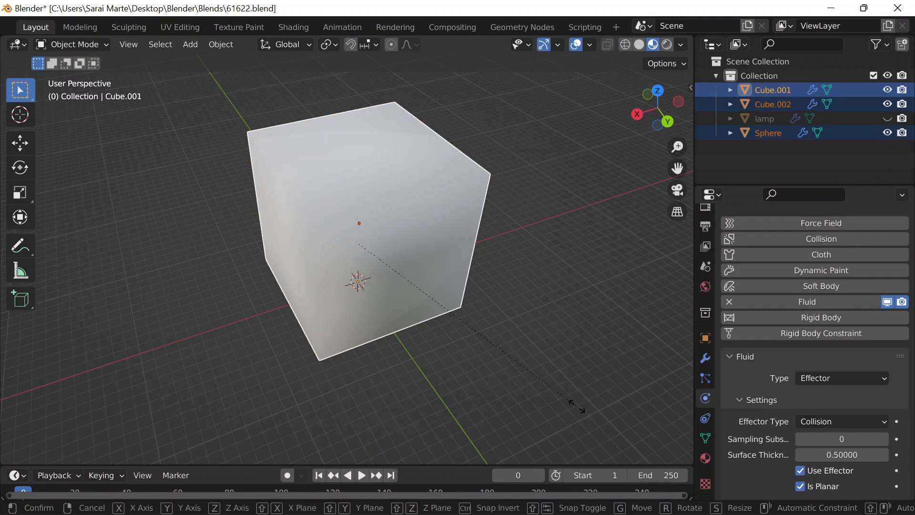
key(s)
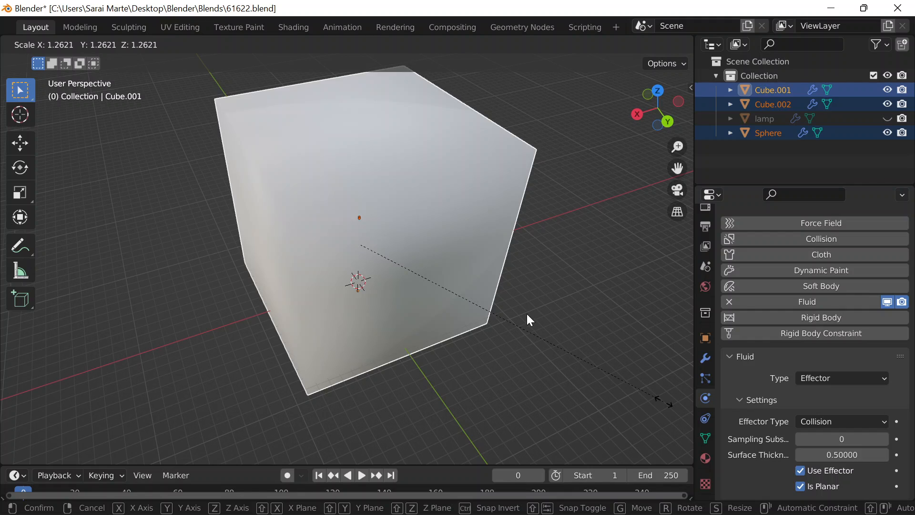
click(524, 311)
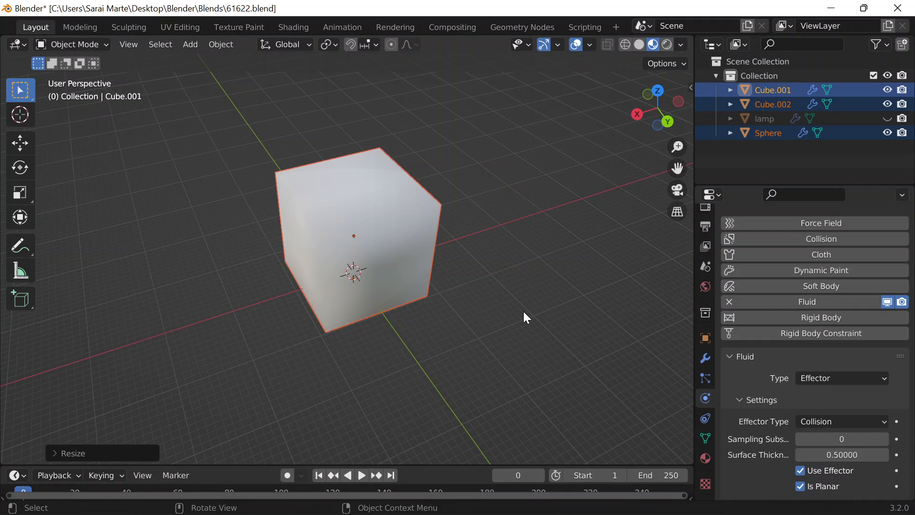
Apply the object transform to the selected domain, cup and sphere, and play the simulation to test it.
middle_drag(523, 311, 458, 321)
scroll(459, 321, up, 2)
scroll(459, 321, down, 4)
key(ctrl+a)
click(394, 301)
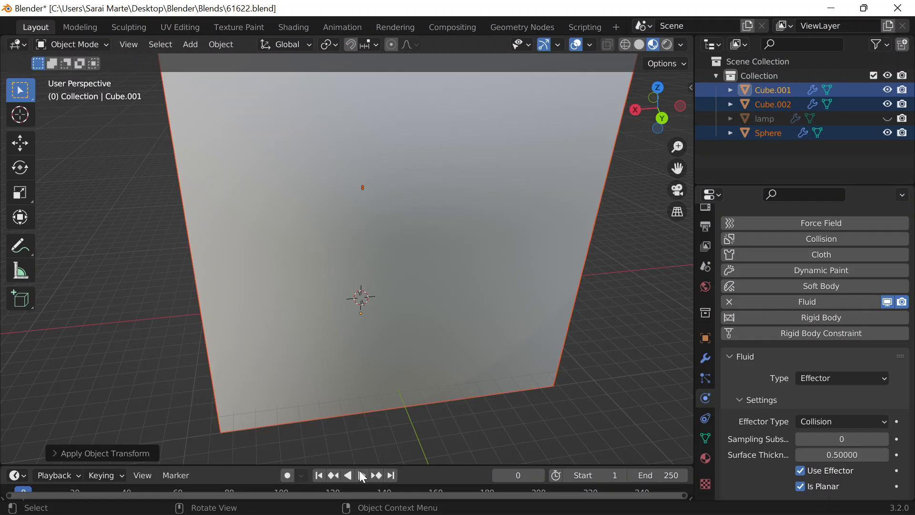
click(362, 476)
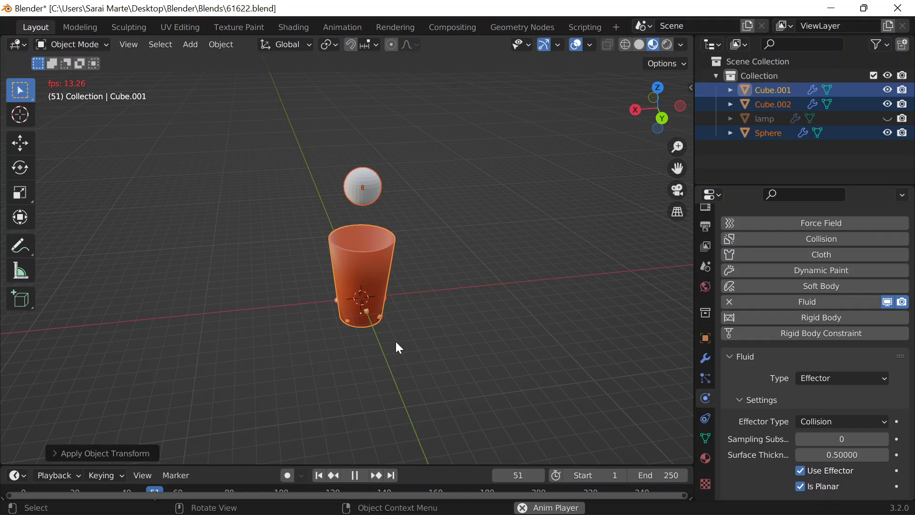
key(Escape)
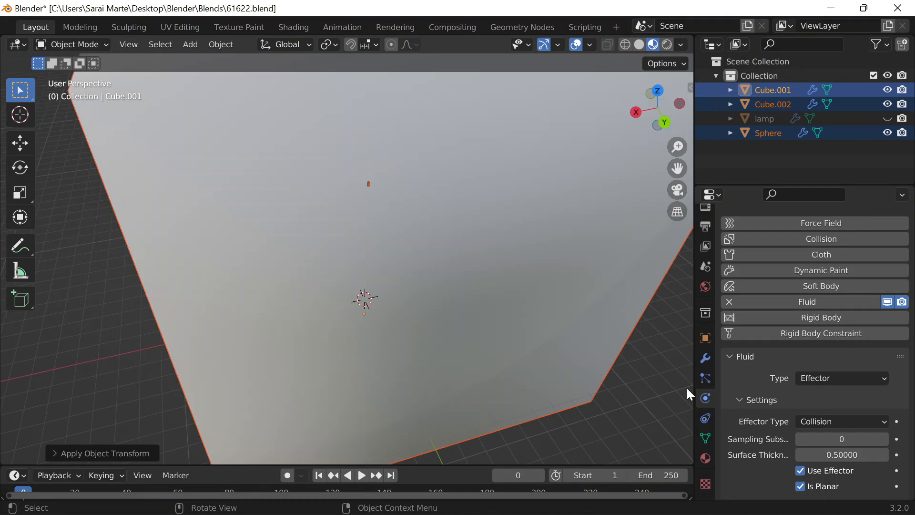
Increase the cup's Solidify thickness to 0.33 m.
click(705, 359)
click(755, 311)
drag(821, 355, 886, 354)
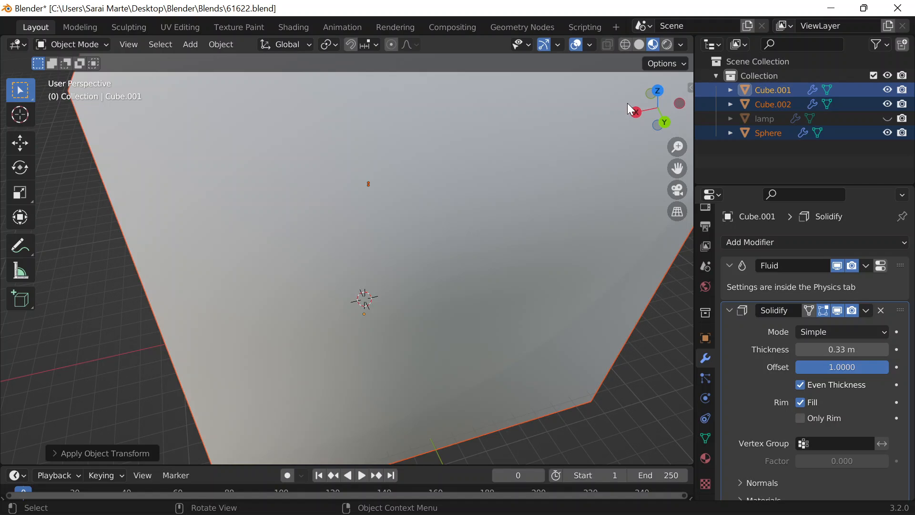
Switch the viewport to wireframe shading and examine the cup's wall thickness inside the domain.
scroll(676, 108, down, 8)
click(624, 45)
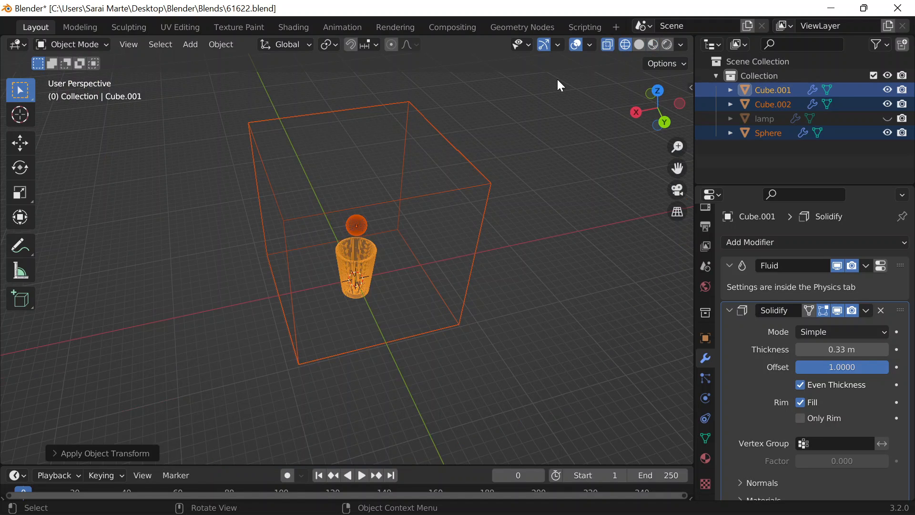
scroll(439, 254, up, 6)
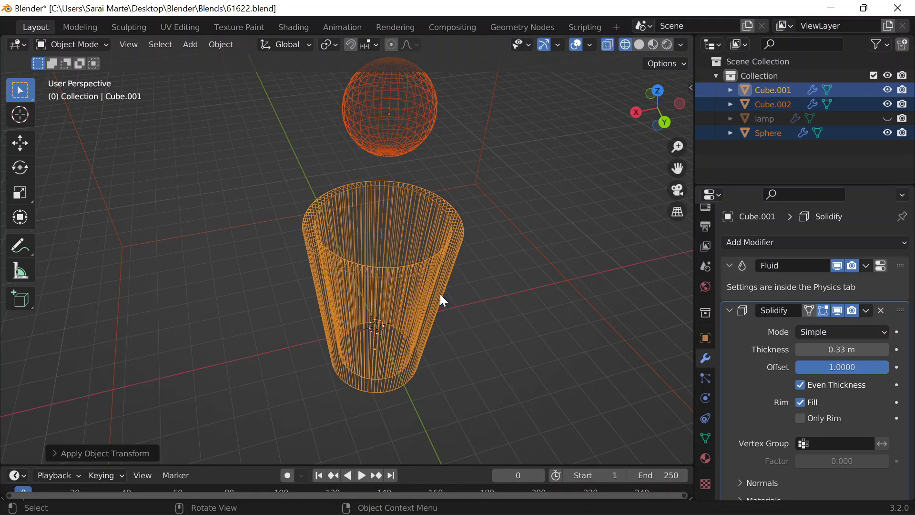
scroll(441, 295, down, 3)
Play the simulation with the thicker cup walls in wireframe and return to frame 0.
click(362, 475)
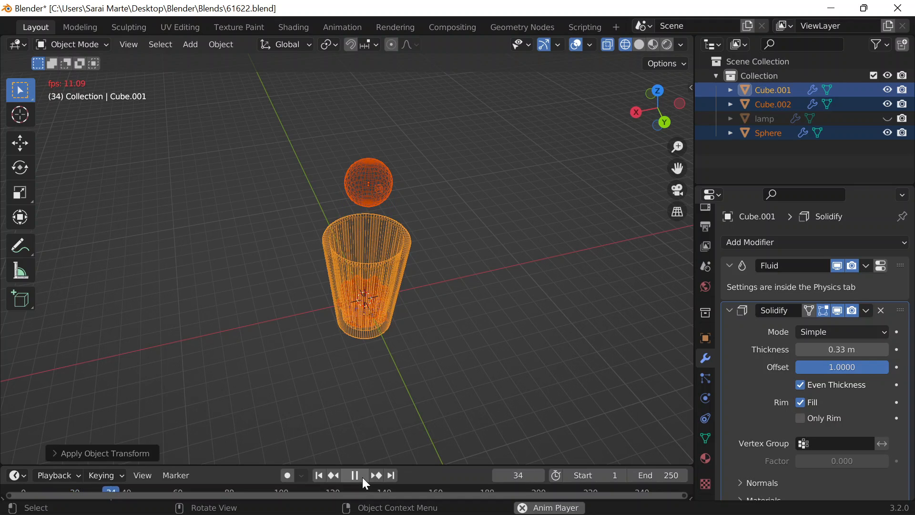
key(Escape)
click(519, 475)
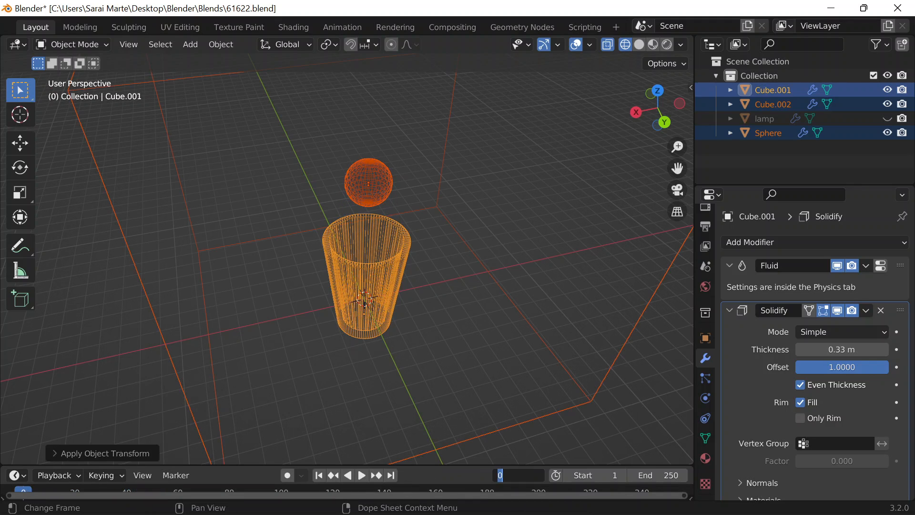
key(Return)
Save the file and set the liquid domain's resolution divisions to 100.
click(702, 458)
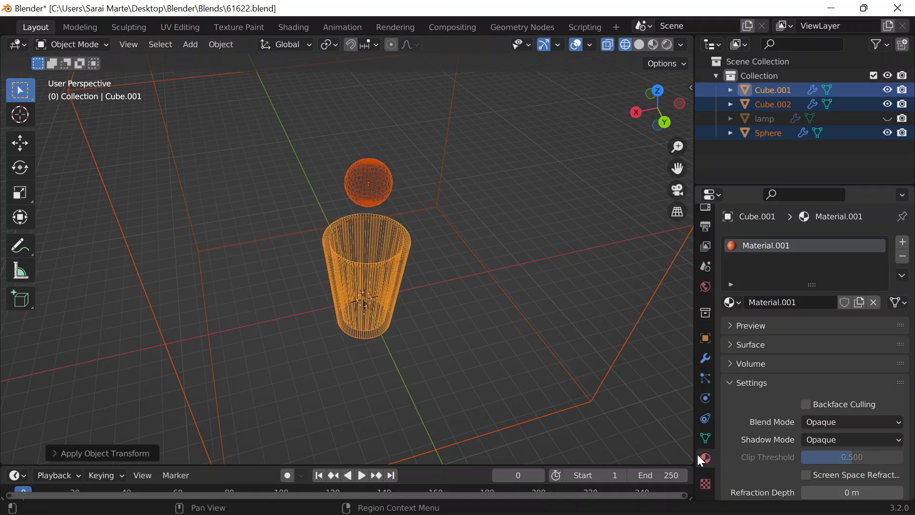
key(ctrl+s)
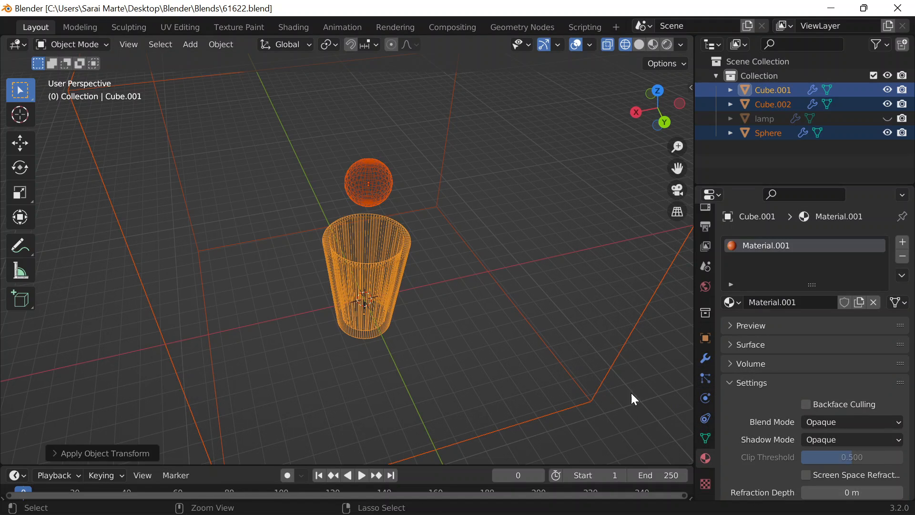
click(706, 398)
scroll(805, 405, down, 2)
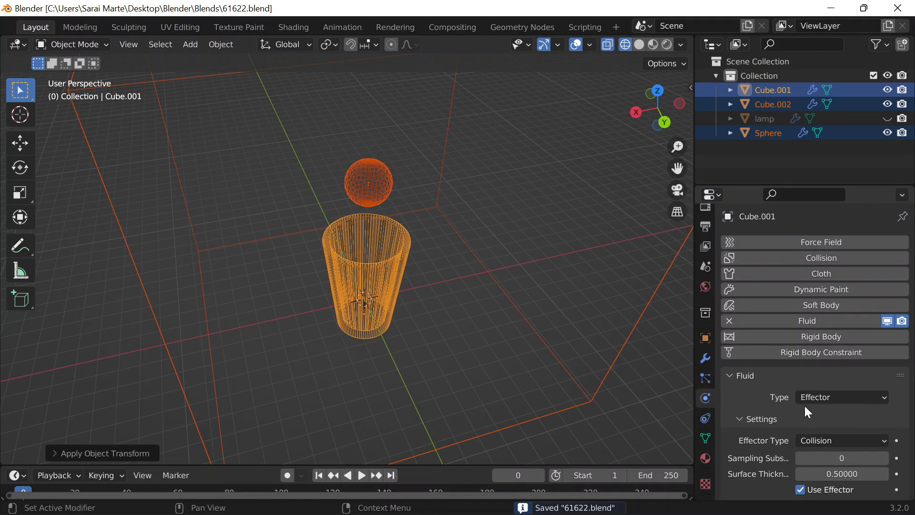
click(215, 218)
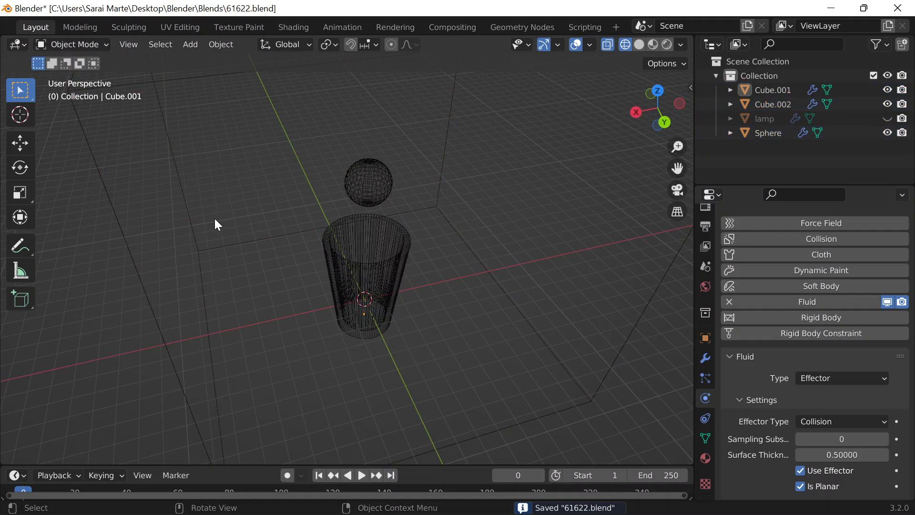
click(198, 221)
scroll(797, 356, down, 8)
scroll(800, 362, up, 4)
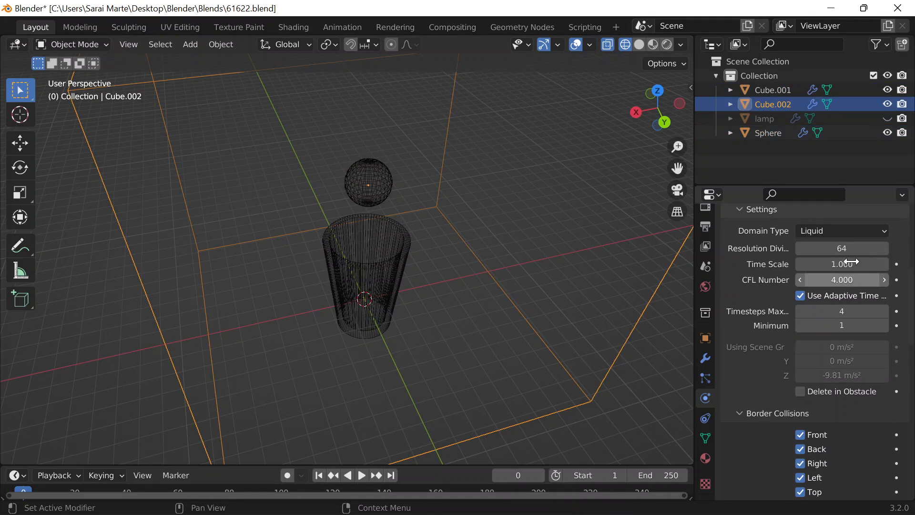
click(839, 248)
text(100)
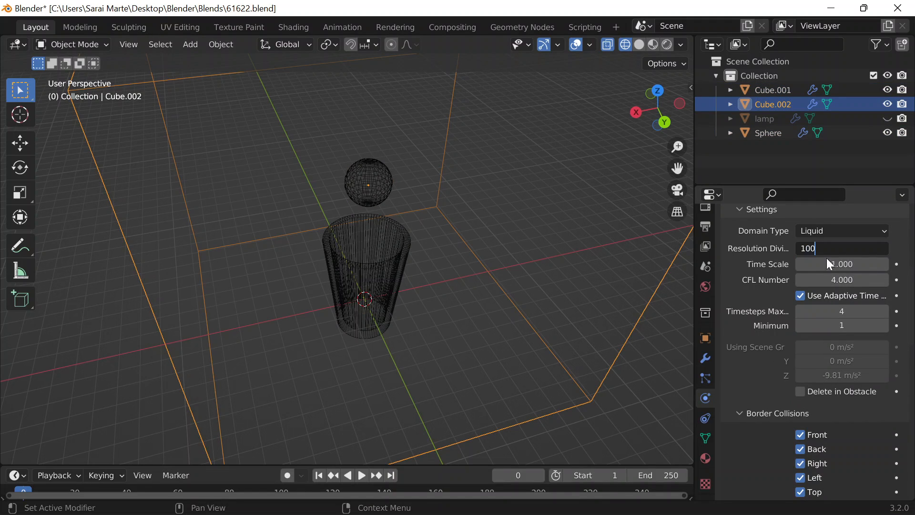
key(Return)
Play the liquid simulation at the higher resolution until the liquid settles in the cup, and stop playback.
scroll(415, 315, down, 1)
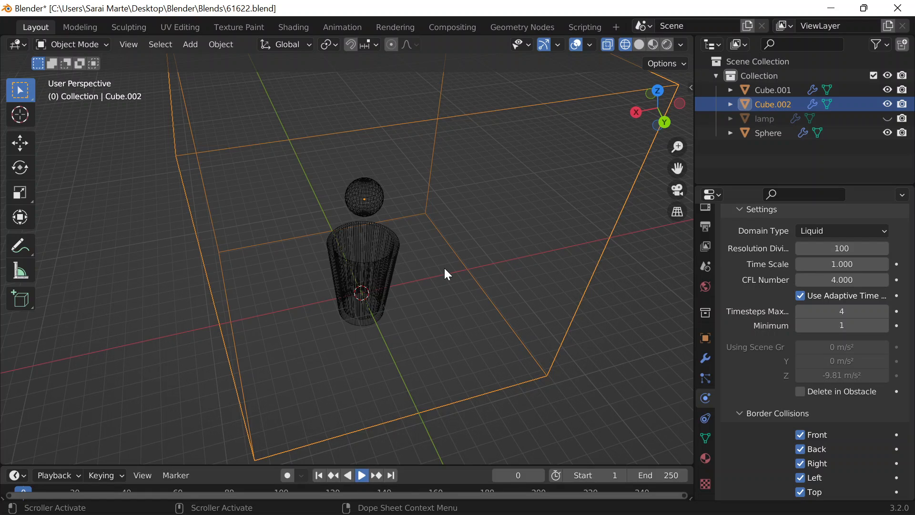
key(space)
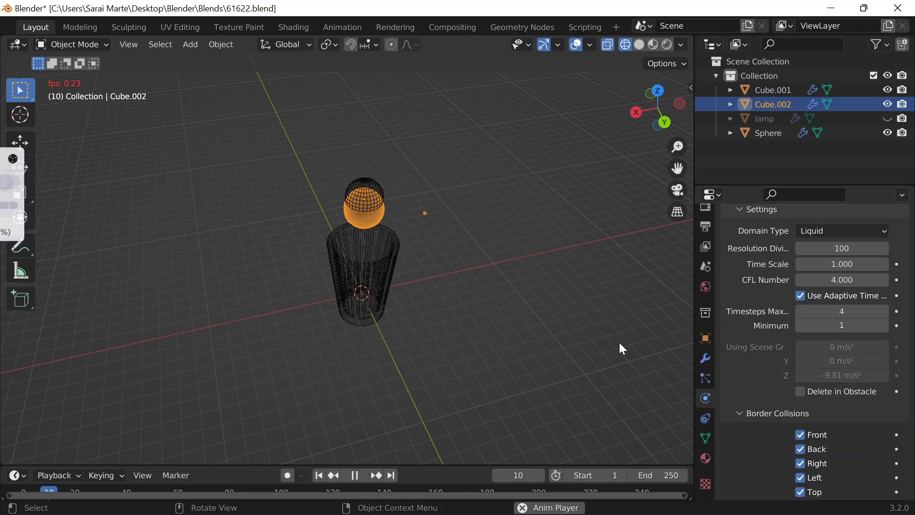
click(21, 150)
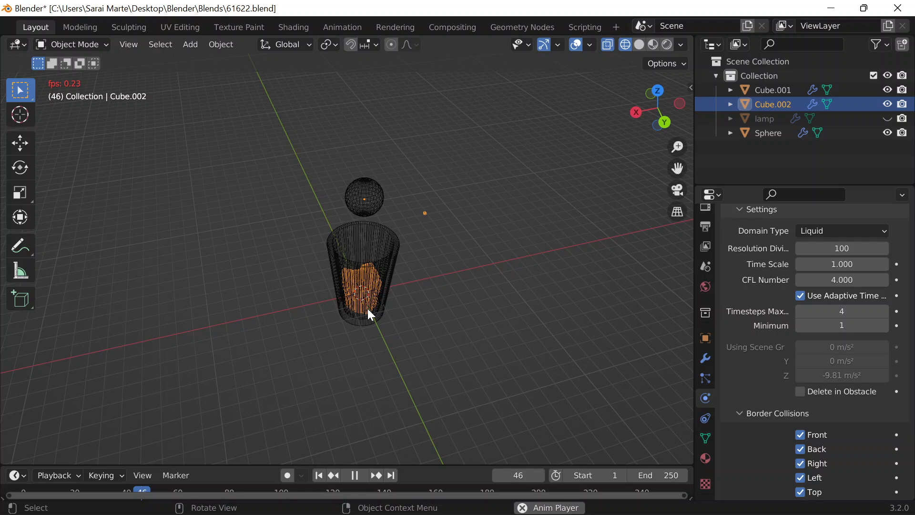
key(Escape)
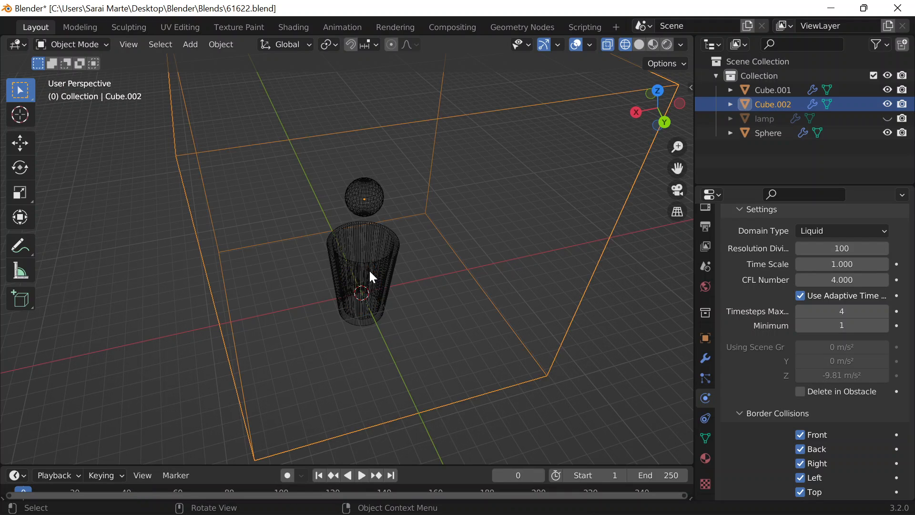
Enlarge the timeline area and scrub to frame 84 to check the liquid inside the cup.
scroll(372, 277, up, 5)
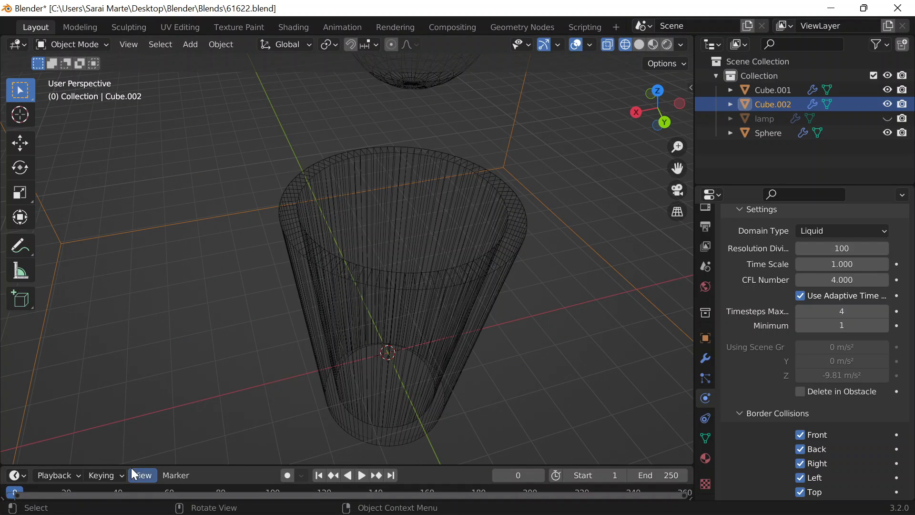
drag(133, 467, 131, 427)
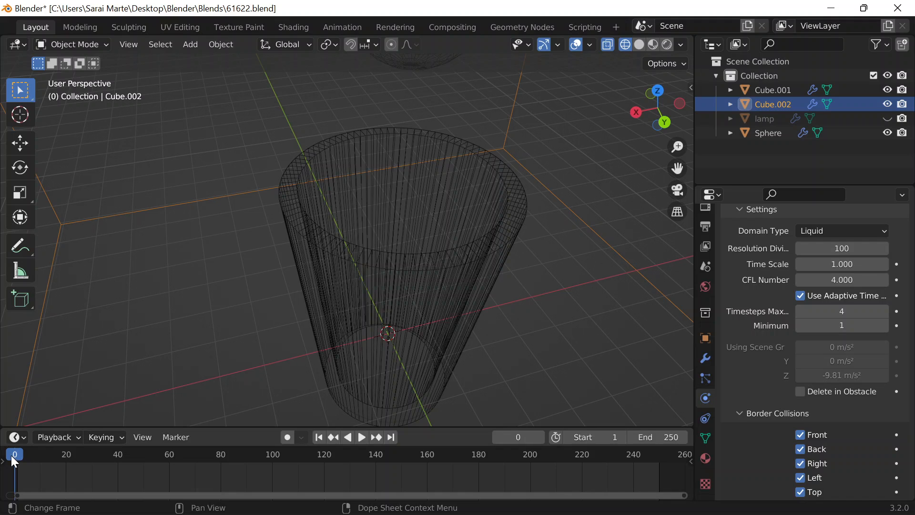
key(space)
drag(99, 453, 231, 456)
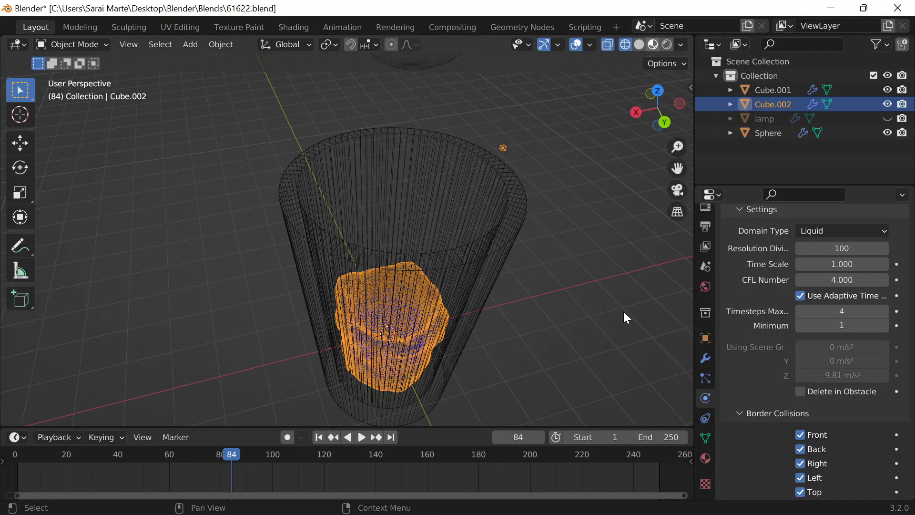
Switch the viewport to material preview shading, examine the liquid in the cup from above, and save the file.
key(shift+z)
mouse_move(459, 259)
middle_down()
mouse_move(495, 283)
mouse_move(527, 207)
mouse_move(436, 213)
mouse_move(460, 269)
middle_up()
click(532, 230)
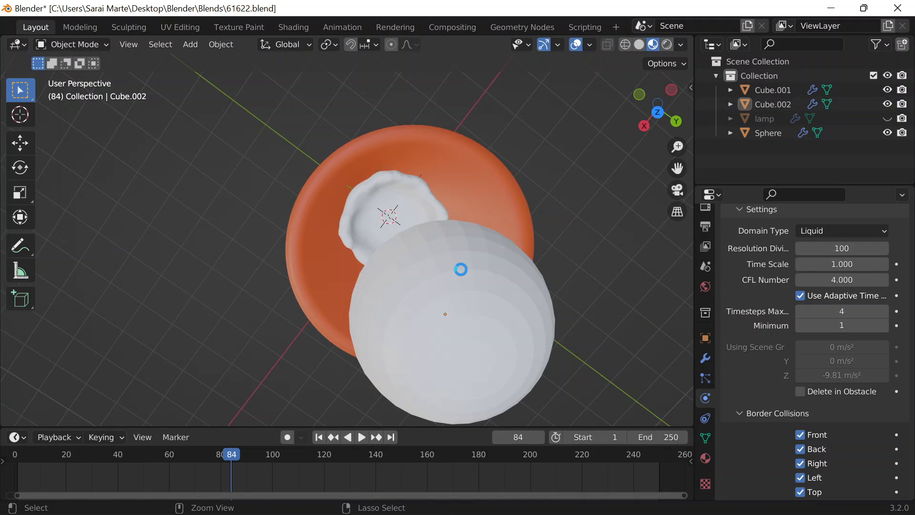
key(ctrl+s)
Hide the sphere in the viewport and exclude both the sphere and the lamp from renders.
scroll(466, 333, down, 7)
click(374, 122)
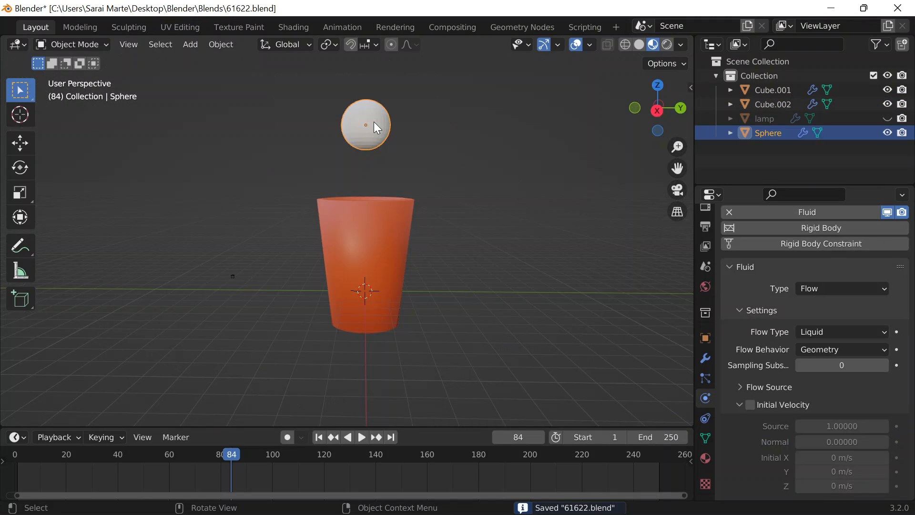
scroll(373, 121, up, 1)
click(887, 133)
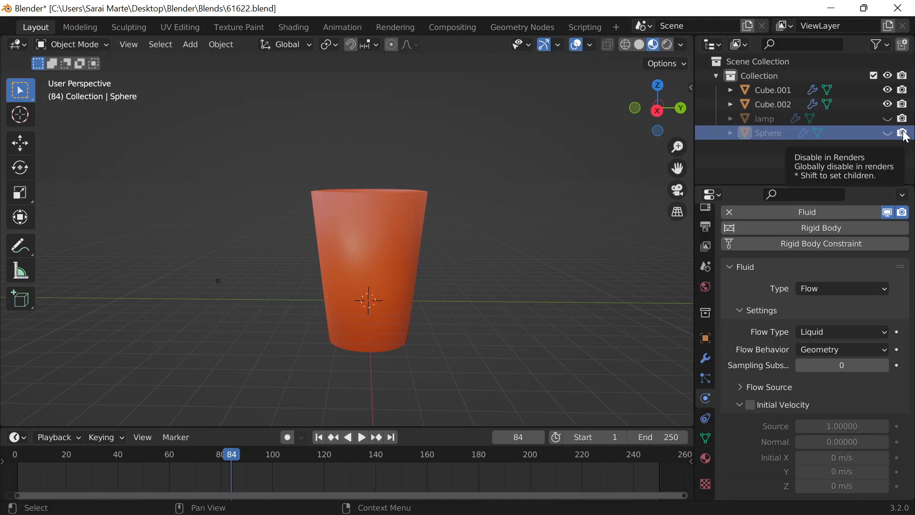
click(902, 133)
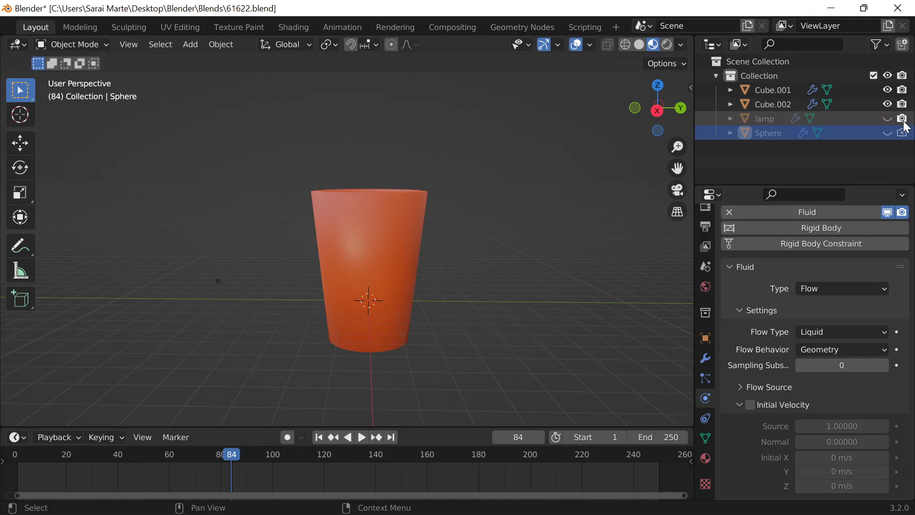
click(902, 119)
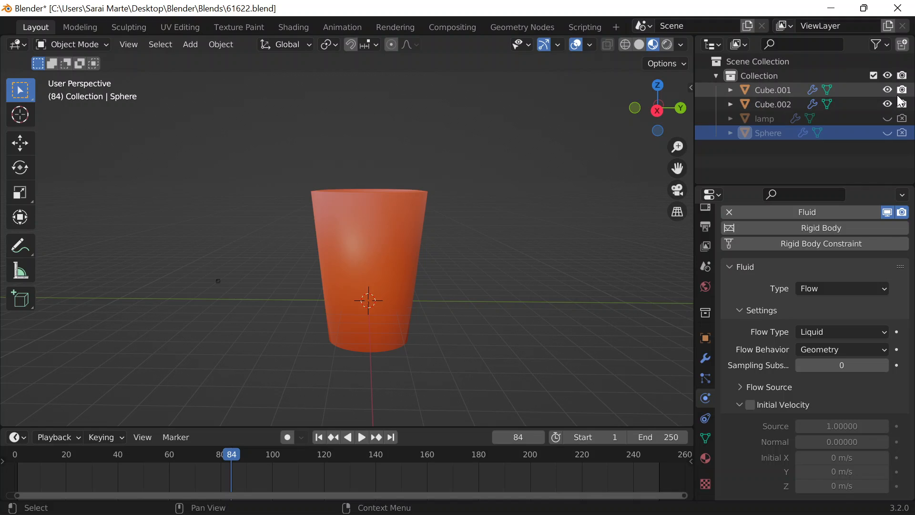
Rename the Cube.001 object to "cup".
click(777, 92)
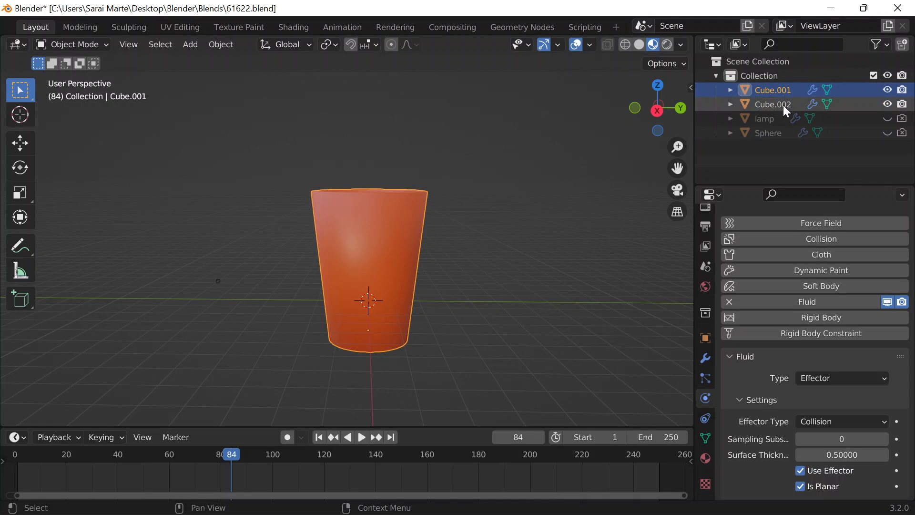
double_click(770, 90)
text(cup)
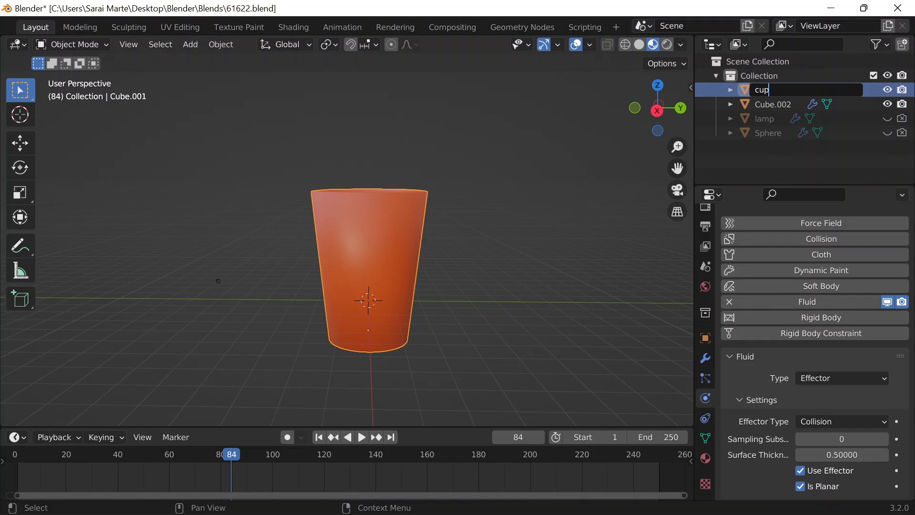
key(Return)
Rename the Cube.002 object to "domain".
click(765, 94)
middle_drag(429, 248, 467, 210)
double_click(771, 90)
text(domain)
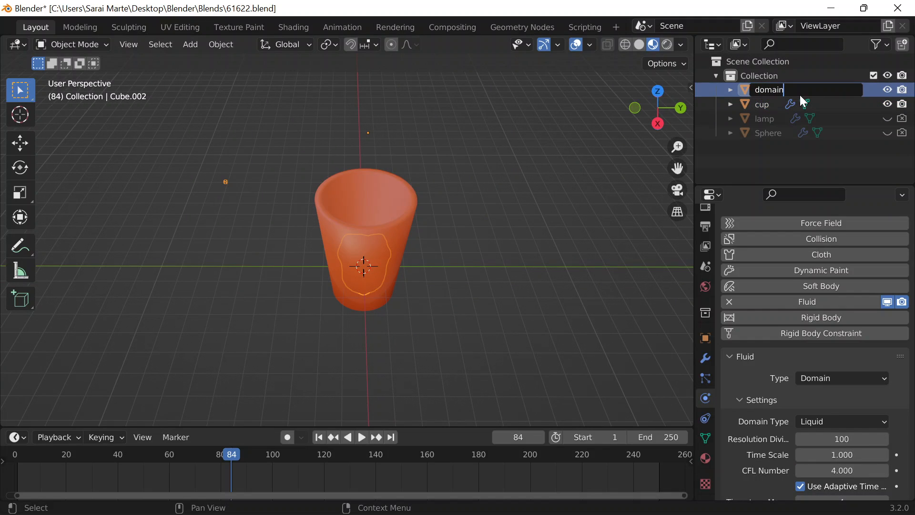
key(Return)
Rename the Sphere object to "flow".
click(772, 120)
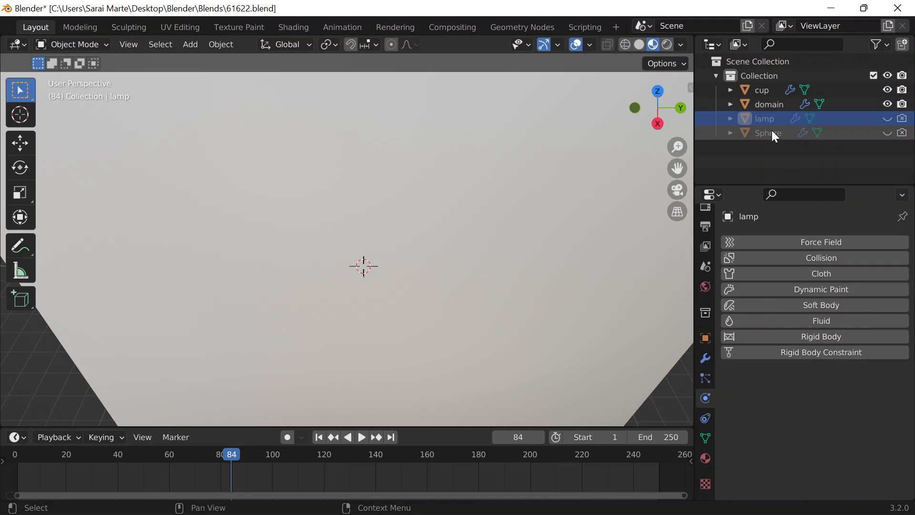
double_click(769, 132)
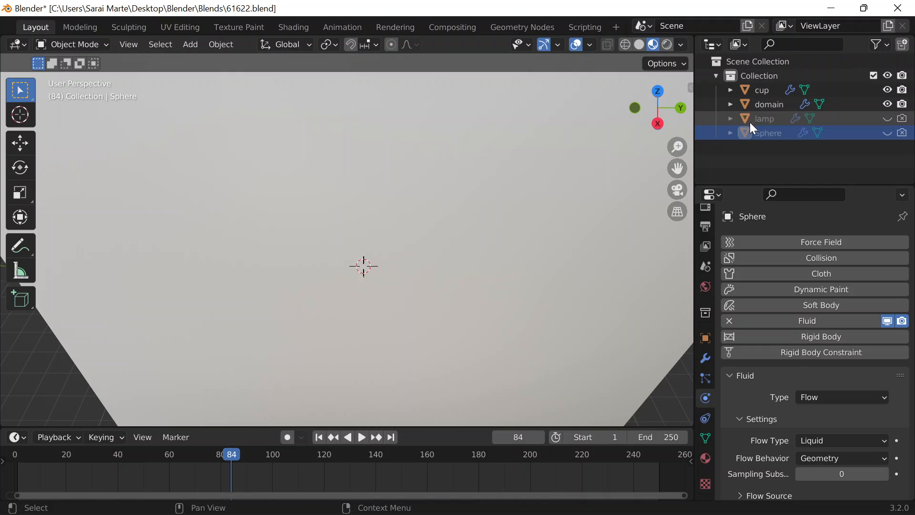
key(ctrl+a)
text(flow)
key(Return)
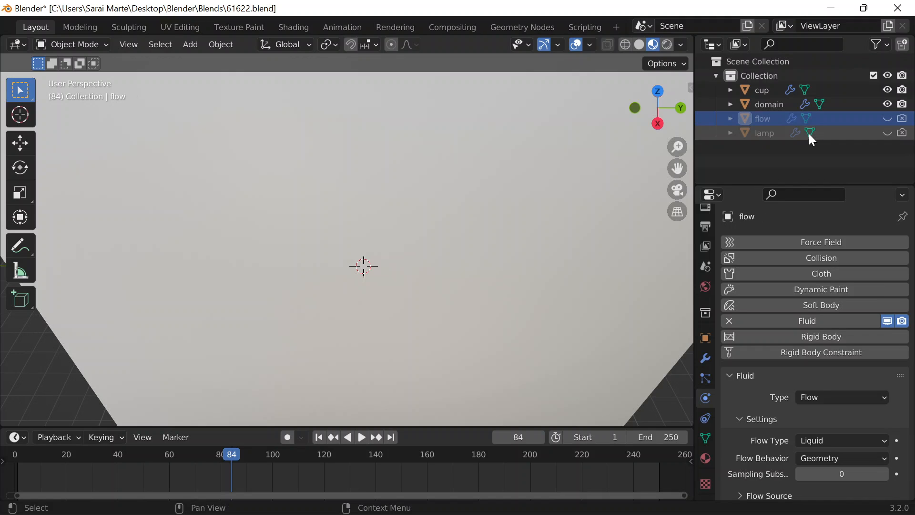
Toggle the domain's viewport visibility off and back on, and scrub the timeline to frame 37.
click(765, 105)
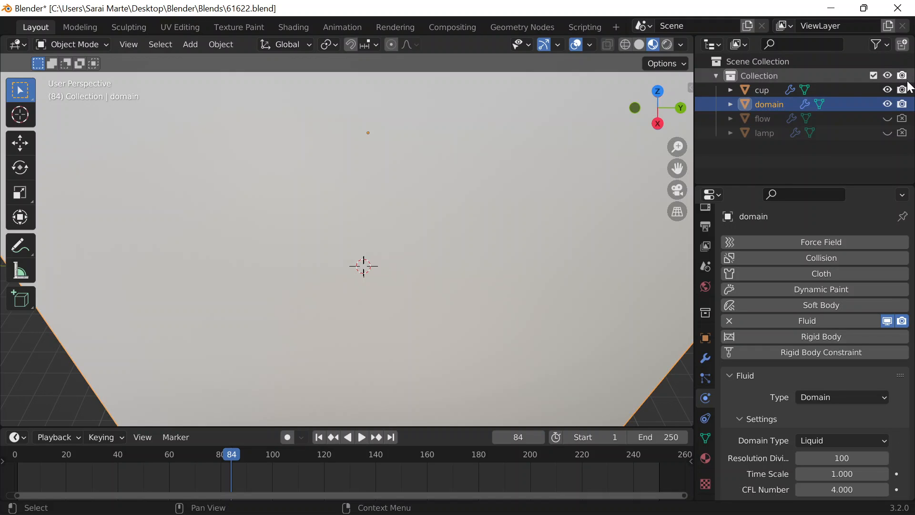
click(888, 103)
middle_drag(448, 291, 494, 263)
click(889, 104)
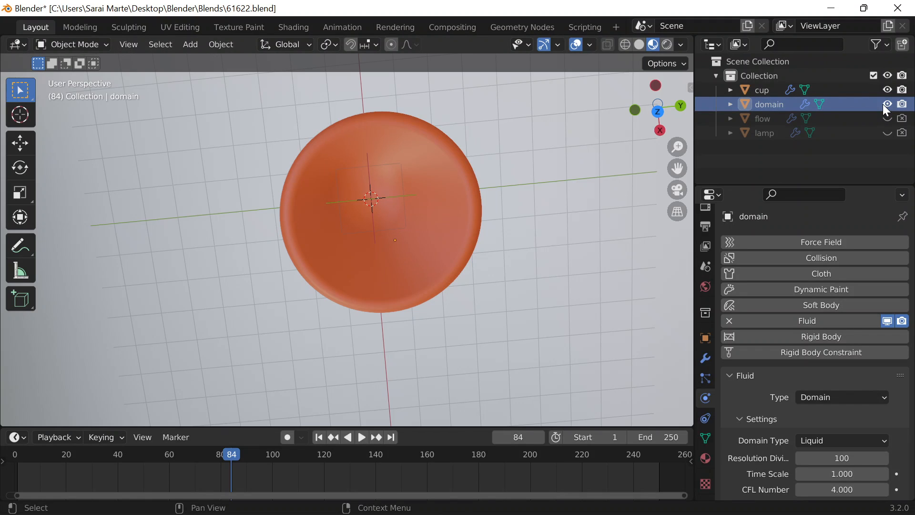
middle_drag(394, 253, 651, 179)
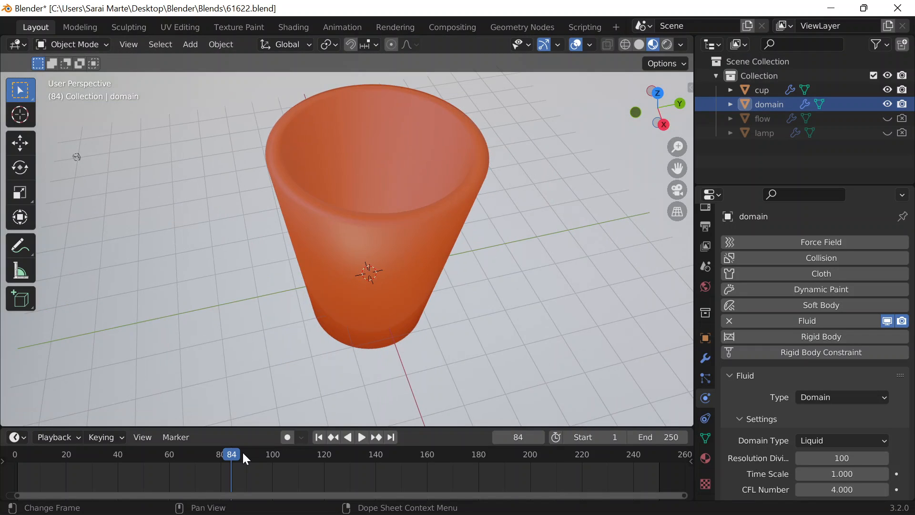
drag(242, 451, 108, 461)
middle_drag(332, 343, 595, 266)
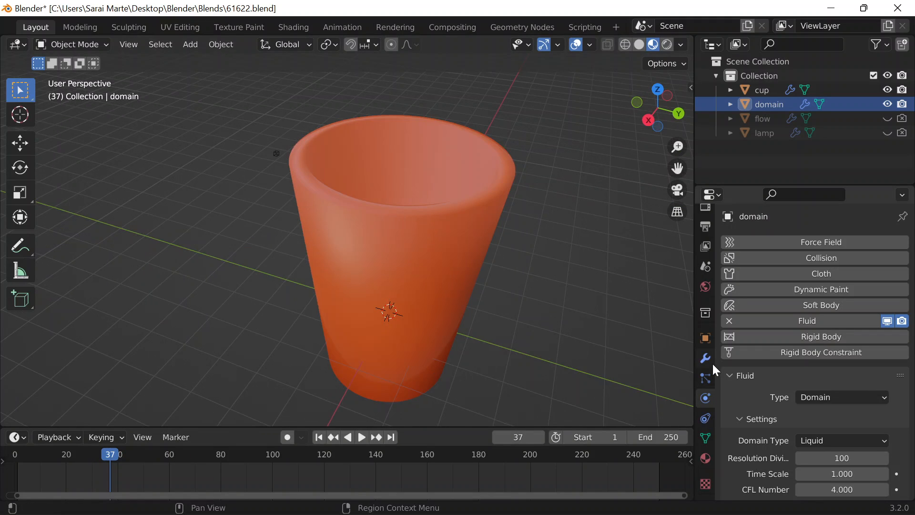
Look over the domain's modifiers and select the cup to show its modifier settings.
click(705, 358)
click(796, 334)
click(725, 309)
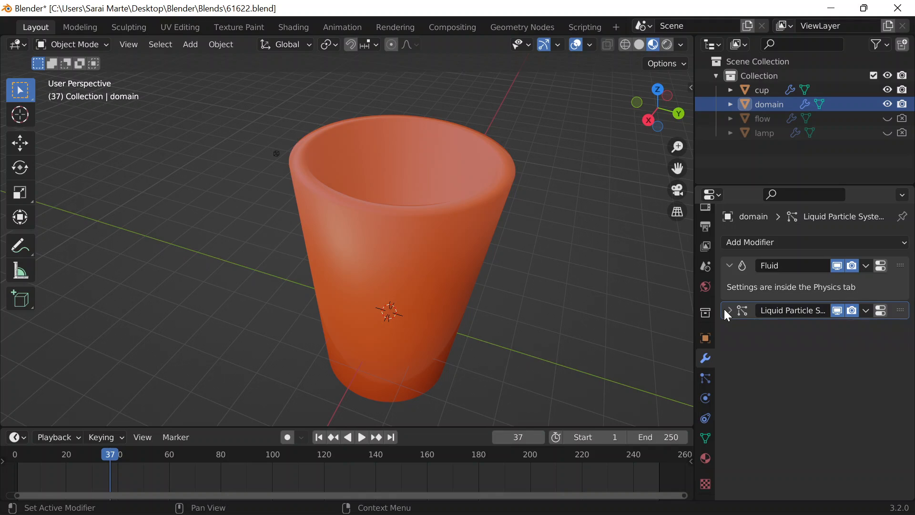
click(725, 307)
click(487, 177)
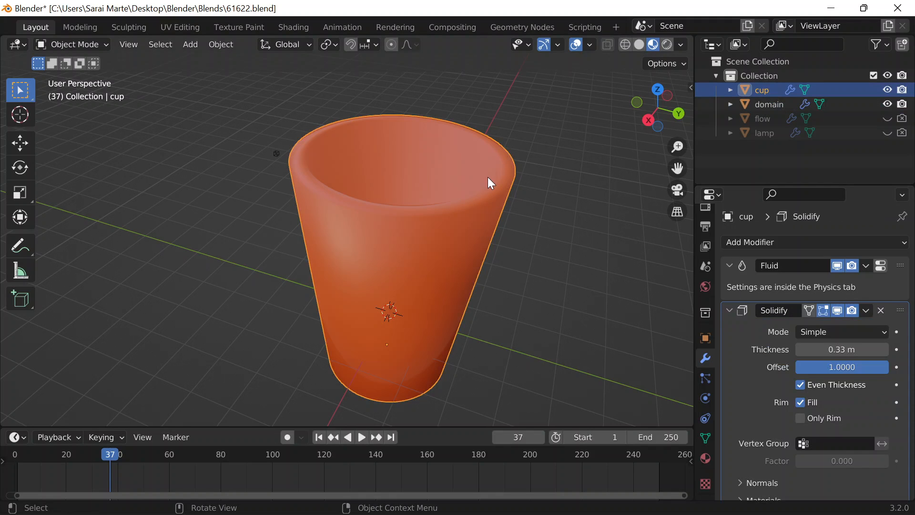
Try removing the cup's Solidify modifier, examine the liquid inside from above, and undo the removal.
click(880, 311)
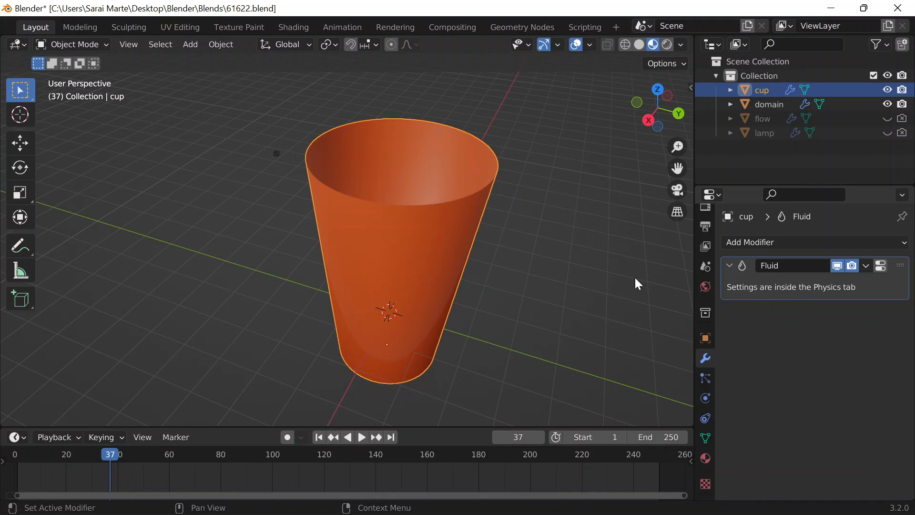
middle_drag(511, 305, 515, 341)
scroll(502, 308, up, 4)
scroll(442, 295, down, 4)
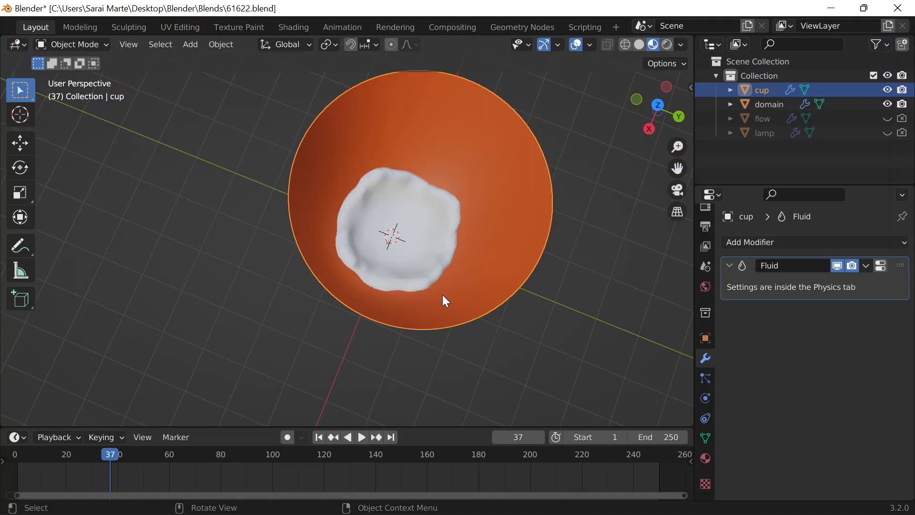
middle_drag(442, 295, 496, 224)
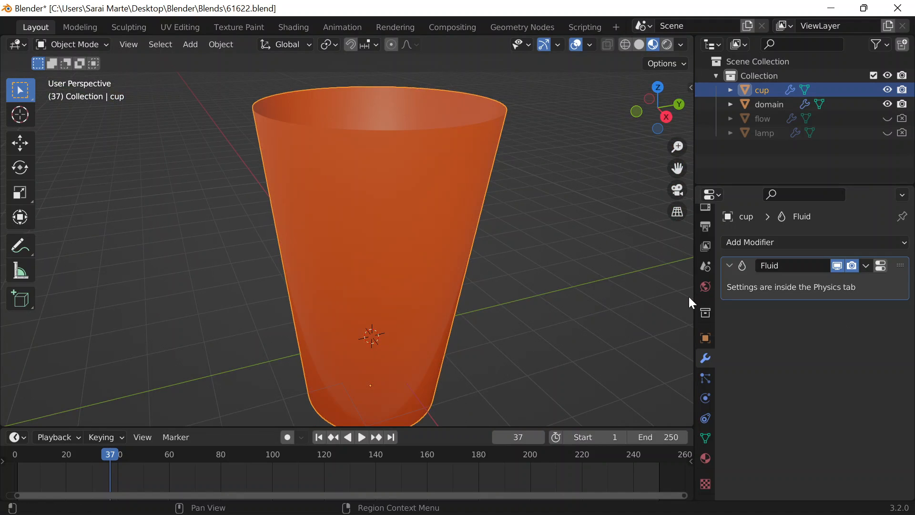
key(ctrl+z)
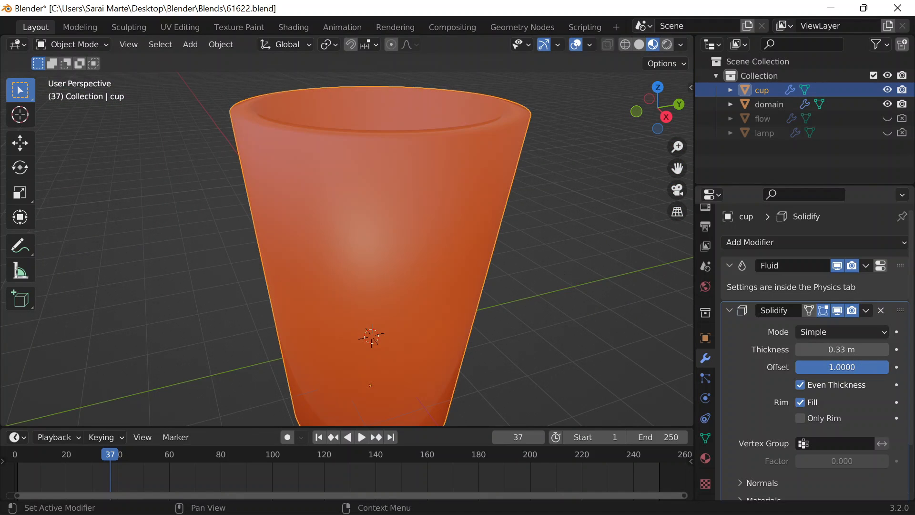
Set the cup's Solidify thickness to 0.12 m.
drag(841, 349, 830, 349)
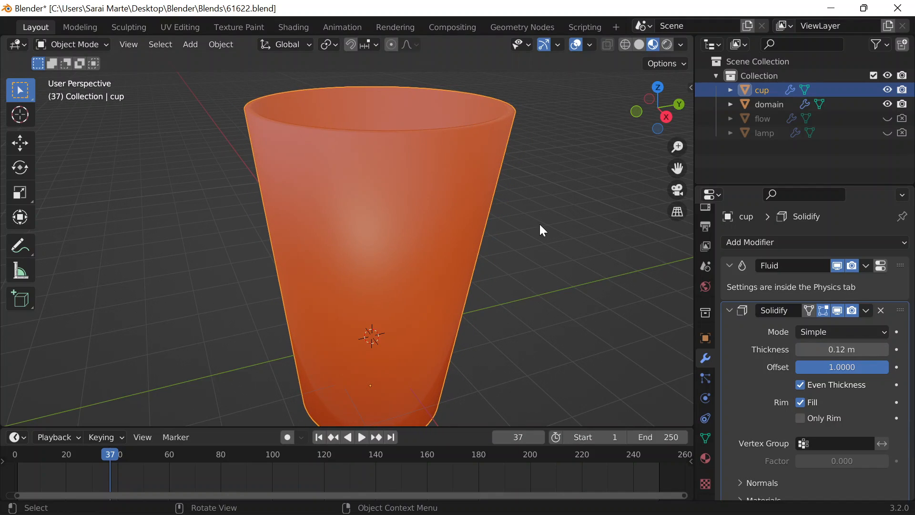
Apply the cup's Solidify modifier.
middle_drag(539, 224, 387, 286)
click(553, 228)
click(866, 310)
key(ctrl+a)
scroll(440, 233, down, 3)
scroll(443, 241, down, 3)
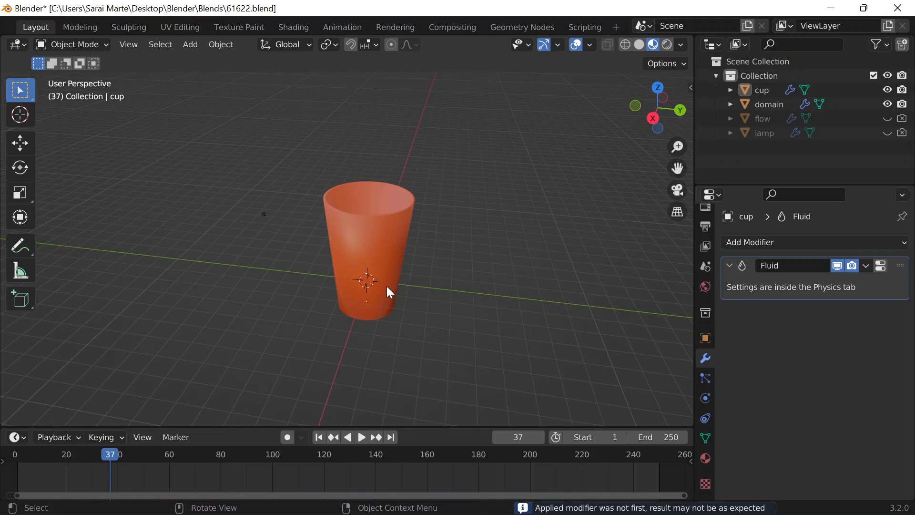
scroll(354, 232, up, 3)
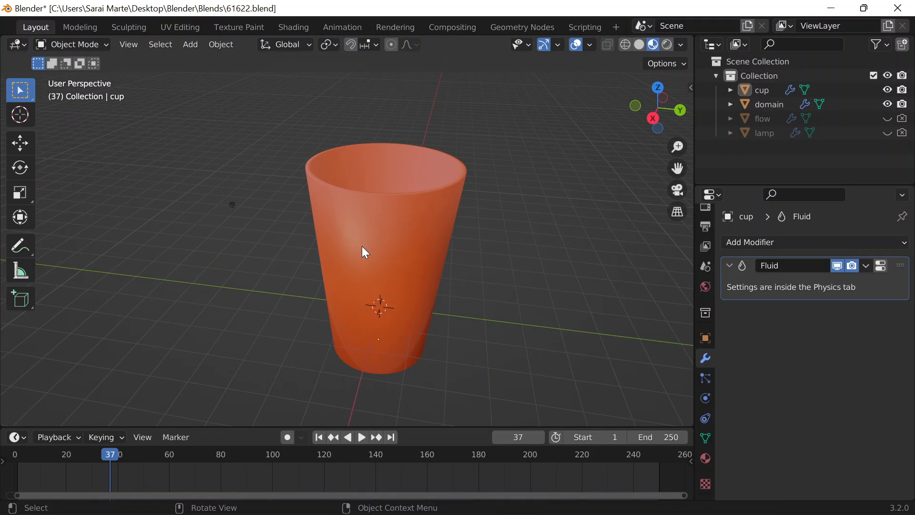
click(431, 231)
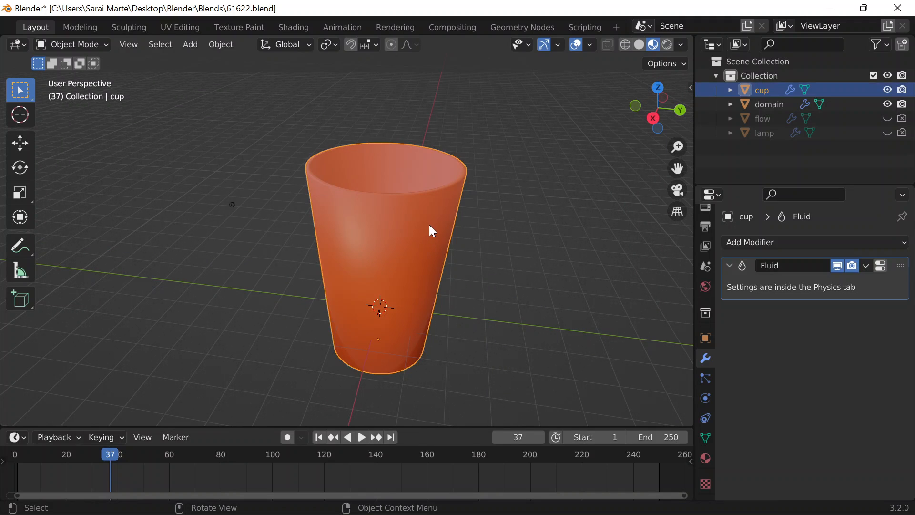
key(s)
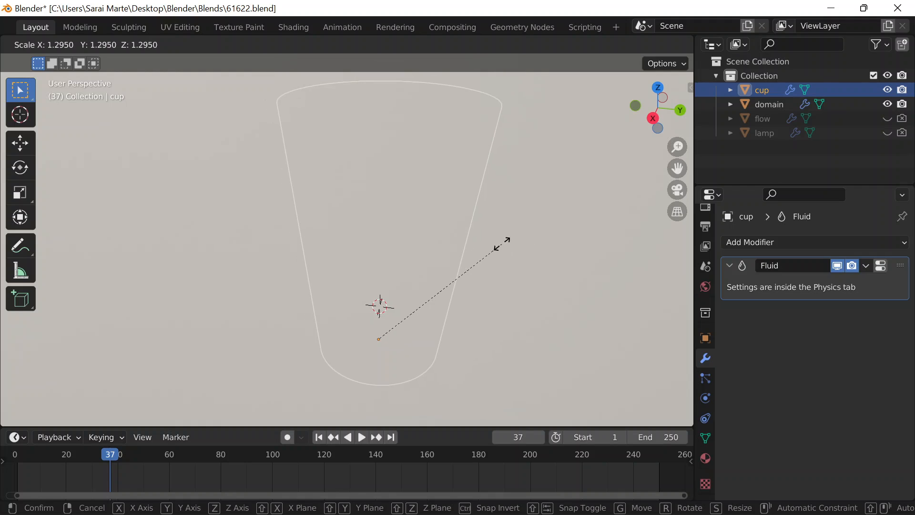
key(Escape)
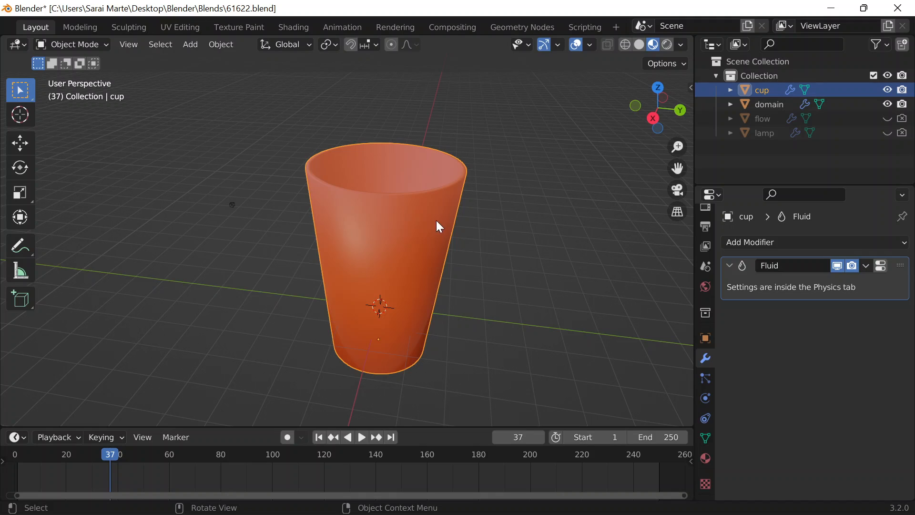
Inspect the liquid inside the cup from above and from the side, selecting the domain to see its outline.
middle_drag(453, 207, 484, 342)
scroll(484, 342, up, 3)
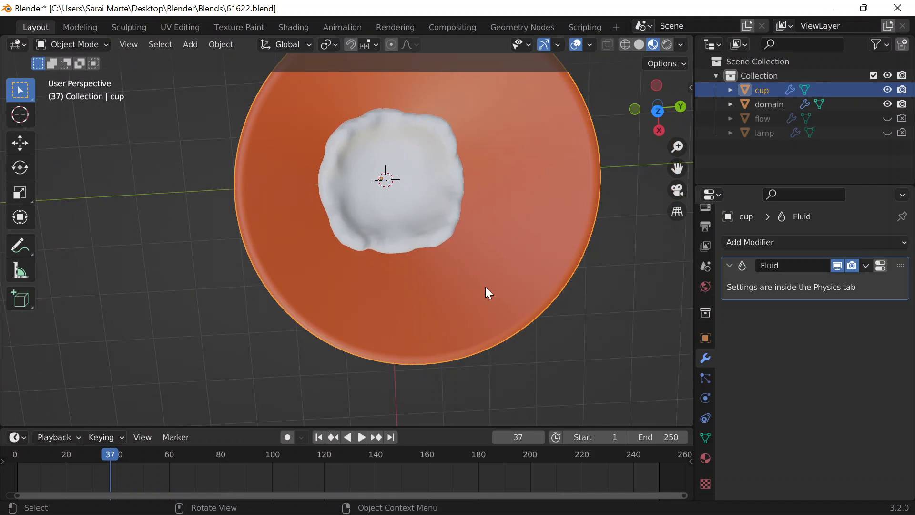
middle_drag(485, 287, 484, 241)
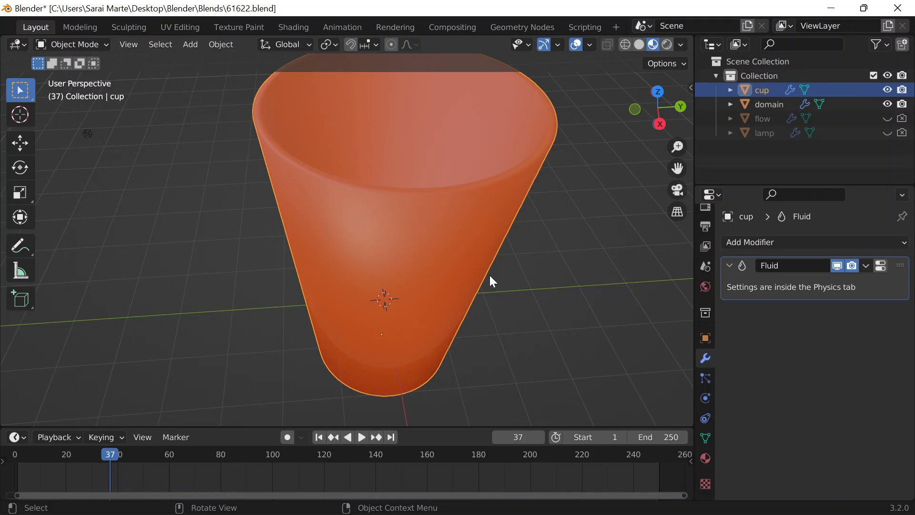
scroll(532, 270, down, 4)
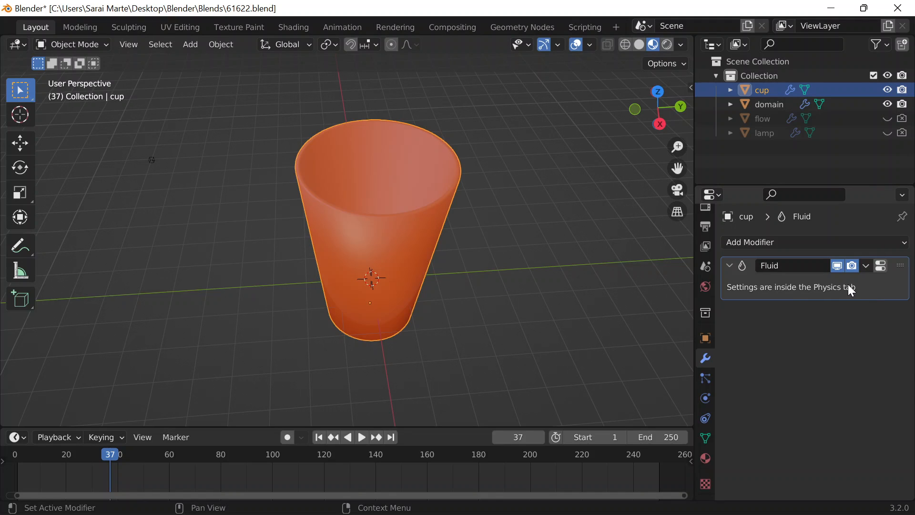
middle_drag(355, 195, 254, 265)
click(394, 213)
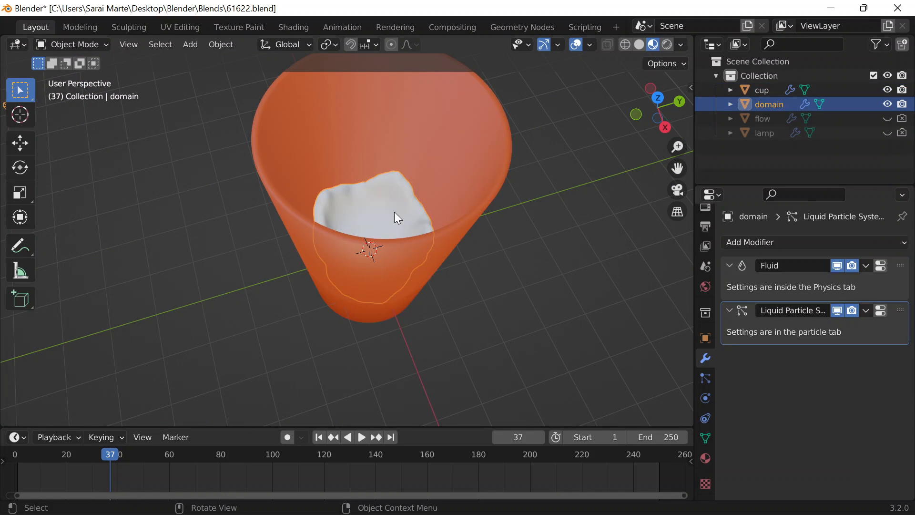
middle_drag(511, 291, 371, 333)
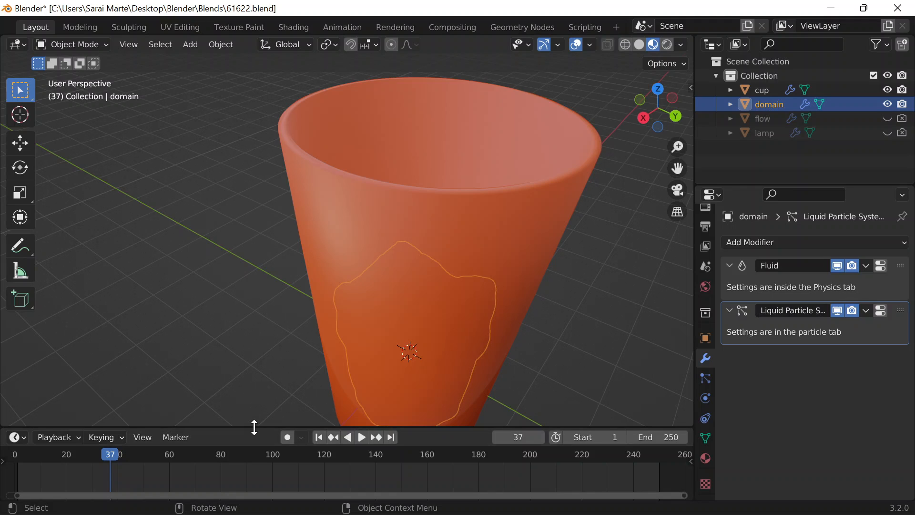
Shrink the timeline area to give the 3D viewport more height, and check the liquid's outline through the cup wall.
drag(255, 426, 260, 473)
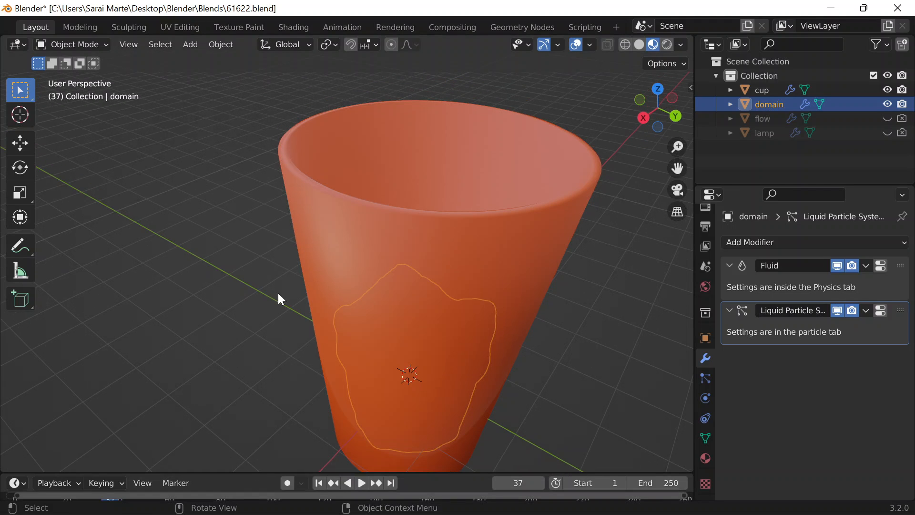
middle_drag(281, 299, 350, 312)
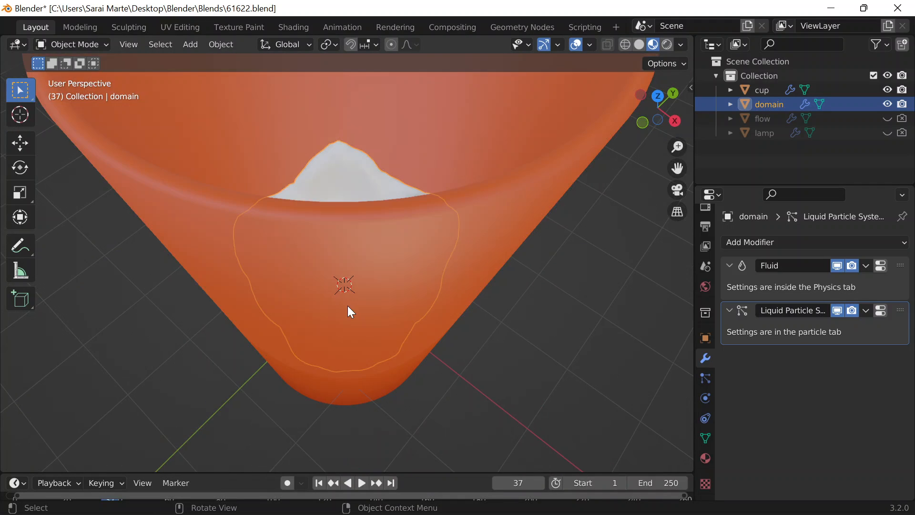
scroll(373, 290, down, 5)
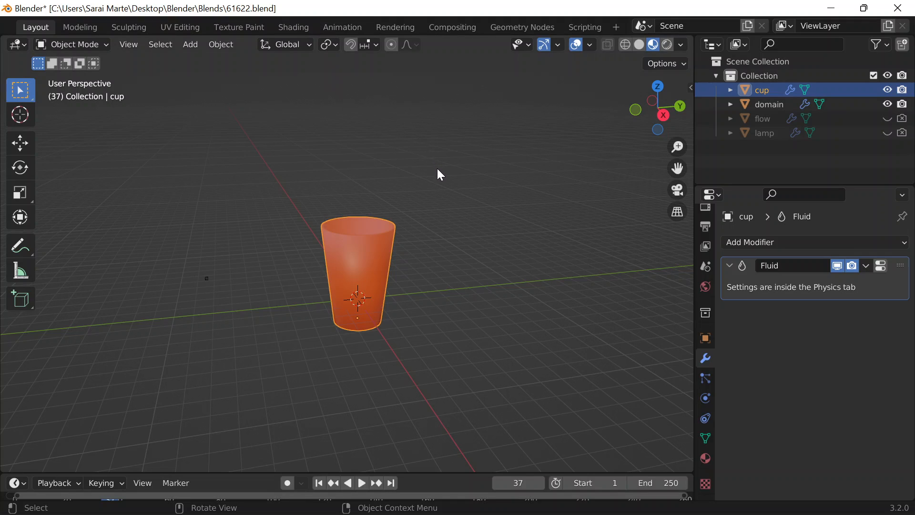
mouse_move(508, 512)
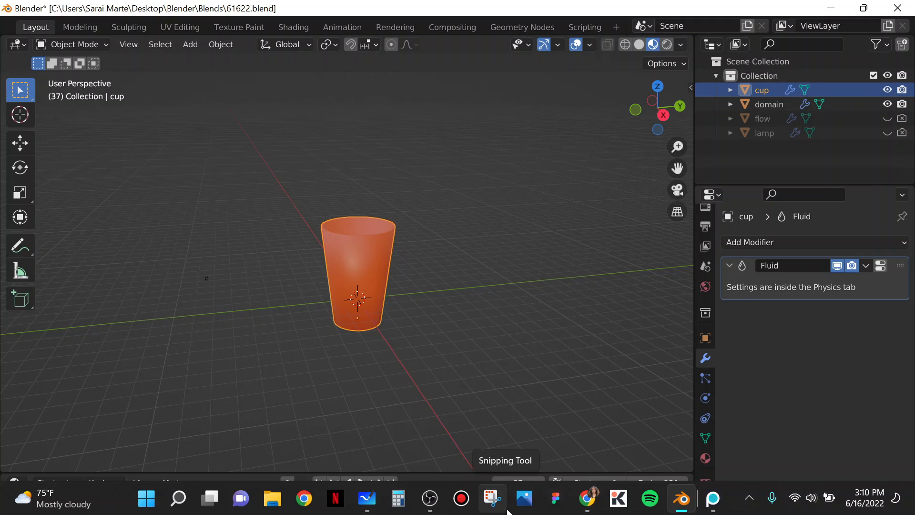
click(430, 498)
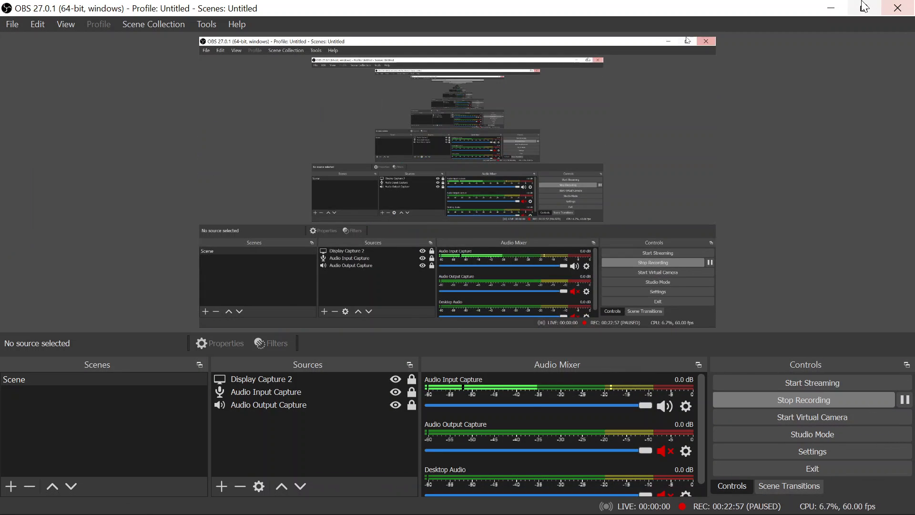
click(835, 10)
Add a plane mesh around the cup, enlarged well beyond it, and enter Edit Mode with edge selection.
scroll(379, 281, up, 1)
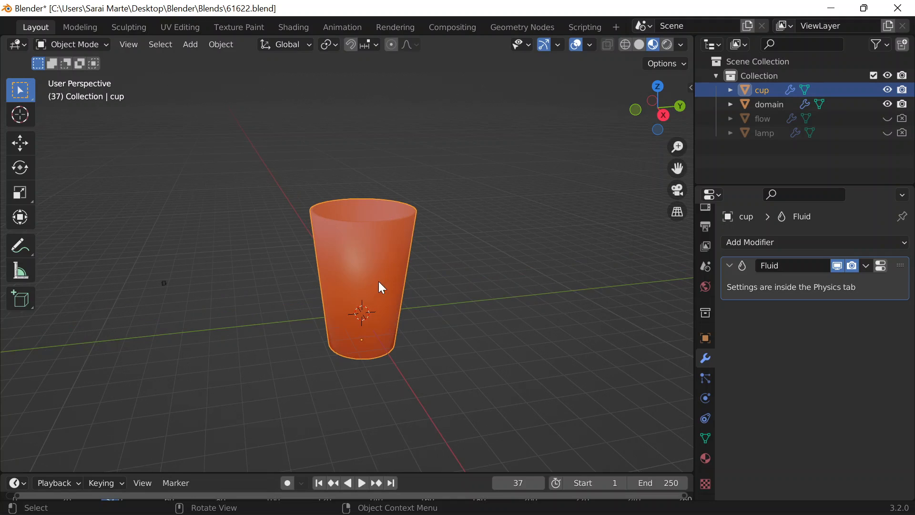
scroll(305, 219, up, 4)
middle_drag(378, 247, 391, 311)
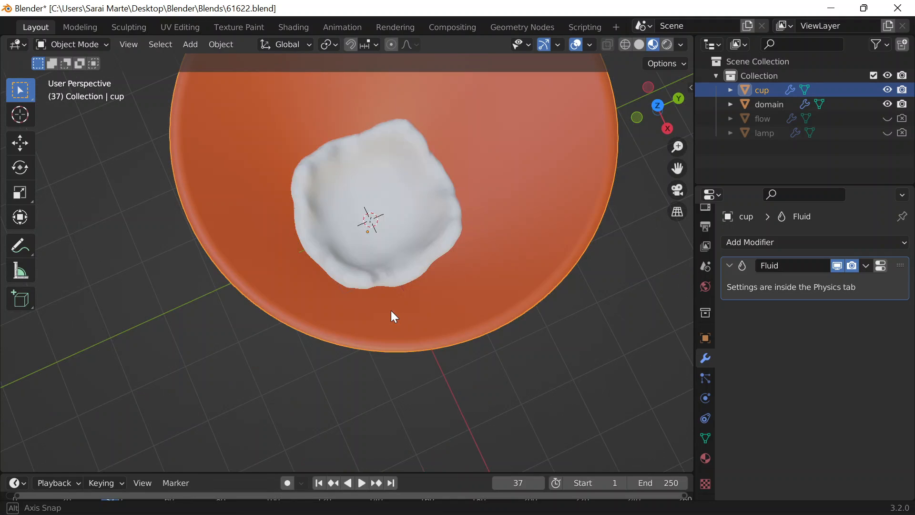
key(shift+a)
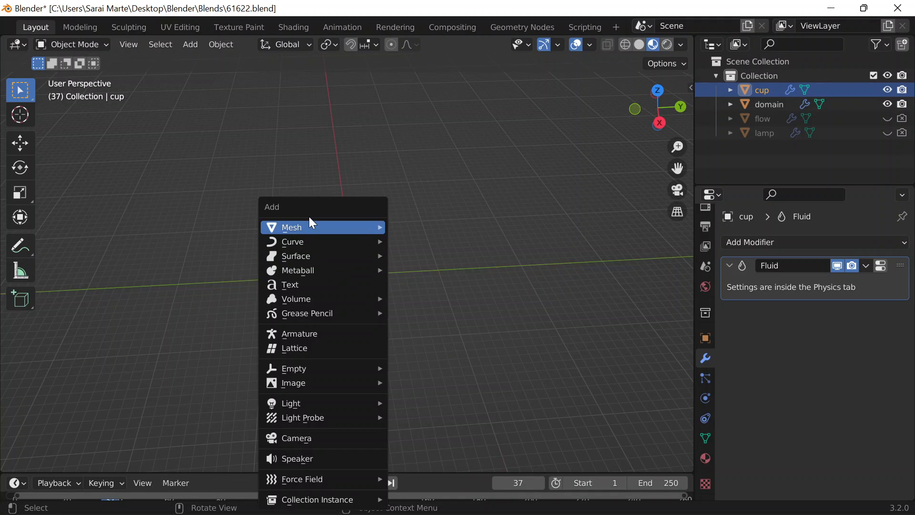
mouse_move(309, 216)
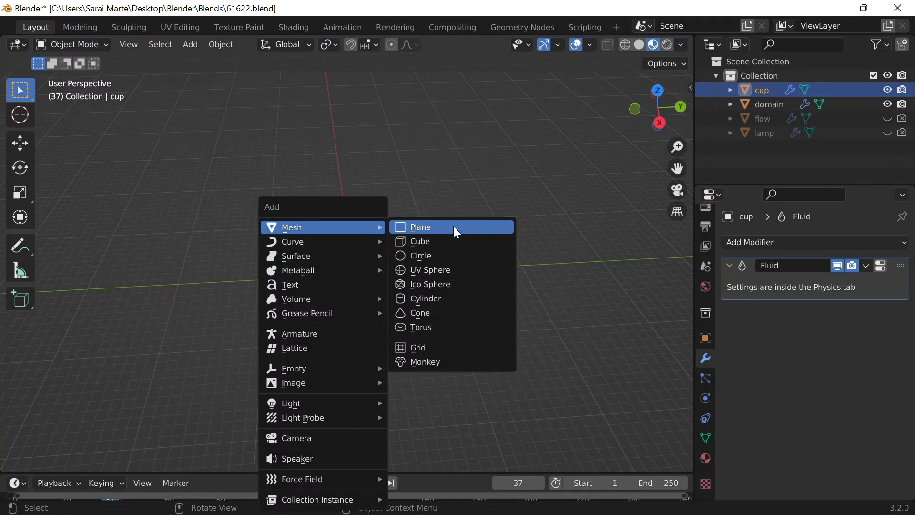
click(453, 226)
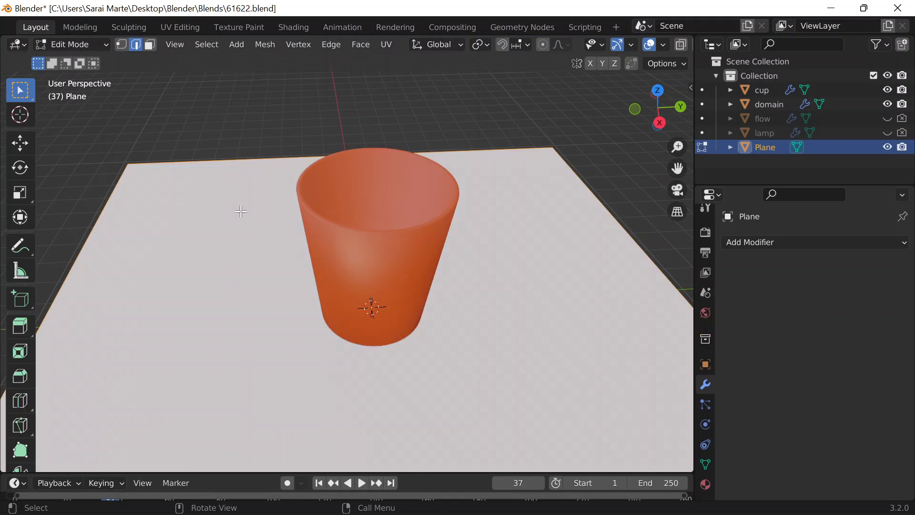
Extrude the plane's back edge straight up along Z to form a backdrop wall behind the cup.
scroll(157, 140, up, 1)
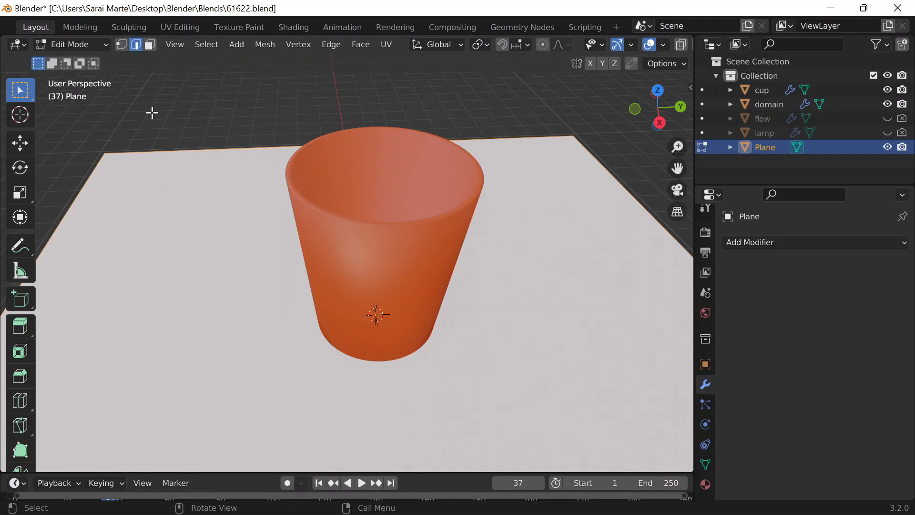
scroll(157, 133, down, 10)
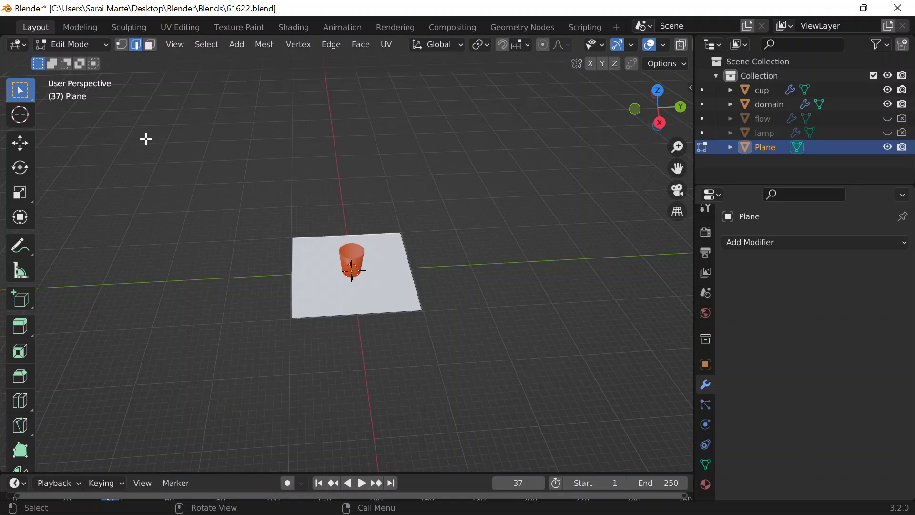
key(e)
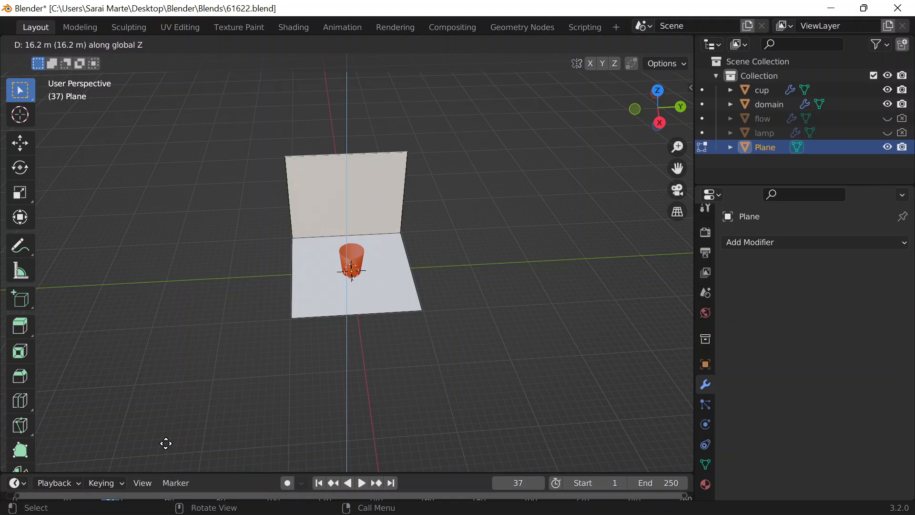
click(194, 74)
scroll(410, 170, up, 2)
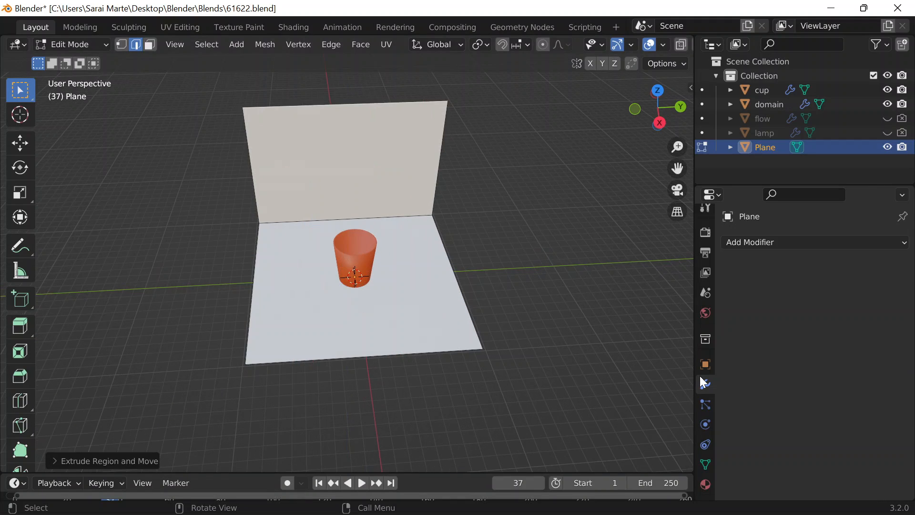
Add a Bevel modifier to the backdrop with 22 segments and an amount of 0.46 m, and return to Object Mode.
click(790, 242)
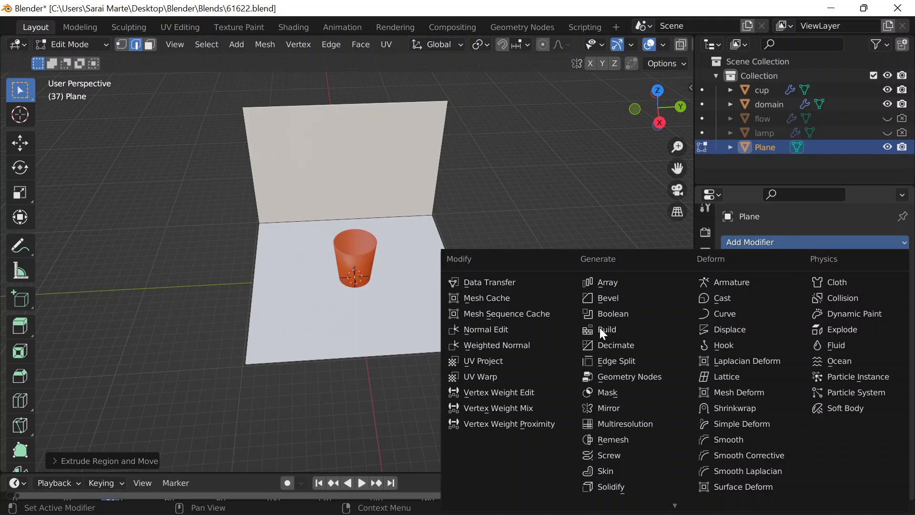
click(595, 296)
middle_drag(400, 245, 458, 294)
mouse_move(831, 320)
mouse_down()
mouse_move(853, 319)
mouse_move(837, 319)
mouse_up()
click(837, 338)
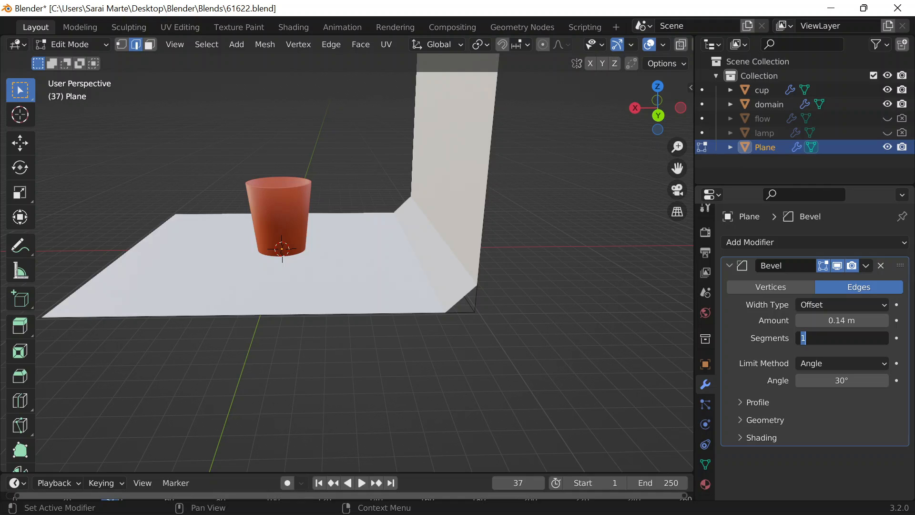
text(20)
key(Return)
mouse_move(815, 338)
mouse_down()
mouse_move(825, 338)
mouse_move(816, 322)
mouse_up()
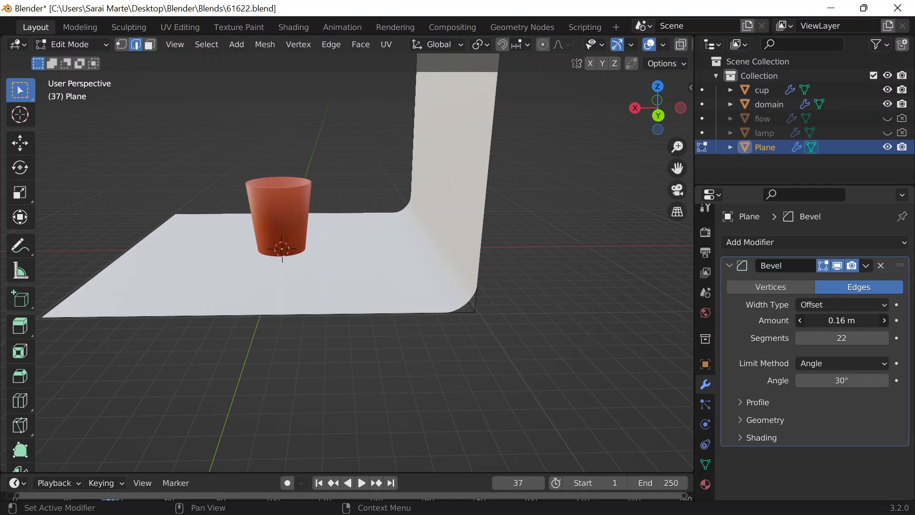
drag(817, 320, 853, 320)
key(Tab)
middle_drag(410, 334, 316, 239)
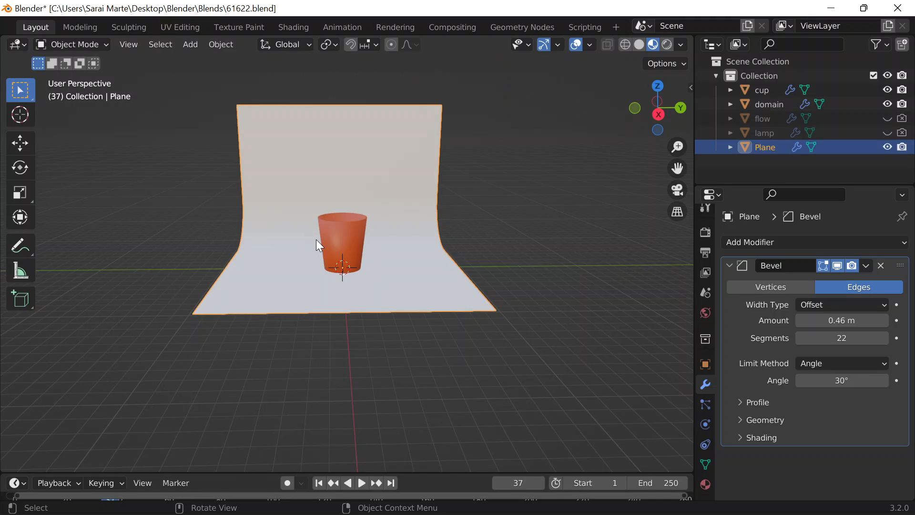
Turn on face snapping and lower the backdrop along Z until its floor meets the cup's base.
click(317, 242)
middle_drag(317, 241, 389, 218)
click(286, 166)
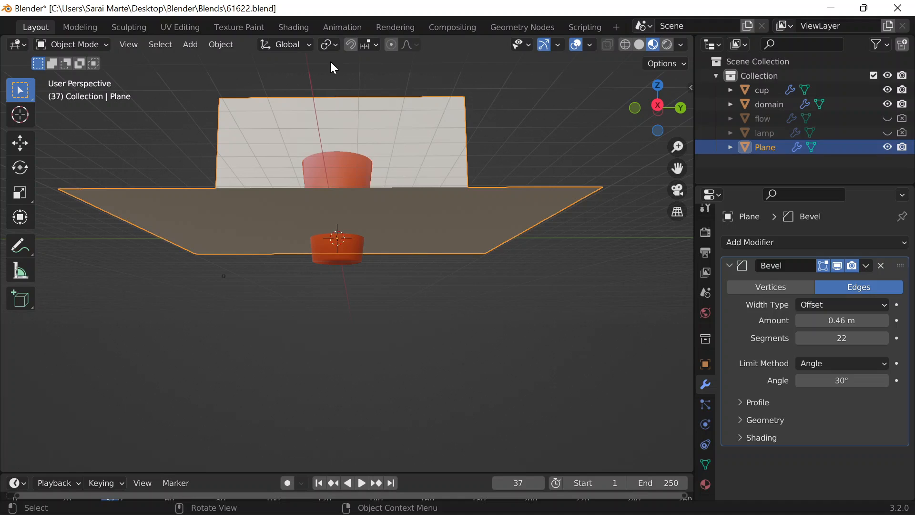
click(350, 44)
click(369, 45)
click(349, 131)
key(g)
key(z)
click(337, 265)
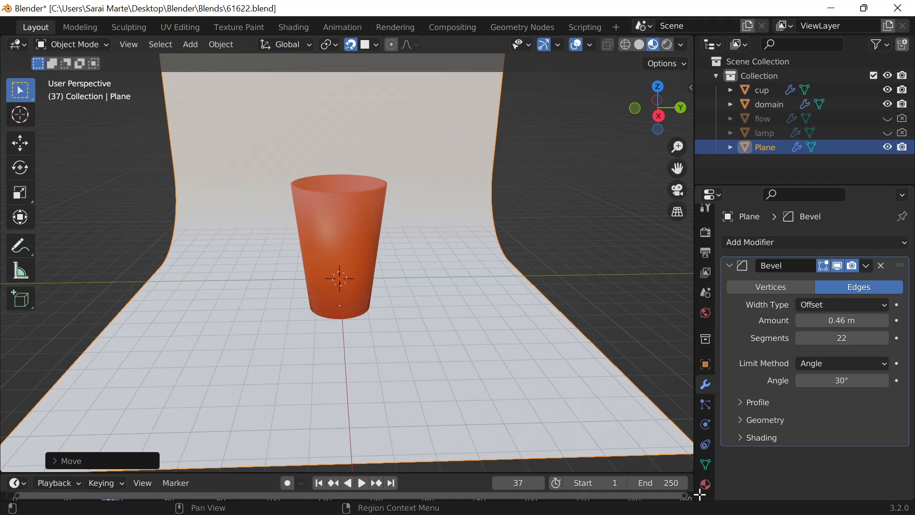
Open the backdrop's material settings and switch to the Coolors palette page in the Chrome browser.
click(705, 484)
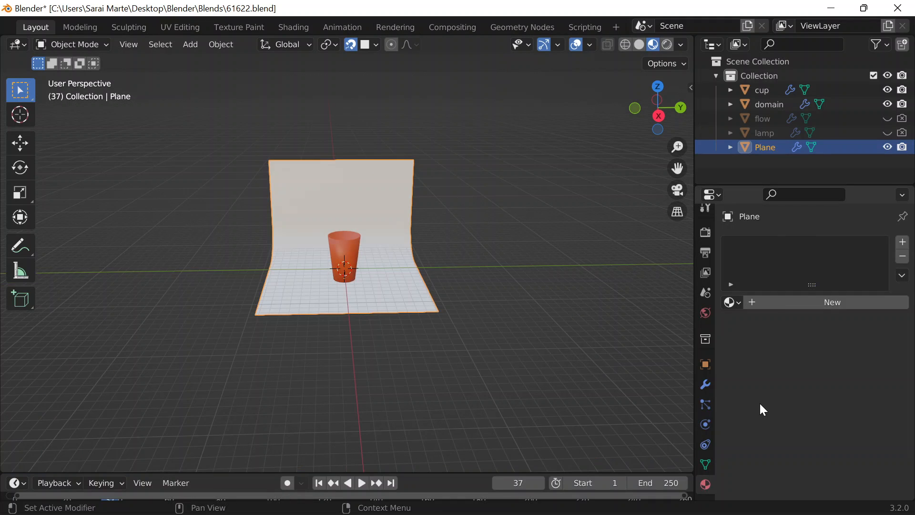
click(777, 302)
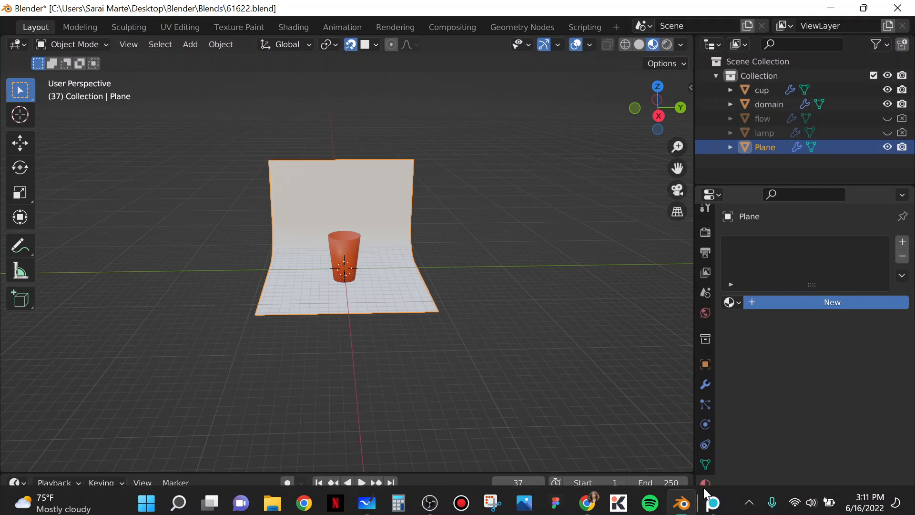
mouse_move(584, 498)
click(660, 403)
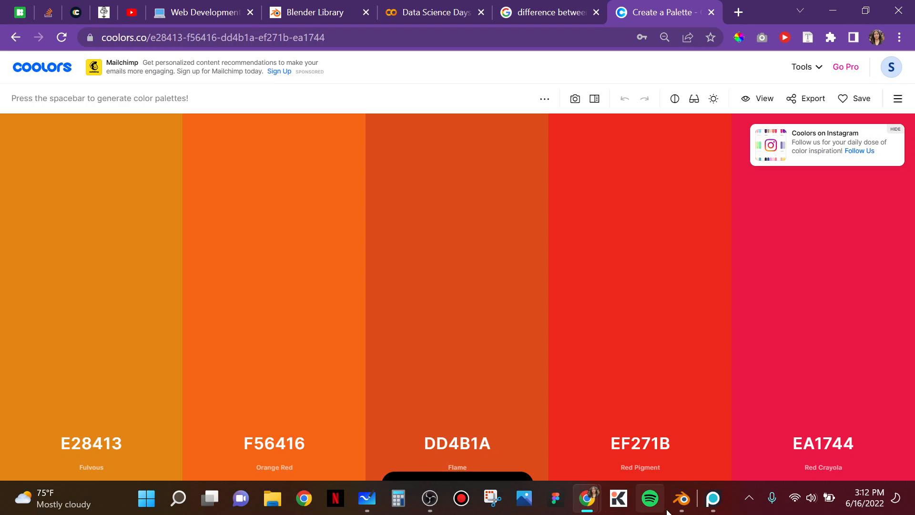
click(448, 498)
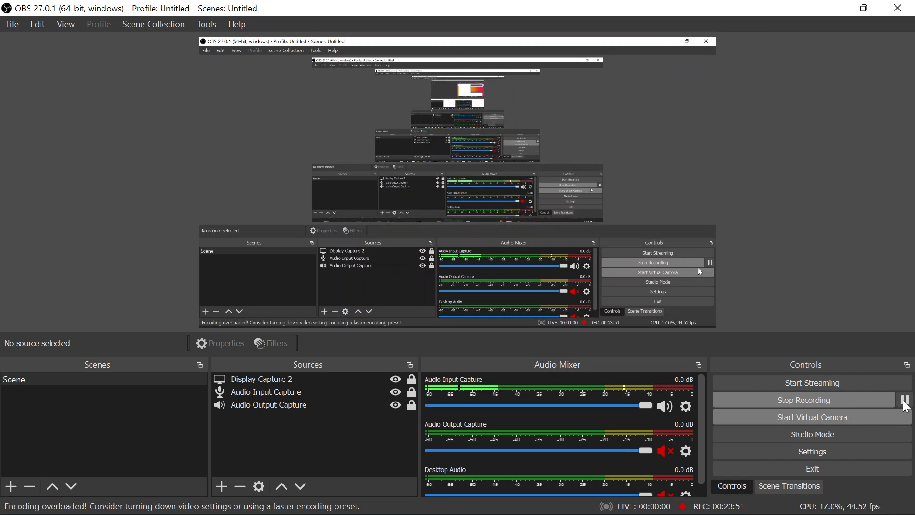
click(832, 8)
drag(811, 16, 708, 5)
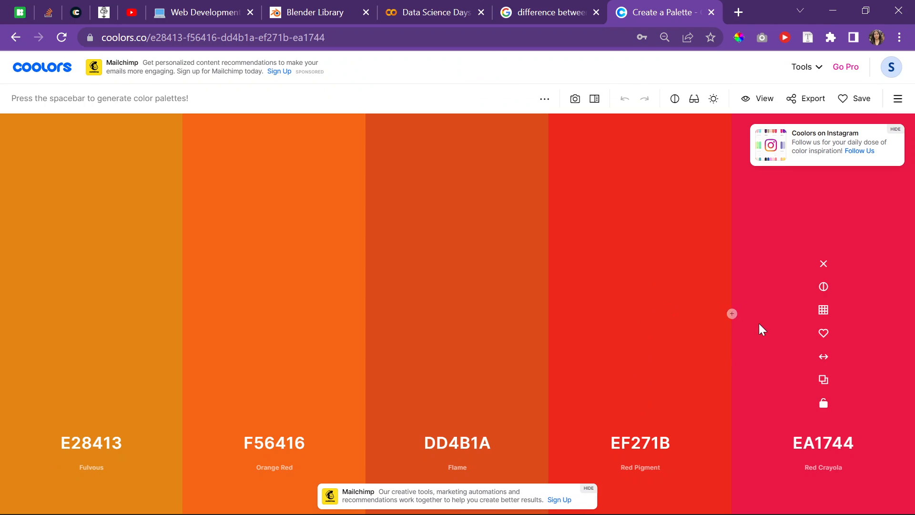
Generate a new color palette, copy the green 77BA99 hex code, and switch back to Blender.
key(space)
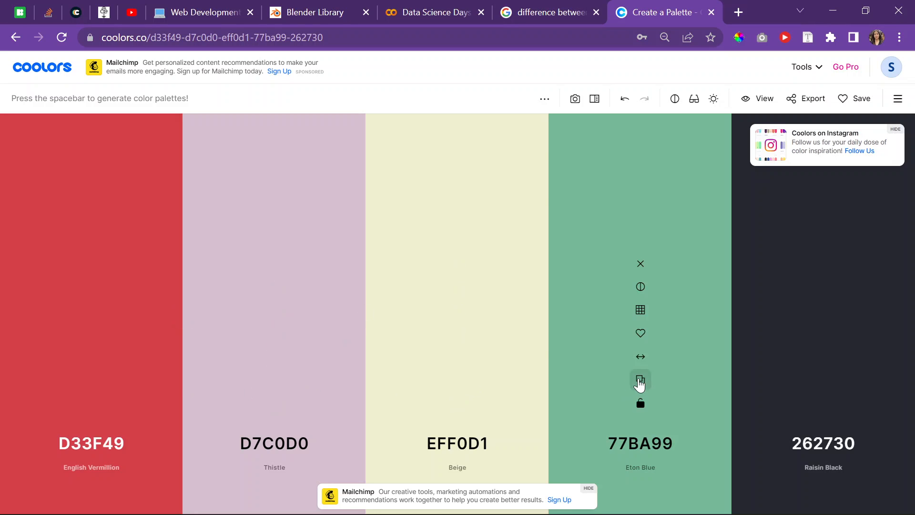
click(640, 380)
key(alt+Tab)
Set the Base Color of the backdrop's material to the copied hex value 77BA99.
scroll(559, 154, up, 4)
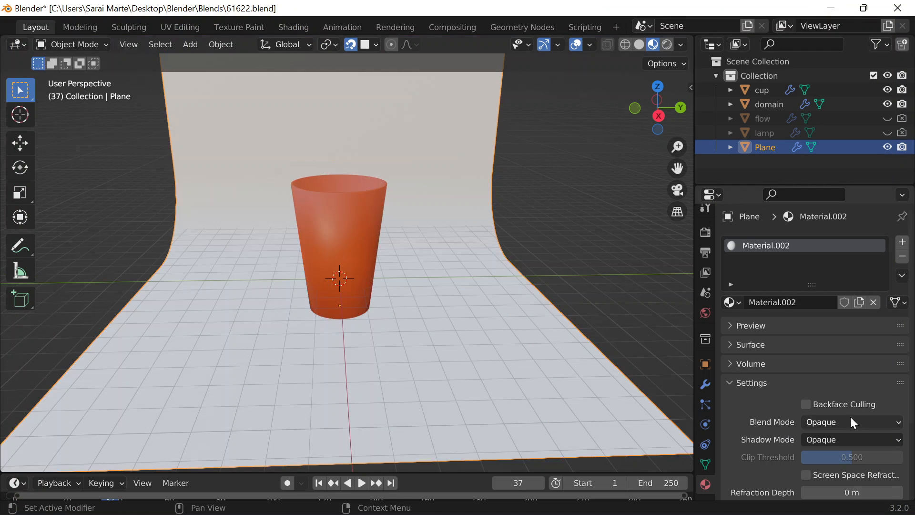
scroll(851, 416, down, 3)
click(752, 289)
scroll(814, 344, down, 2)
click(848, 356)
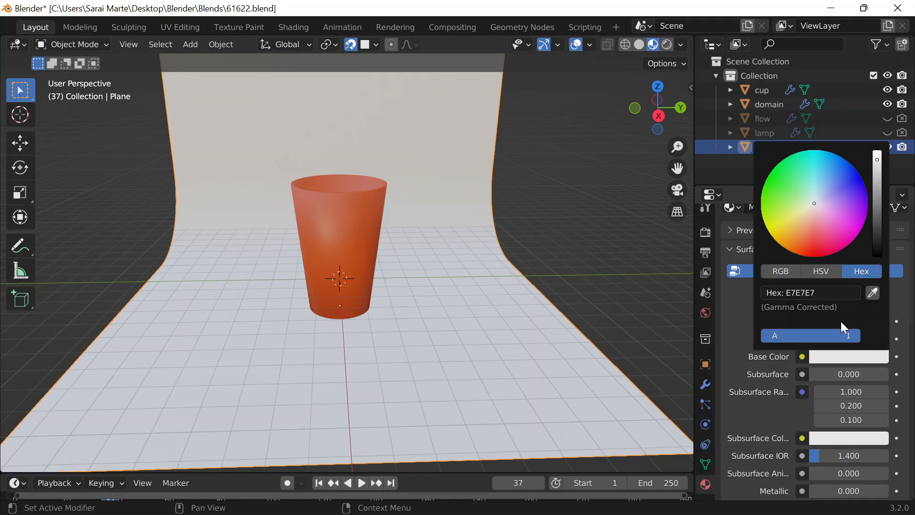
click(810, 293)
key(ctrl+v)
key(Return)
Scale the backdrop along the Y axis to make it much wider behind the cup.
scroll(472, 228, up, 2)
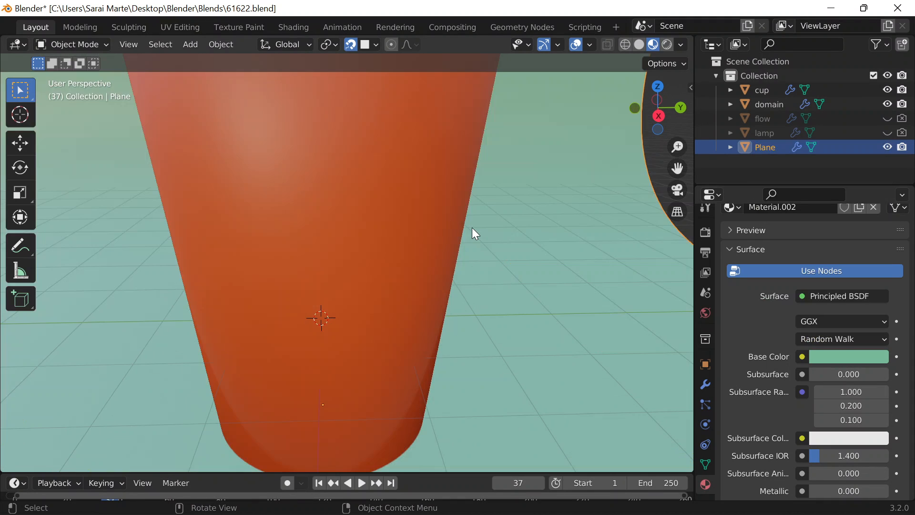
scroll(473, 234, down, 6)
key(s)
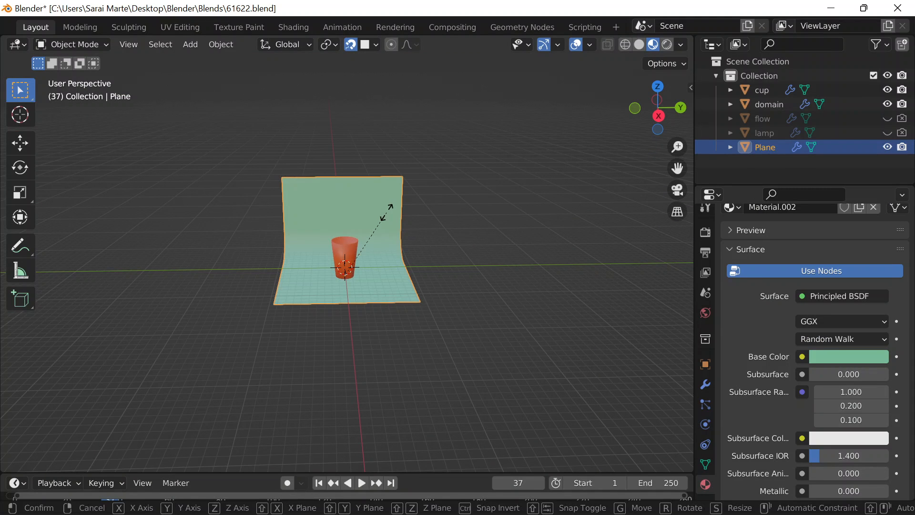
key(y)
click(531, 222)
scroll(361, 222, up, 8)
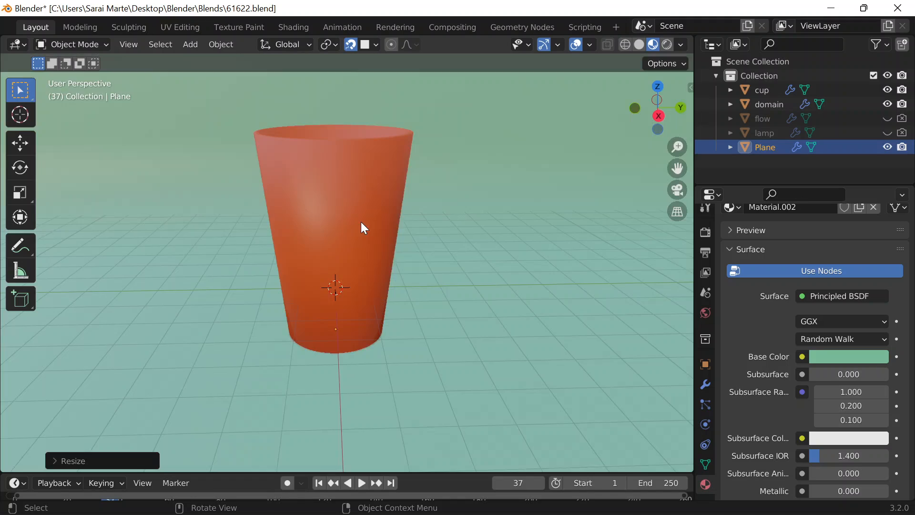
middle_drag(333, 223, 490, 256)
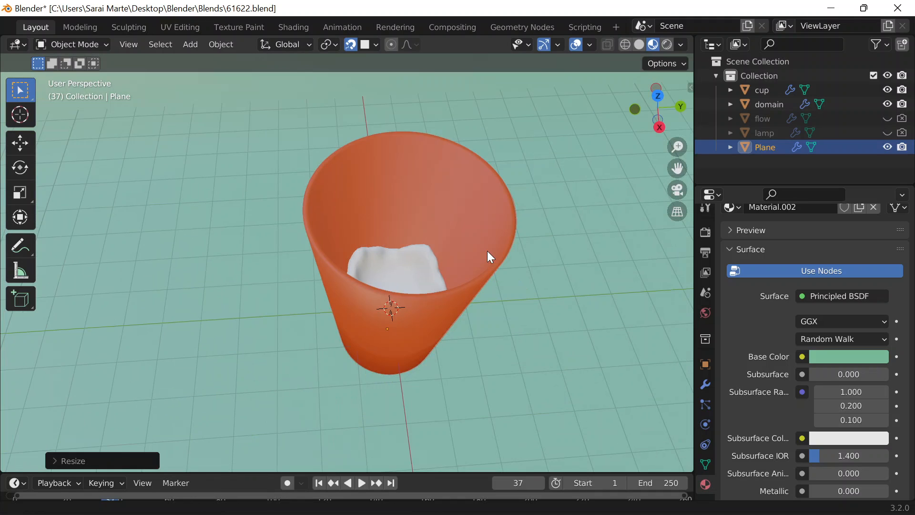
scroll(487, 267, down, 5)
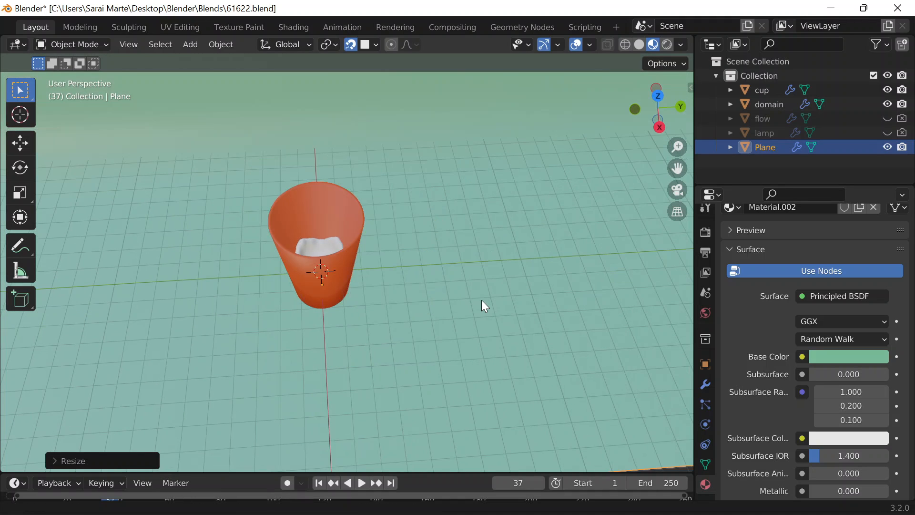
middle_drag(481, 299, 450, 262)
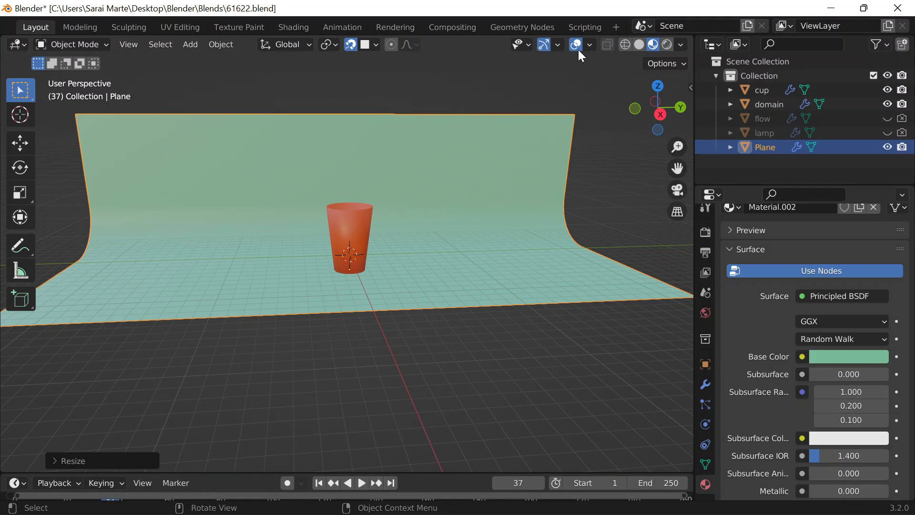
Switch the viewport to rendered shading and add a Sun light to the scene.
click(667, 44)
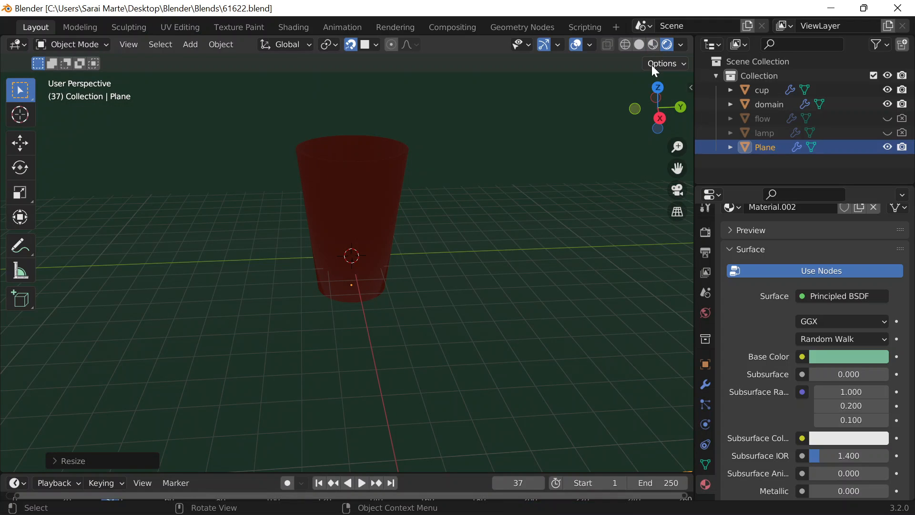
scroll(415, 263, down, 5)
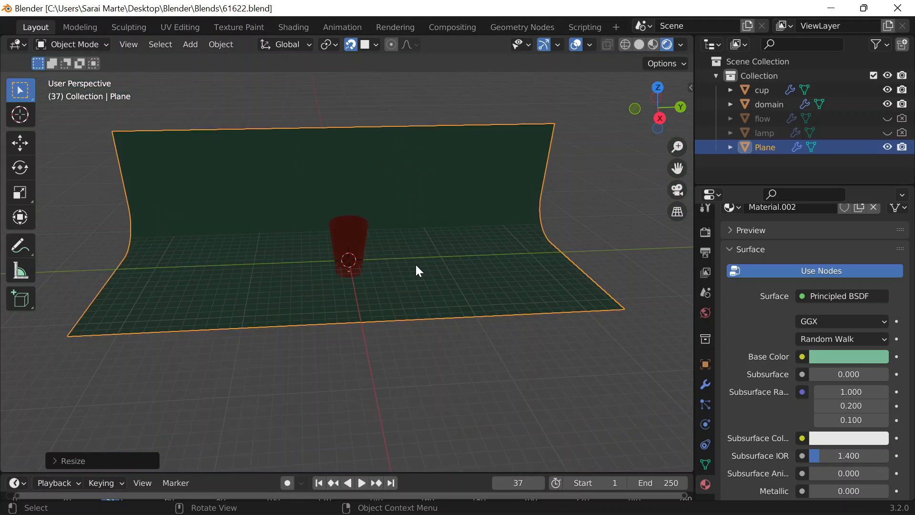
key(shift+a)
mouse_move(394, 245)
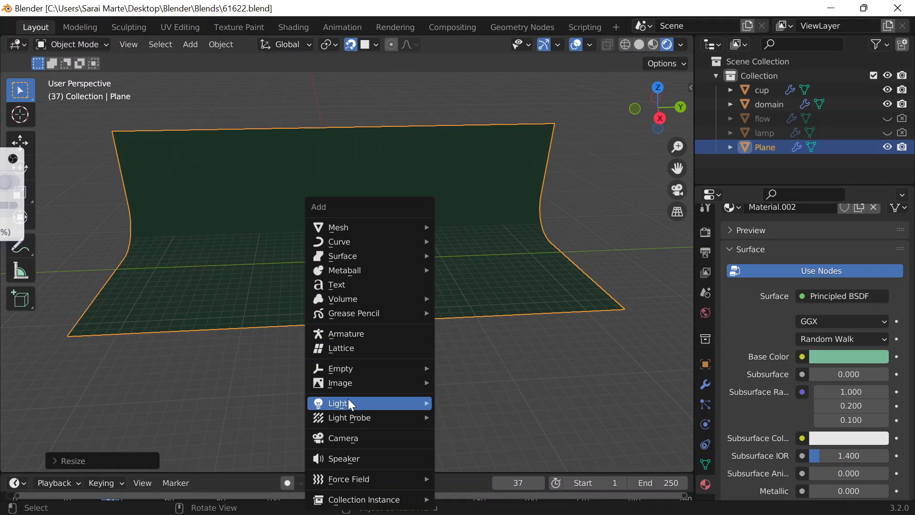
mouse_move(348, 401)
click(473, 416)
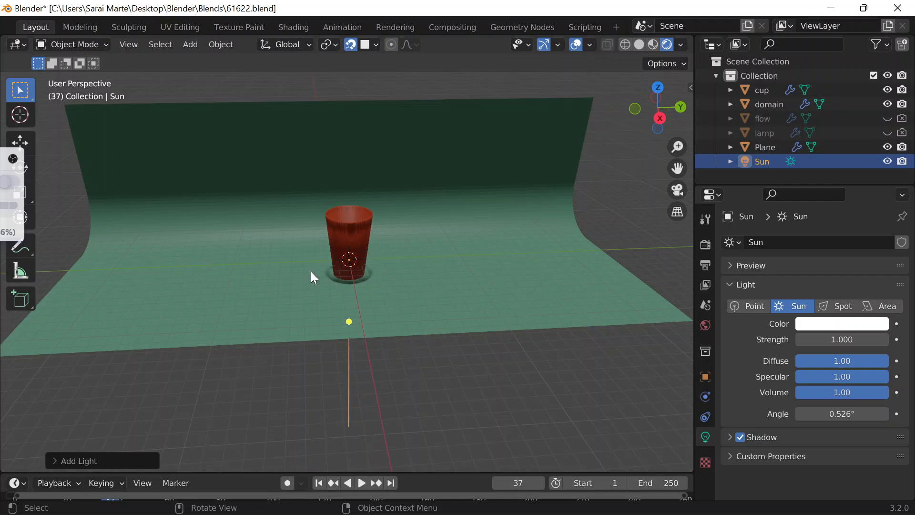
Raise the sun light along Z above the cup and rotate it about 67° so it shines from the side.
scroll(311, 277, up, 4)
middle_drag(310, 279, 517, 249)
scroll(477, 255, down, 4)
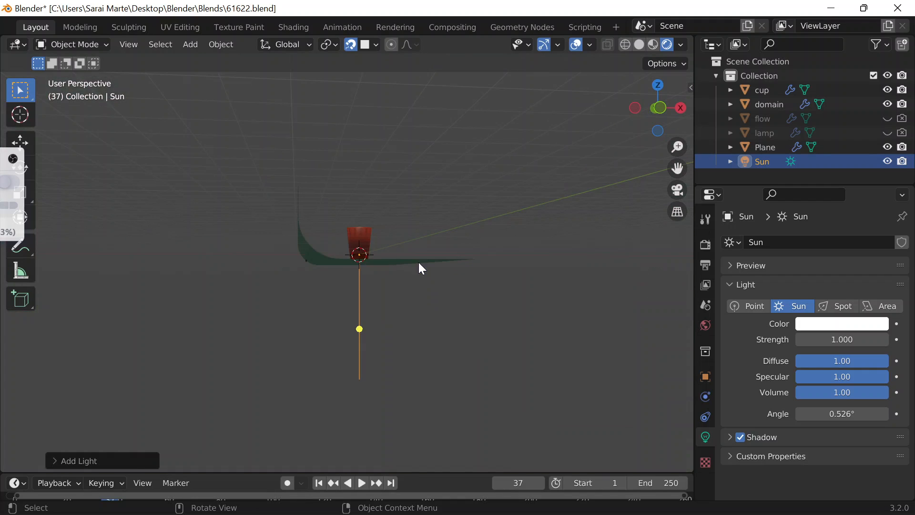
middle_drag(421, 269, 462, 316)
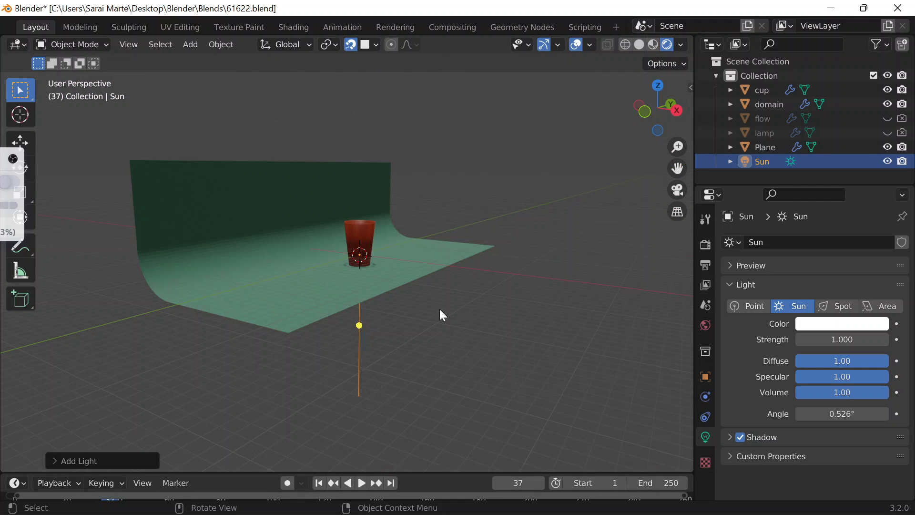
key(g)
key(z)
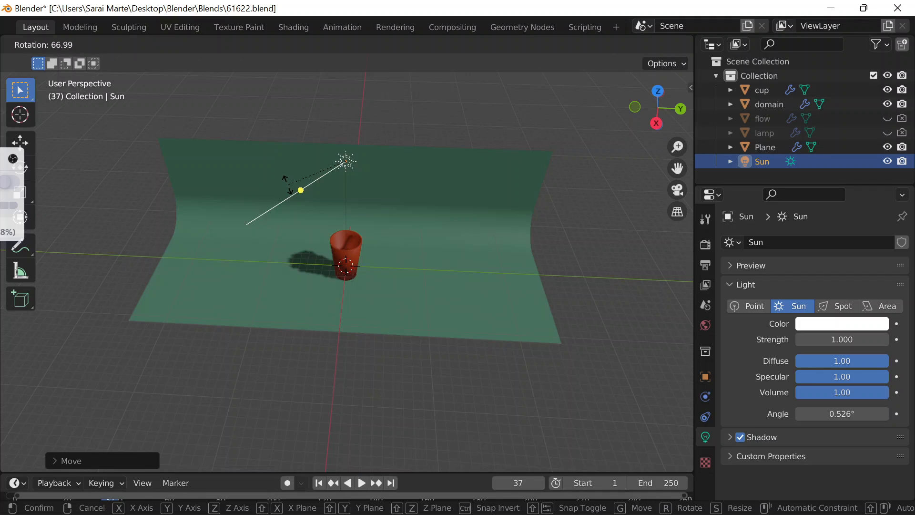
click(284, 179)
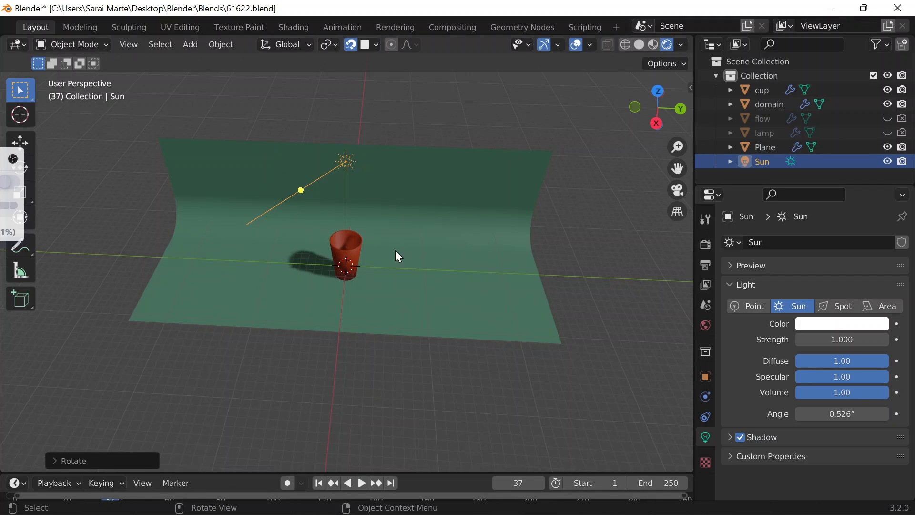
Duplicate the sun light and rotate the copy above the cup about -54° so it points straight down.
middle_drag(395, 250, 443, 330)
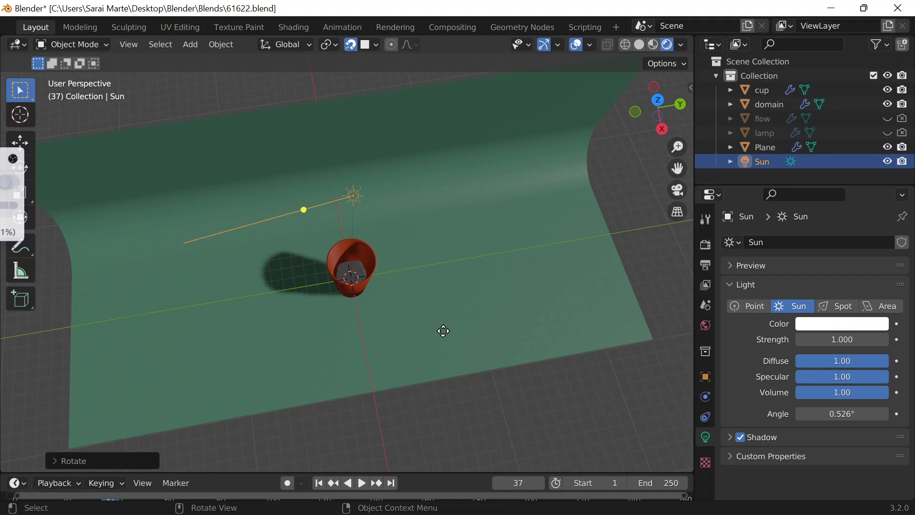
middle_drag(443, 331, 375, 222)
key(grave)
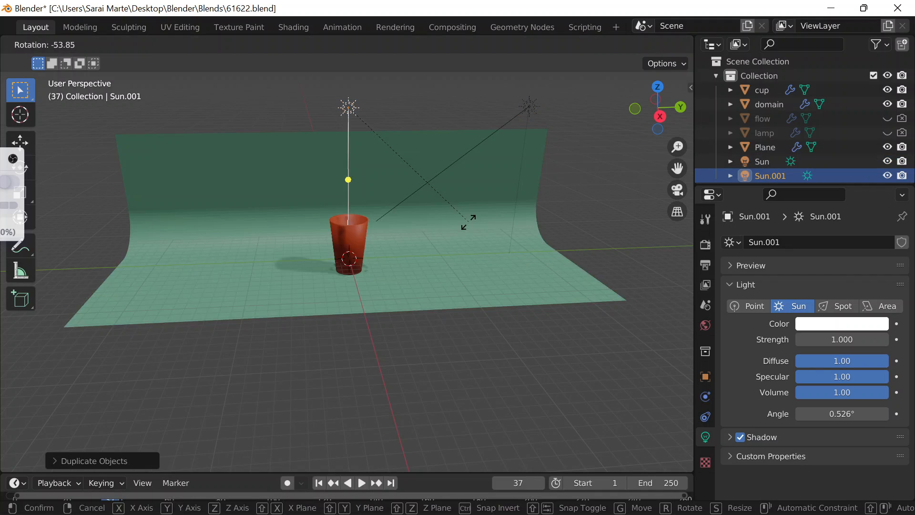
click(466, 222)
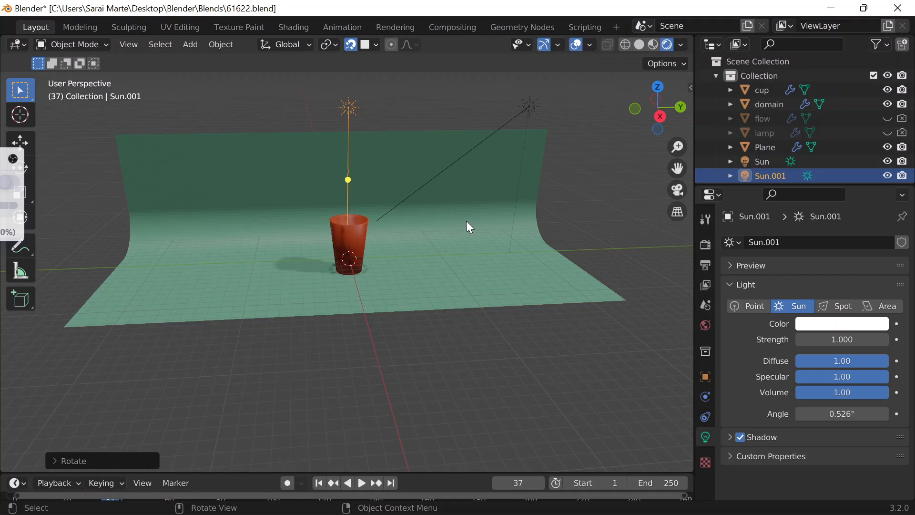
middle_drag(466, 221, 453, 319)
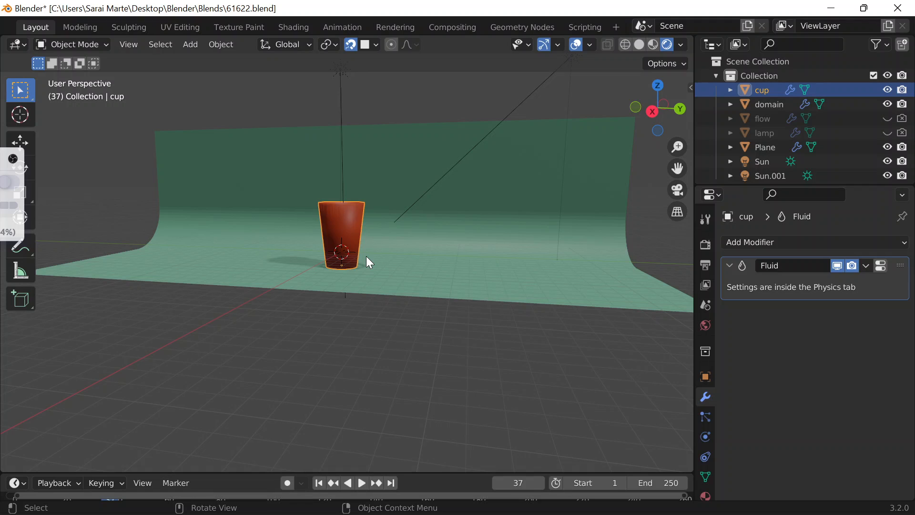
Check the Input section of the Preferences and close the window.
middle_drag(366, 256, 282, 159)
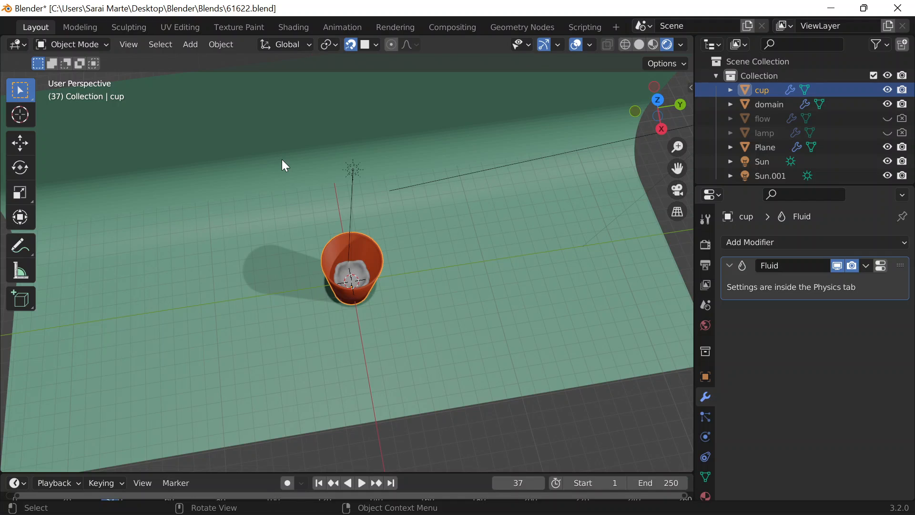
middle_drag(282, 159, 370, 237)
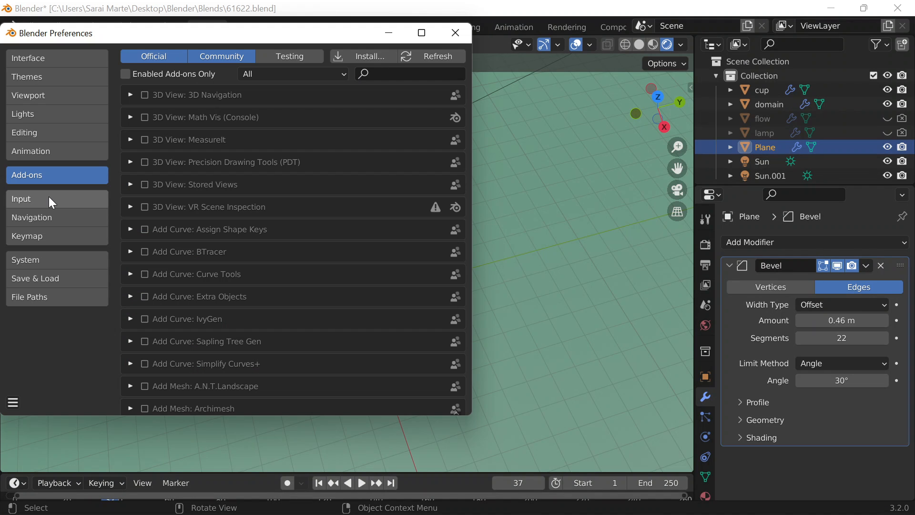
click(52, 200)
click(455, 33)
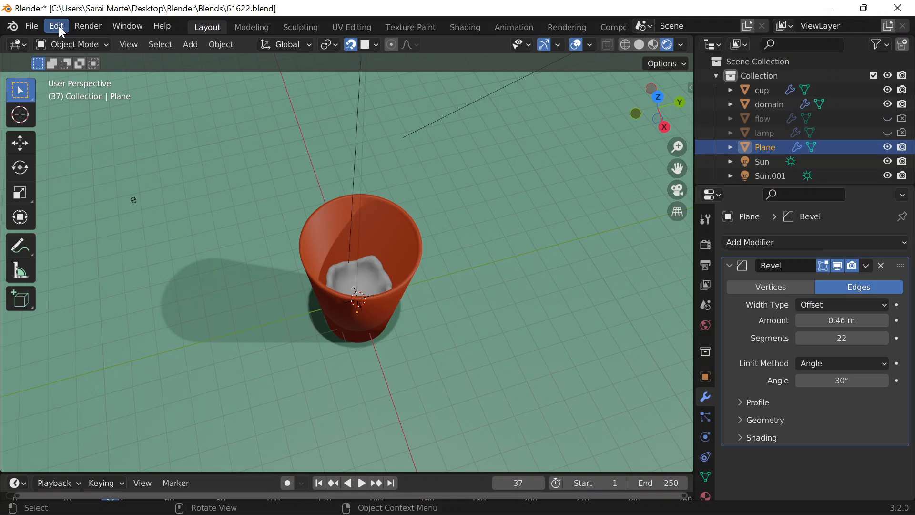
Add a camera, align it to the current view of the cup, and pull it farther back.
key(shift+a)
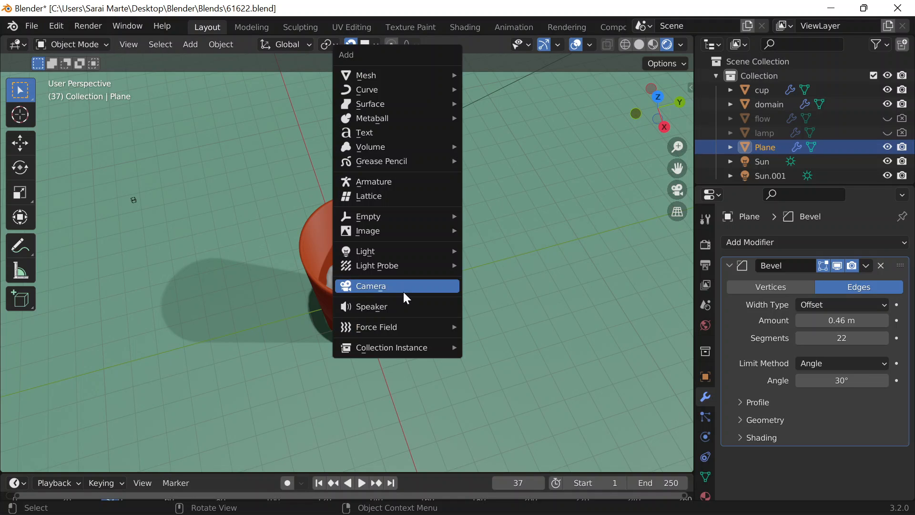
click(403, 291)
key(ctrl+alt+KP_0)
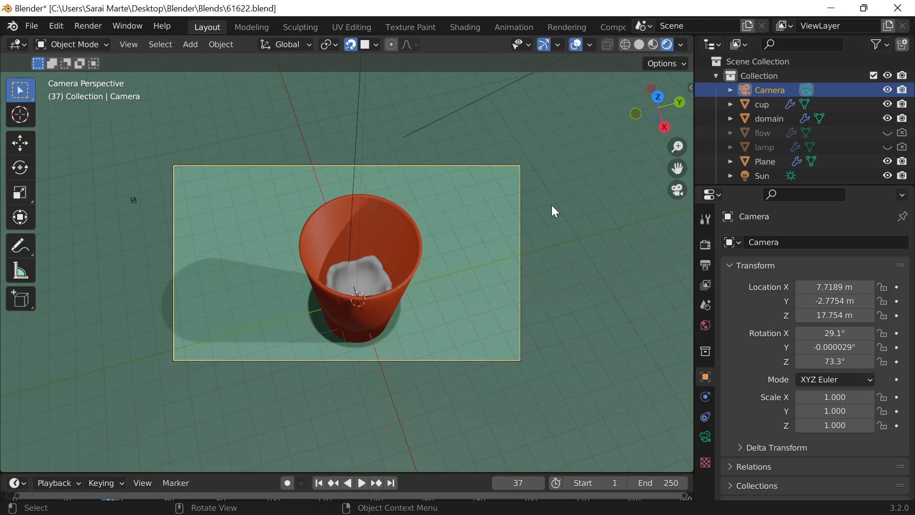
scroll(551, 205, down, 2)
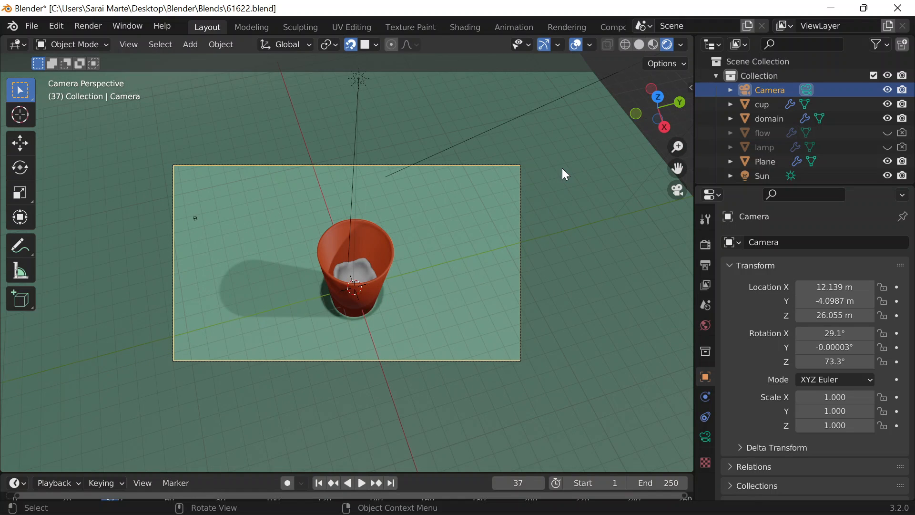
Render frame 37 through the camera and examine the rendered cup and its shadow.
key(F12)
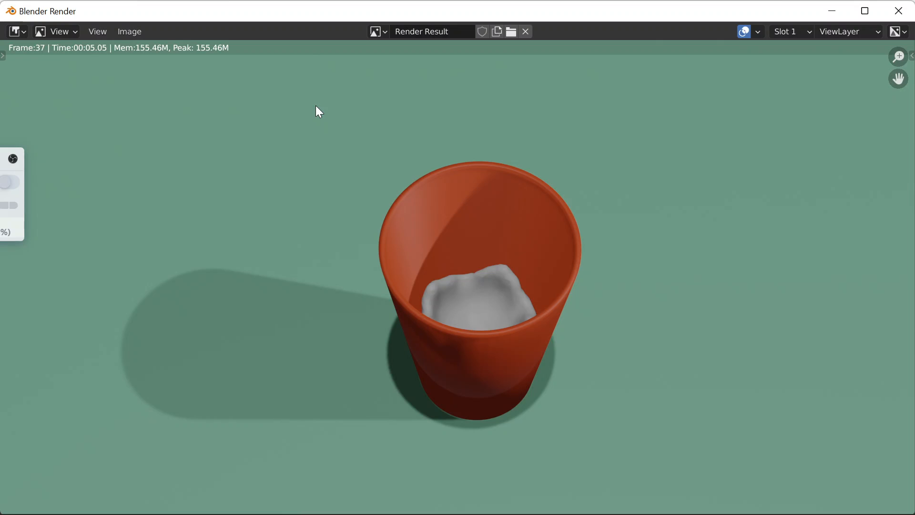
scroll(573, 327, down, 1)
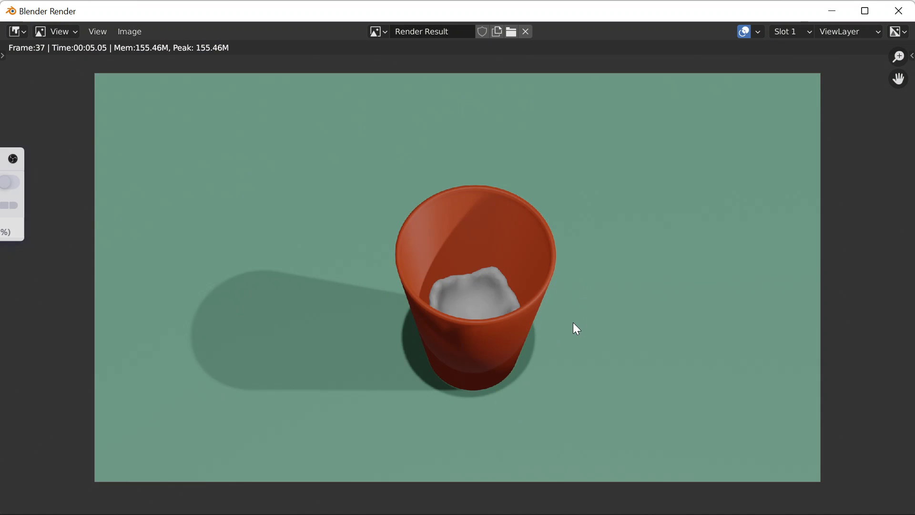
scroll(565, 310, up, 1)
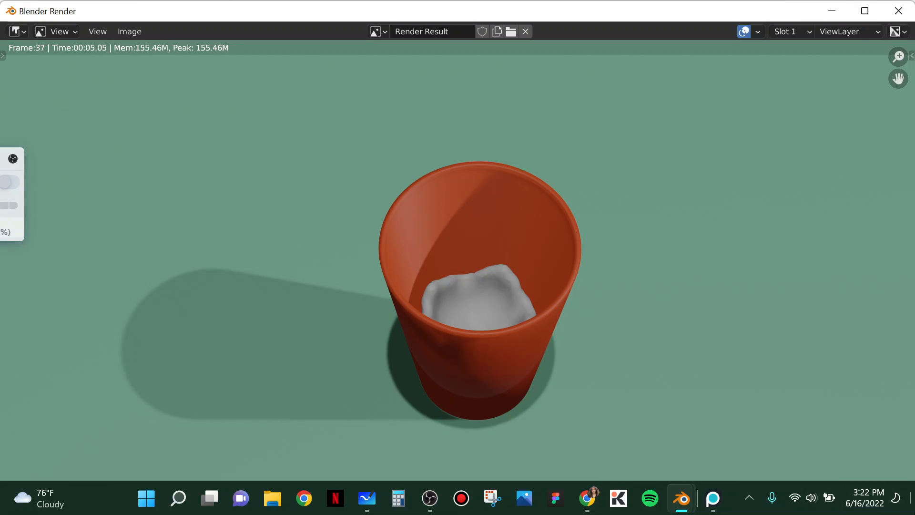
scroll(705, 124, down, 2)
scroll(815, 62, up, 2)
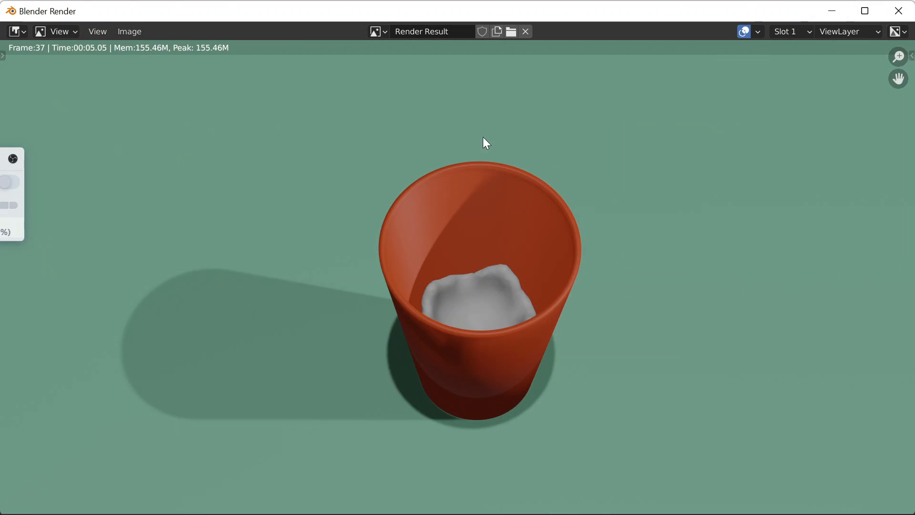
scroll(343, 160, down, 4)
scroll(341, 191, up, 4)
click(19, 148)
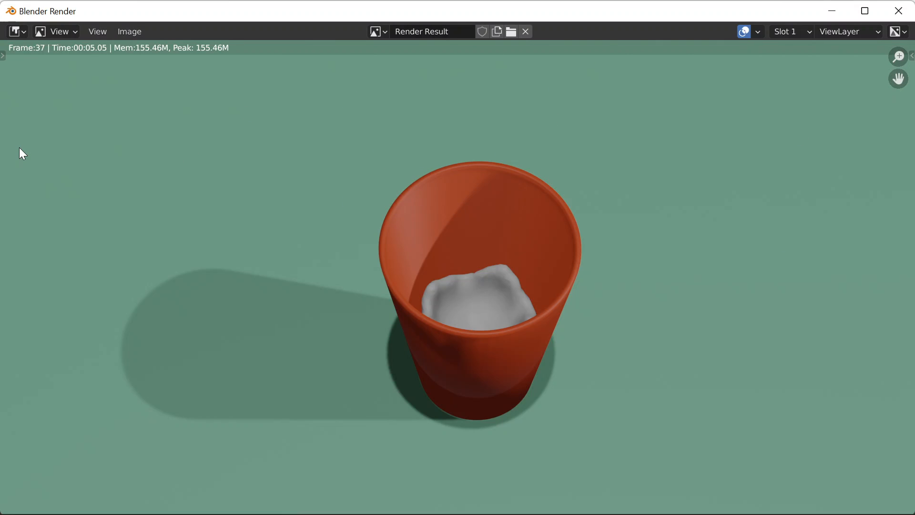
Save the rendered cup image as 61622revee.png in the Renders folder.
click(119, 32)
click(151, 130)
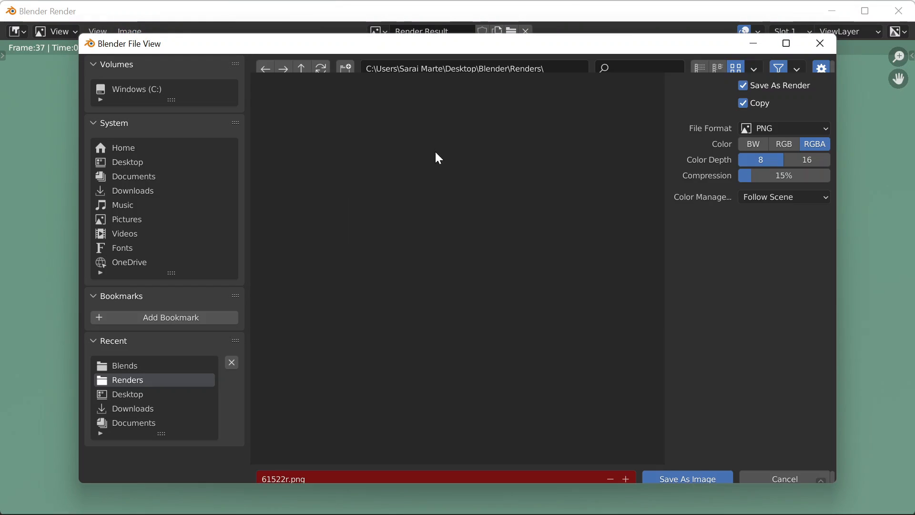
click(280, 467)
key(Right)
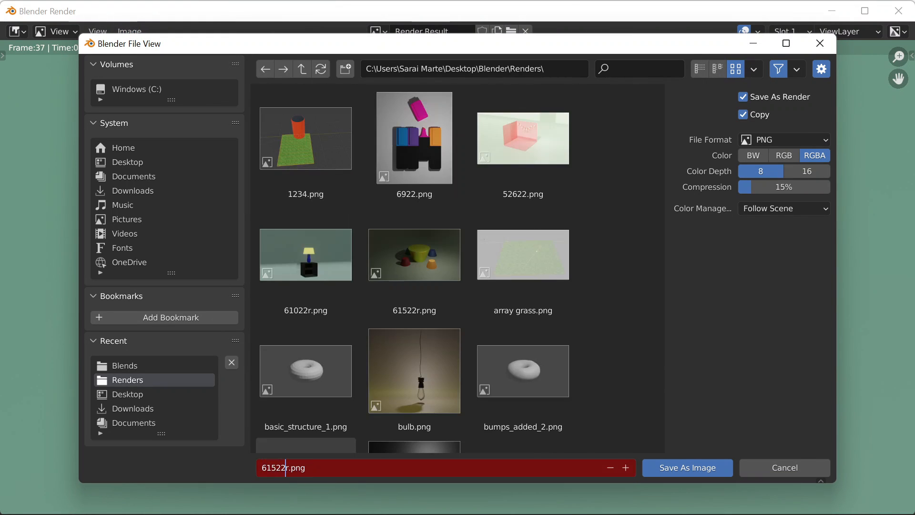
key(Left)
key(Left)
key(BackSpace)
text(6)
key(Right)
key(Right)
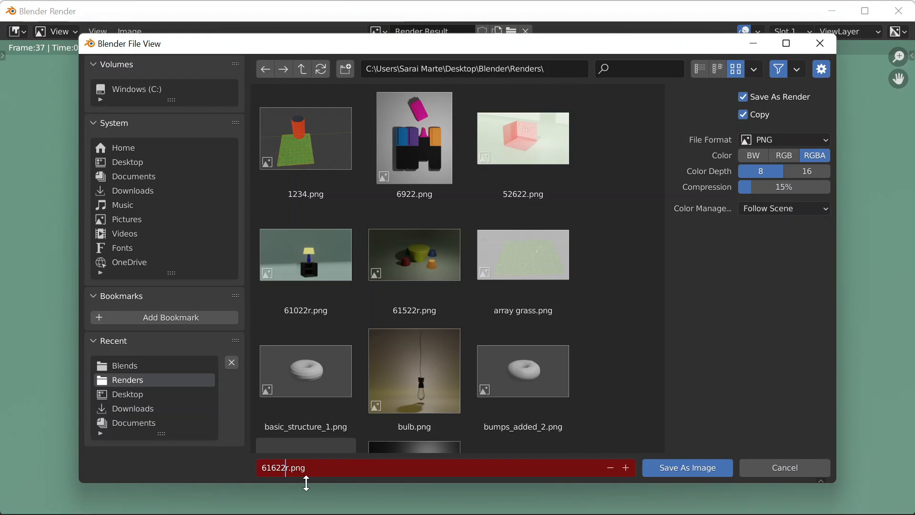
key(Right)
text(evee)
click(711, 468)
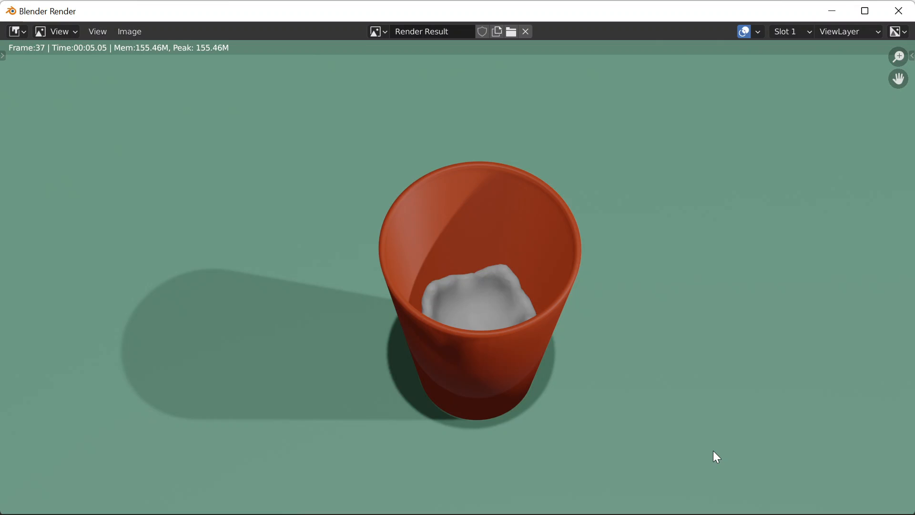
Minimise the render window, switch the scene's render engine to Cycles, and set the Indirect Light clamping to 1.00.
scroll(321, 136, down, 6)
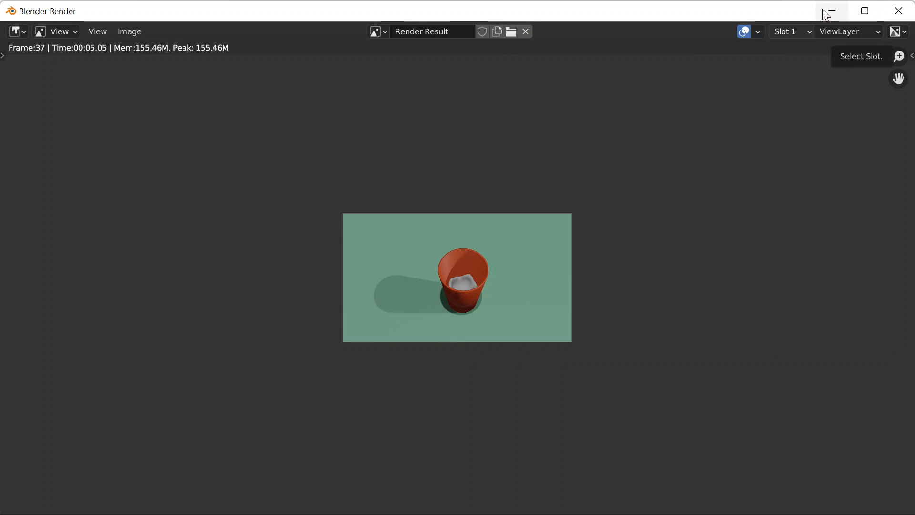
click(829, 12)
scroll(309, 169, up, 3)
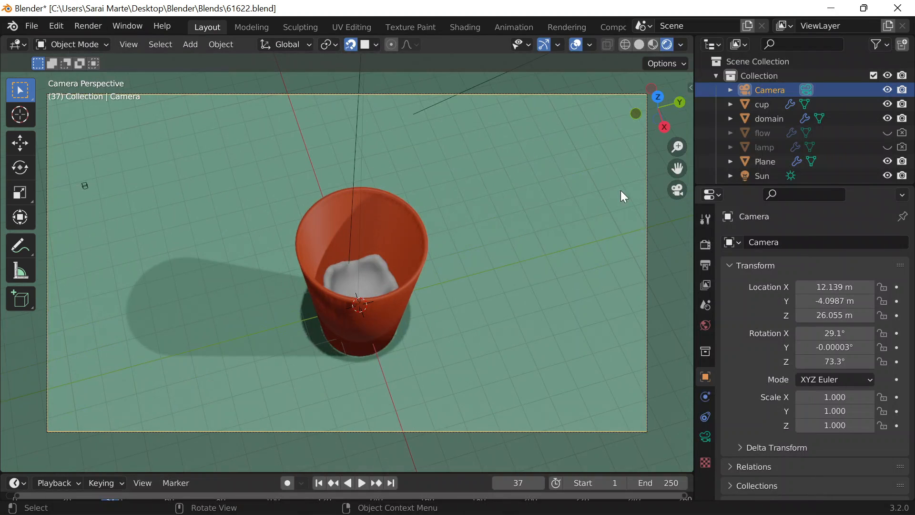
click(705, 245)
click(810, 242)
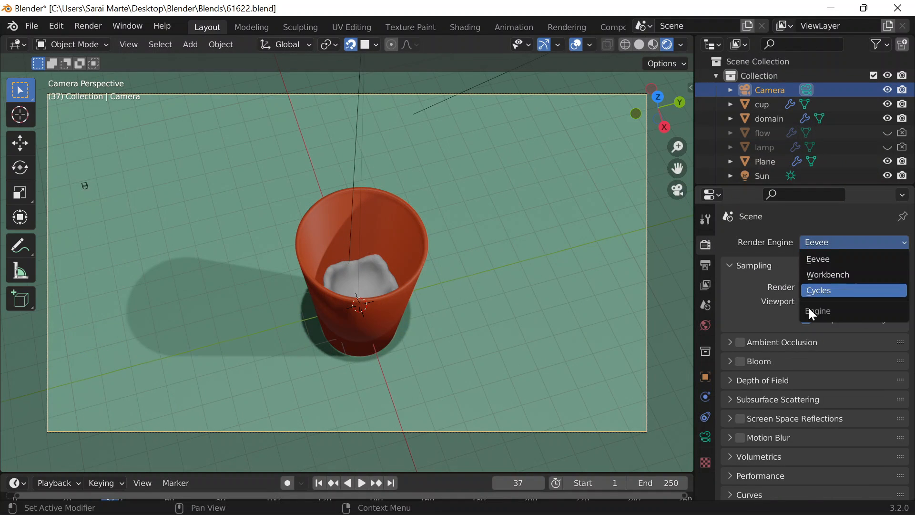
click(818, 291)
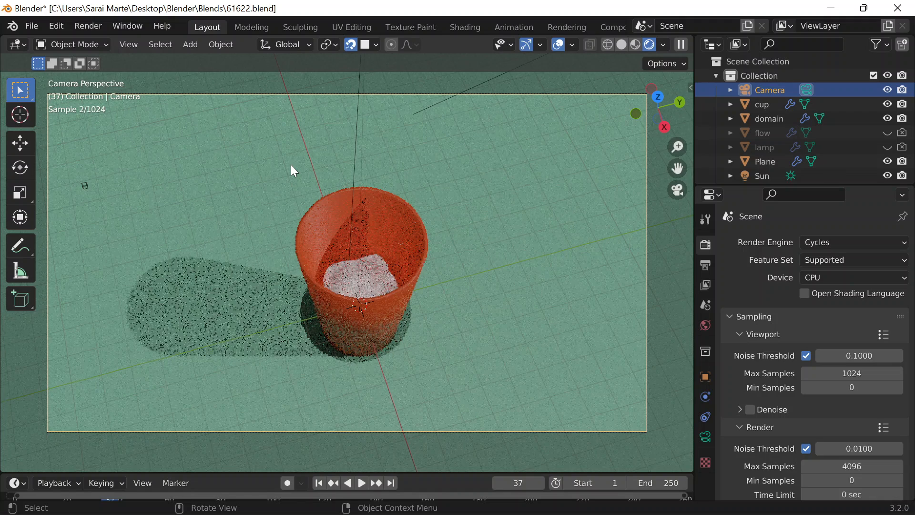
scroll(780, 394, down, 5)
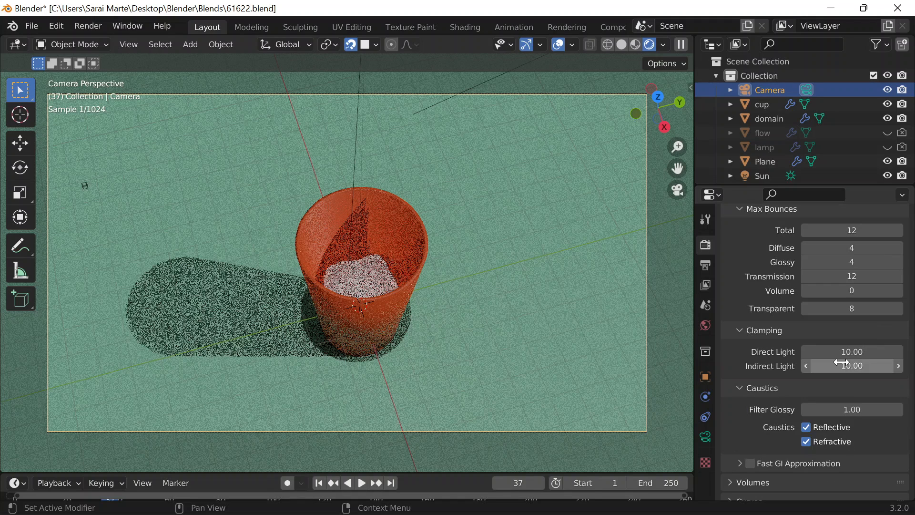
click(841, 363)
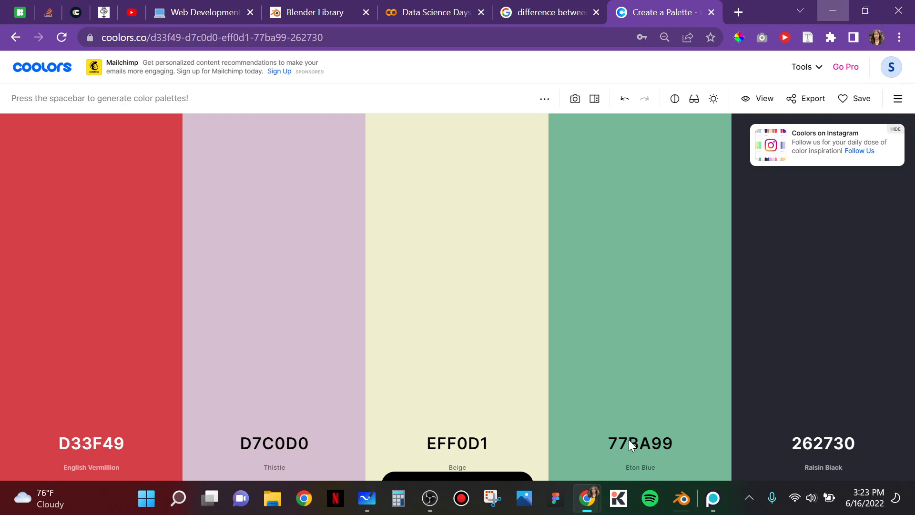
Switch to the Day 129 entry in Notion's Blender Library, set its task to Modeling and tag it geometry.
click(546, 7)
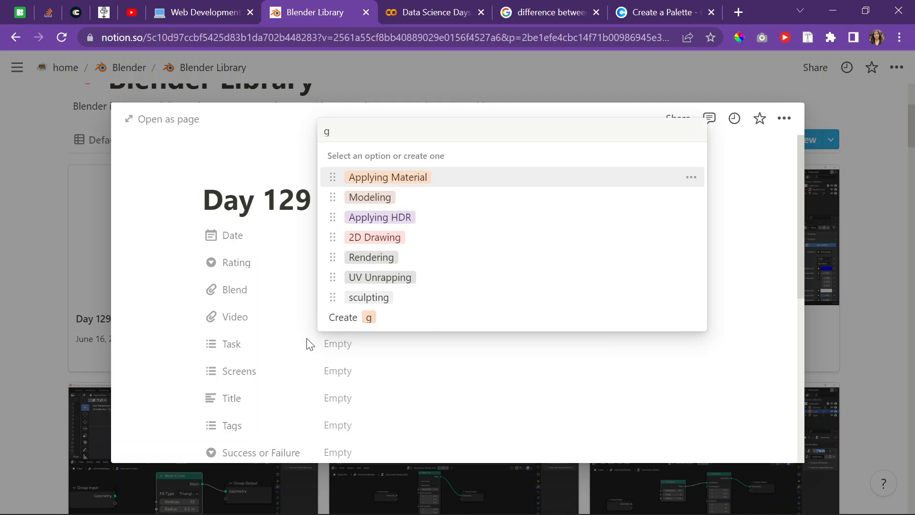
key(BackSpace)
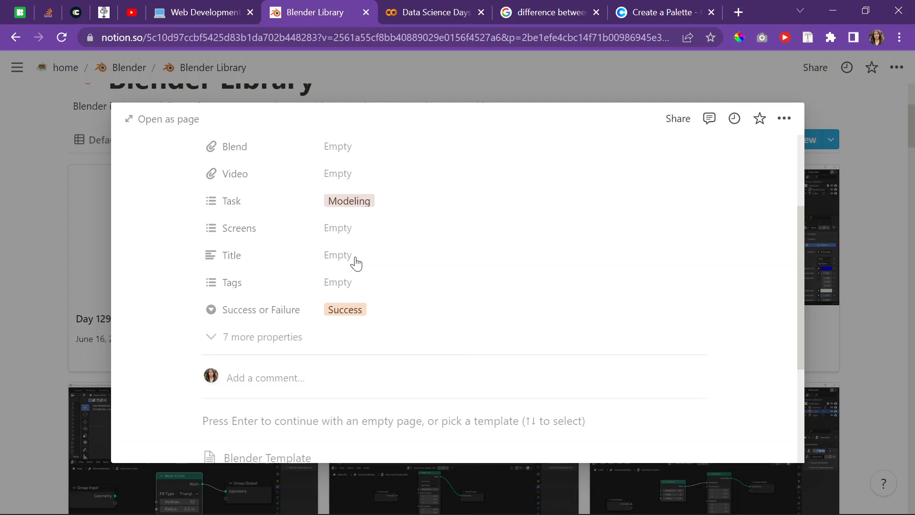
click(339, 282)
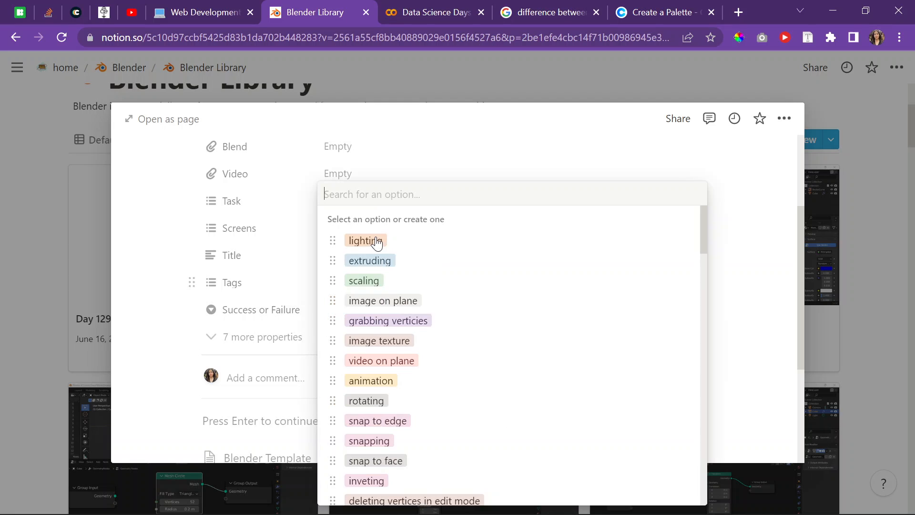
text(geom)
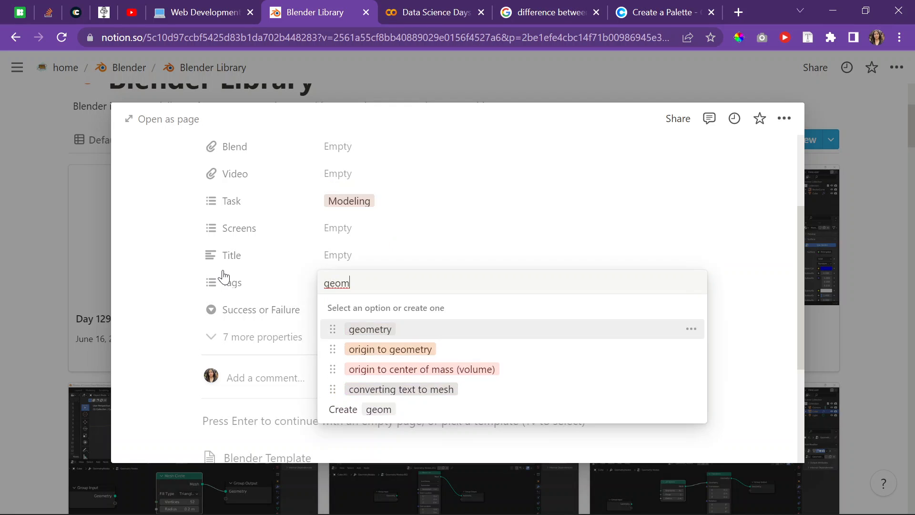
key(Return)
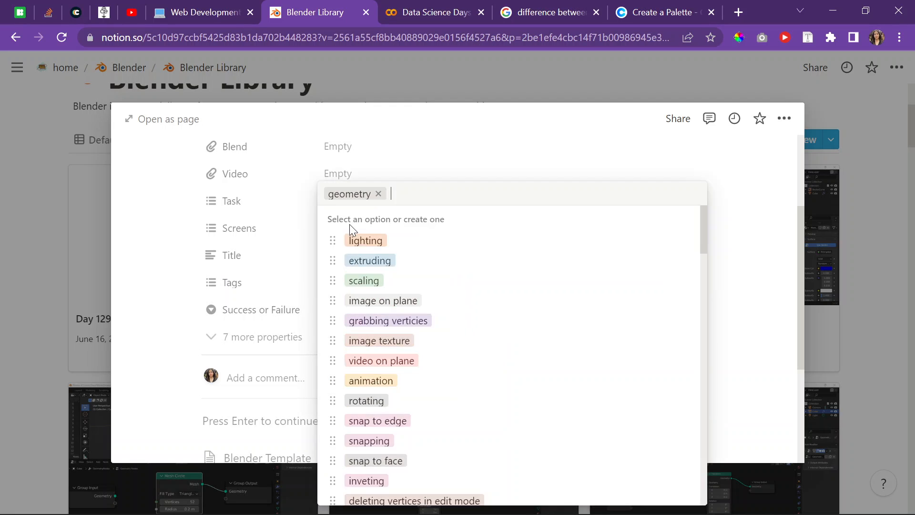
key(Escape)
Set the Day 129 entry's Screens property to Layout, geometry nodes and Rendered Mode.
click(318, 243)
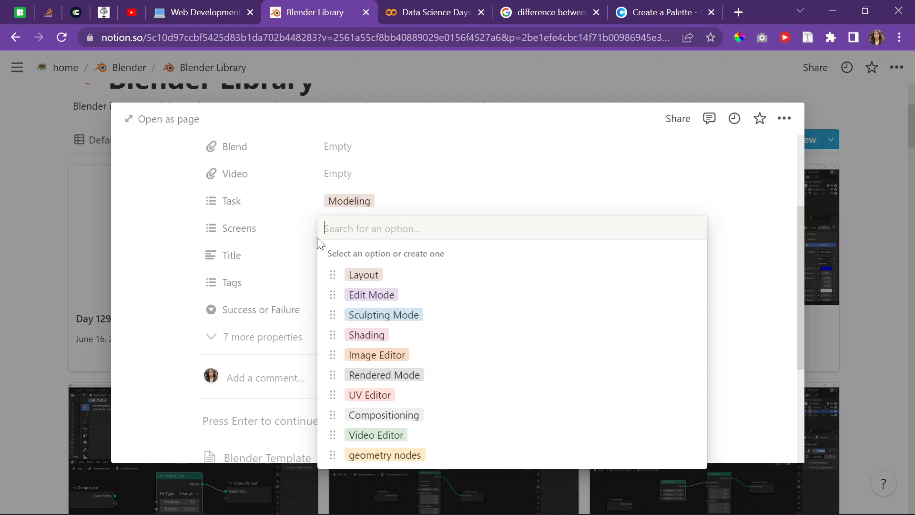
text(layou)
key(Return)
text(geom)
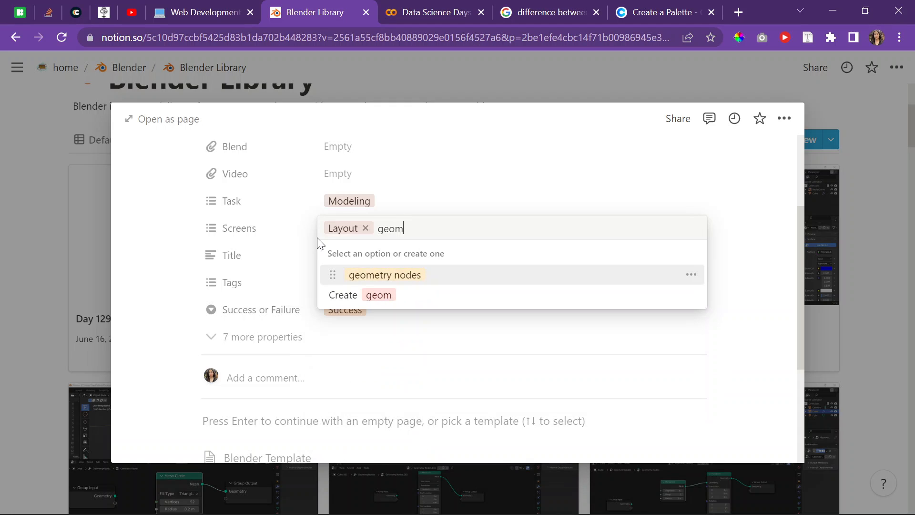
key(Return)
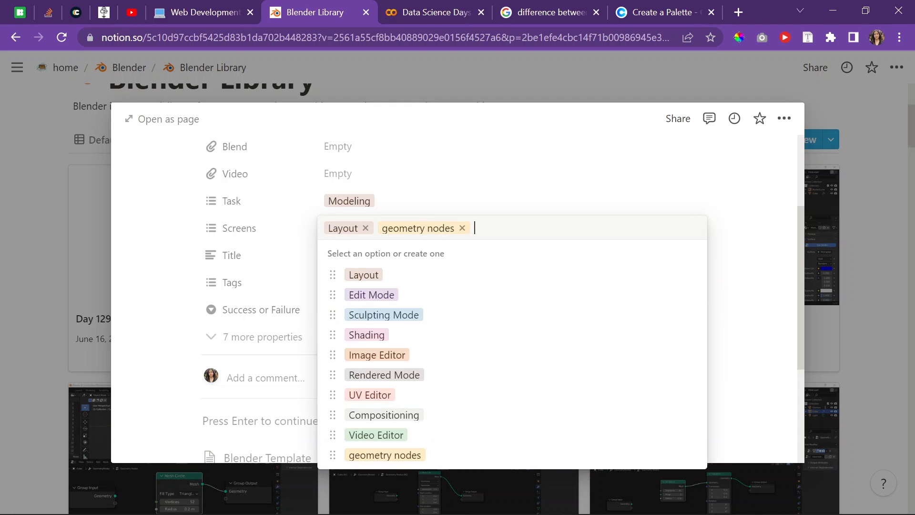
text(ren)
key(Return)
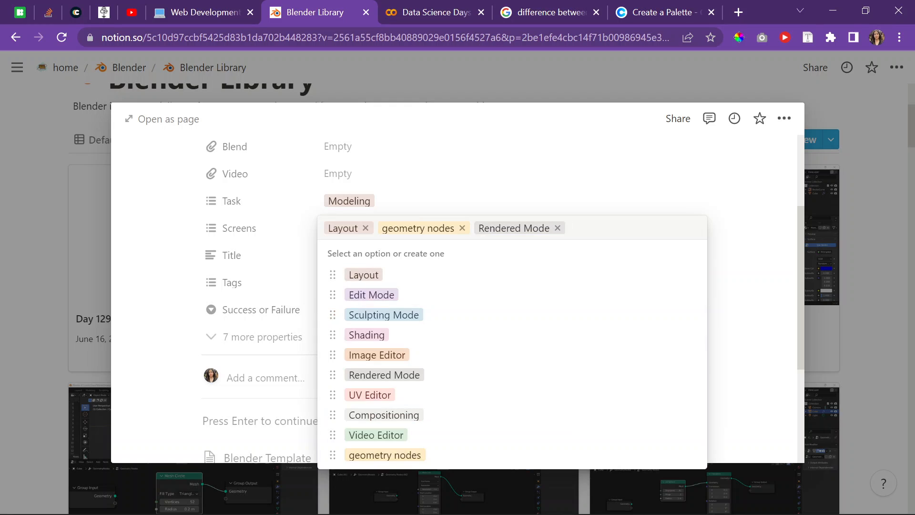
click(287, 221)
scroll(267, 228, up, 3)
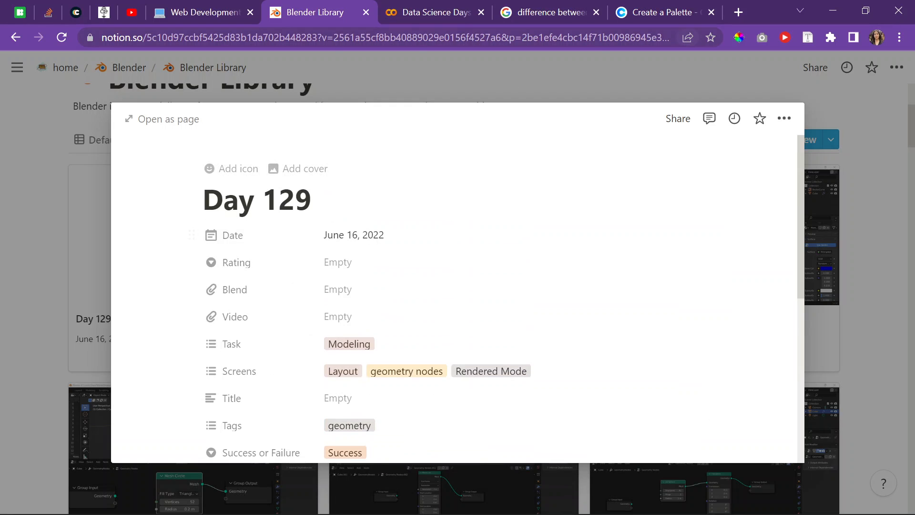
Add an icon to the Day 129 entry and replace it with the uploaded image 61622revee.png.
click(832, 7)
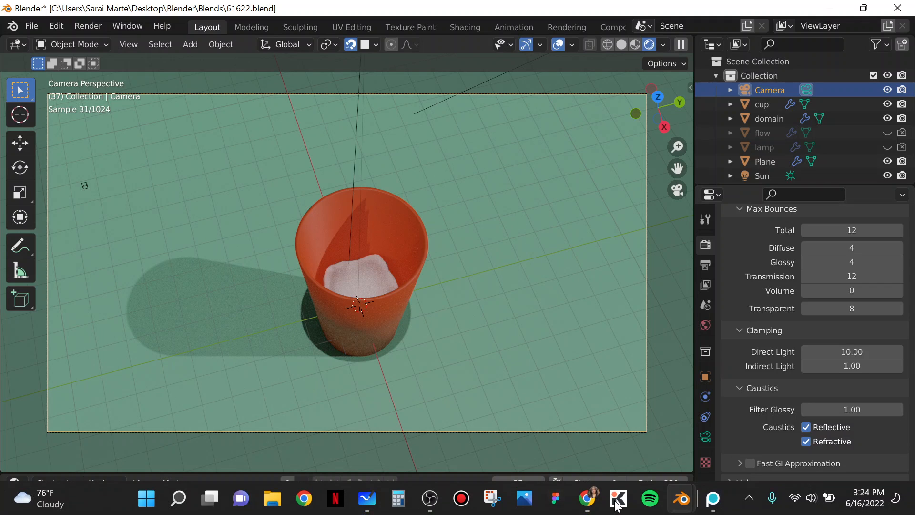
click(587, 498)
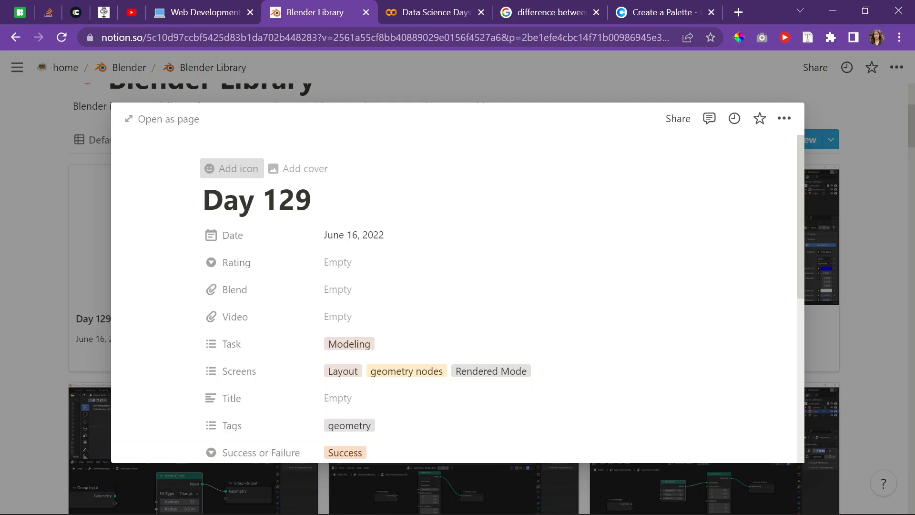
click(232, 168)
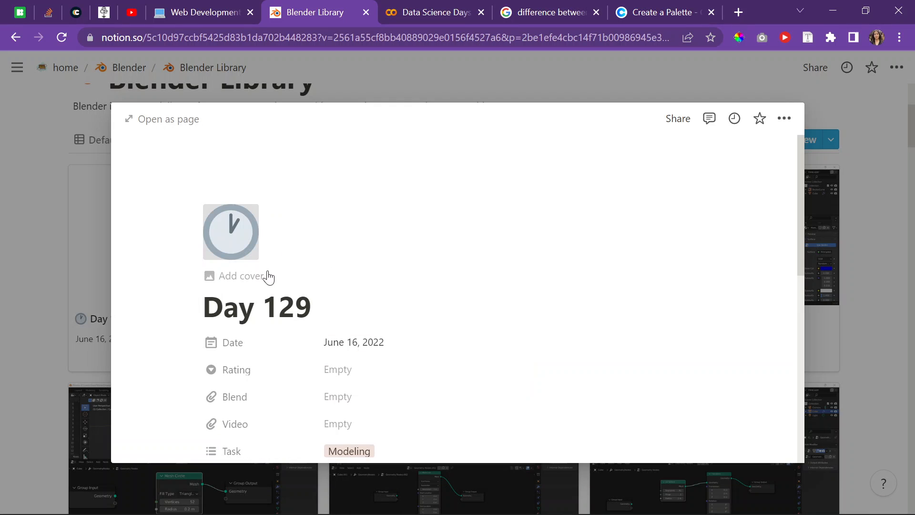
click(226, 233)
click(193, 268)
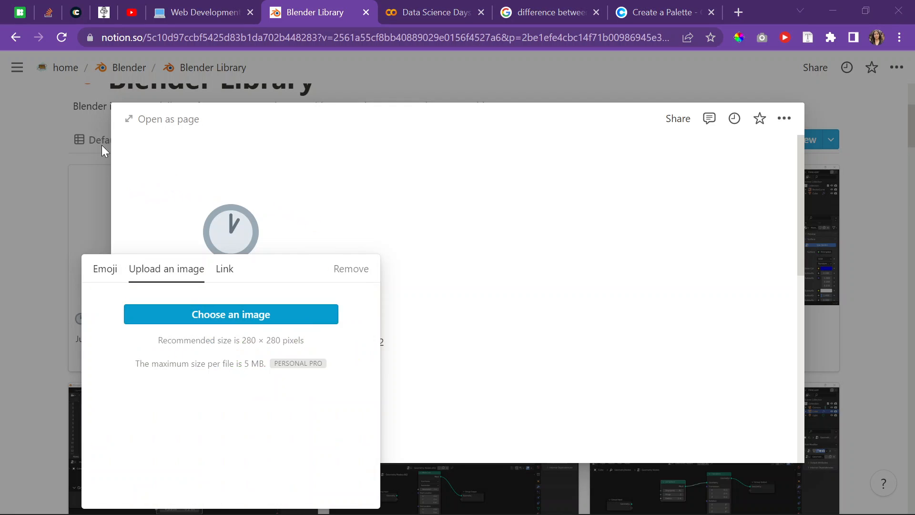
click(231, 314)
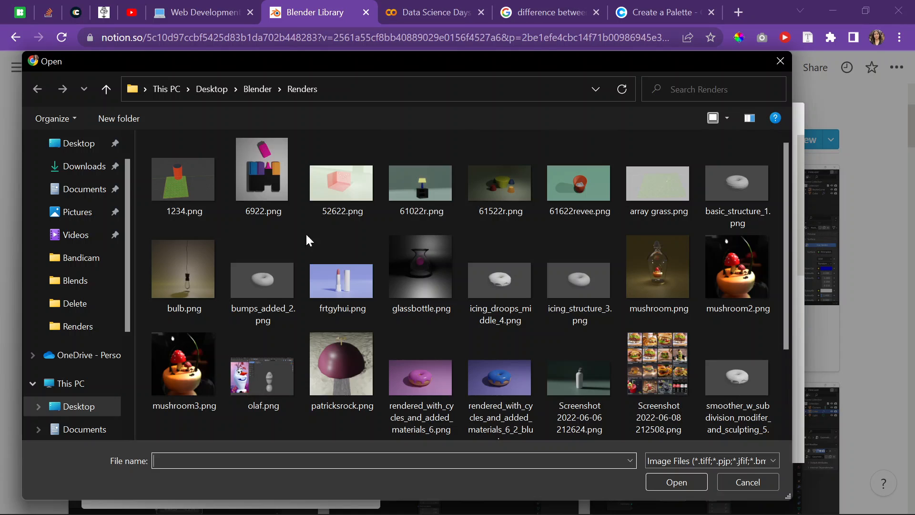
scroll(213, 270, down, 3)
scroll(320, 357, up, 3)
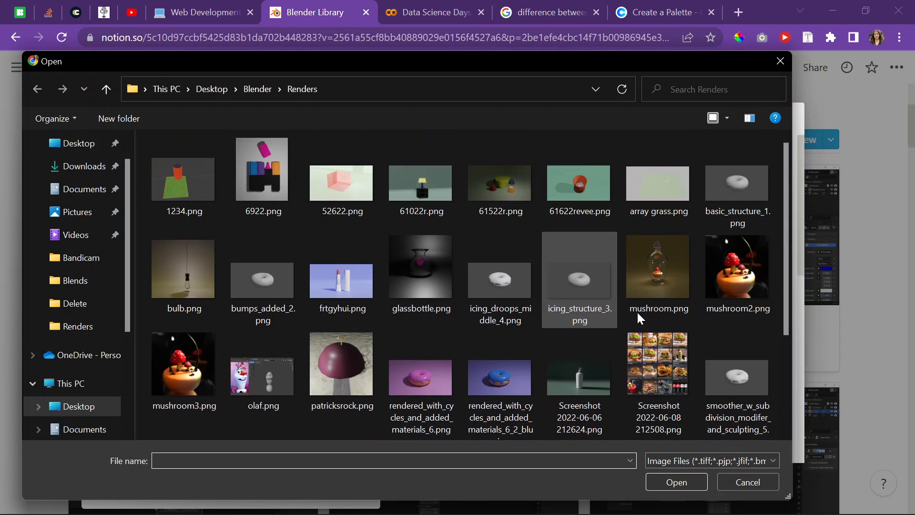
double_click(567, 181)
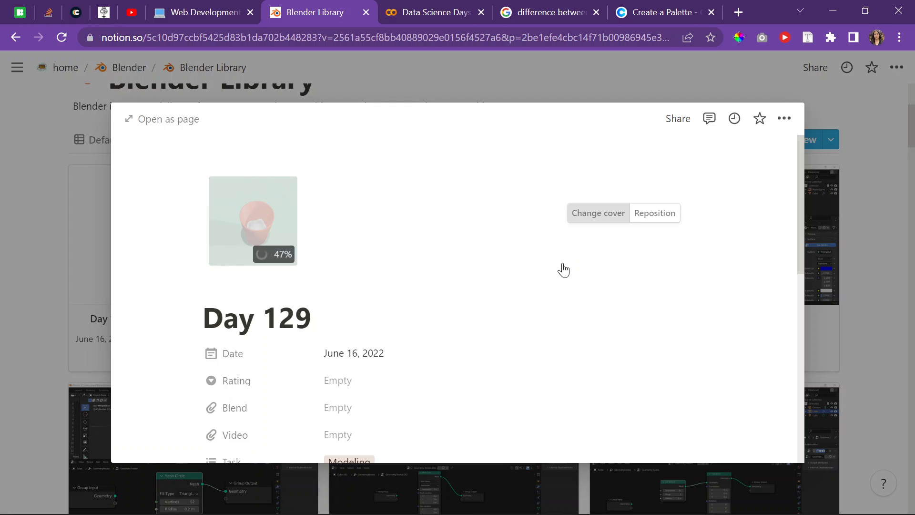
Replace the Day 129 entry's cover with an upload of 61622revee.png from the Renders folder.
click(598, 213)
click(486, 232)
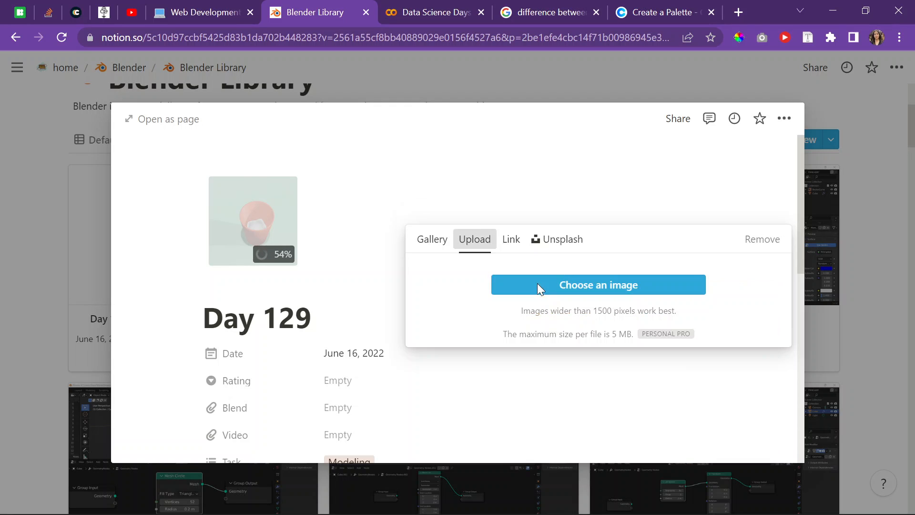
click(537, 283)
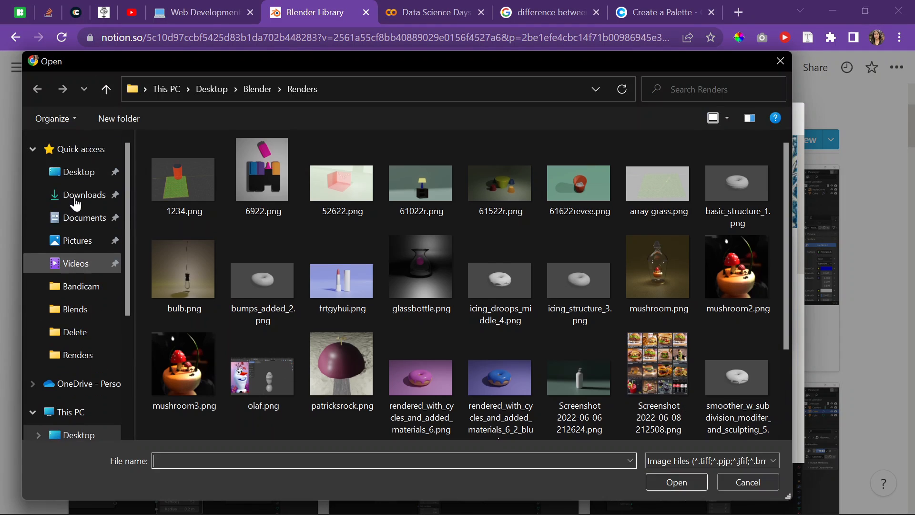
key(Escape)
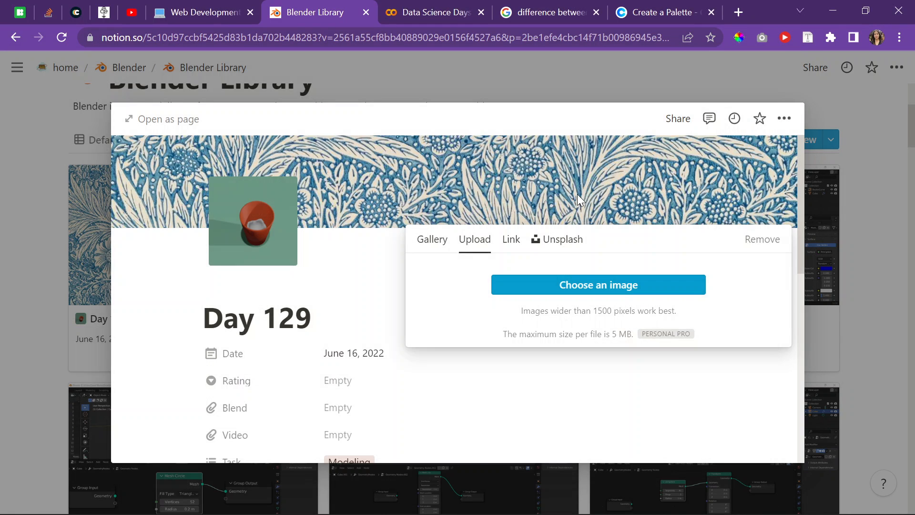
click(369, 282)
Apply the Blender Template to the entry's body and upload 61622revee.png as the image under Results.
scroll(348, 307, down, 10)
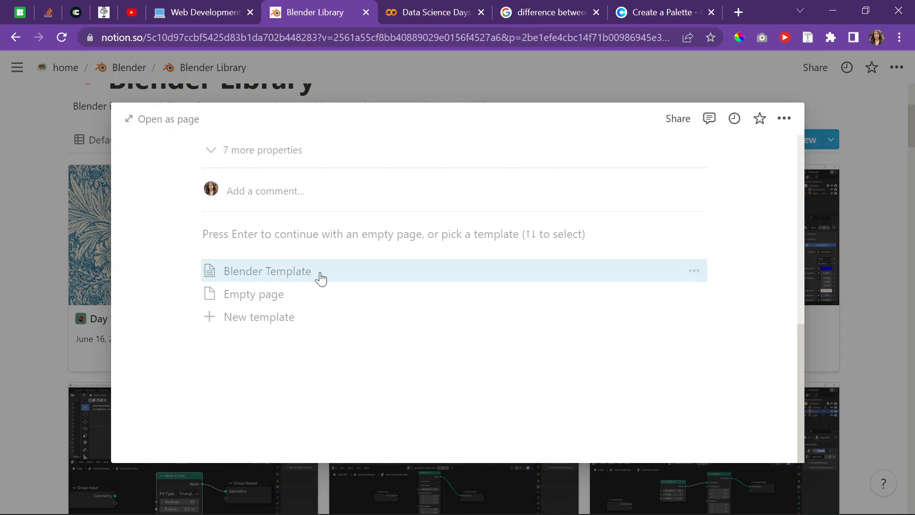
click(441, 273)
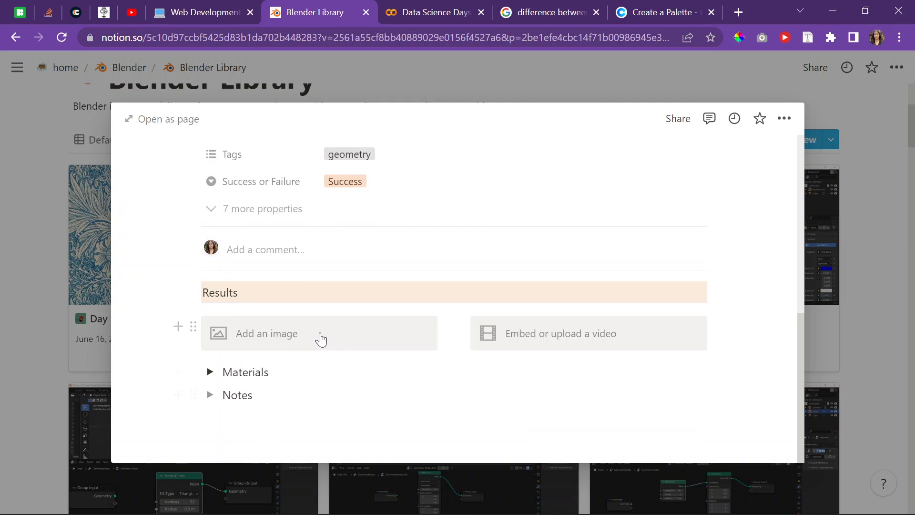
click(316, 337)
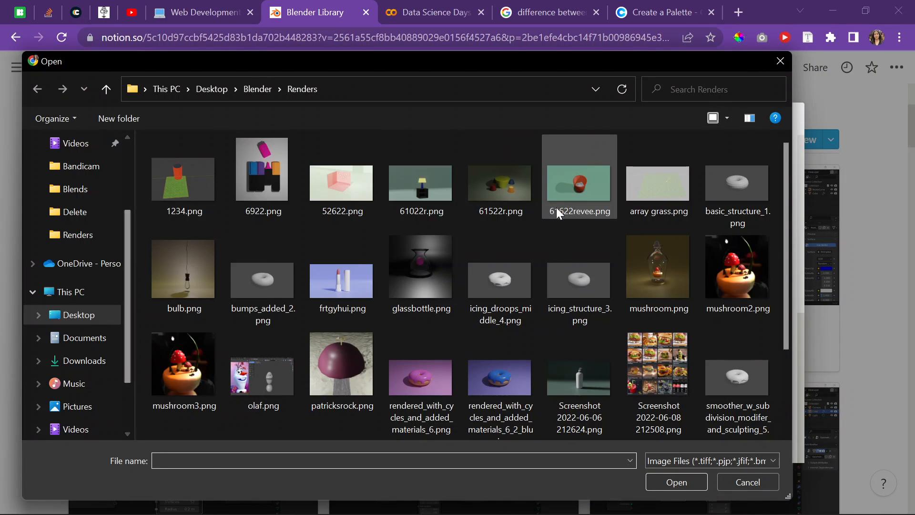
double_click(550, 202)
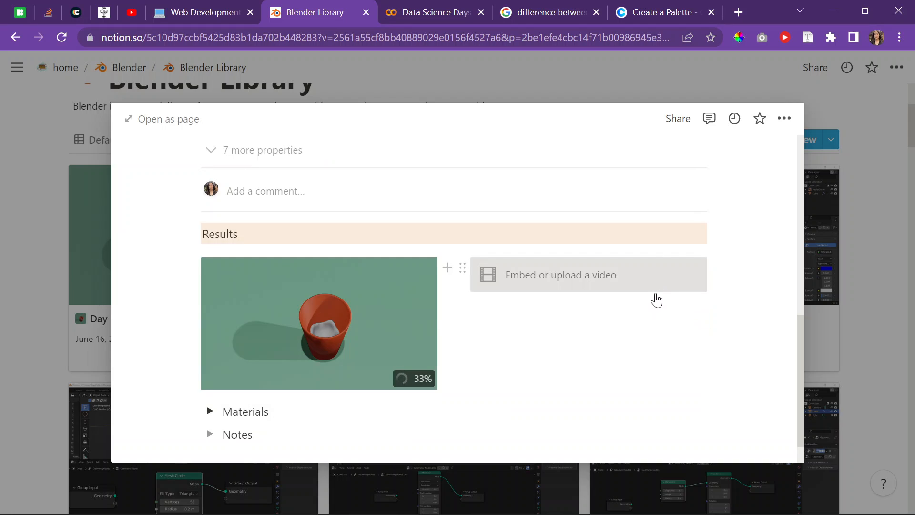
drag(698, 342, 630, 275)
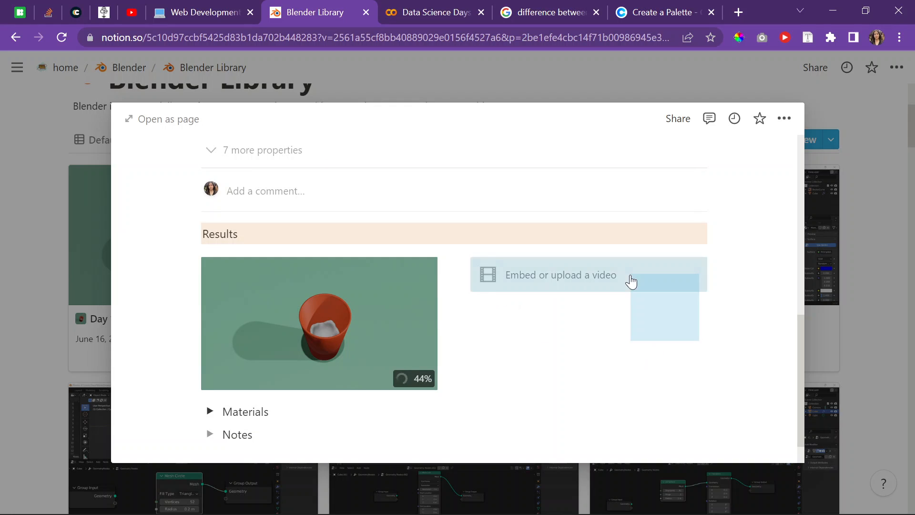
Delete the empty video block beside the cup image under Results in the Day 129 entry.
key(Delete)
scroll(417, 265, down, 1)
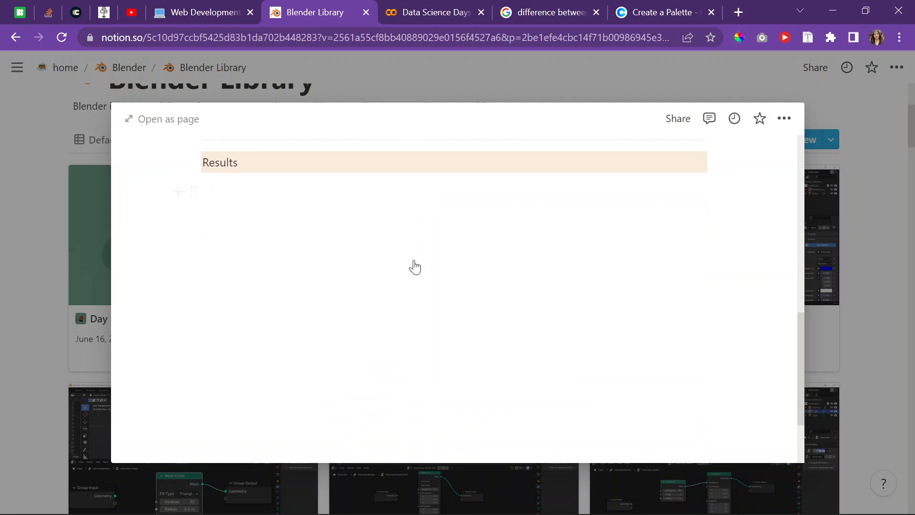
scroll(412, 260, up, 6)
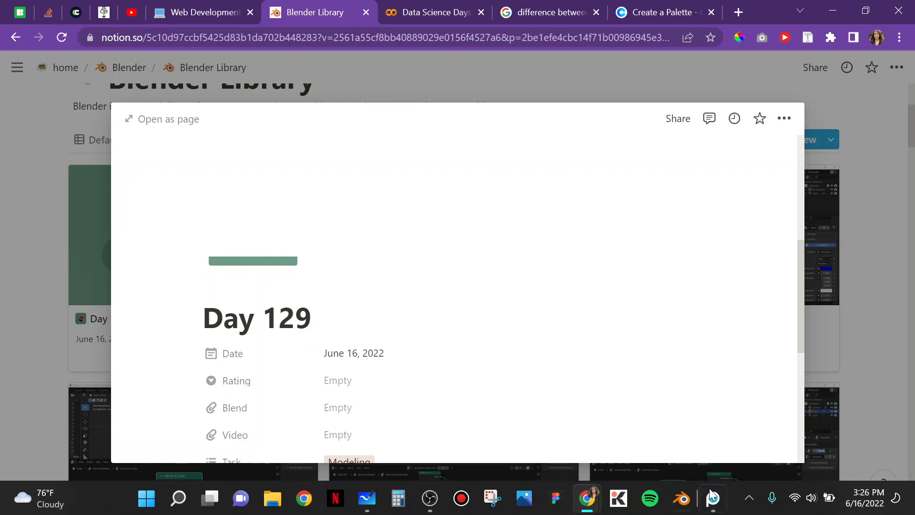
Switch to Blender, close the render window that is still rendering frame 37, and orbit the scene out of the camera view.
mouse_move(705, 508)
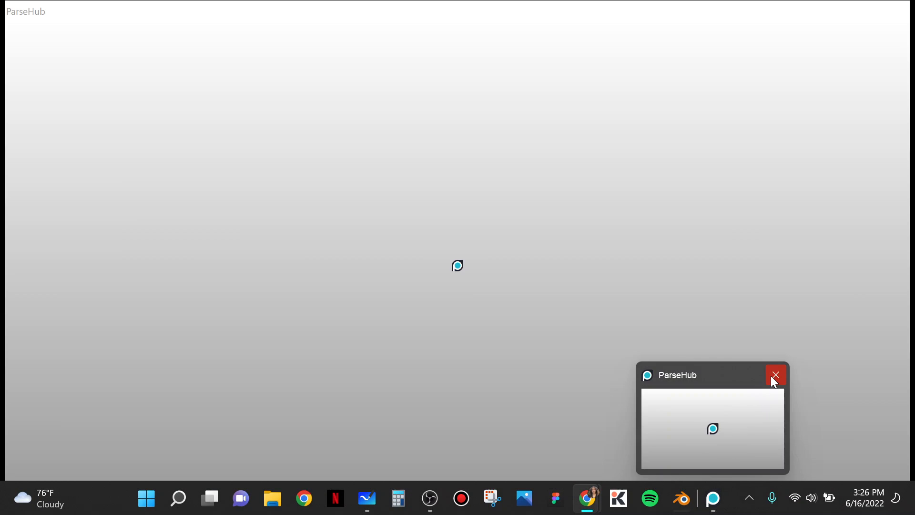
mouse_move(681, 498)
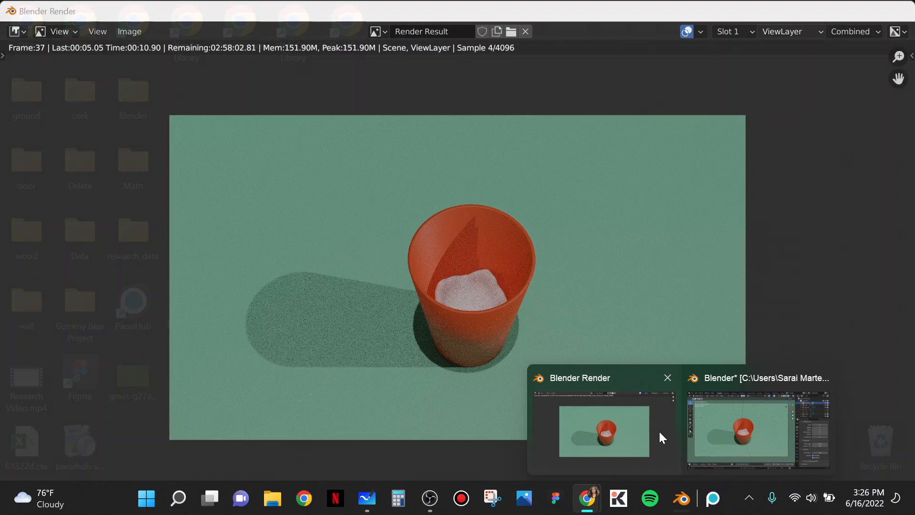
click(658, 429)
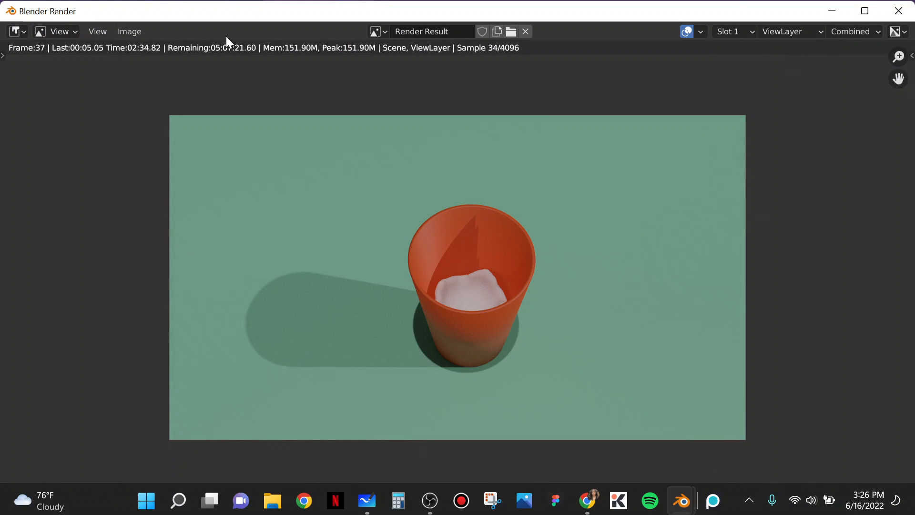
click(899, 10)
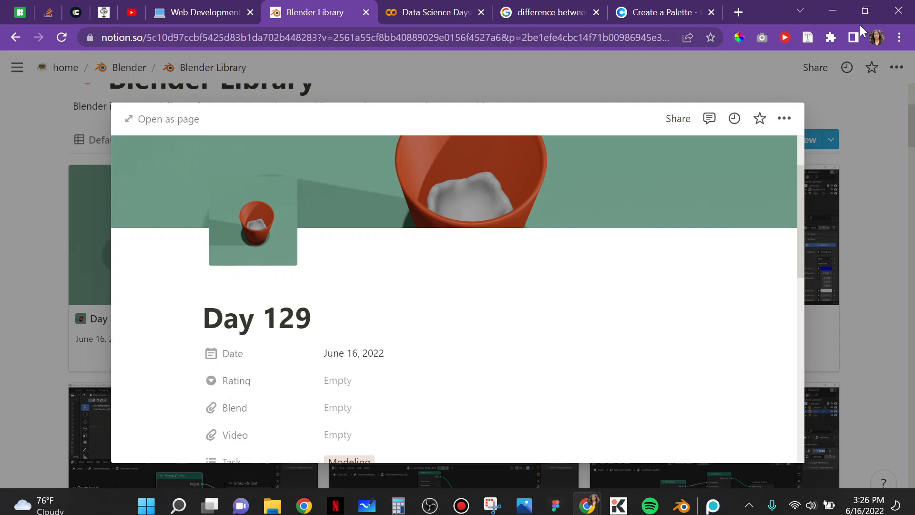
click(675, 504)
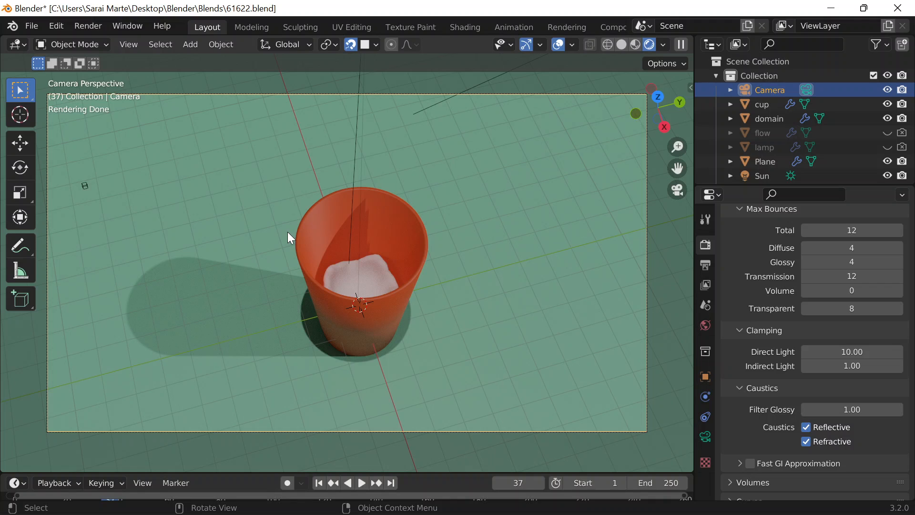
middle_drag(288, 232, 497, 168)
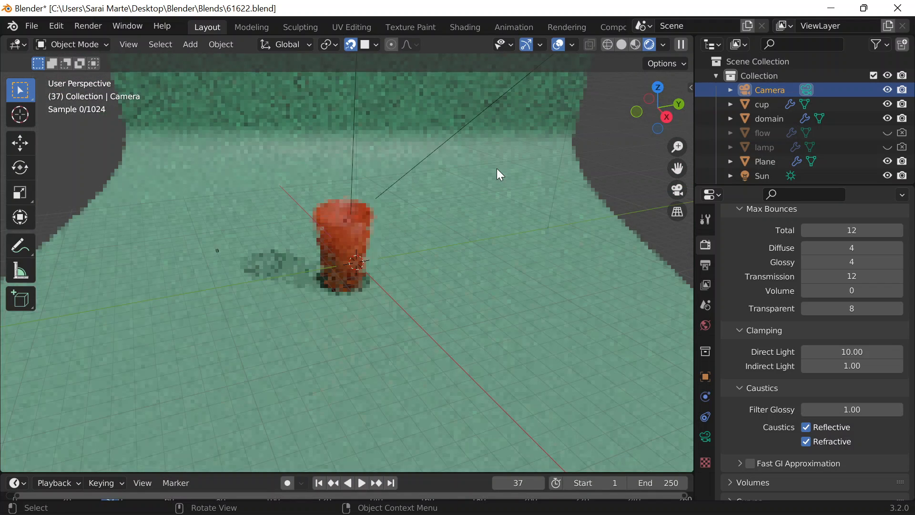
Return to Notion and upload 61622.blend from the recent files to the Day 129 entry's Blend property.
scroll(771, 156, down, 1)
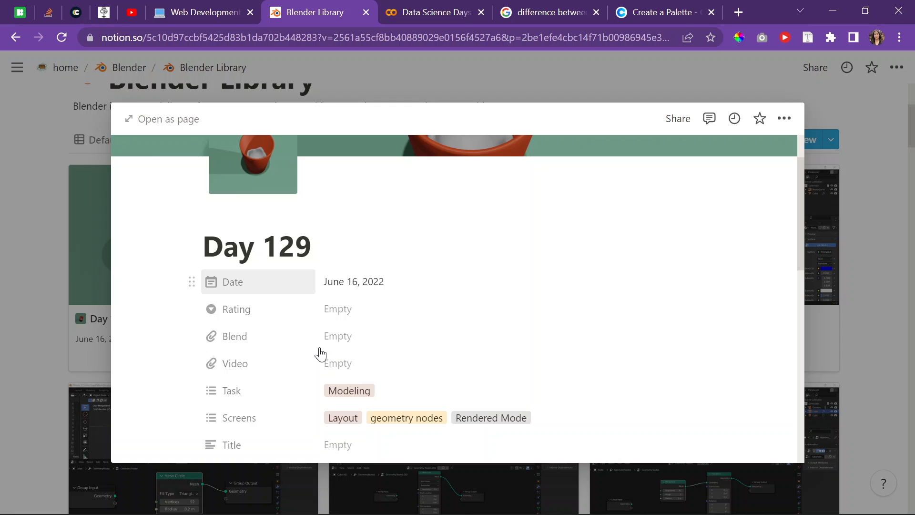
click(329, 337)
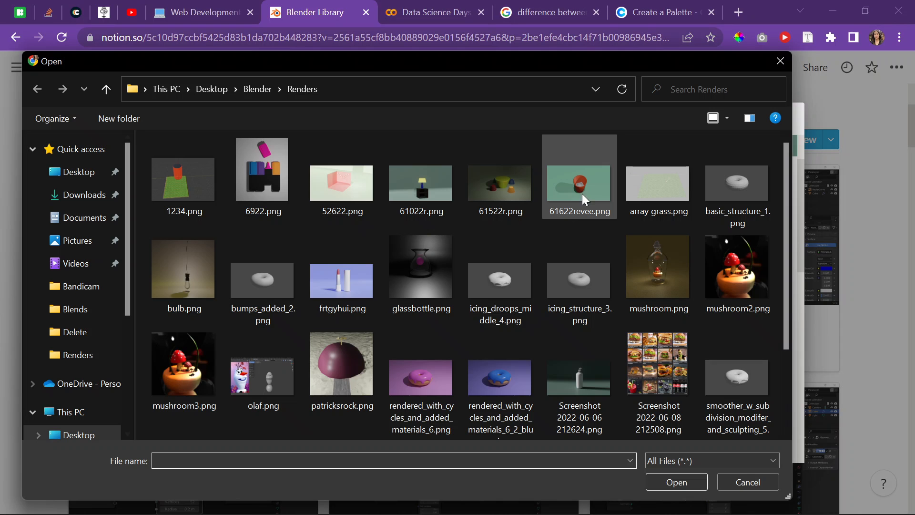
click(96, 151)
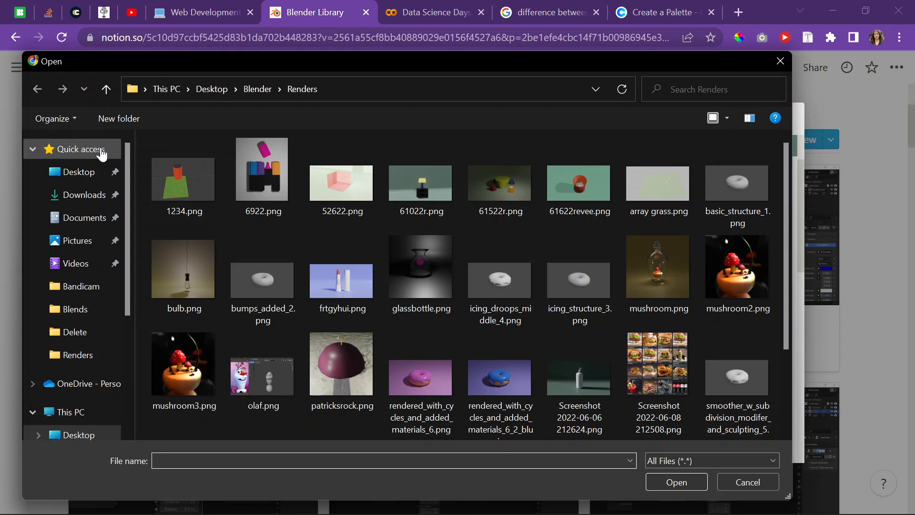
click(290, 208)
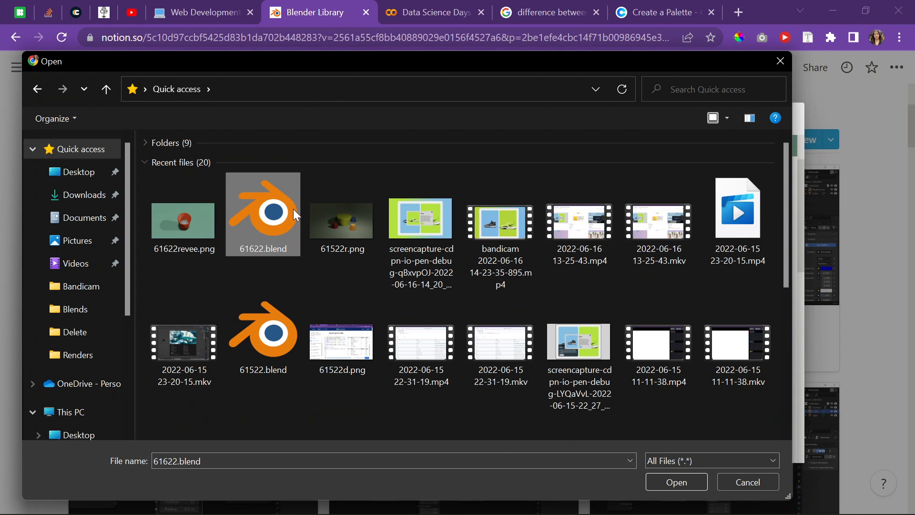
double_click(300, 217)
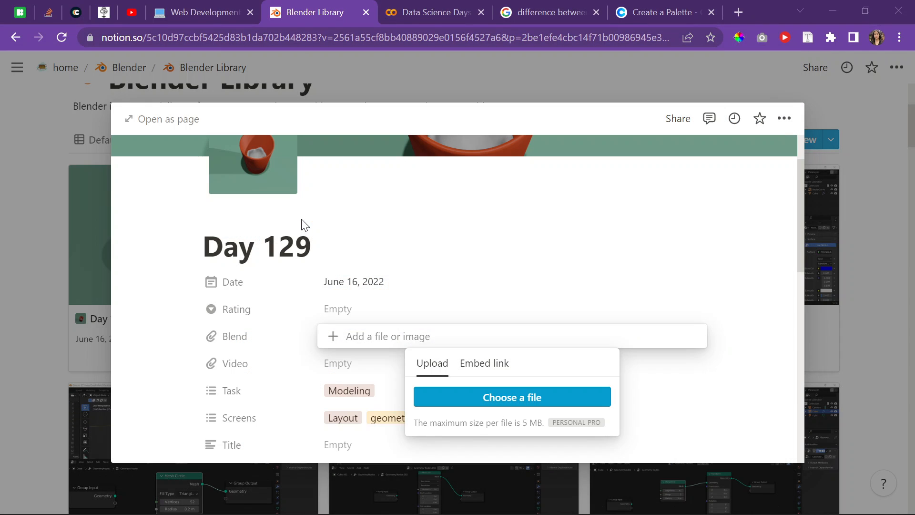
Set the Day 129 entry's Rating property to four stars.
click(328, 307)
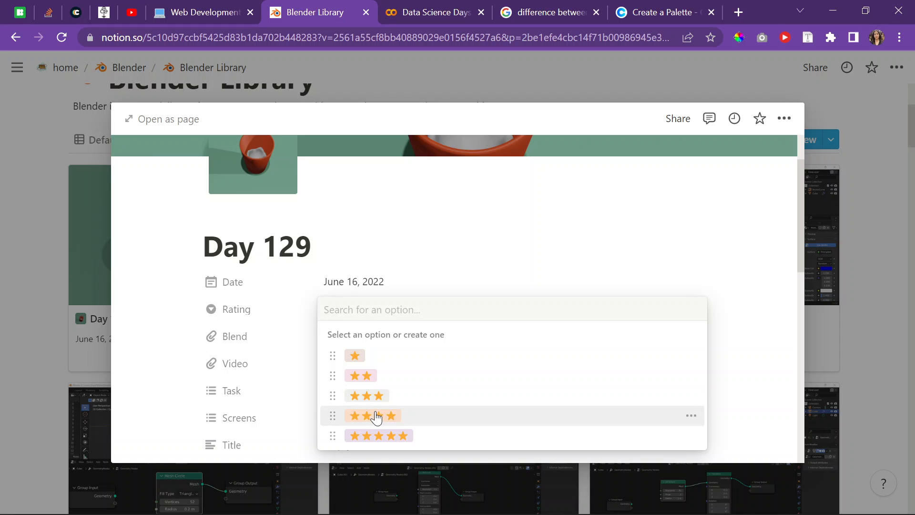
click(376, 416)
scroll(252, 316, down, 3)
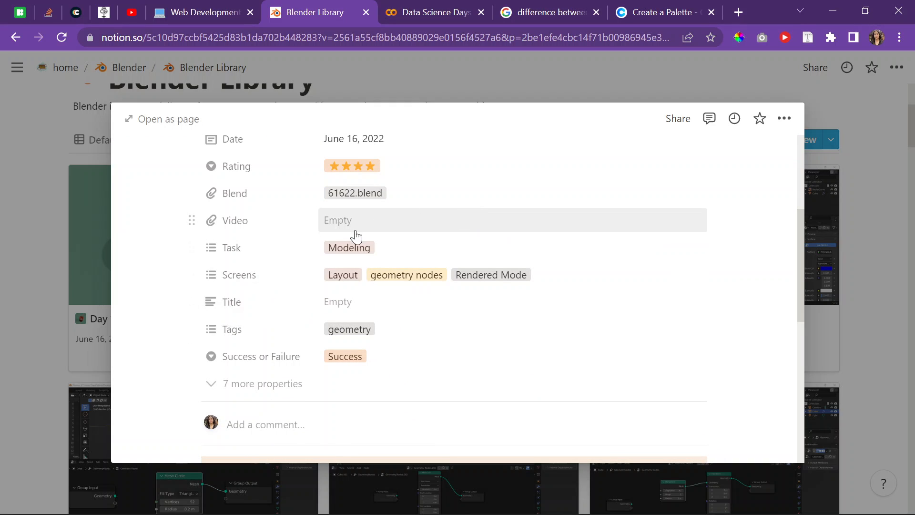
Fill in the Day 129 entry's Title property, beginning with "Cu".
scroll(403, 237, up, 4)
scroll(385, 224, down, 4)
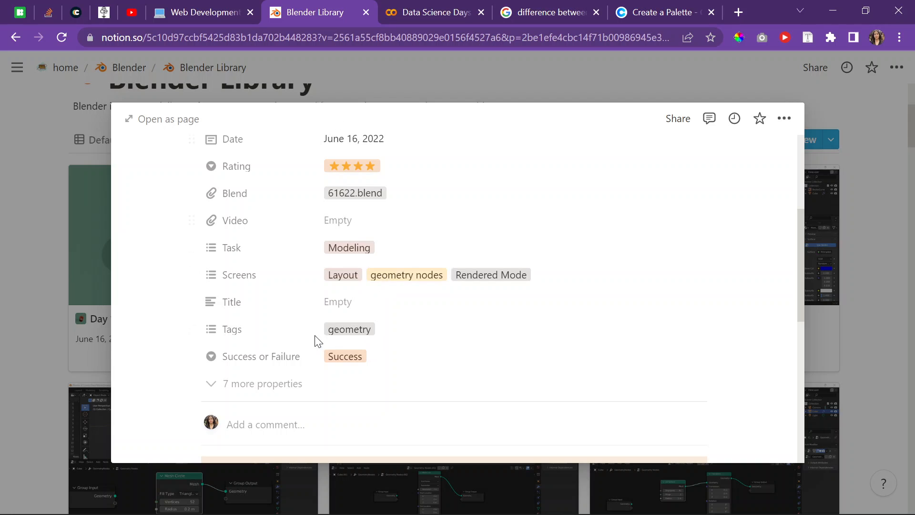
scroll(316, 341, down, 2)
click(360, 231)
text(Cu)
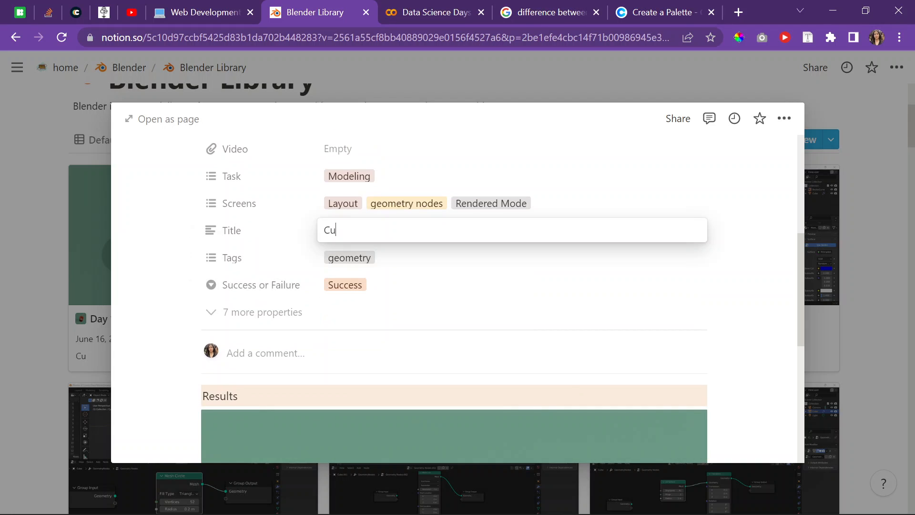